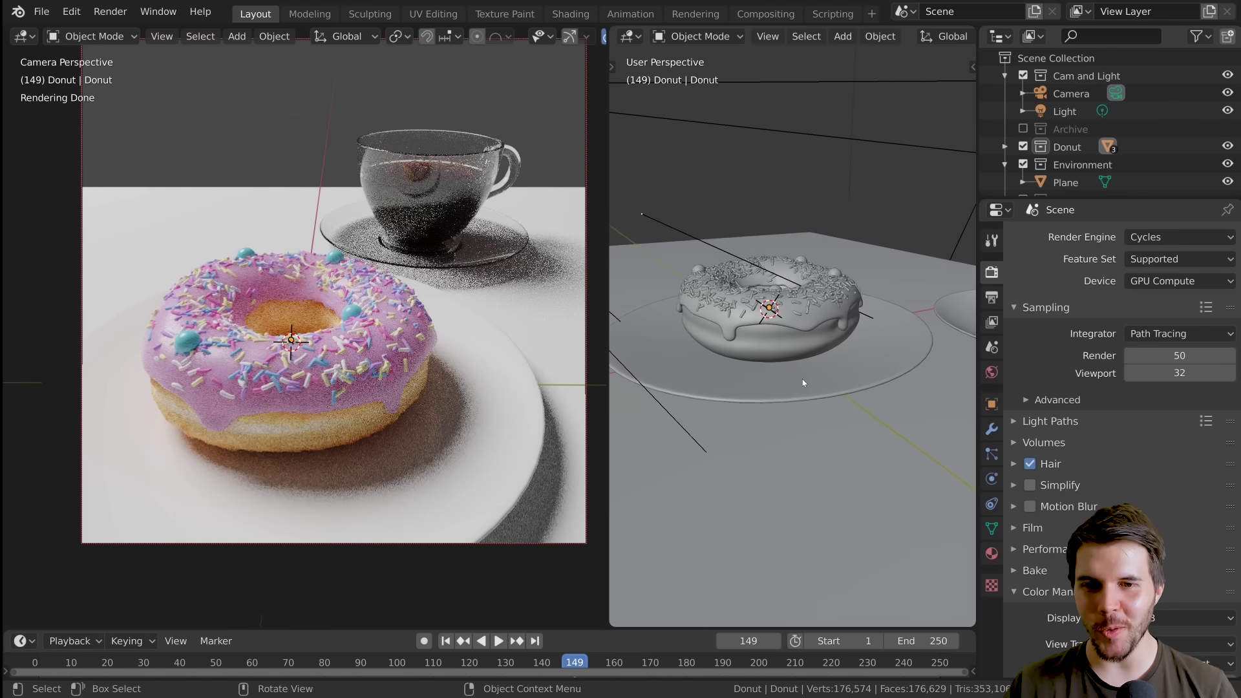
Select the donut's plate and inspect its mesh in Edit Mode with solid shading, returning to Object Mode
{"action": "scroll", "coordinate": [801, 378], "scroll_direction": "up", "scroll_amount": 1}
{"action": "left_click", "coordinate": [851, 385]}
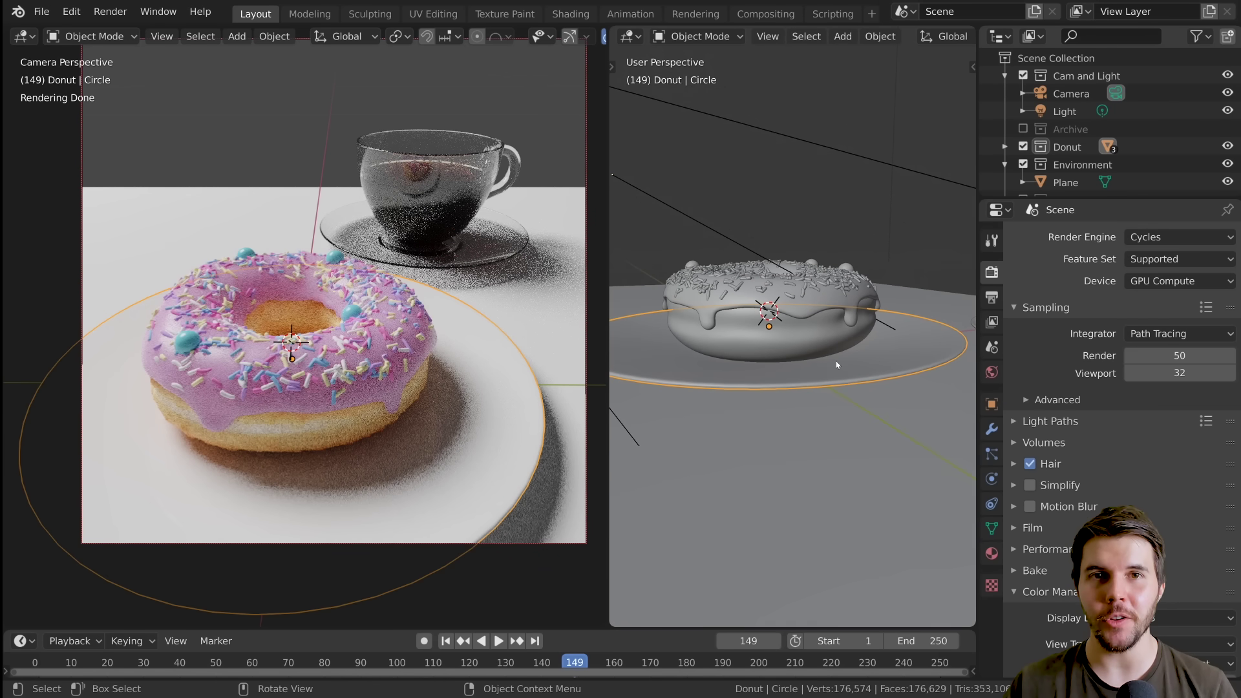
{"action": "middle_click_drag", "start_coordinate": [836, 365], "coordinate": [794, 376]}
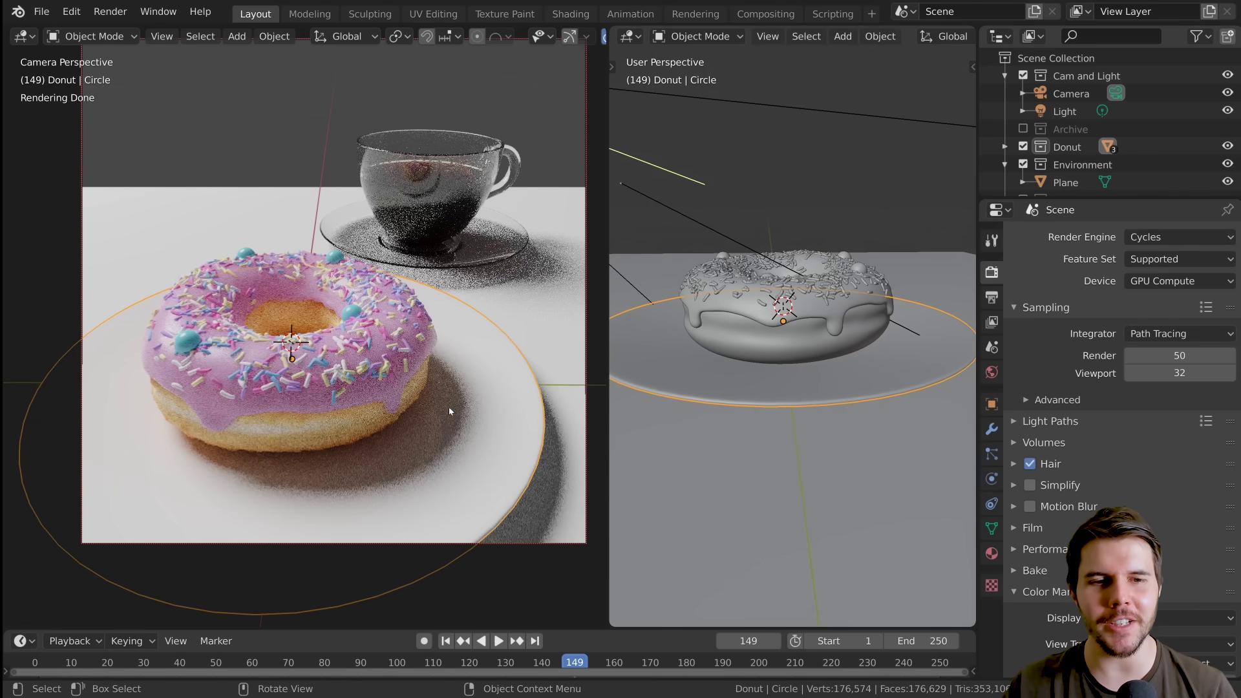
{"action": "mouse_move", "coordinate": [450, 411]}
{"action": "middle_mouse_down"}
{"action": "mouse_move", "coordinate": [362, 349]}
{"action": "mouse_move", "coordinate": [375, 333]}
{"action": "mouse_move", "coordinate": [393, 385]}
{"action": "middle_mouse_up"}
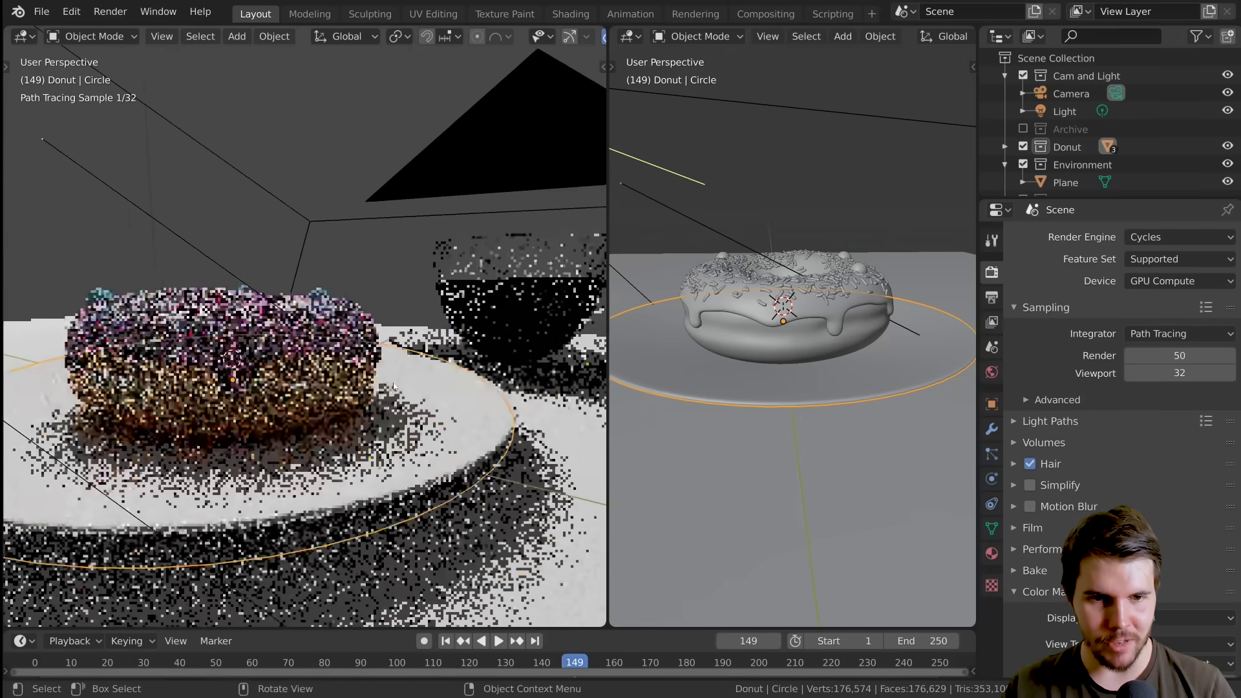
{"action": "key", "text": "z"}
{"action": "left_click", "coordinate": [456, 416]}
{"action": "middle_click_drag", "start_coordinate": [458, 416], "coordinate": [431, 385]}
{"action": "key", "text": "Tab"}
{"action": "scroll", "coordinate": [429, 447], "scroll_direction": "down", "scroll_amount": 1}
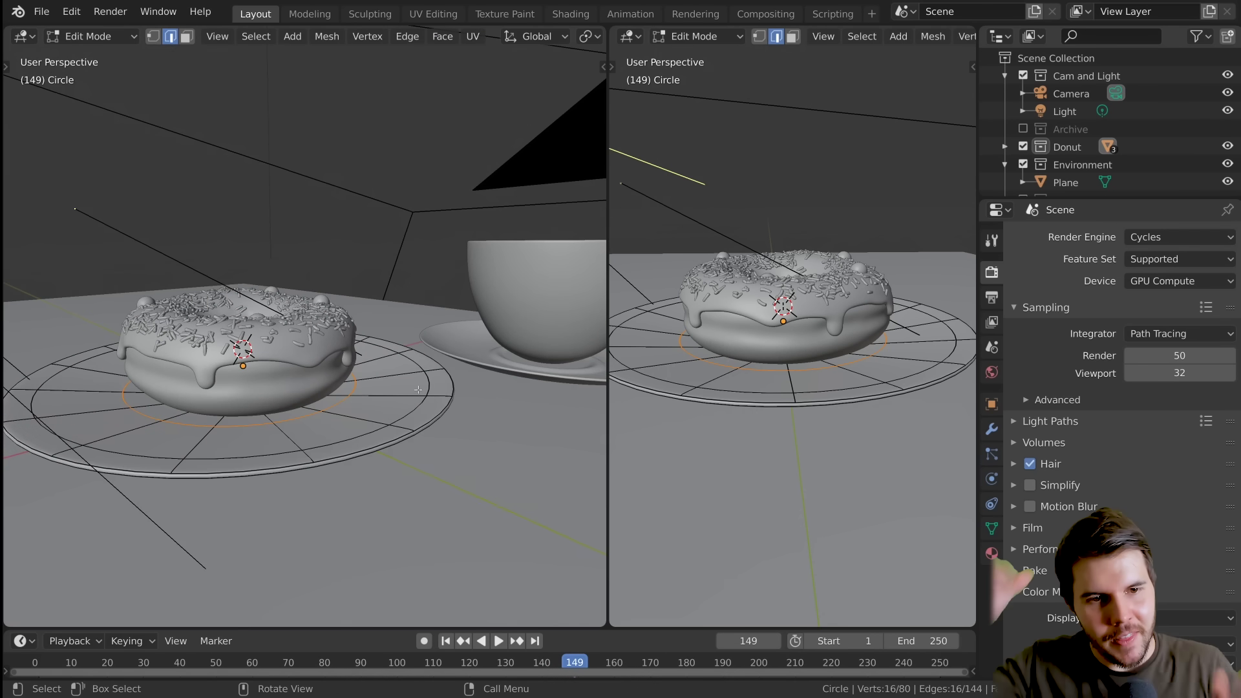
{"action": "key", "text": "Tab"}
Show the surface settings of the plate's material and set the camera-side viewport to rendered shading
{"action": "left_click", "coordinate": [992, 554]}
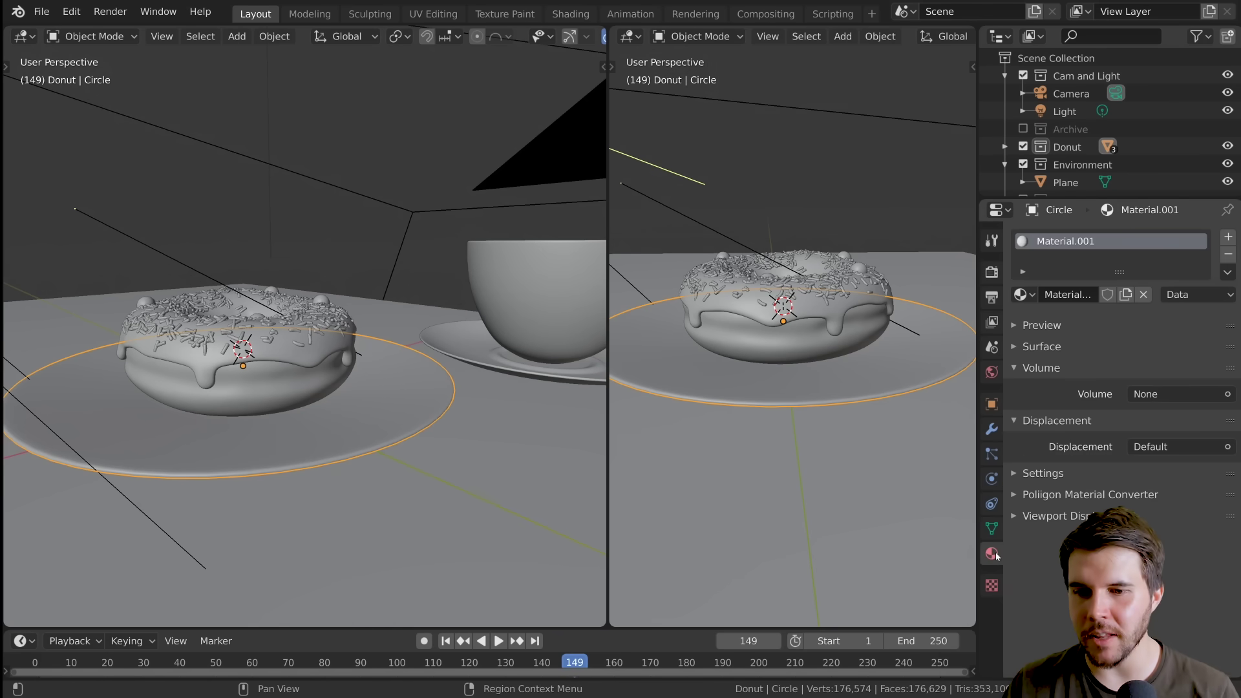
{"action": "left_click", "coordinate": [1041, 346]}
{"action": "scroll", "coordinate": [1037, 525], "scroll_direction": "down", "scroll_amount": 1}
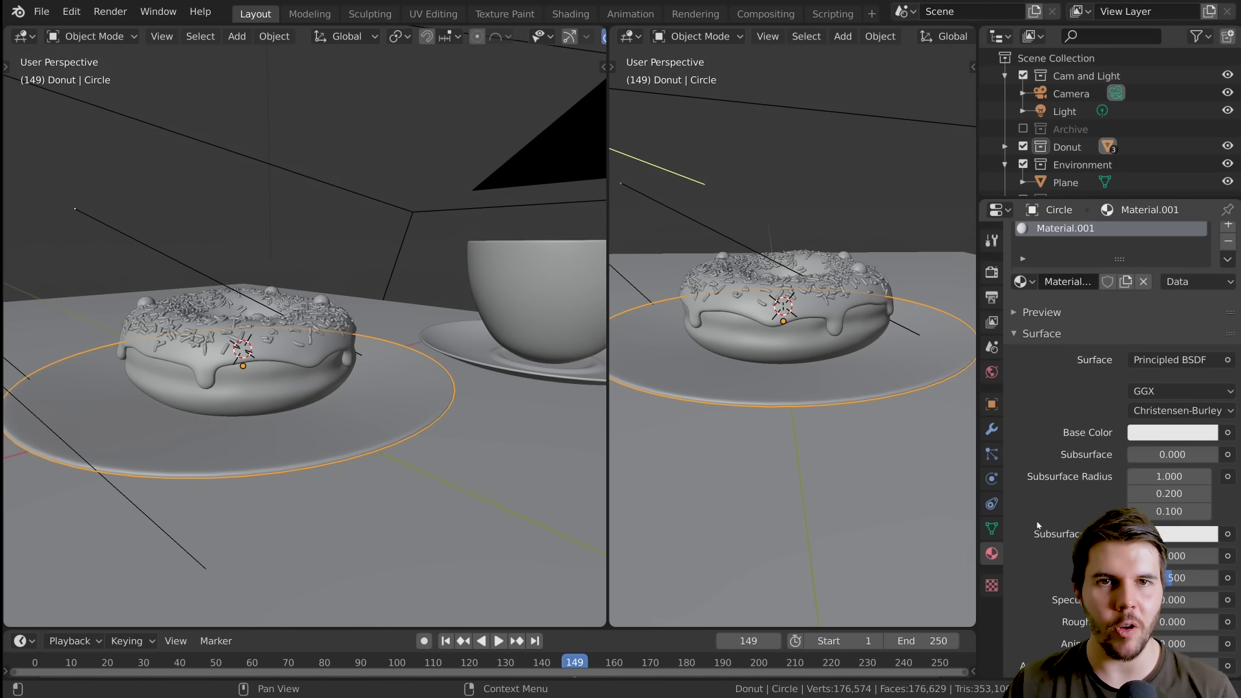
{"action": "scroll", "coordinate": [1037, 526], "scroll_direction": "down", "scroll_amount": 3}
{"action": "key", "text": "z"}
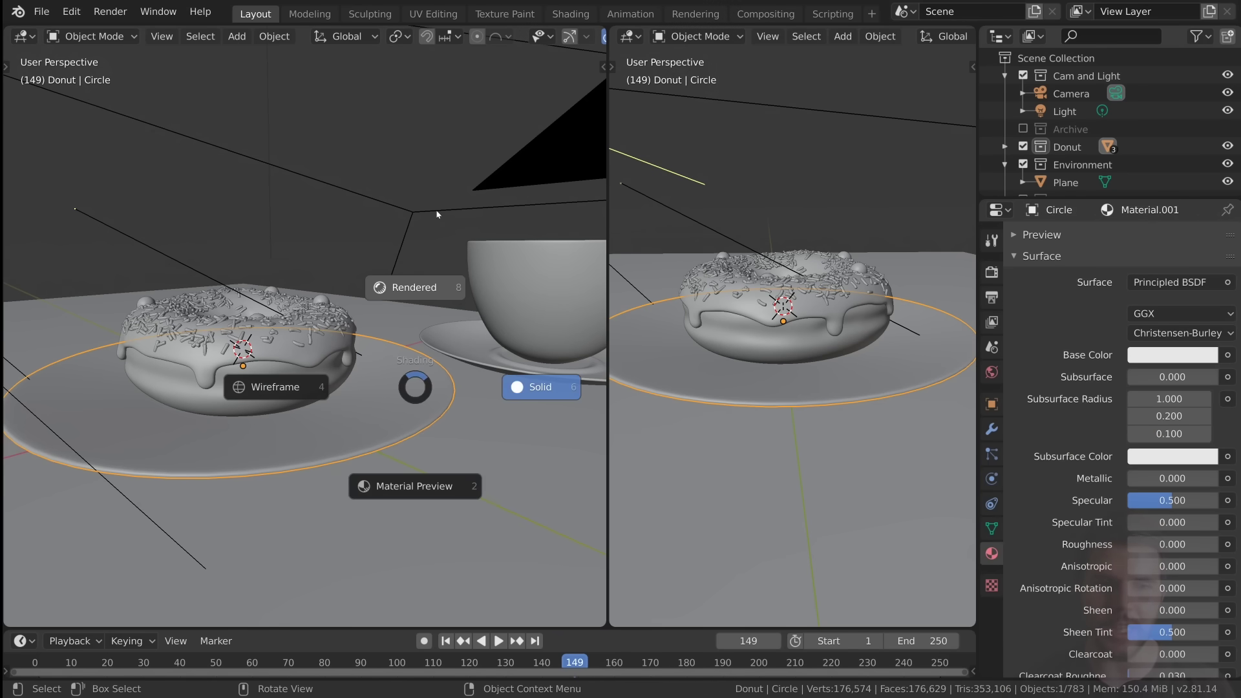
{"action": "left_click", "coordinate": [540, 385]}
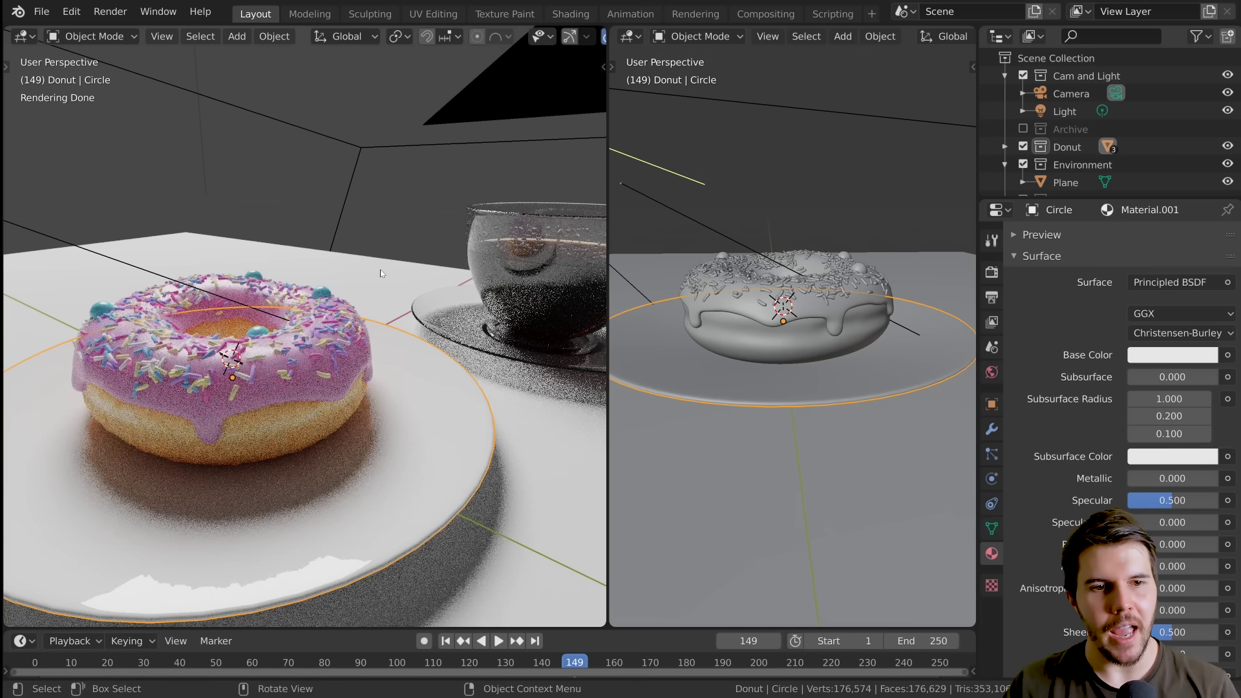
{"action": "left_click", "coordinate": [349, 404]}
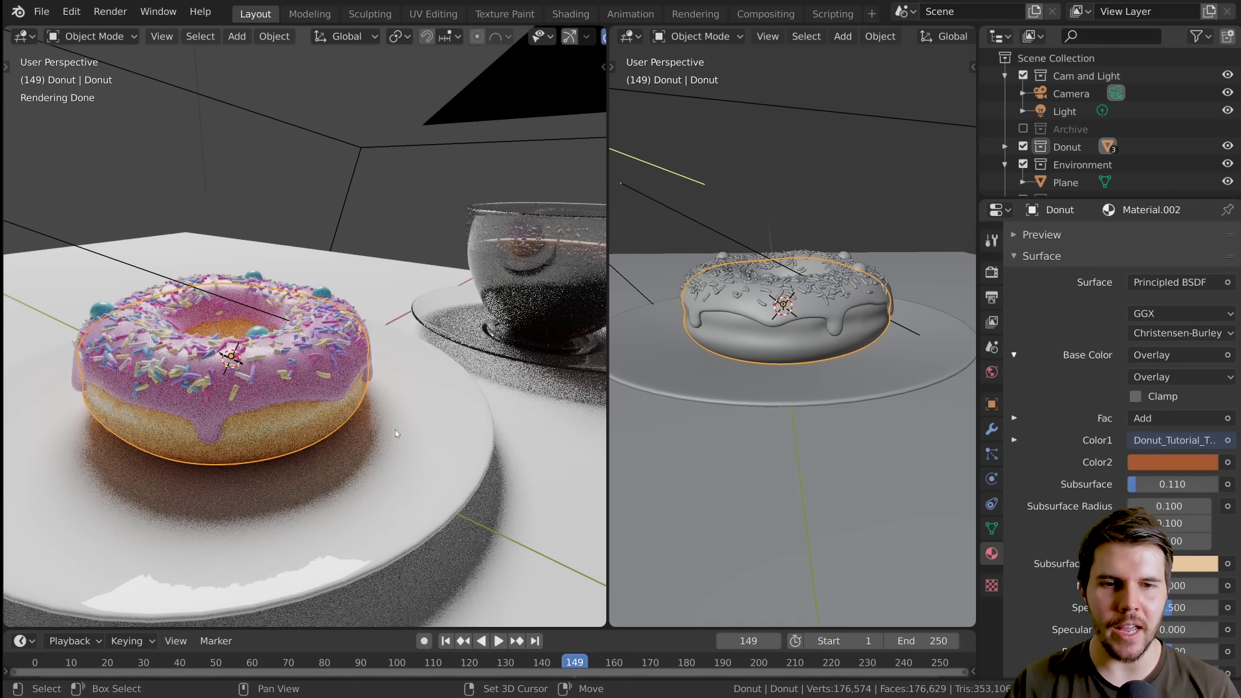
{"action": "left_click", "coordinate": [394, 429], "text": "shift"}
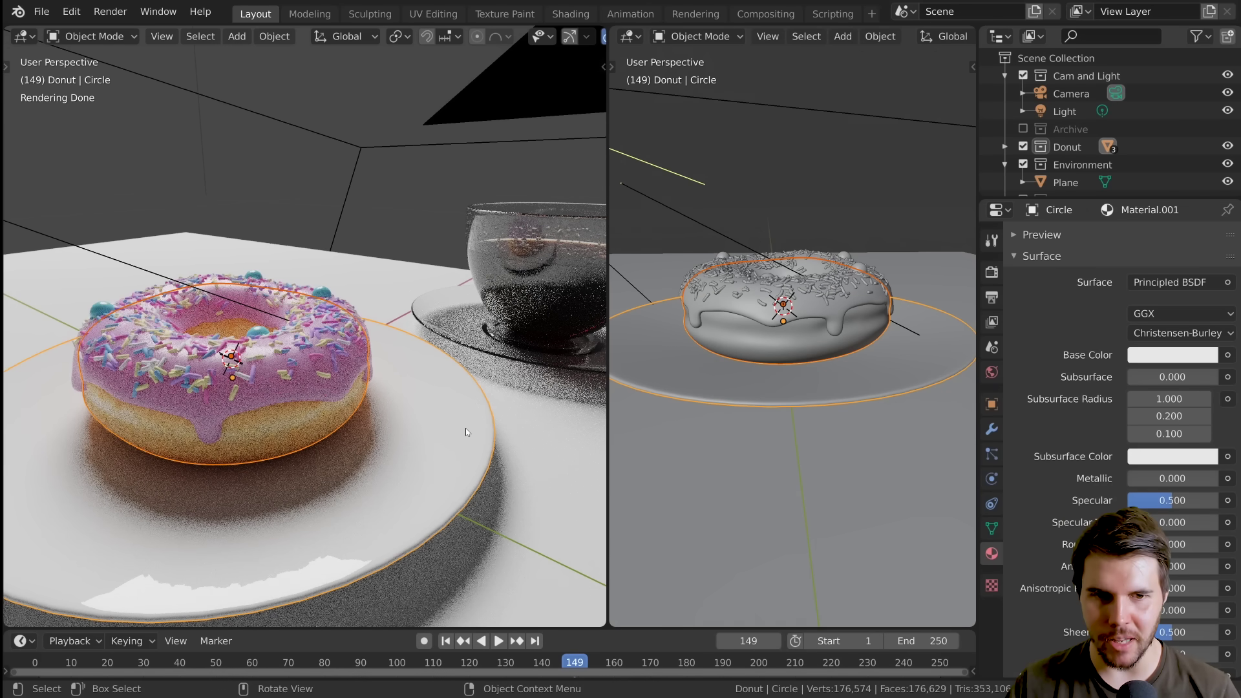
{"action": "key", "text": "g"}
{"action": "right_click", "coordinate": [478, 345]}
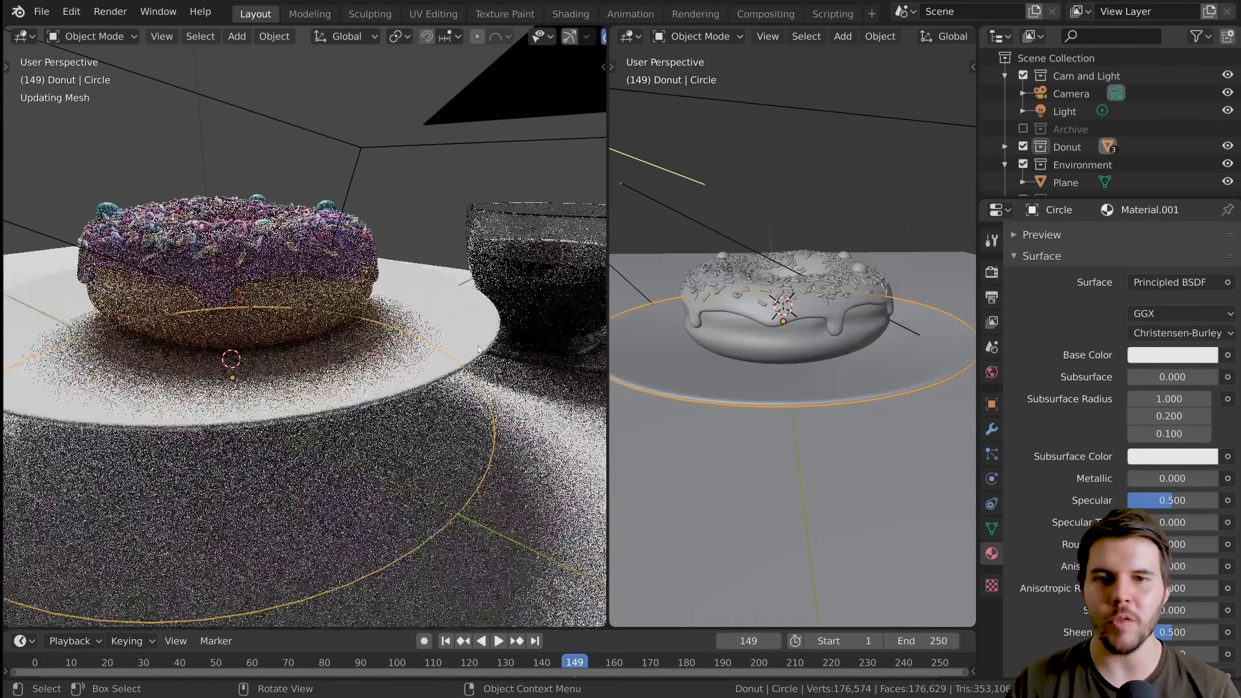
Deselect the donut and plate, and select the table plane under them
{"action": "middle_click_drag", "start_coordinate": [478, 345], "coordinate": [527, 363]}
{"action": "key", "text": "alt+a"}
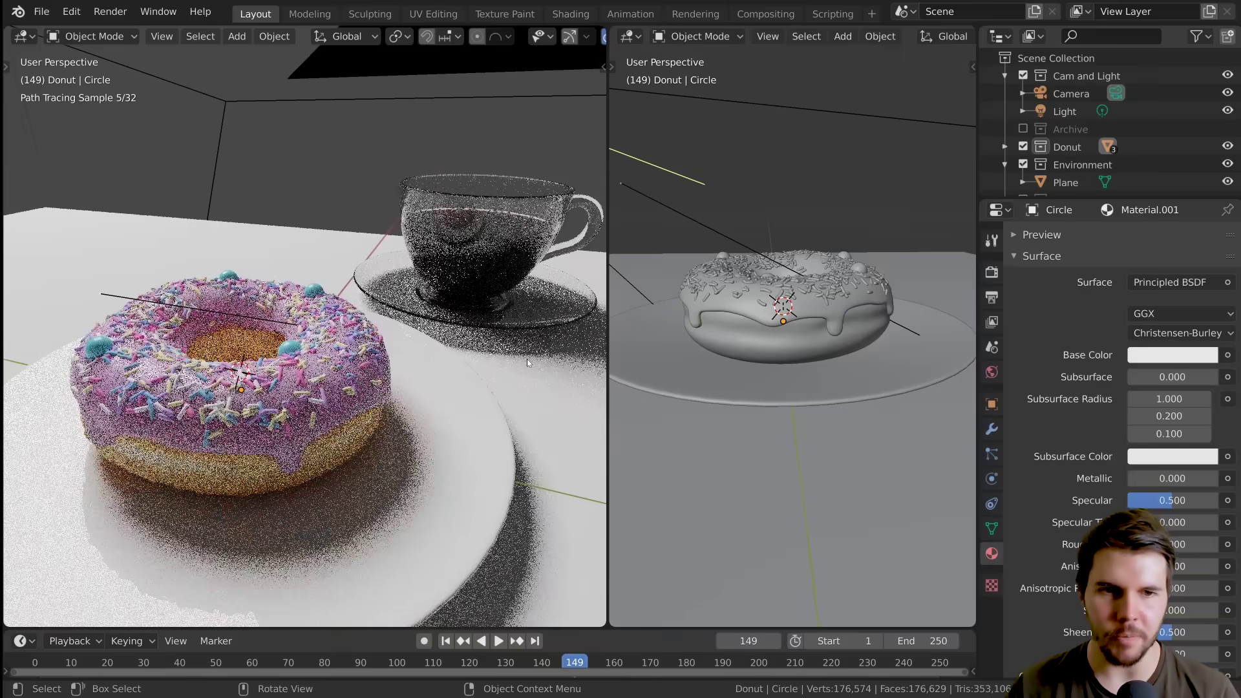
{"action": "left_click", "coordinate": [528, 363]}
{"action": "scroll", "coordinate": [527, 364], "scroll_direction": "down", "scroll_amount": 3}
{"action": "scroll", "coordinate": [439, 378], "scroll_direction": "down", "scroll_amount": 1}
{"action": "middle_click_drag", "start_coordinate": [439, 378], "coordinate": [377, 380]}
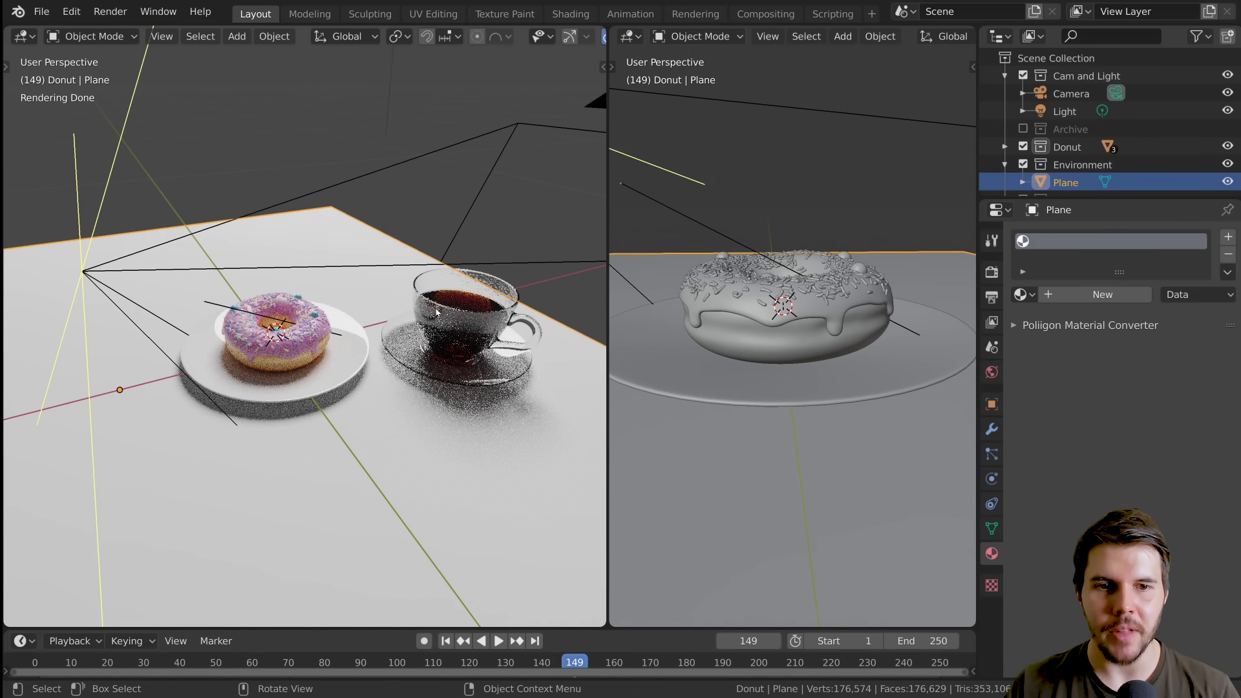
Switch to the Poliigon site in the browser and narrow the textures to free ones in the Marble category
{"action": "key", "text": "alt+Tab"}
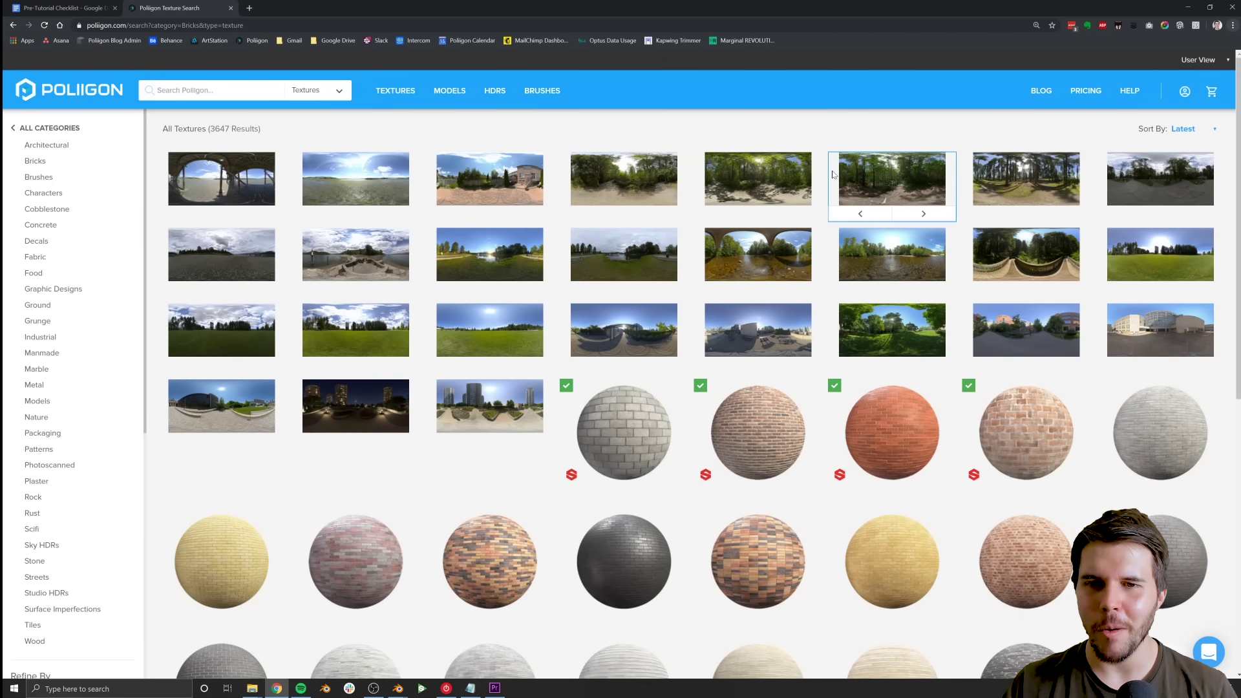
{"action": "mouse_move", "coordinate": [833, 175]}
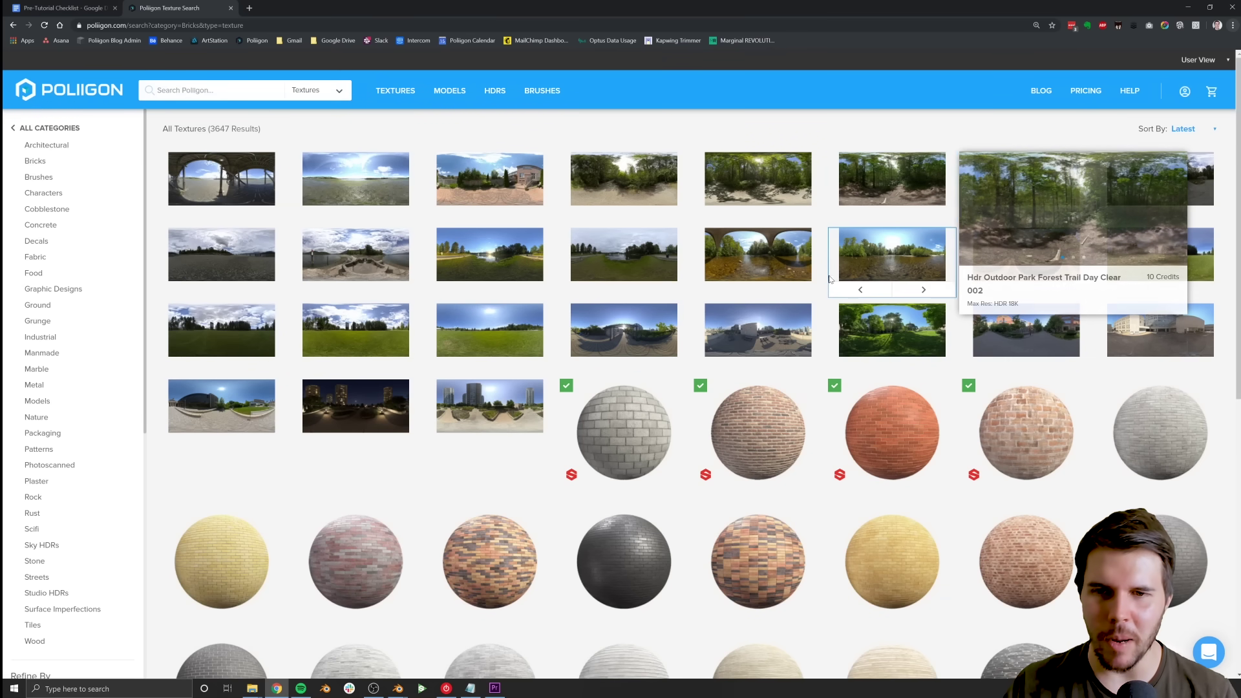
{"action": "mouse_move", "coordinate": [833, 323]}
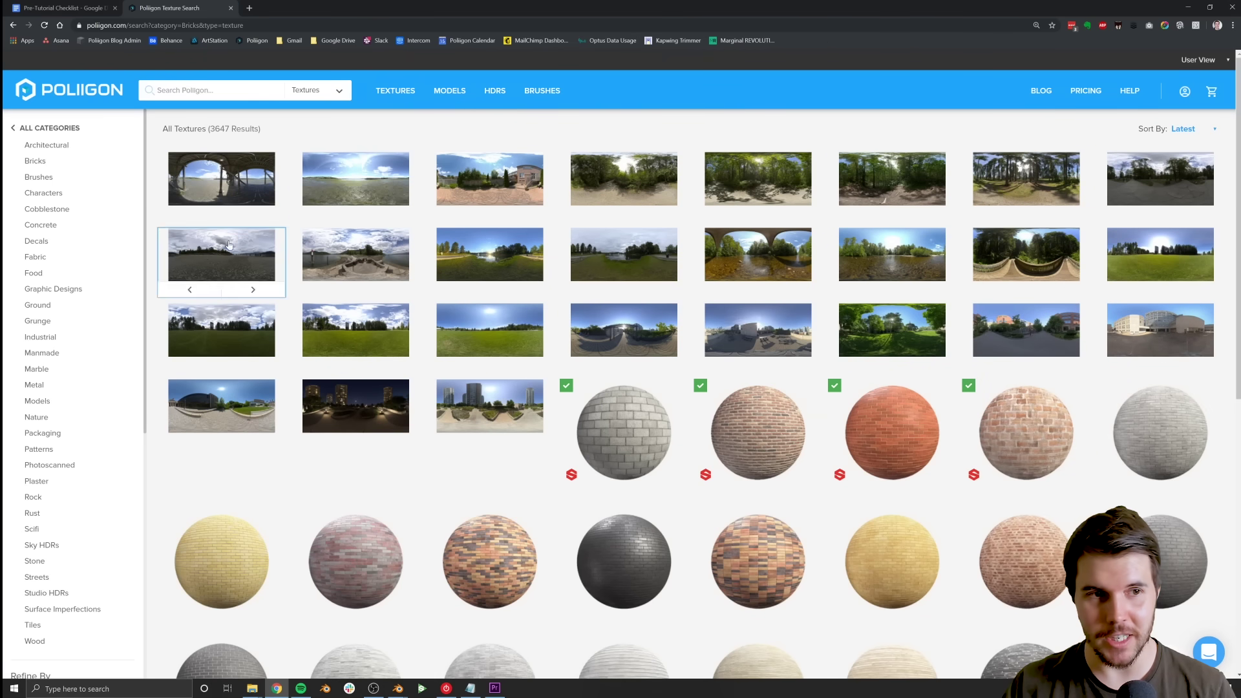
{"action": "left_click", "coordinate": [37, 369]}
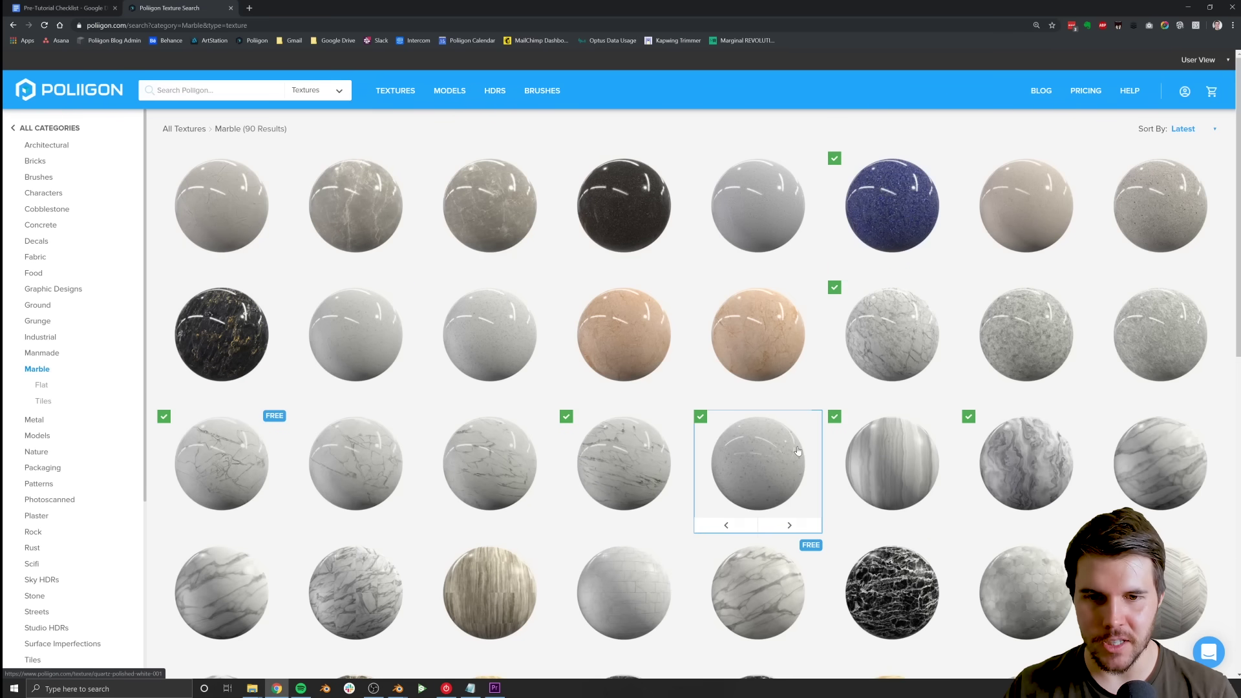
{"action": "scroll", "coordinate": [79, 475], "scroll_direction": "down", "scroll_amount": 2}
{"action": "scroll", "coordinate": [79, 475], "scroll_direction": "down", "scroll_amount": 4}
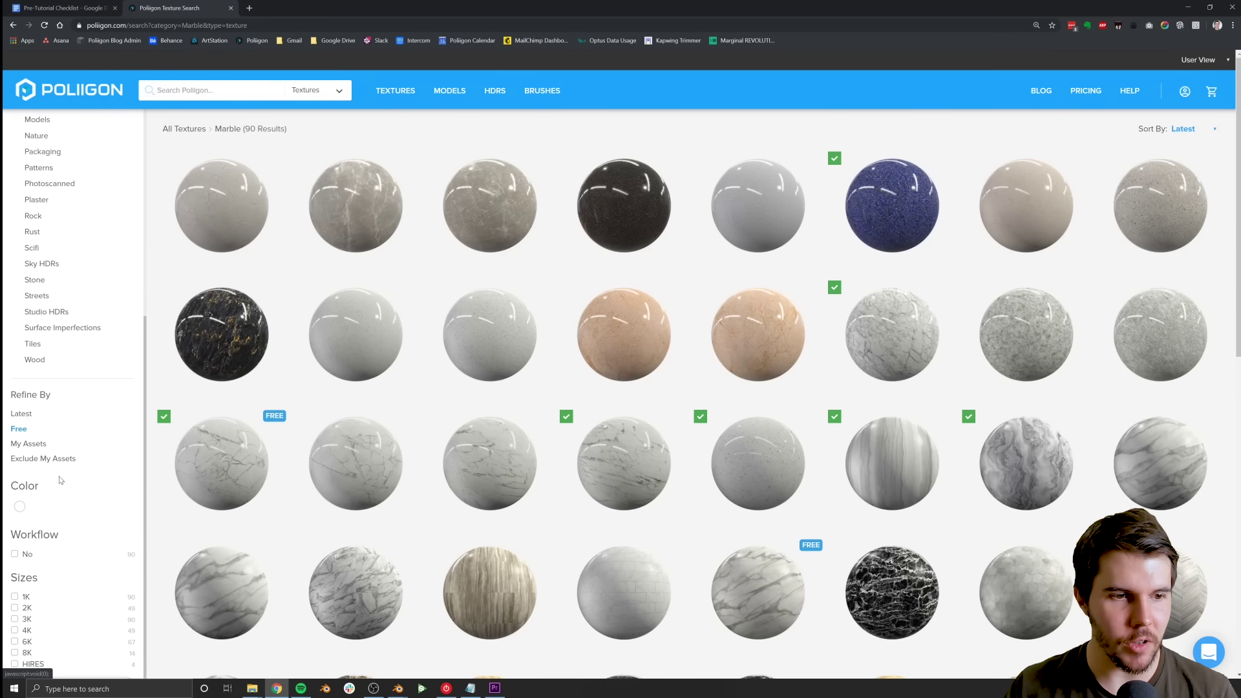
{"action": "left_click", "coordinate": [18, 430]}
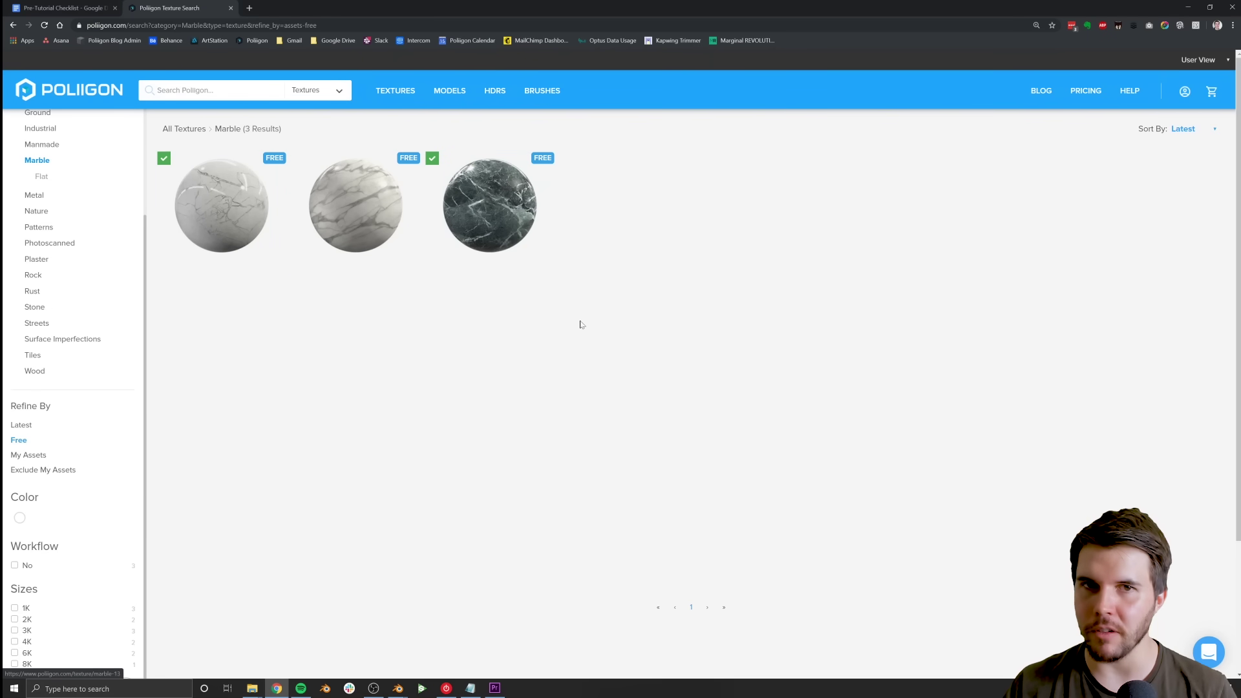
Open the Stone Marble Calacatta 004 texture and set its download resolution to 2K only
{"action": "left_click", "coordinate": [238, 221]}
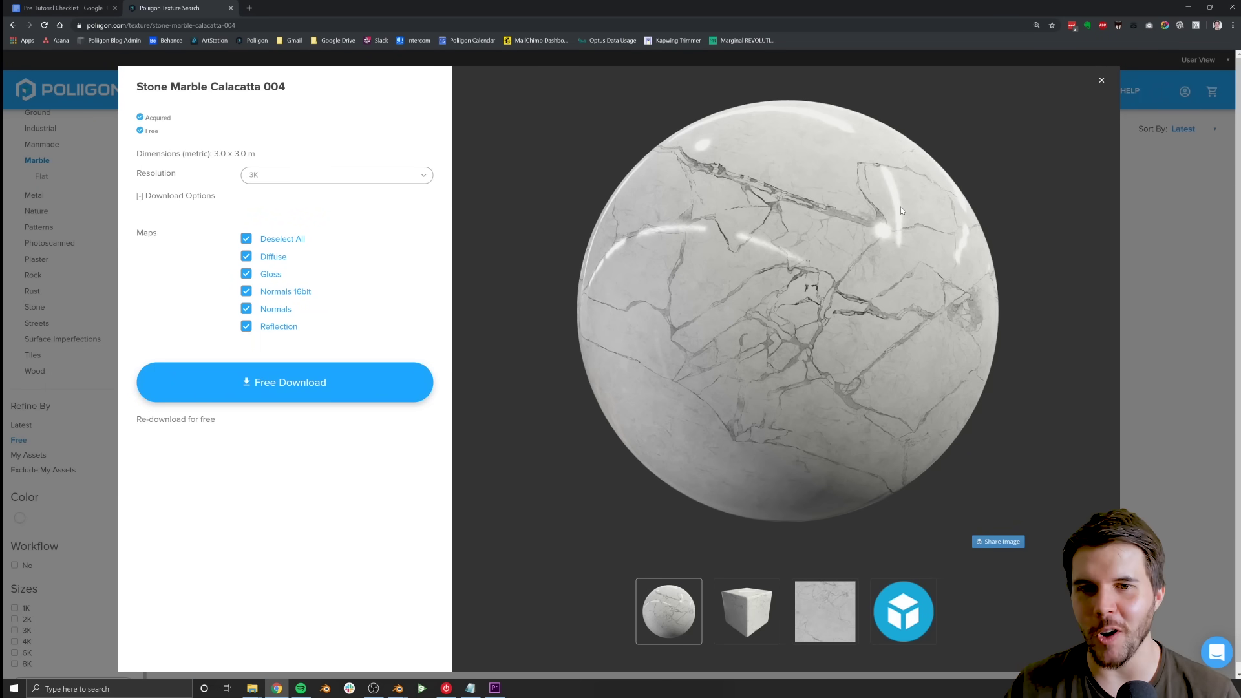
{"action": "left_click", "coordinate": [280, 176]}
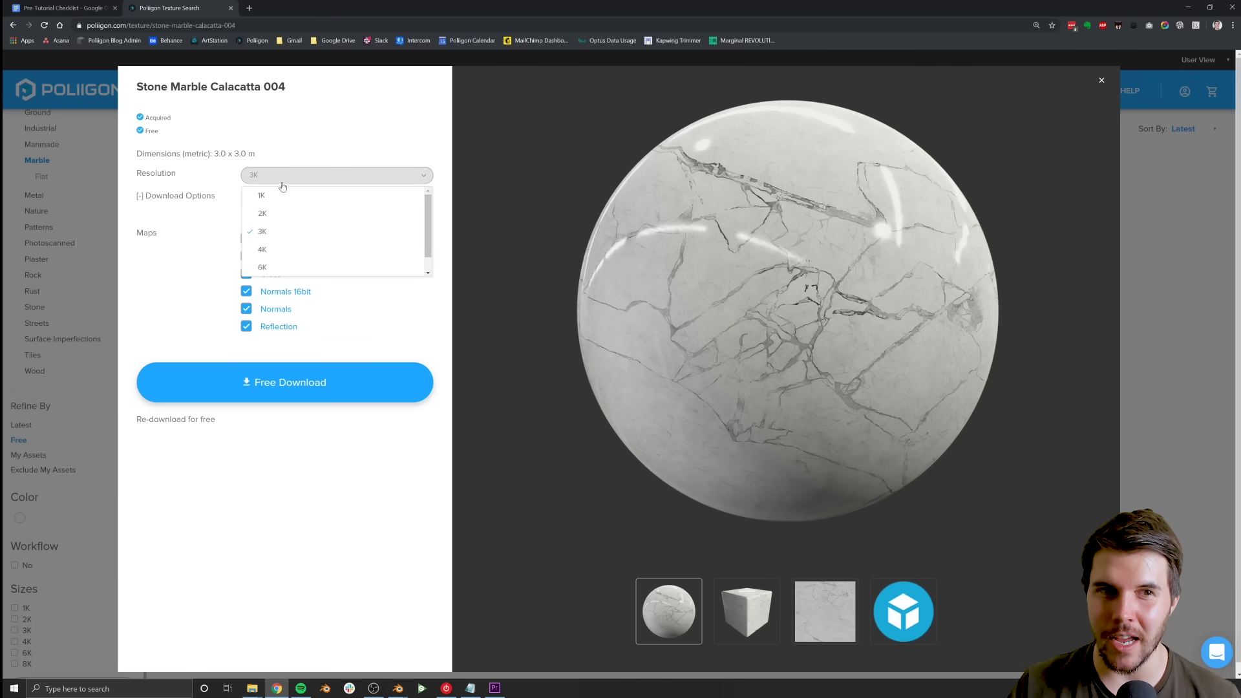
{"action": "left_click", "coordinate": [259, 213]}
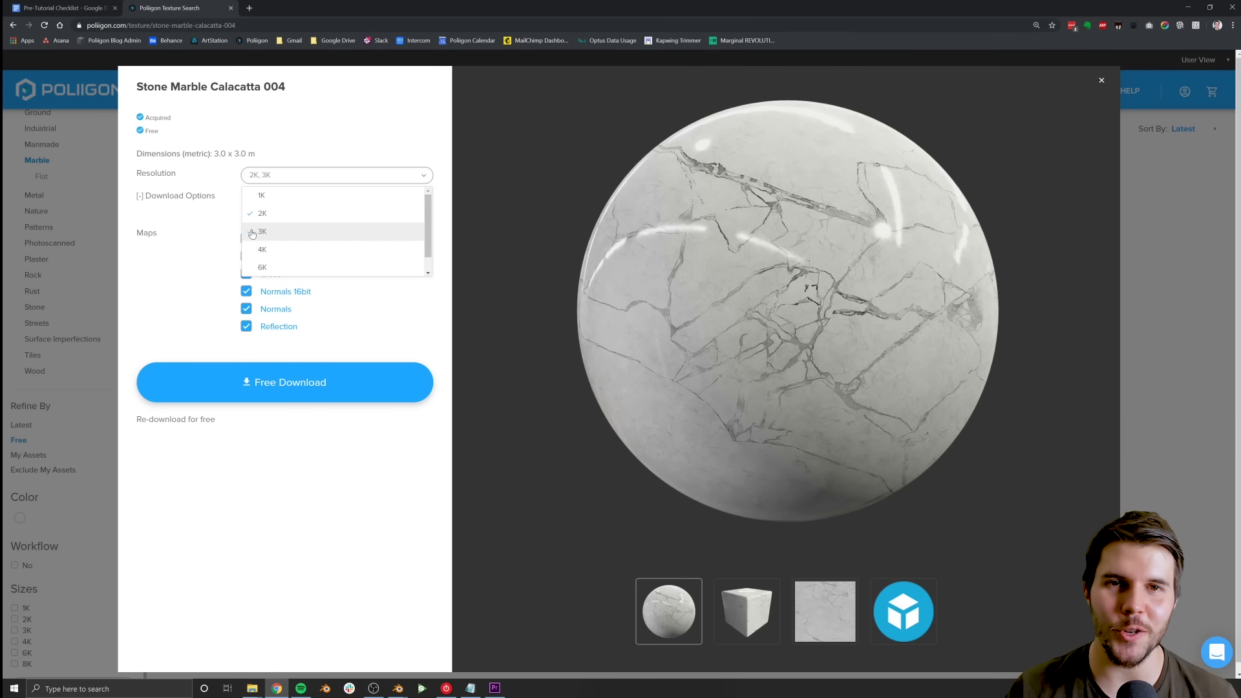
{"action": "left_click", "coordinate": [213, 215]}
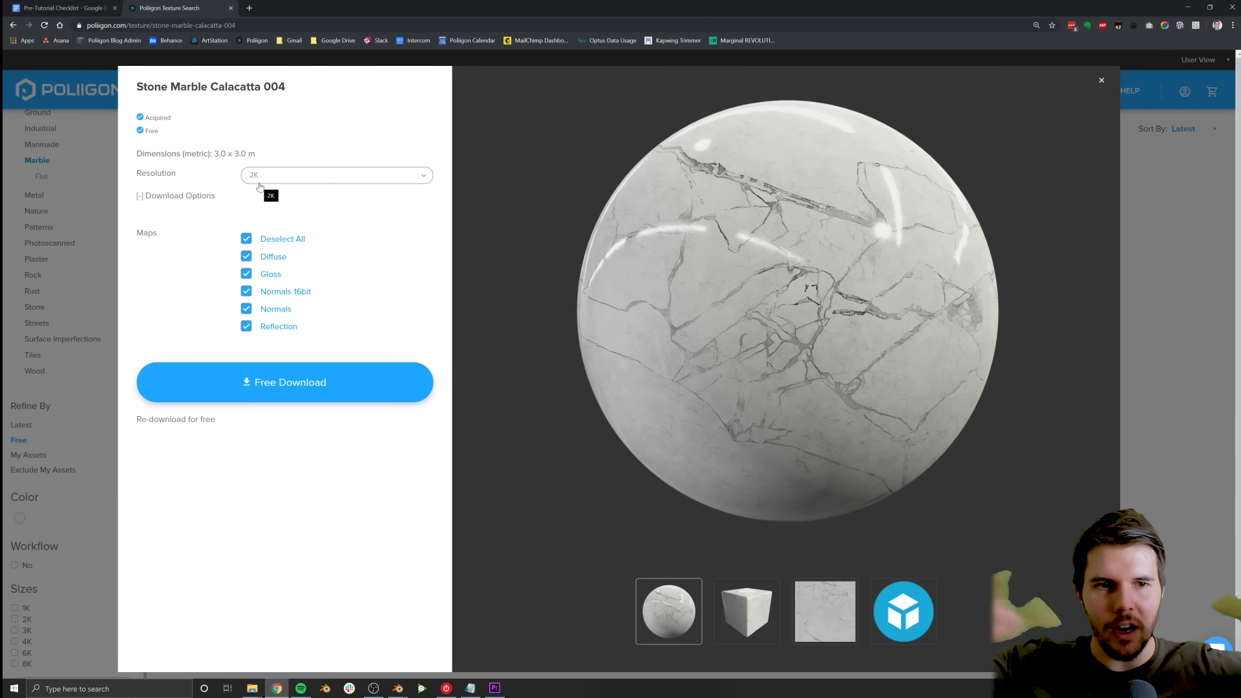
{"action": "left_click", "coordinate": [259, 184]}
{"action": "left_click", "coordinate": [274, 211]}
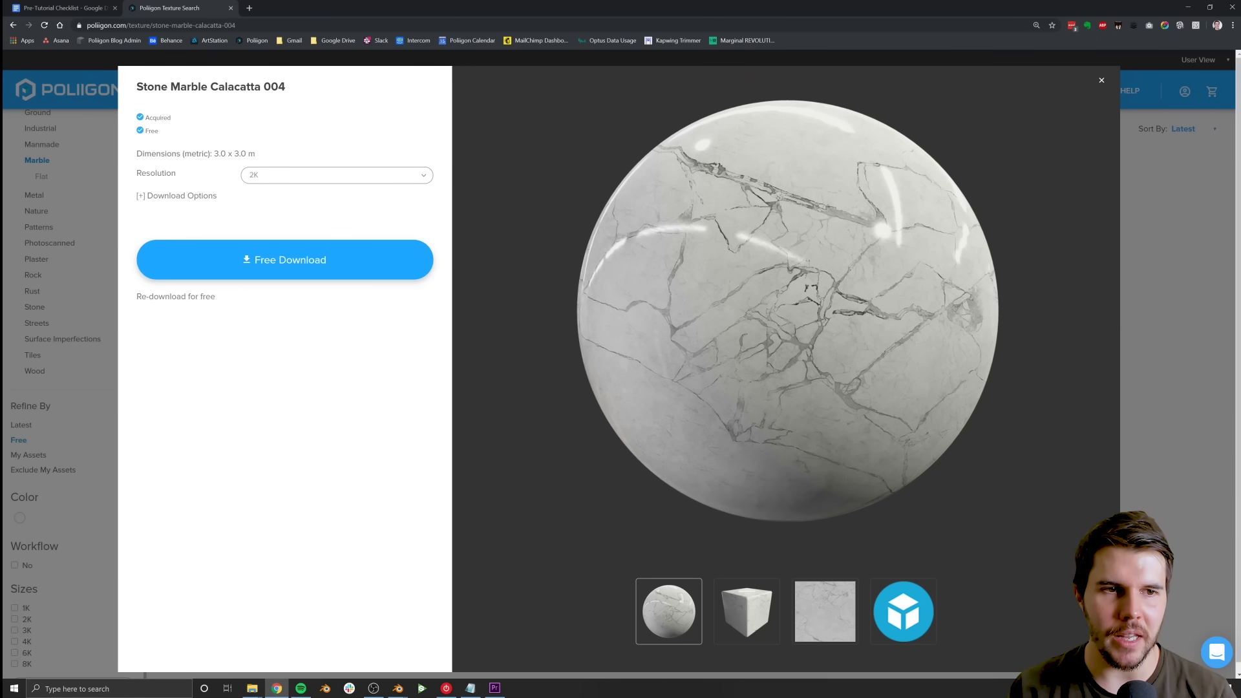
Limit the texture's download maps to Diffuse only and close the texture's detail view
{"action": "left_click", "coordinate": [176, 196]}
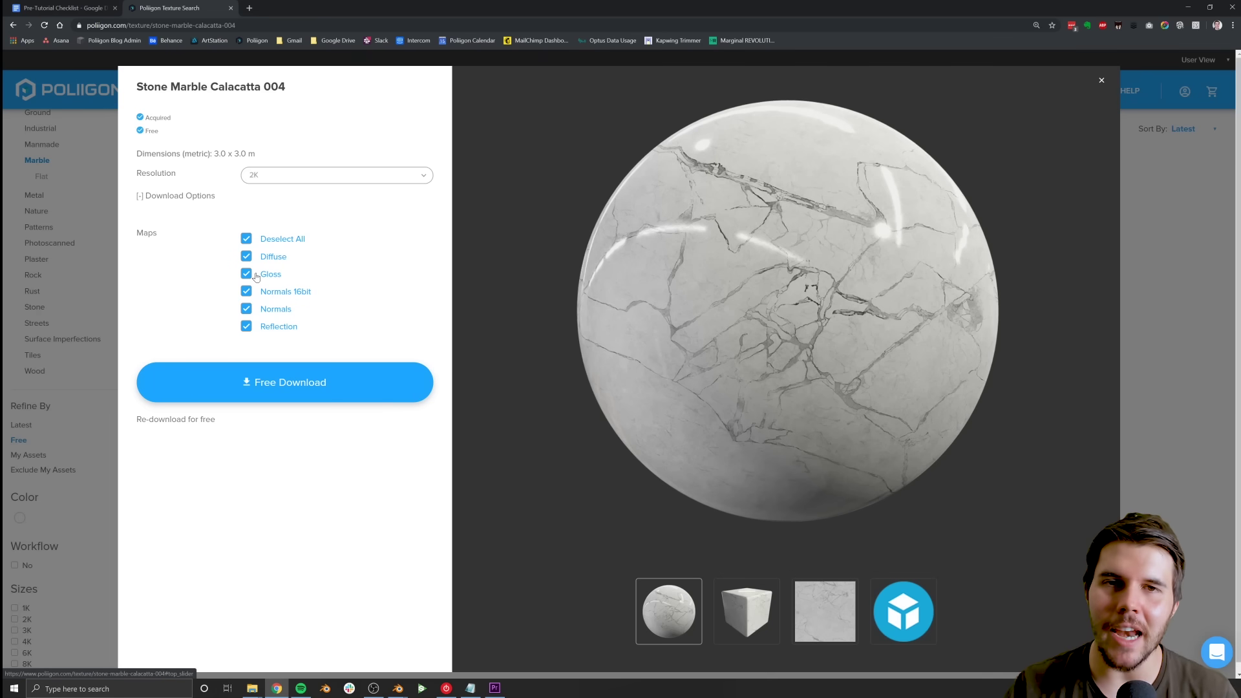
{"action": "left_click", "coordinate": [247, 238]}
{"action": "left_click", "coordinate": [248, 259]}
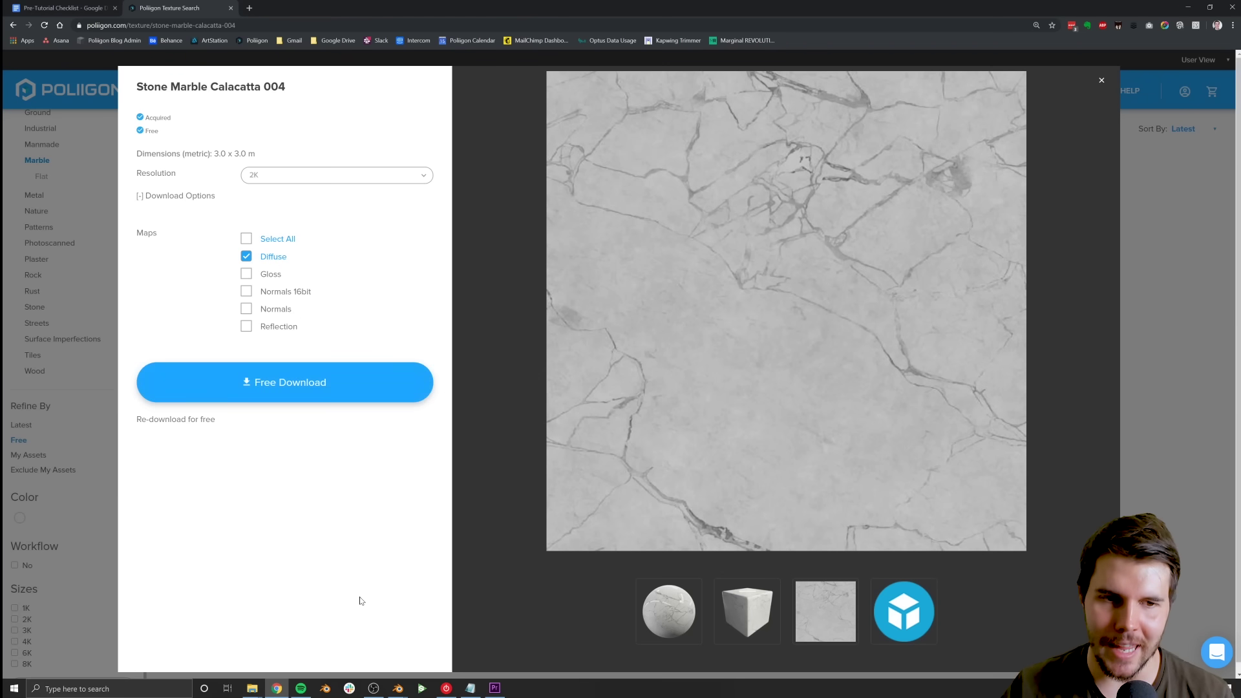
{"action": "left_click", "coordinate": [3, 454]}
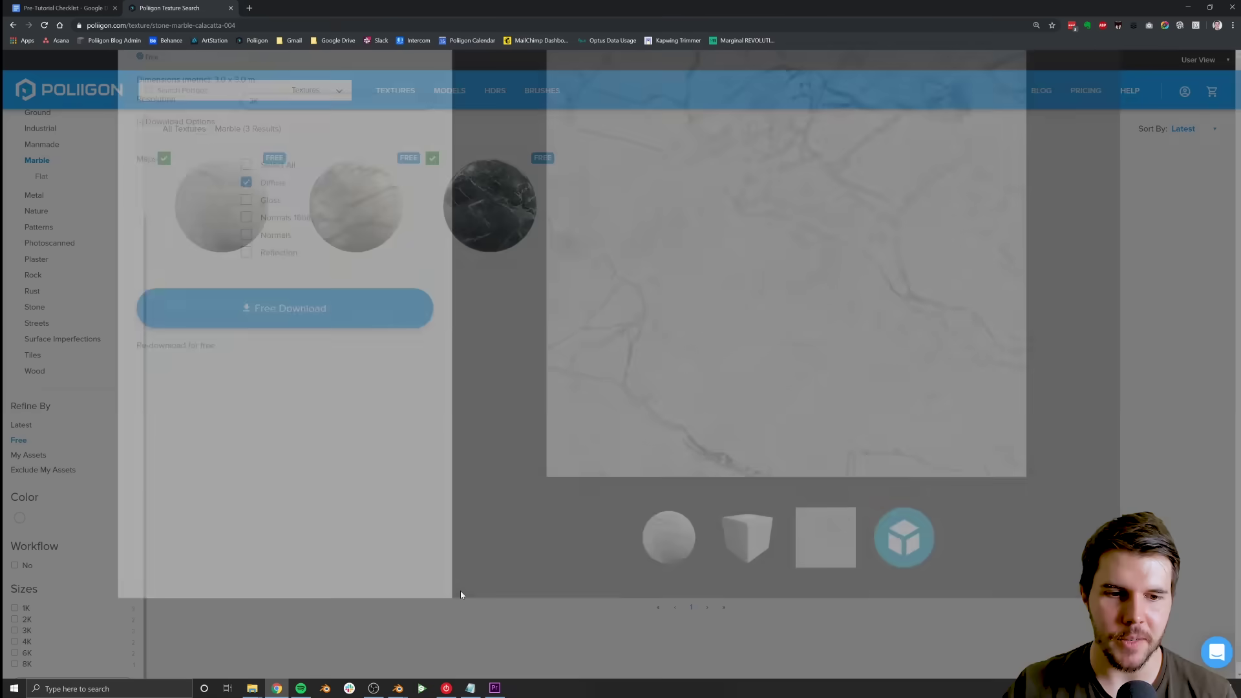
Switch to File Explorer and select StoneMarbleCalacatta004_COL_1K.jpg in the 1K folder of the texture's REGULAR folder
{"action": "key", "text": "alt+Tab"}
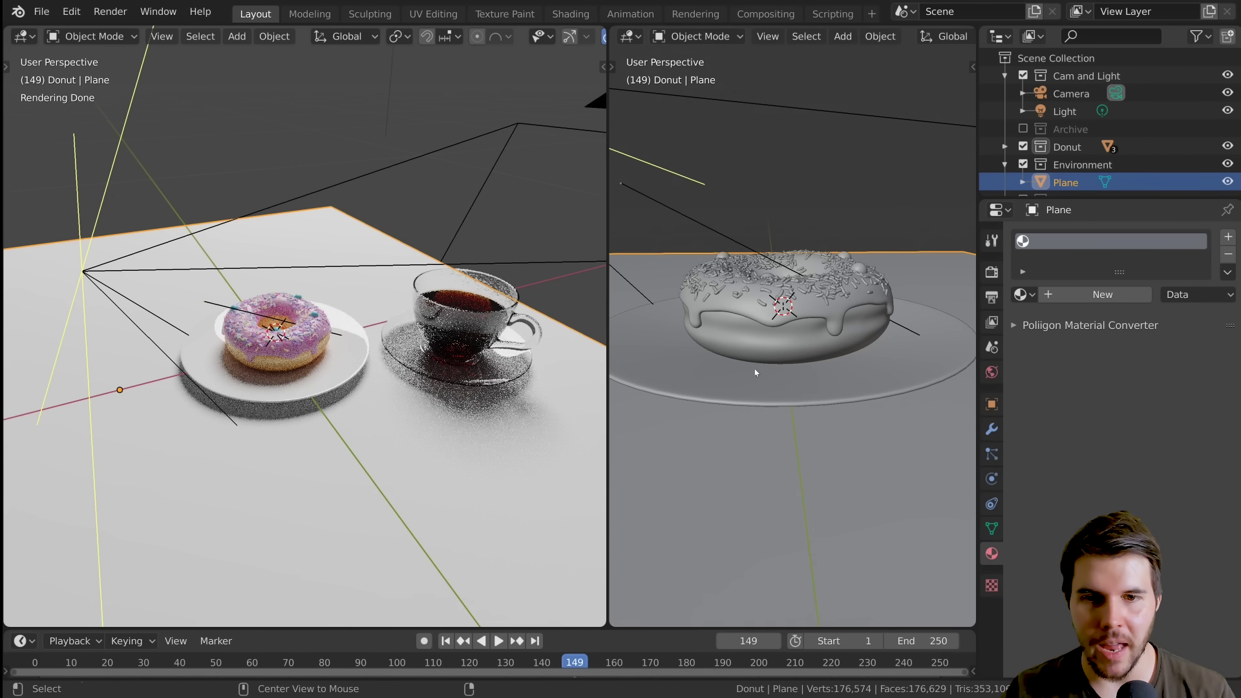
{"action": "key", "text": "alt+Tab"}
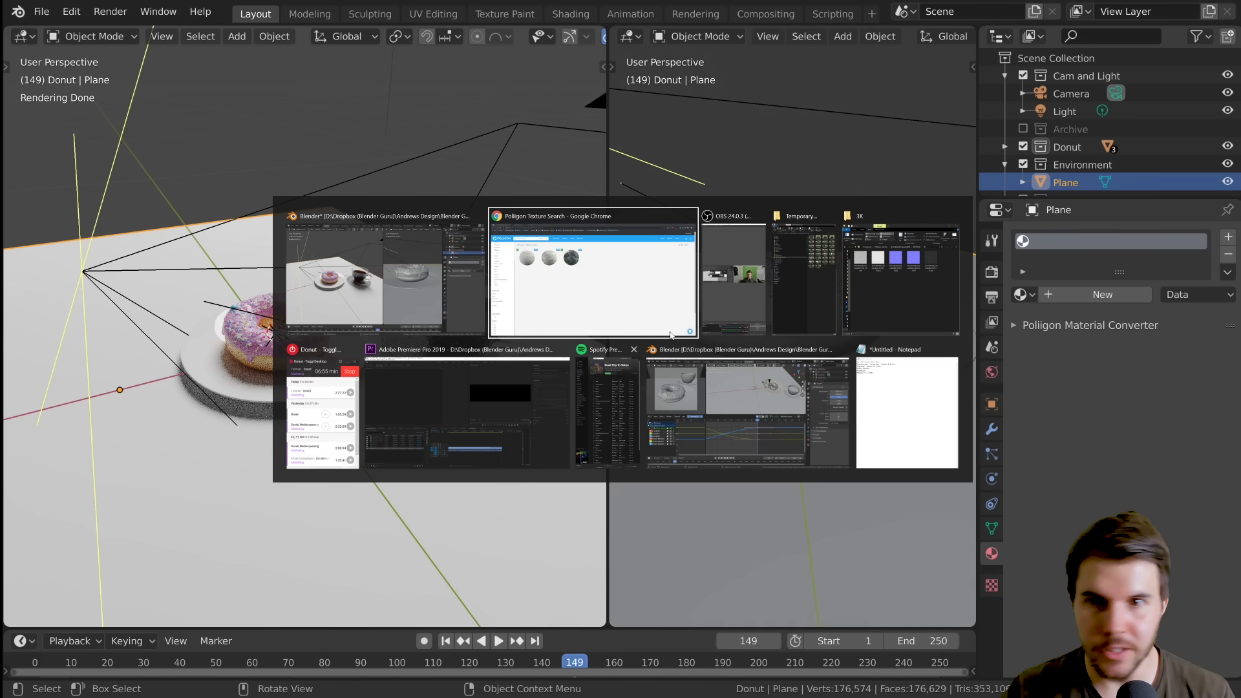
{"action": "left_click", "coordinate": [895, 285]}
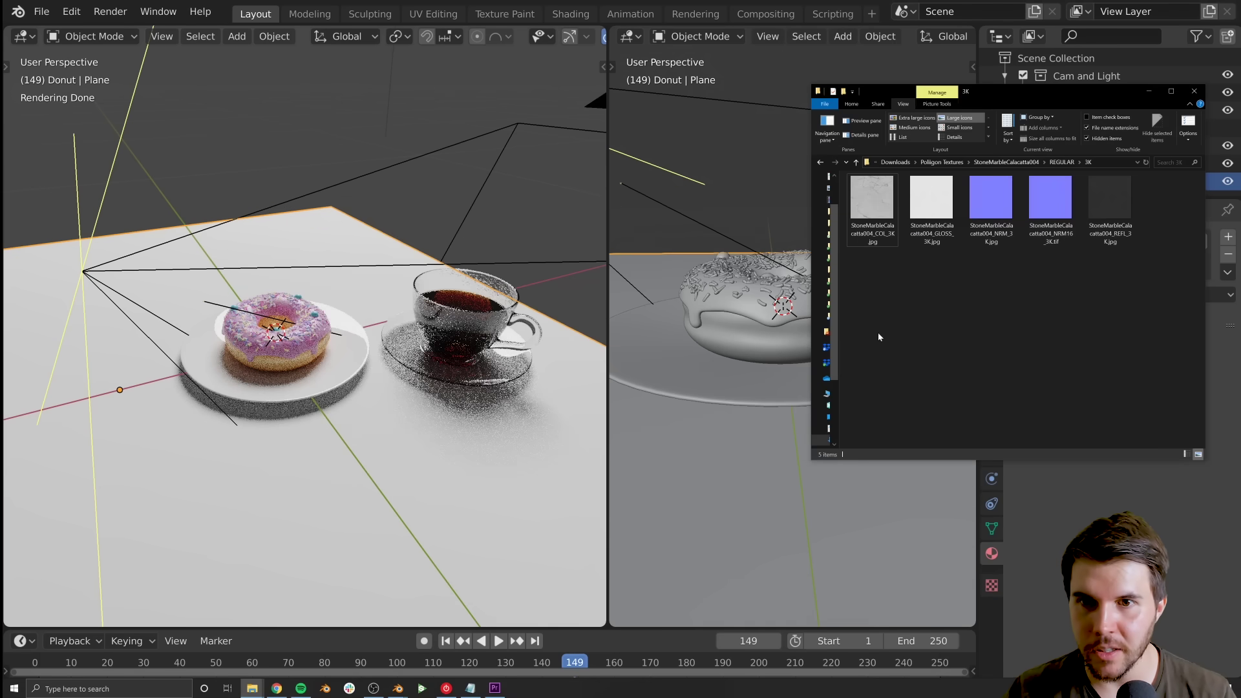
{"action": "left_click_drag", "start_coordinate": [1147, 300], "coordinate": [901, 175]}
{"action": "left_click", "coordinate": [1061, 161]}
{"action": "left_click", "coordinate": [1008, 161]}
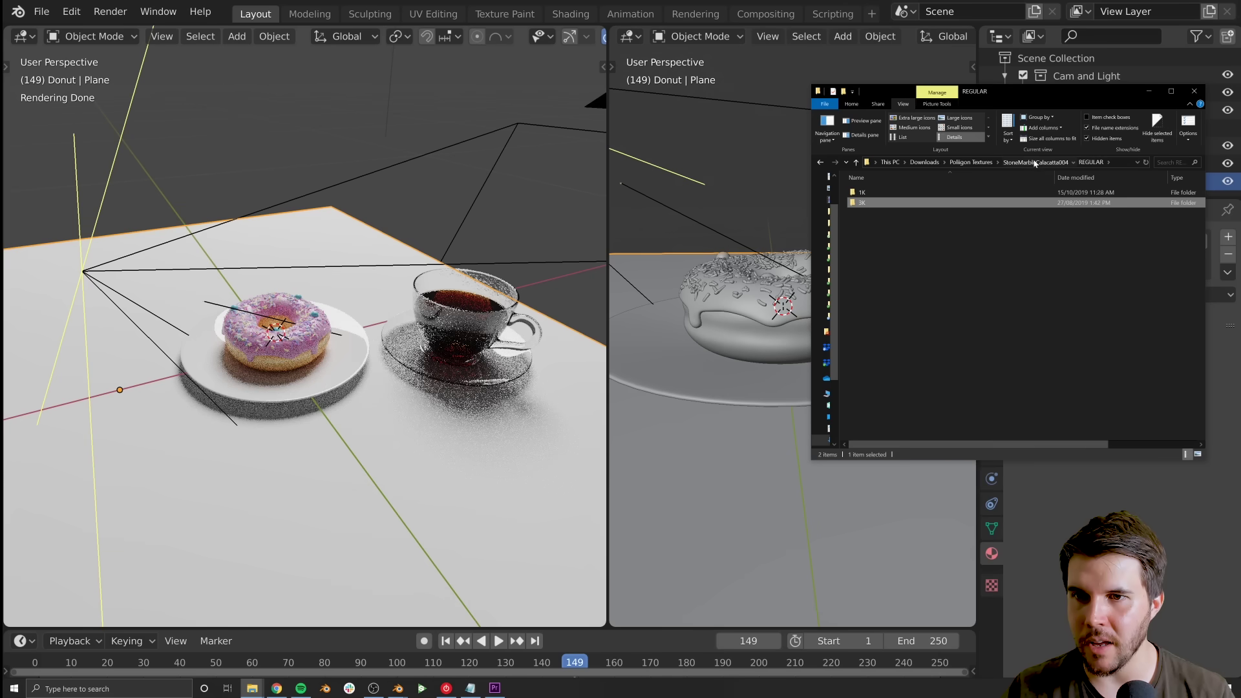
{"action": "double_click", "coordinate": [869, 192]}
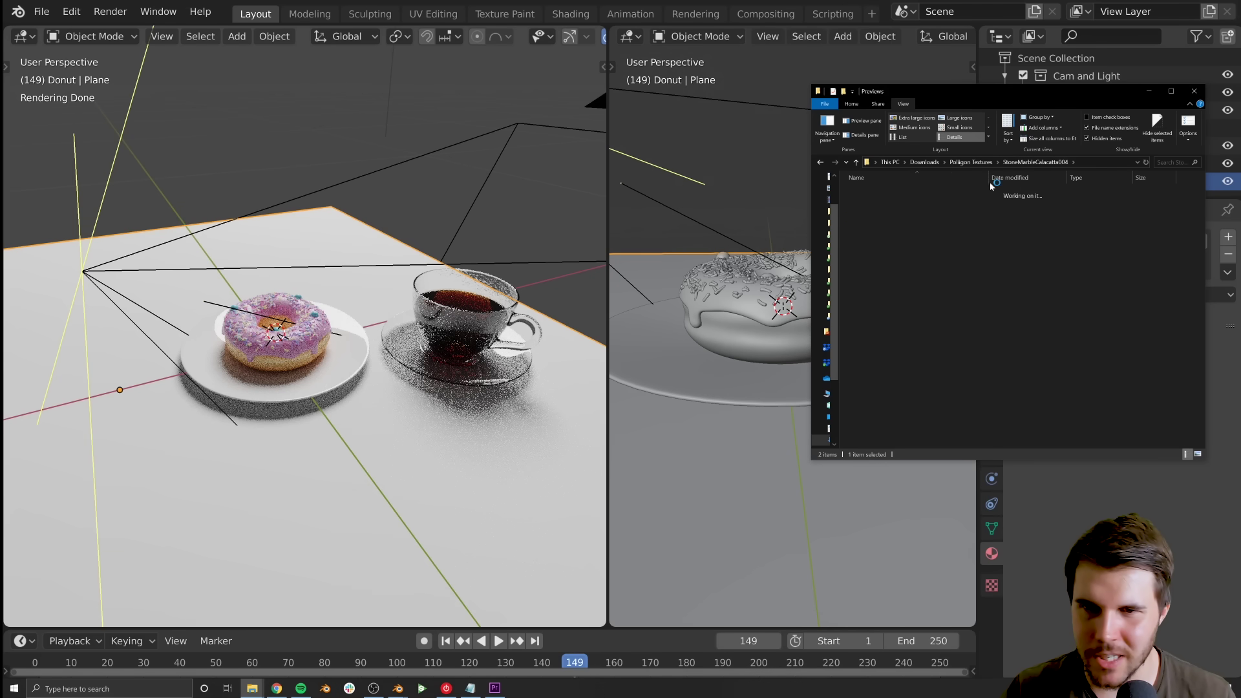
{"action": "left_click", "coordinate": [1035, 163]}
{"action": "double_click", "coordinate": [897, 203]}
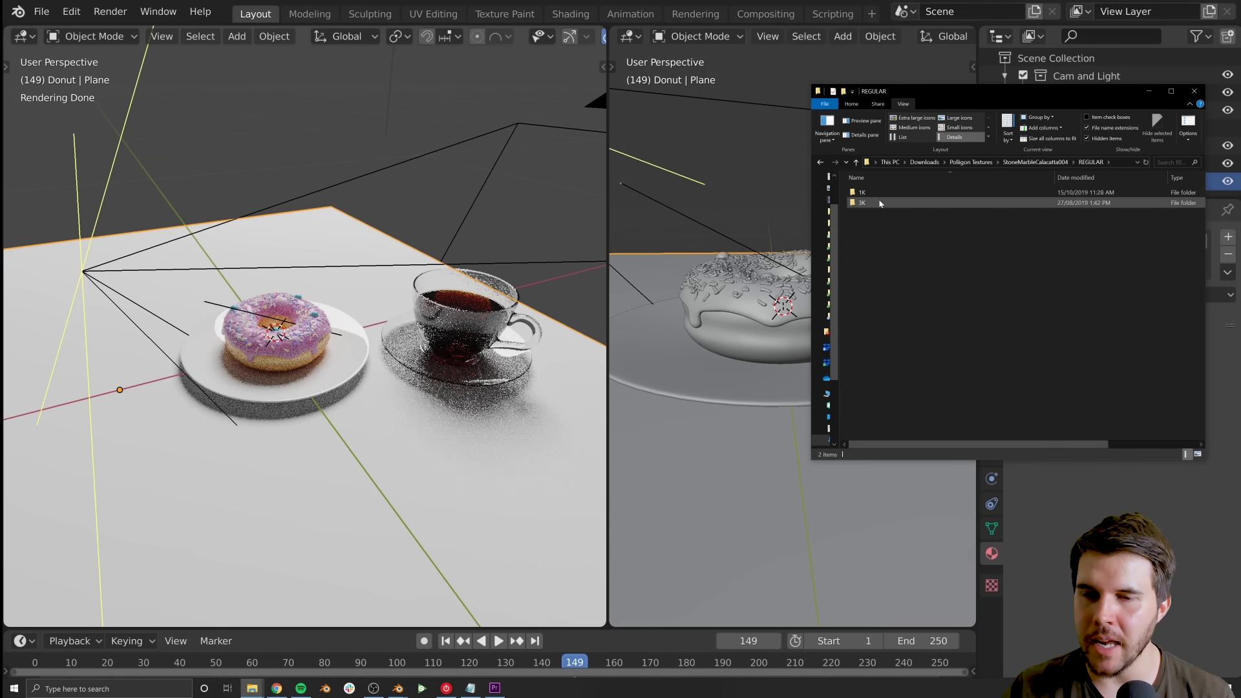
{"action": "double_click", "coordinate": [874, 194]}
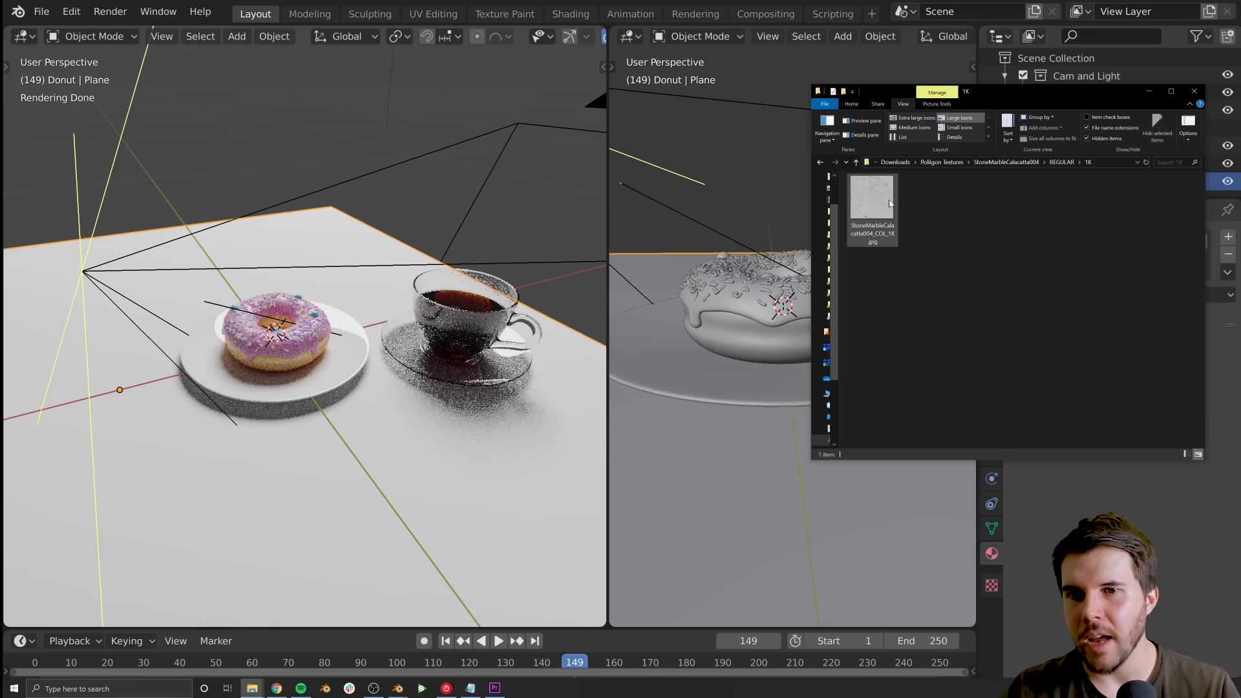
{"action": "left_click", "coordinate": [881, 207]}
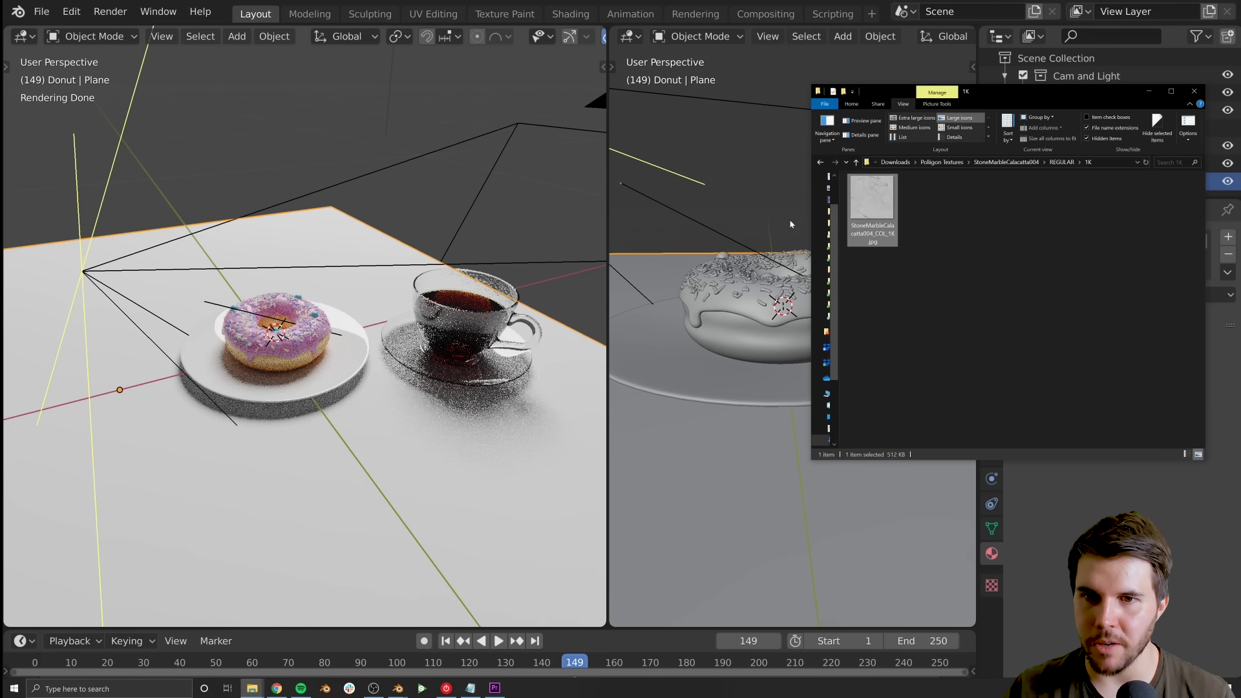
Switch back to Blender's Shading workspace and create a new material on the plane
{"action": "left_click", "coordinate": [899, 4]}
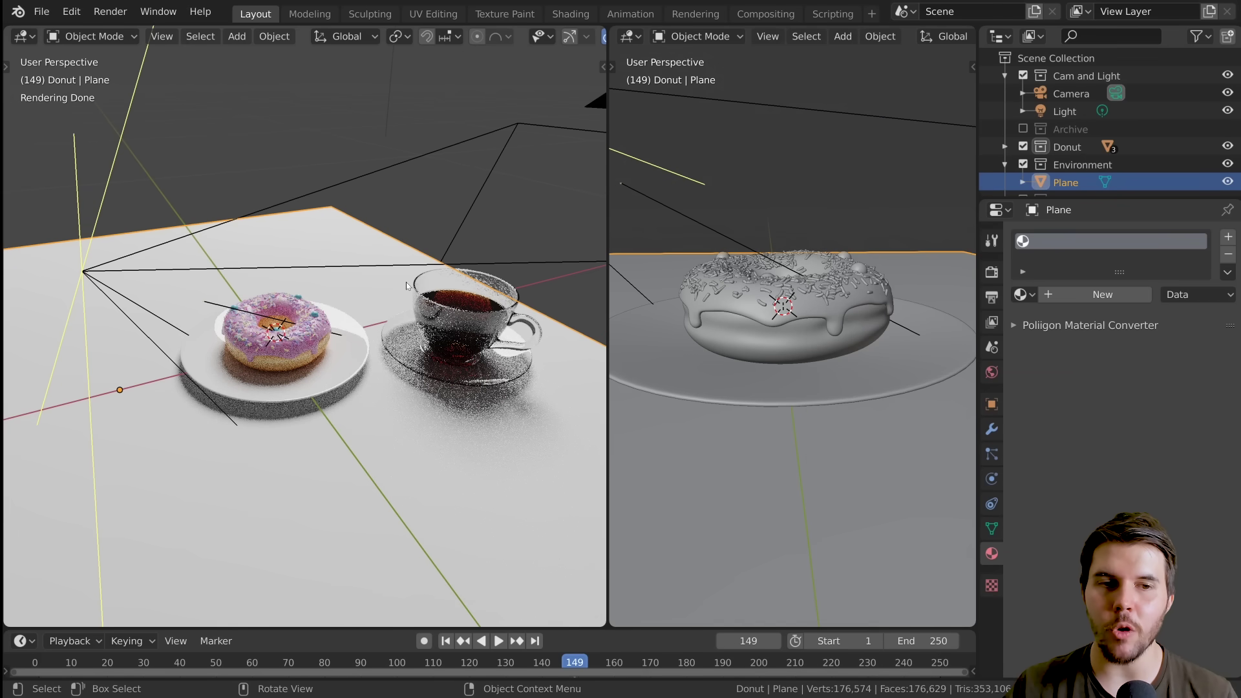
{"action": "left_click", "coordinate": [571, 13]}
{"action": "scroll", "coordinate": [643, 240], "scroll_direction": "down", "scroll_amount": 10}
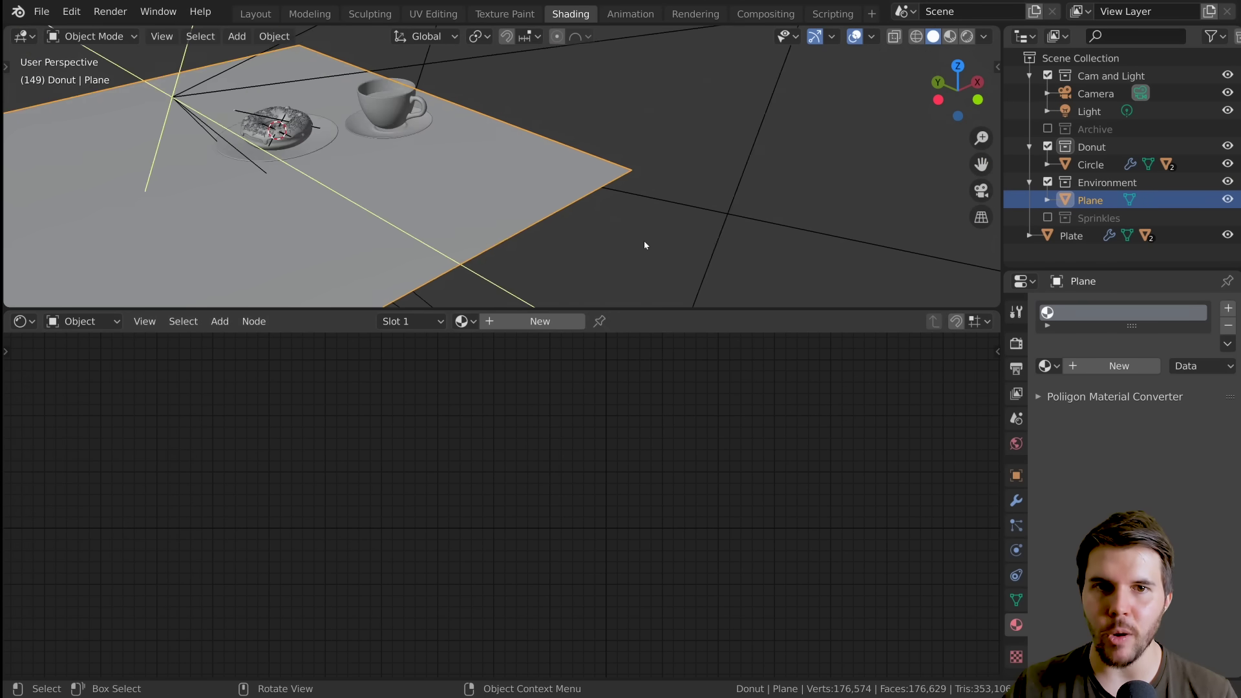
{"action": "scroll", "coordinate": [498, 282], "scroll_direction": "up", "scroll_amount": 4}
{"action": "left_click", "coordinate": [536, 326]}
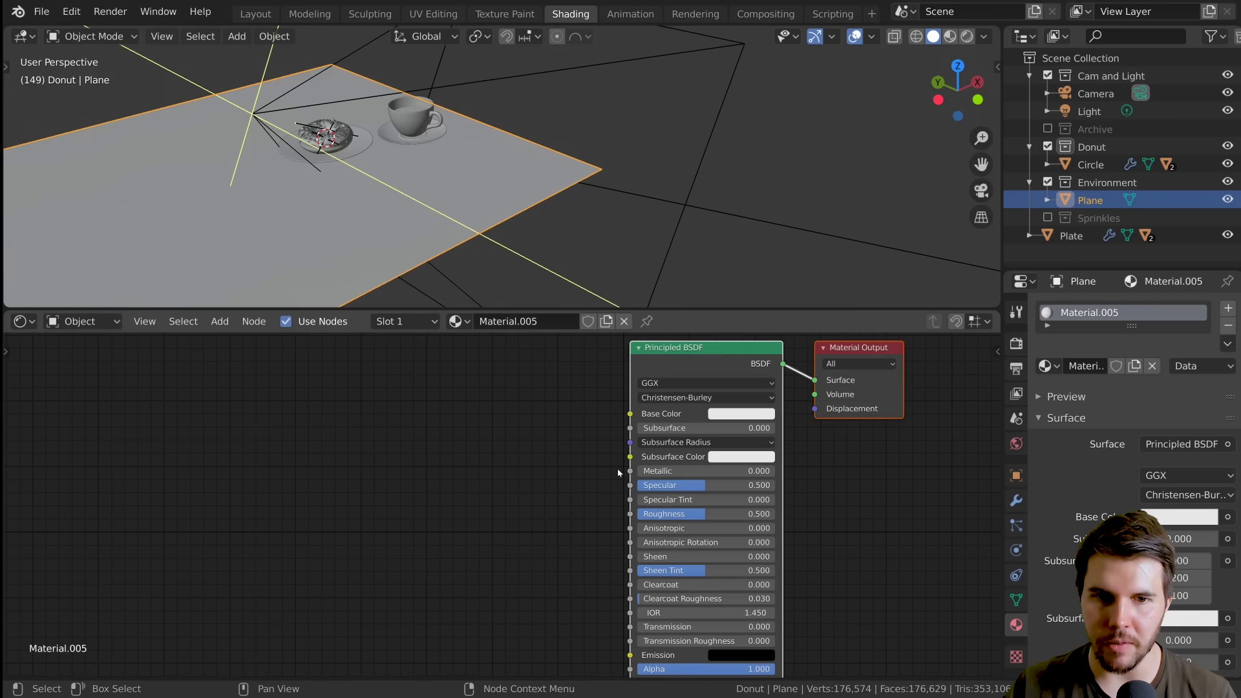
Rename the plane's new material as Countertop
{"action": "middle_click_drag", "start_coordinate": [617, 471], "coordinate": [547, 471]}
{"action": "left_click", "coordinate": [1066, 371]}
{"action": "type", "text": "Coun"}
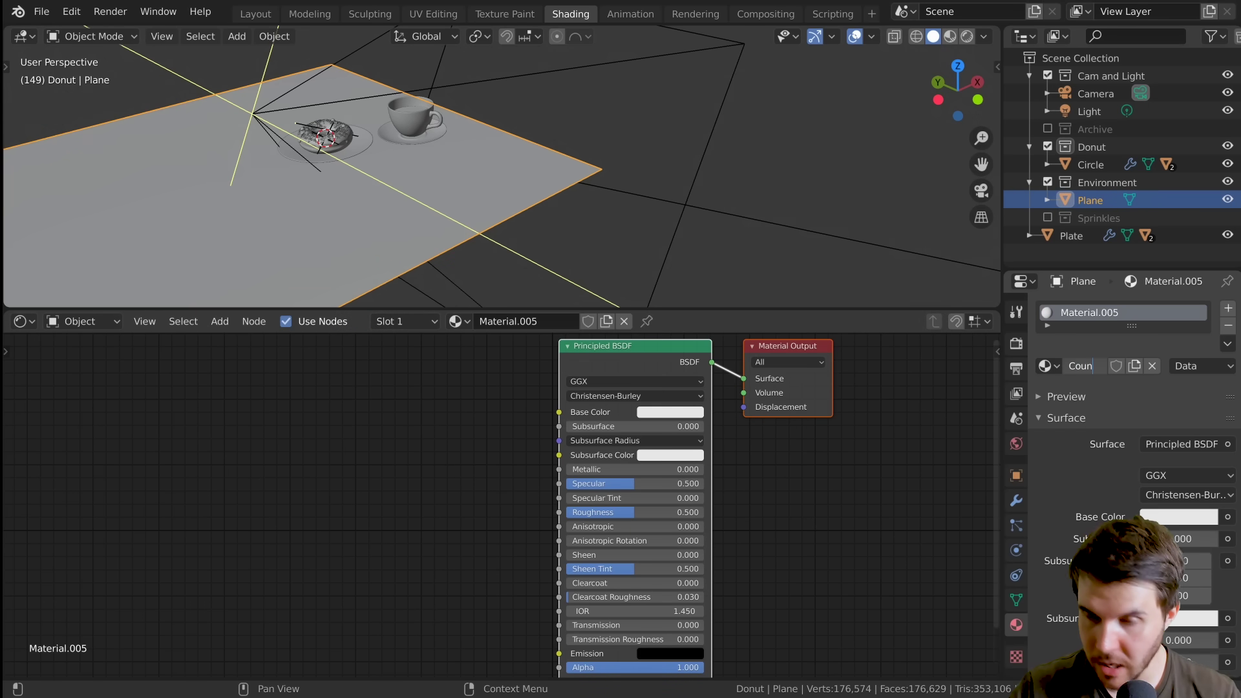
{"action": "type", "text": "tertop"}
{"action": "key", "text": "Return"}
{"action": "left_click", "coordinate": [510, 413]}
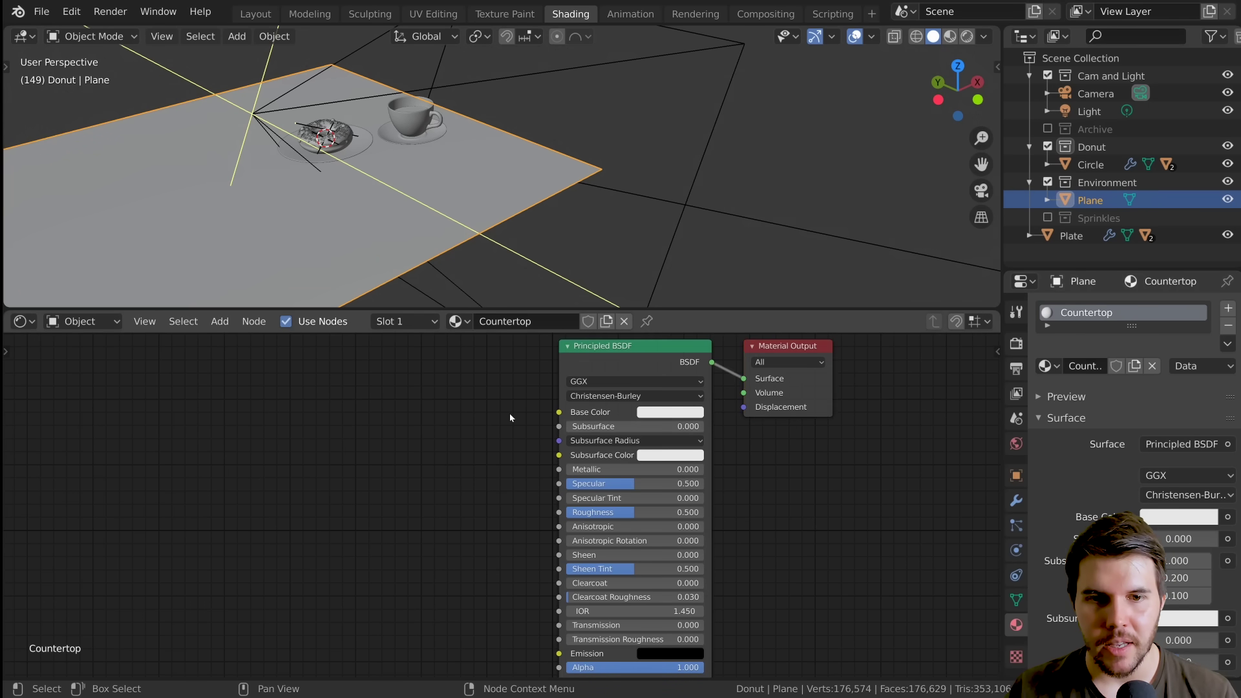
Switch to File Explorer and select StoneMarbleCalacatta004_COL_3K.jpg in the 3K folder of the texture's REGULAR folder
{"action": "scroll", "coordinate": [510, 413], "scroll_direction": "down", "scroll_amount": 2}
{"action": "scroll", "coordinate": [619, 373], "scroll_direction": "up", "scroll_amount": 1}
{"action": "left_click", "coordinate": [619, 373]}
{"action": "key", "text": "alt+Tab"}
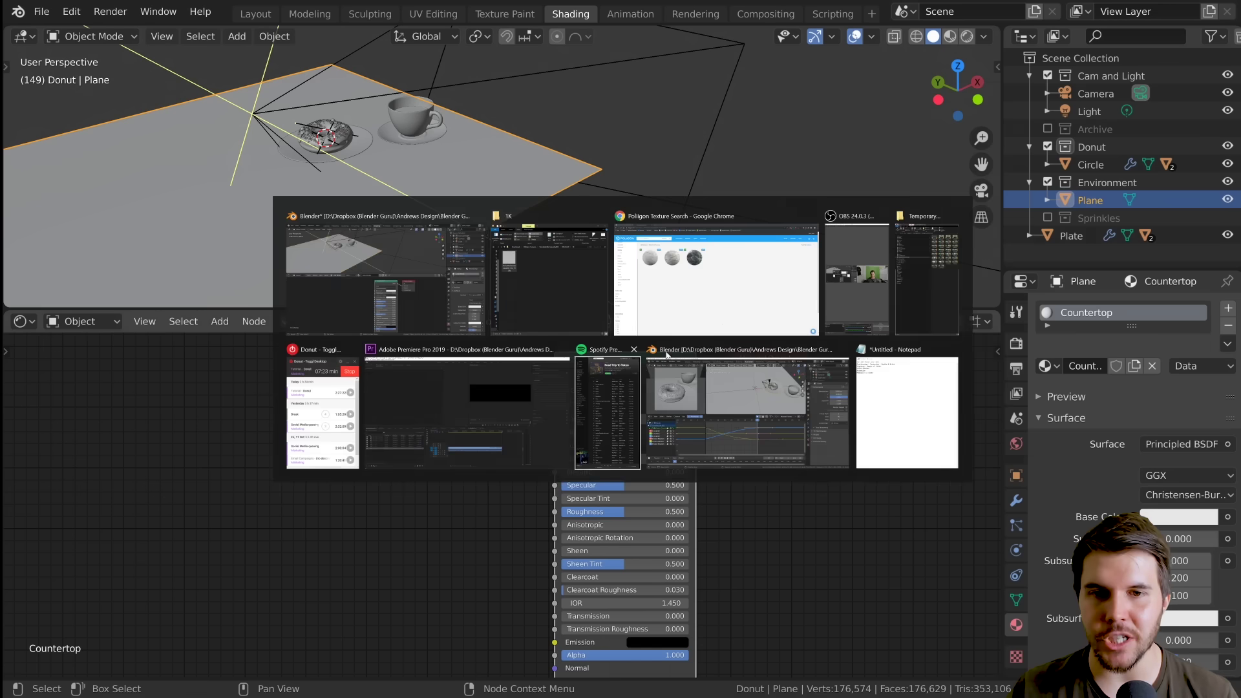
{"action": "left_click", "coordinate": [871, 199]}
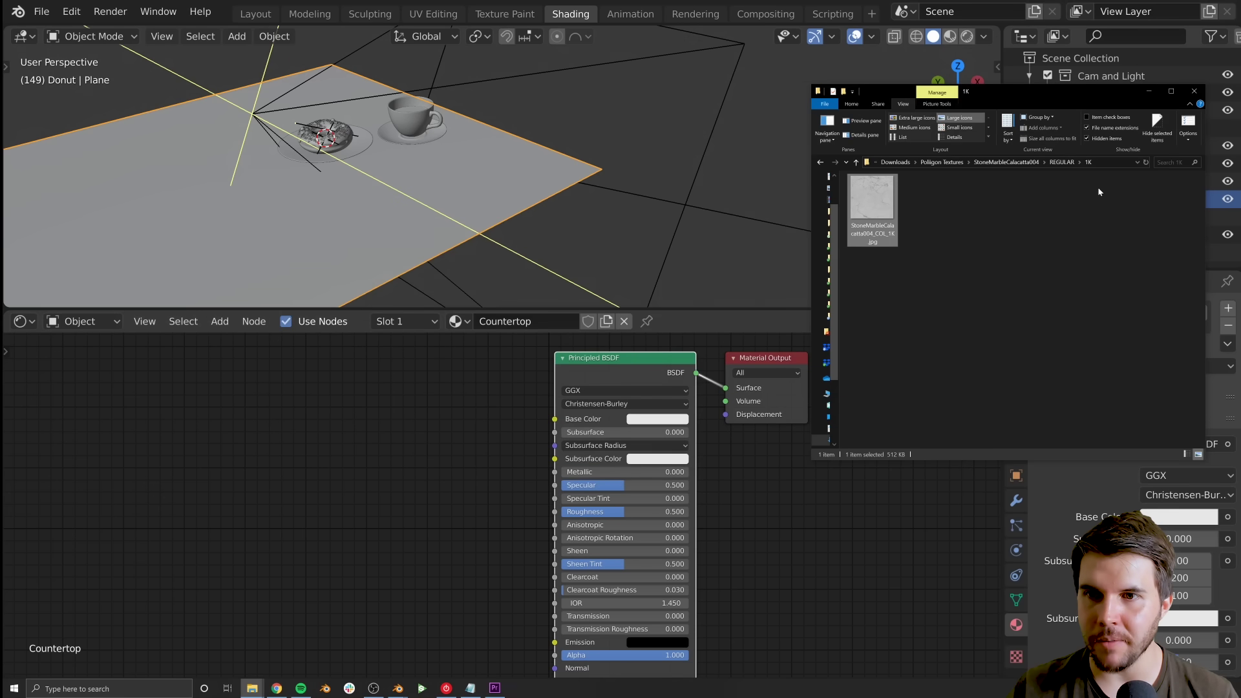
{"action": "double_click", "coordinate": [878, 202]}
{"action": "left_click", "coordinate": [867, 199]}
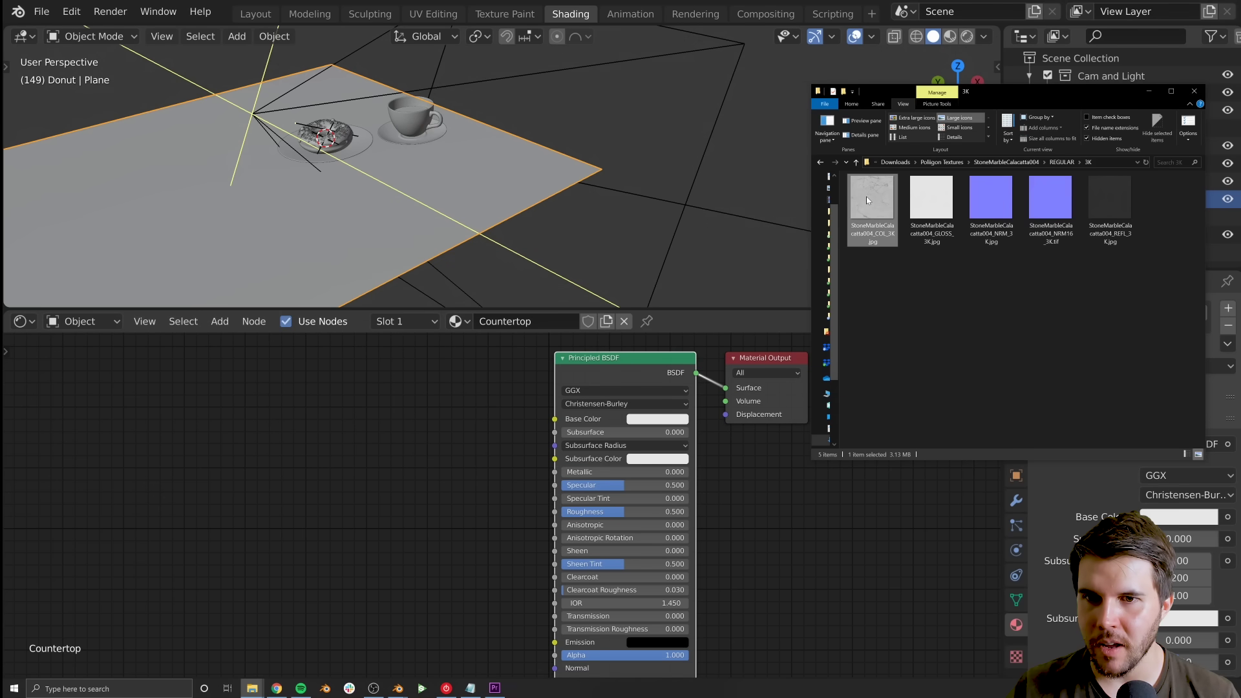
Bring StoneMarbleCalacatta004_COL_3K.jpg into Blender as an image texture node beside the Countertop material's Principled BSDF
{"action": "scroll", "coordinate": [567, 231], "scroll_direction": "up", "scroll_amount": 5}
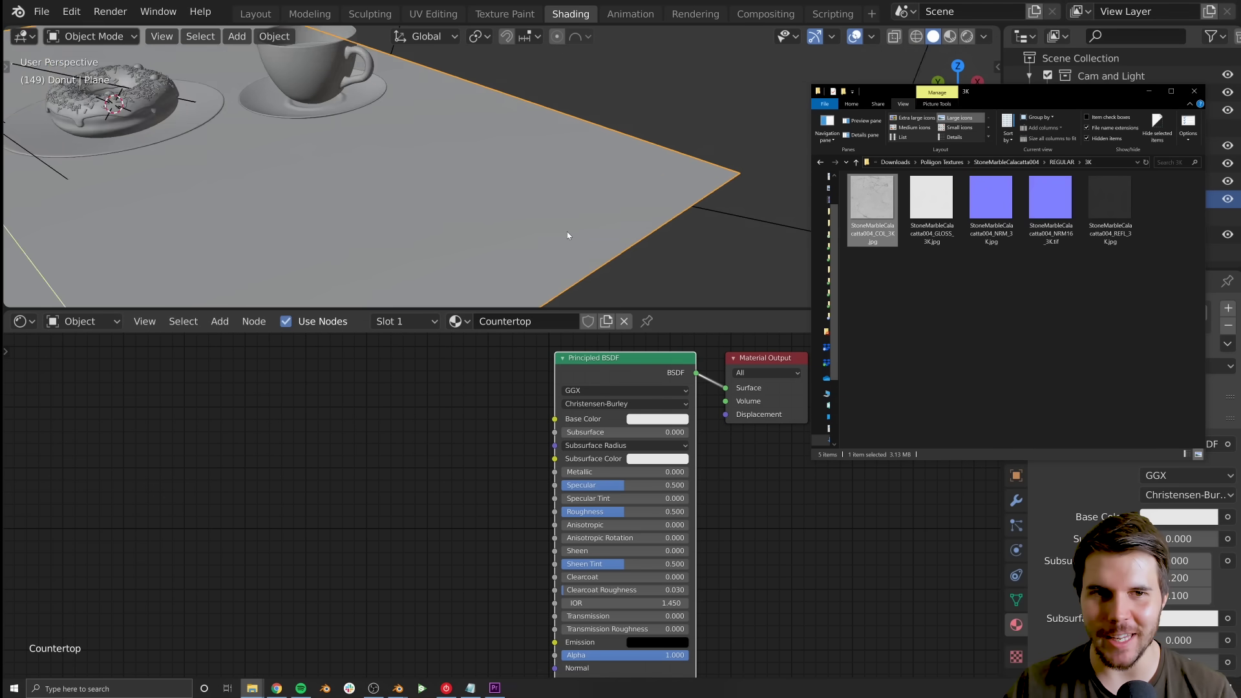
{"action": "middle_click_drag", "start_coordinate": [567, 232], "coordinate": [541, 228]}
{"action": "scroll", "coordinate": [595, 234], "scroll_direction": "down", "scroll_amount": 2}
{"action": "key", "text": "alt+Tab"}
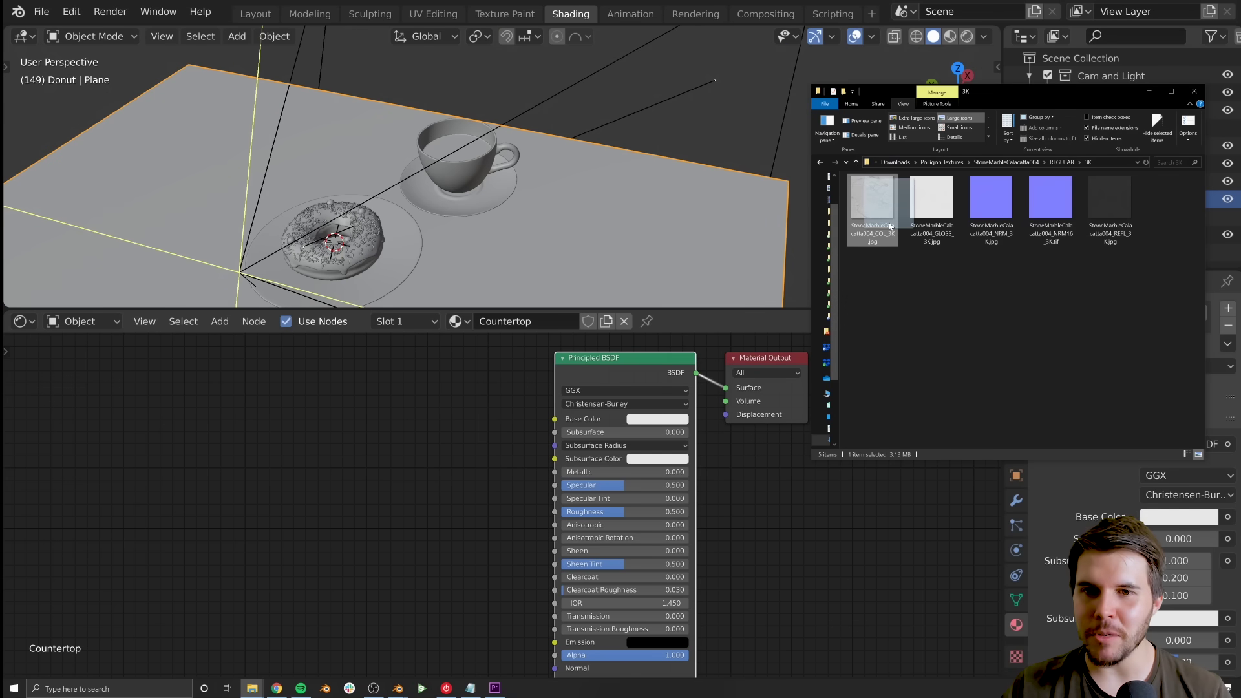
{"action": "left_click_drag", "start_coordinate": [873, 194], "coordinate": [353, 417]}
{"action": "left_click", "coordinate": [297, 411]}
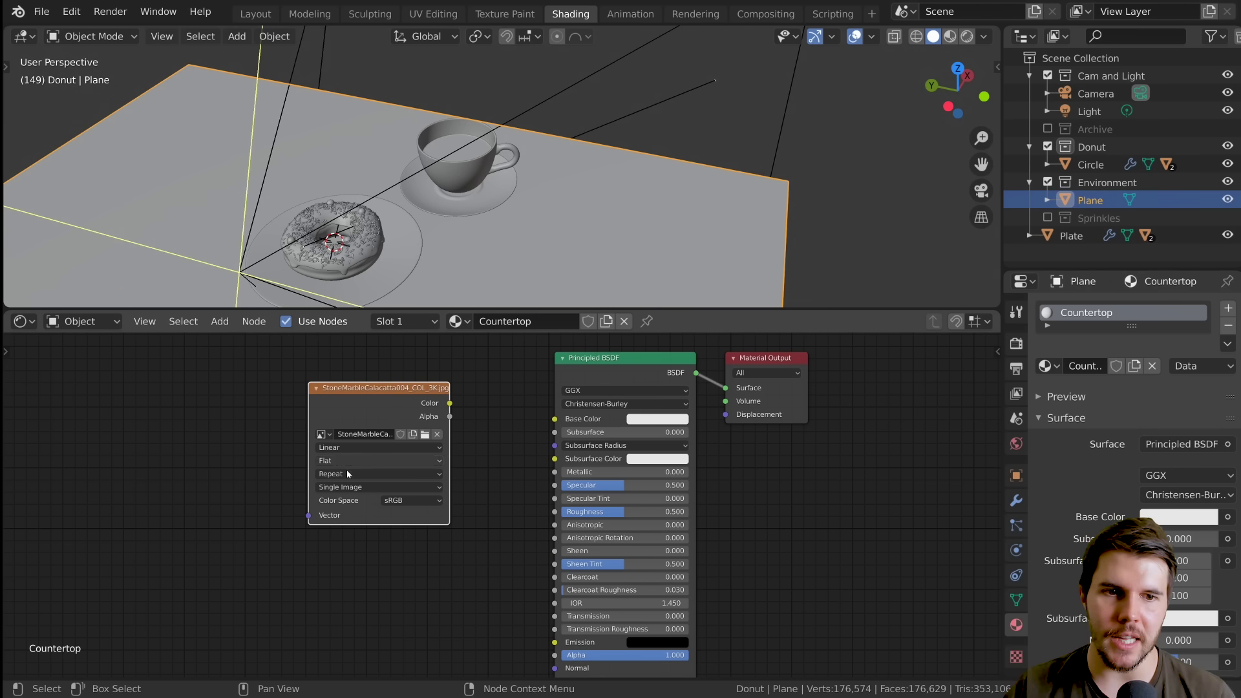
{"action": "mouse_move", "coordinate": [391, 394]}
{"action": "left_mouse_down"}
{"action": "mouse_move", "coordinate": [363, 405]}
{"action": "mouse_move", "coordinate": [387, 387]}
{"action": "left_mouse_up"}
Line up the nodes and connect the marble texture's Color output to the Principled BSDF's Base Color
{"action": "middle_click_drag", "start_coordinate": [540, 245], "coordinate": [517, 163]}
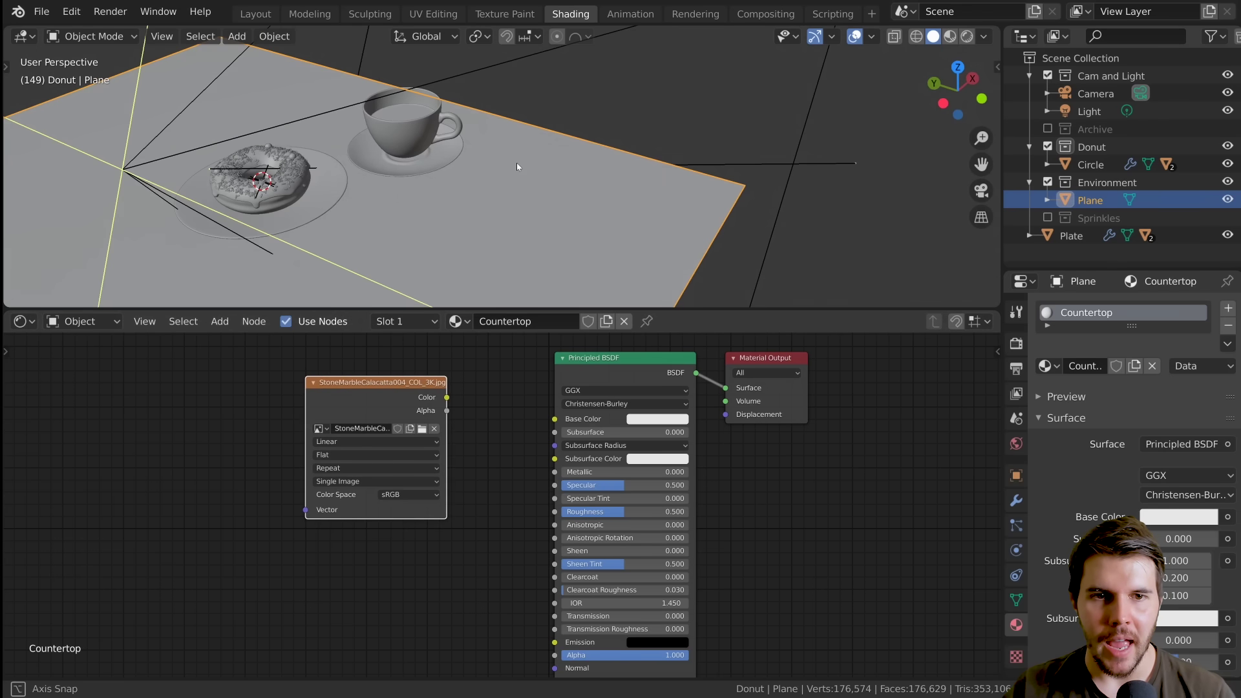
{"action": "mouse_move", "coordinate": [593, 366]}
{"action": "left_mouse_down"}
{"action": "mouse_move", "coordinate": [611, 366]}
{"action": "mouse_move", "coordinate": [590, 366]}
{"action": "left_mouse_up"}
{"action": "left_click_drag", "start_coordinate": [419, 395], "coordinate": [472, 349]}
{"action": "left_click_drag", "start_coordinate": [504, 400], "coordinate": [551, 418]}
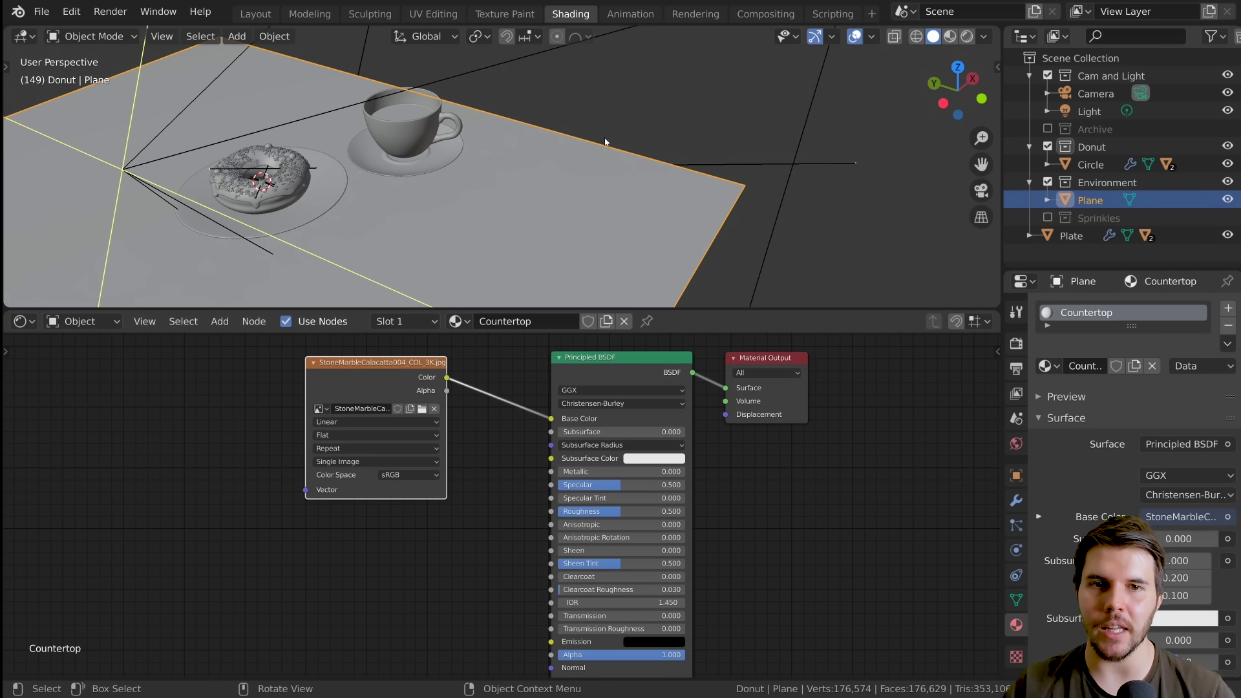
Show the viewport in Material Preview shading and examine the marble on the tabletop from several angles
{"action": "middle_click_drag", "start_coordinate": [607, 142], "coordinate": [650, 169]}
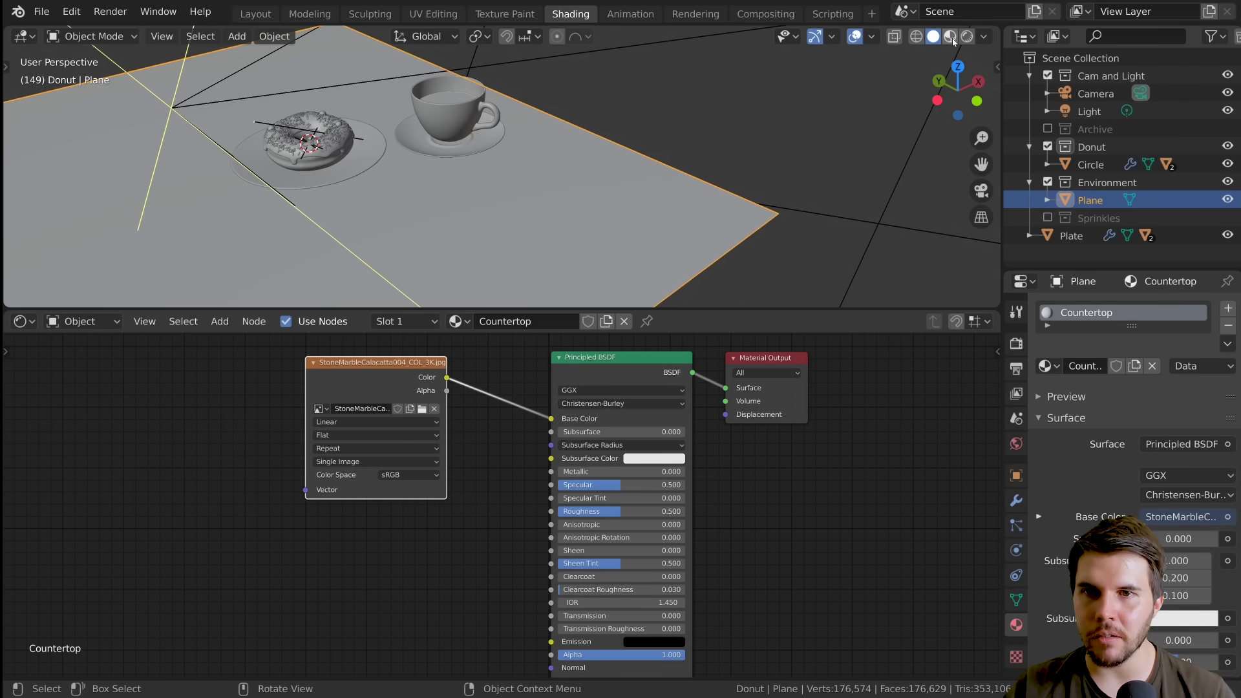
{"action": "left_click", "coordinate": [949, 36]}
{"action": "middle_click_drag", "start_coordinate": [491, 185], "coordinate": [490, 223]}
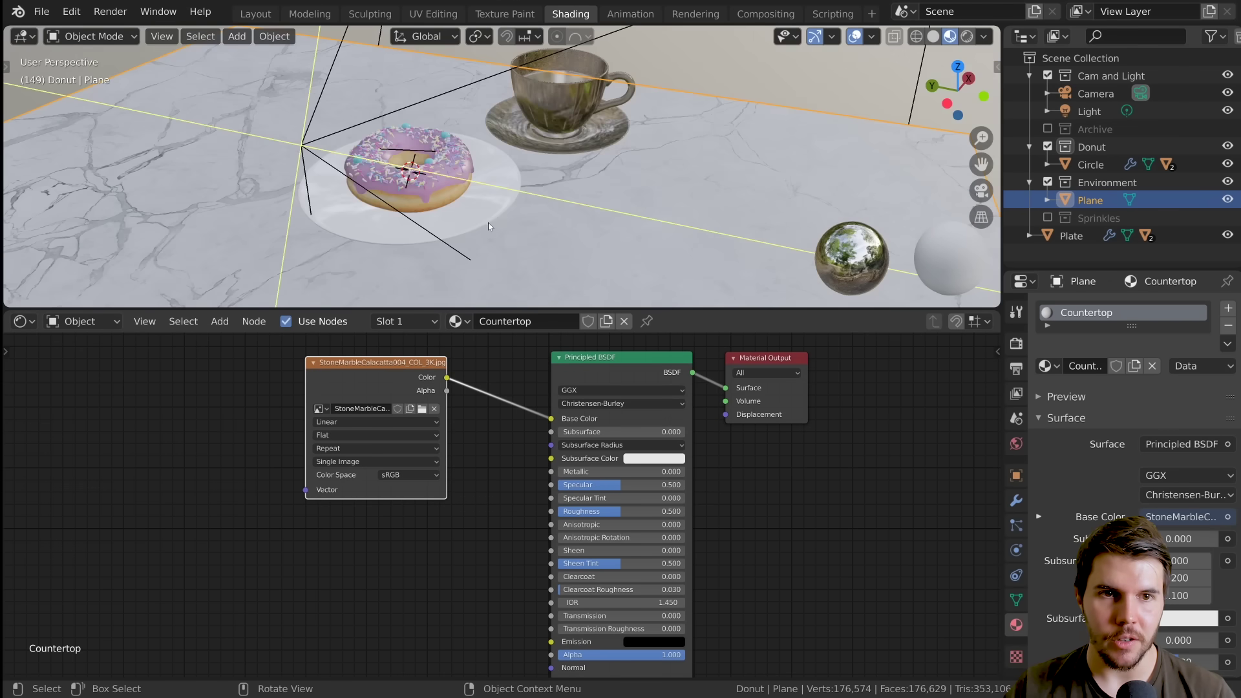
{"action": "middle_click_drag", "start_coordinate": [488, 222], "coordinate": [358, 192]}
{"action": "middle_click_drag", "start_coordinate": [455, 133], "coordinate": [467, 214]}
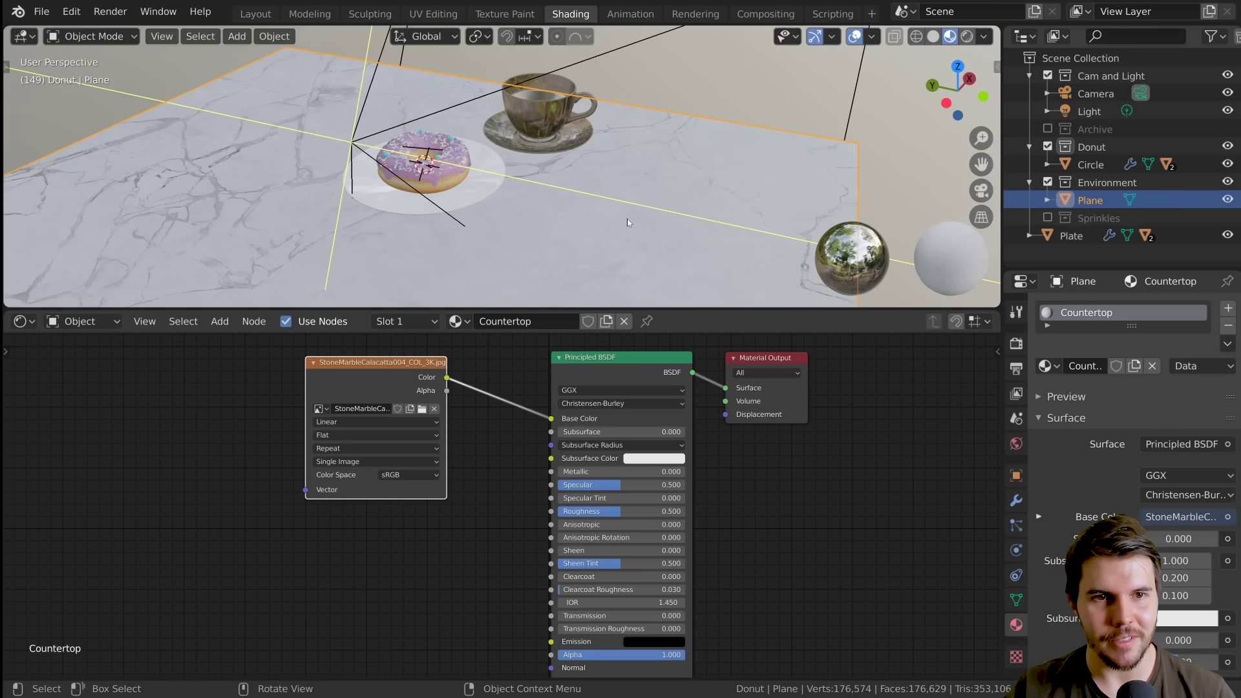
{"action": "middle_click_drag", "start_coordinate": [627, 218], "coordinate": [648, 194]}
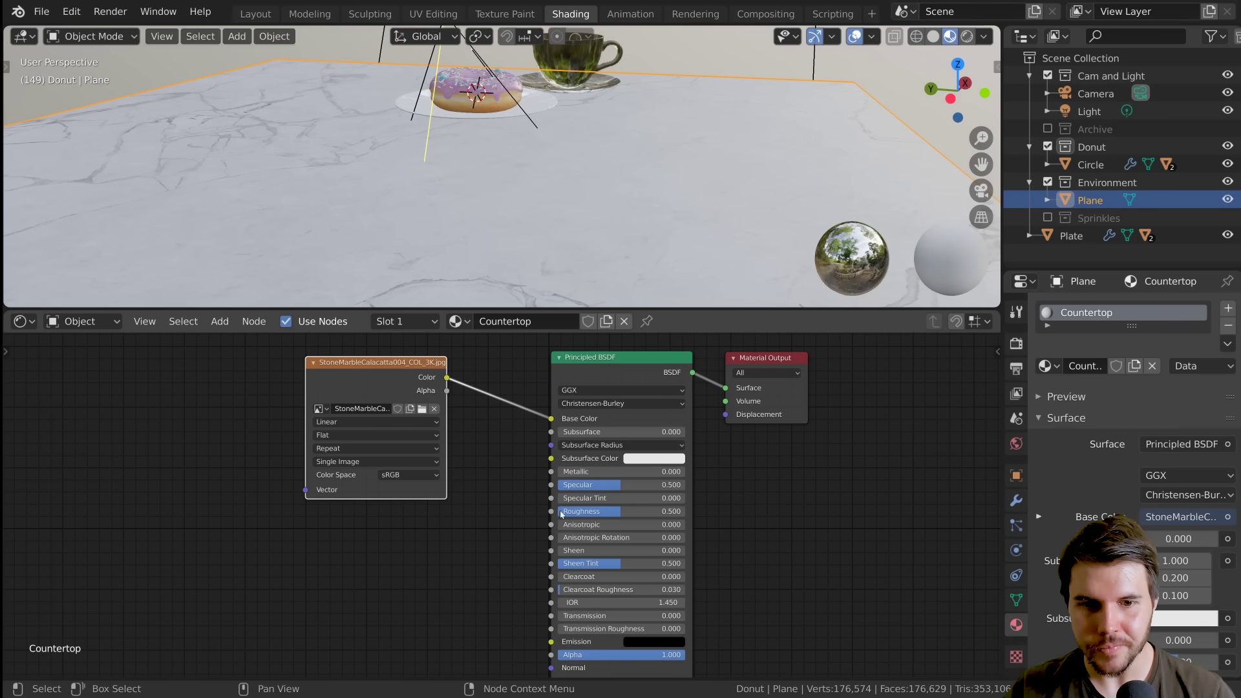
Lower the Countertop material's Roughness to 0.013 to make the marble glossy
{"action": "middle_click_drag", "start_coordinate": [567, 234], "coordinate": [561, 200]}
{"action": "scroll", "coordinate": [560, 200], "scroll_direction": "up", "scroll_amount": 2}
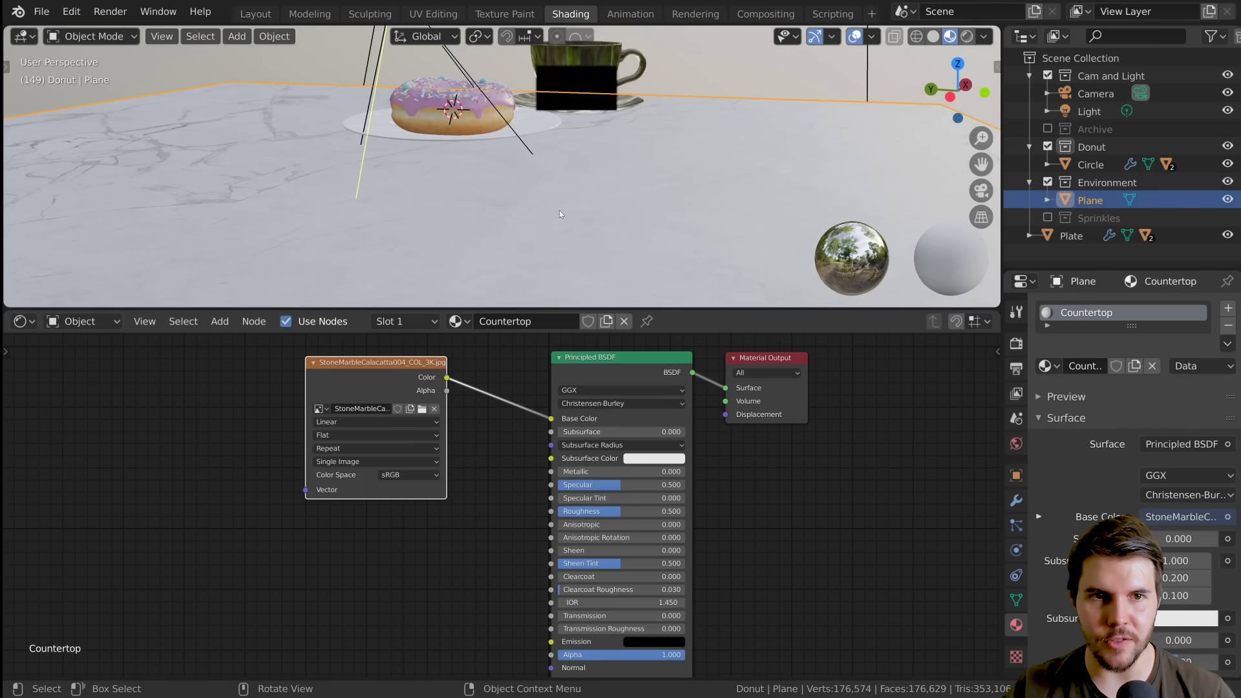
{"action": "left_click_drag", "start_coordinate": [649, 511], "coordinate": [569, 511]}
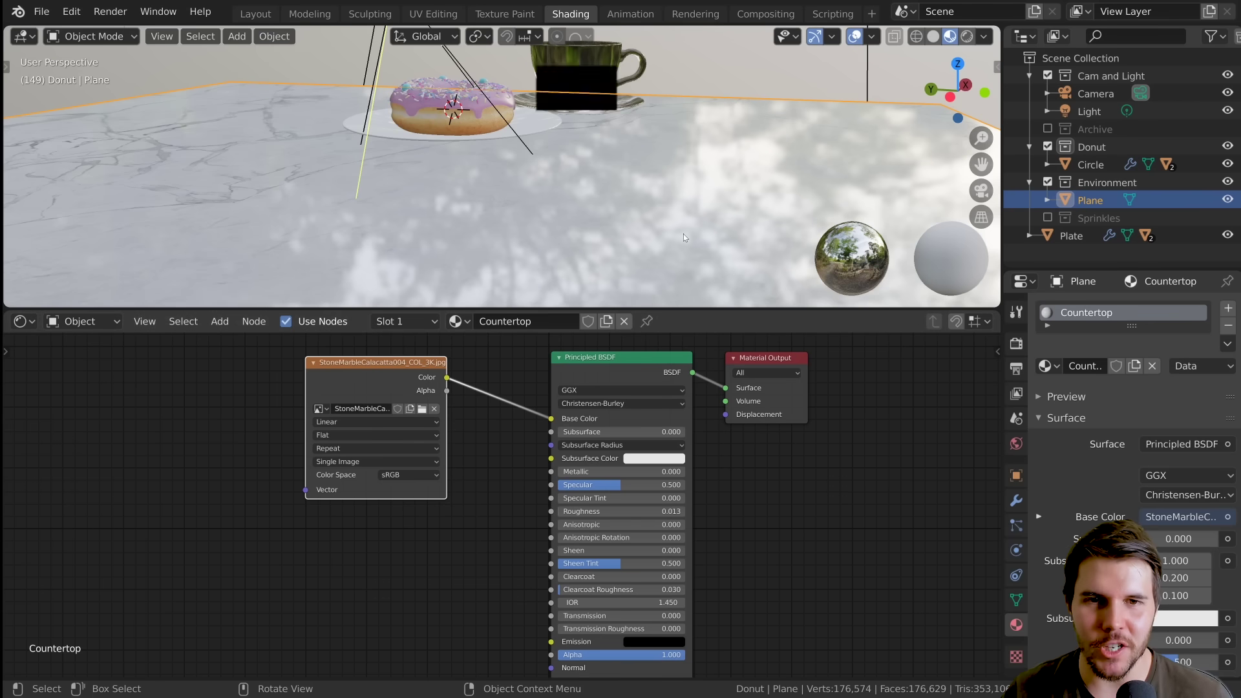
Show the viewport in Rendered shading and inspect the glossy marble around the donut plate, close up and from farther away
{"action": "left_click", "coordinate": [967, 37]}
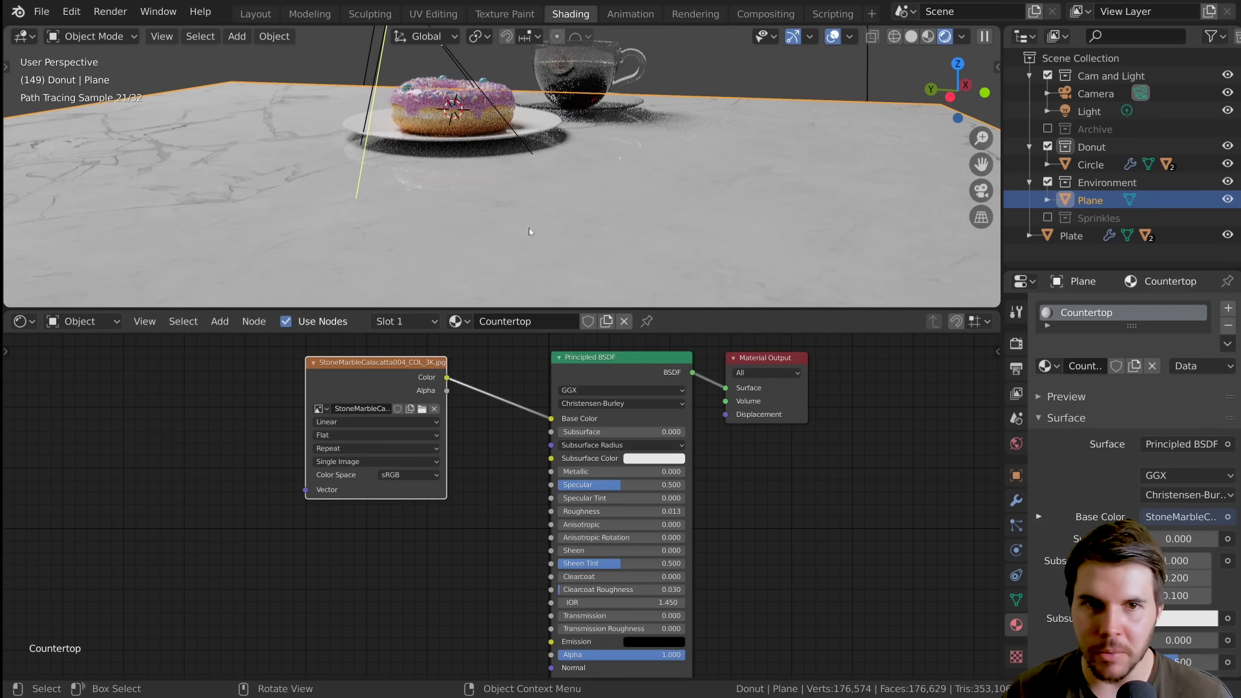
{"action": "scroll", "coordinate": [528, 227], "scroll_direction": "up", "scroll_amount": 2}
{"action": "middle_click_drag", "start_coordinate": [528, 228], "coordinate": [521, 169]}
{"action": "scroll", "coordinate": [521, 169], "scroll_direction": "up", "scroll_amount": 1}
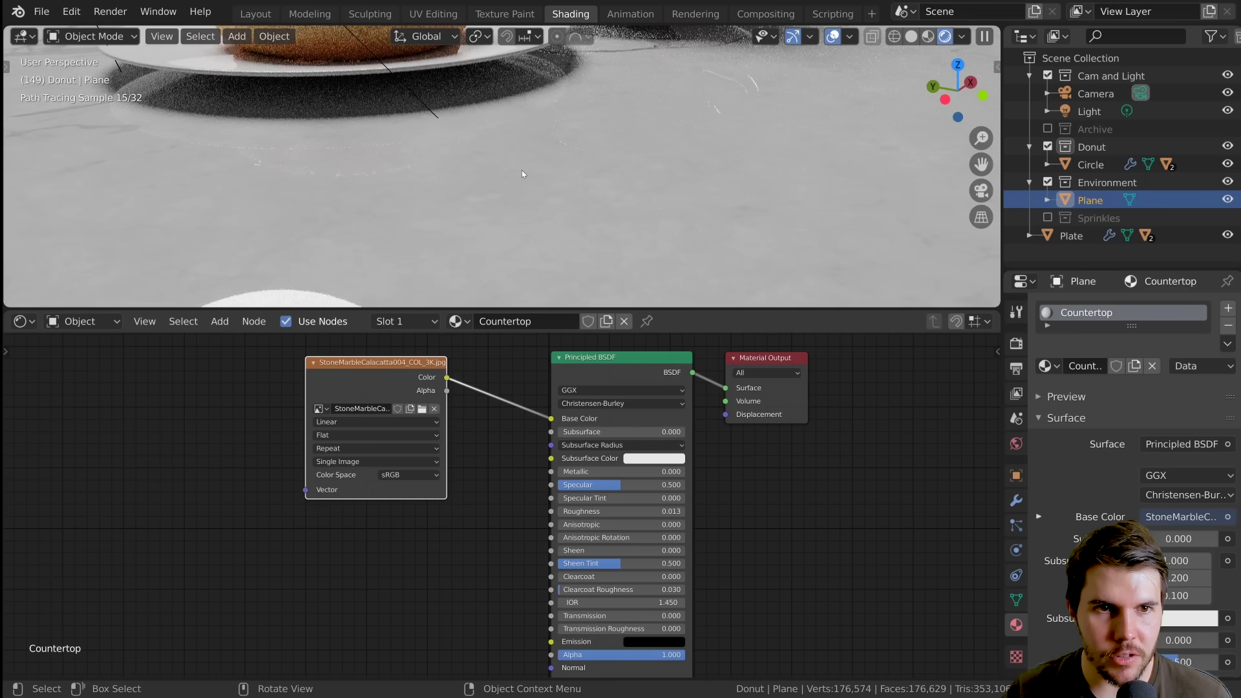
{"action": "scroll", "coordinate": [521, 169], "scroll_direction": "down", "scroll_amount": 4}
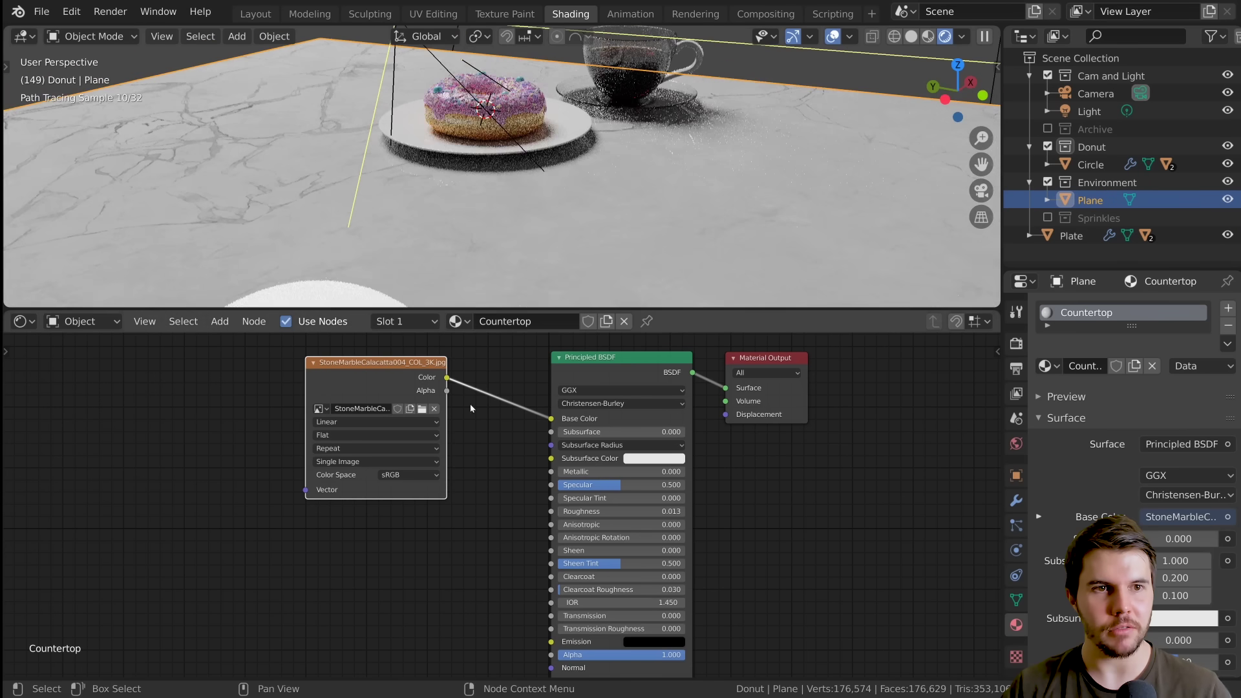
{"action": "scroll", "coordinate": [471, 407], "scroll_direction": "down", "scroll_amount": 1}
{"action": "scroll", "coordinate": [445, 199], "scroll_direction": "down", "scroll_amount": 4}
{"action": "middle_click_drag", "start_coordinate": [437, 185], "coordinate": [509, 200]}
{"action": "key", "text": "KP_0"}
{"action": "scroll", "coordinate": [509, 200], "scroll_direction": "down", "scroll_amount": 5}
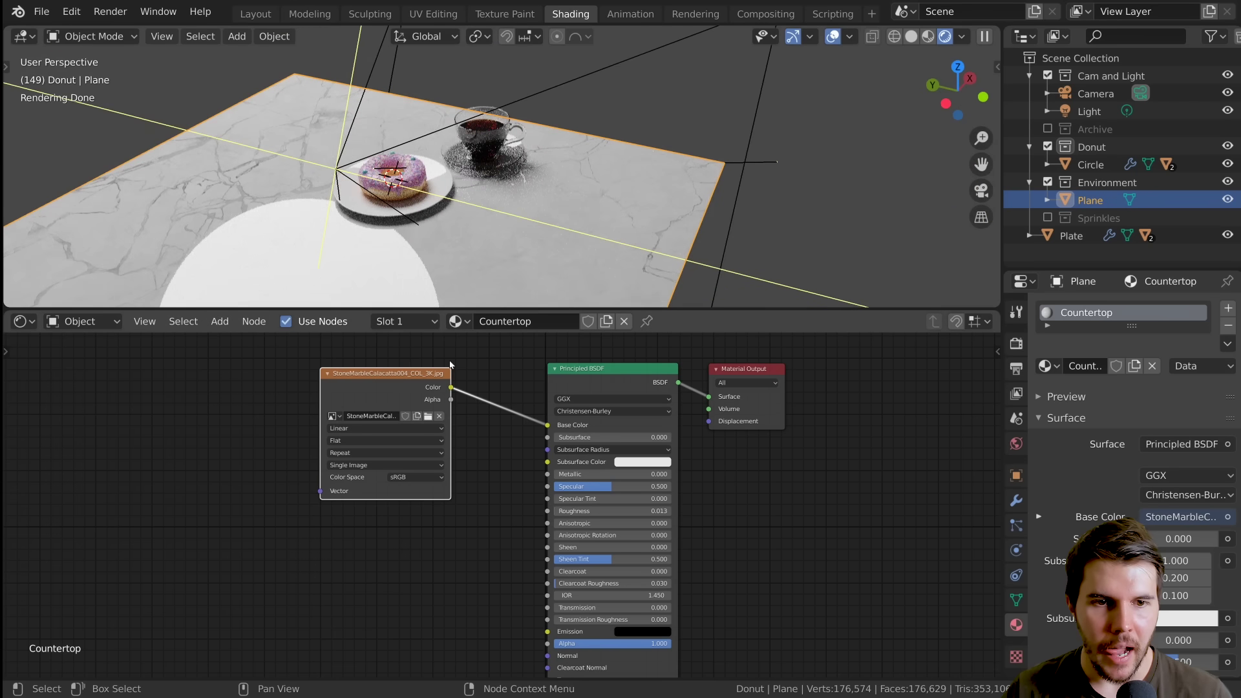
Check the plane's real-world dimensions in its transform properties
{"action": "key", "text": "n"}
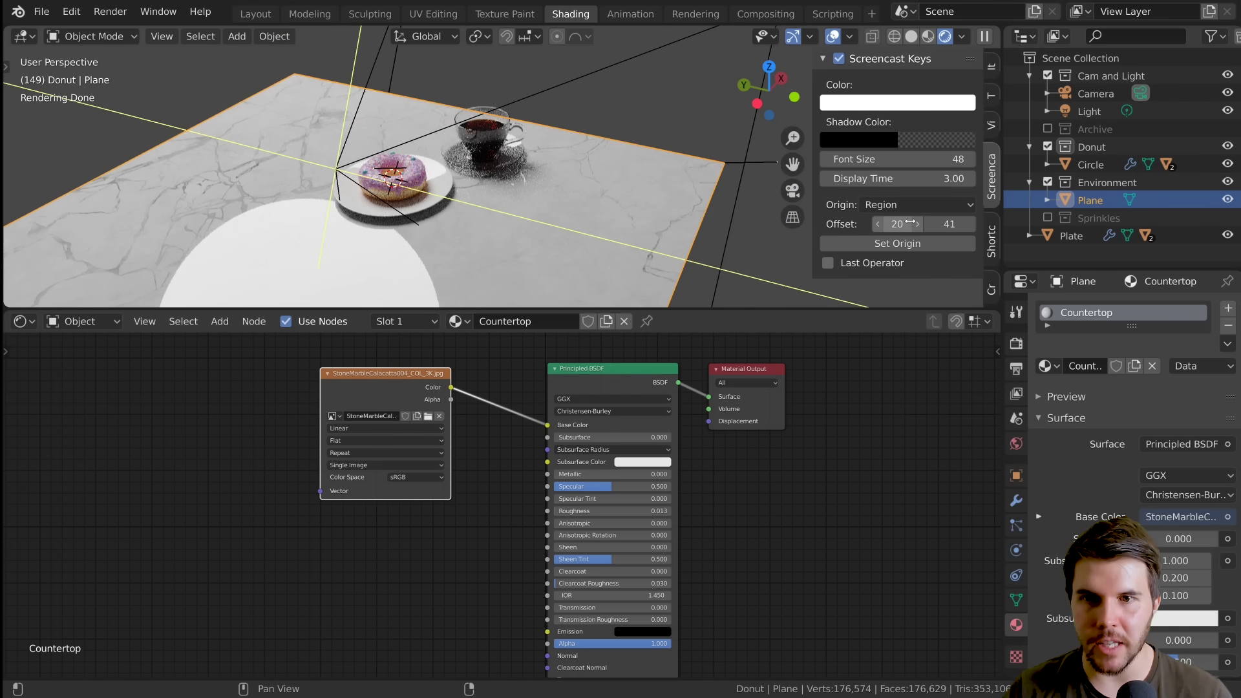
{"action": "left_click", "coordinate": [990, 65]}
{"action": "scroll", "coordinate": [900, 210], "scroll_direction": "down", "scroll_amount": 3}
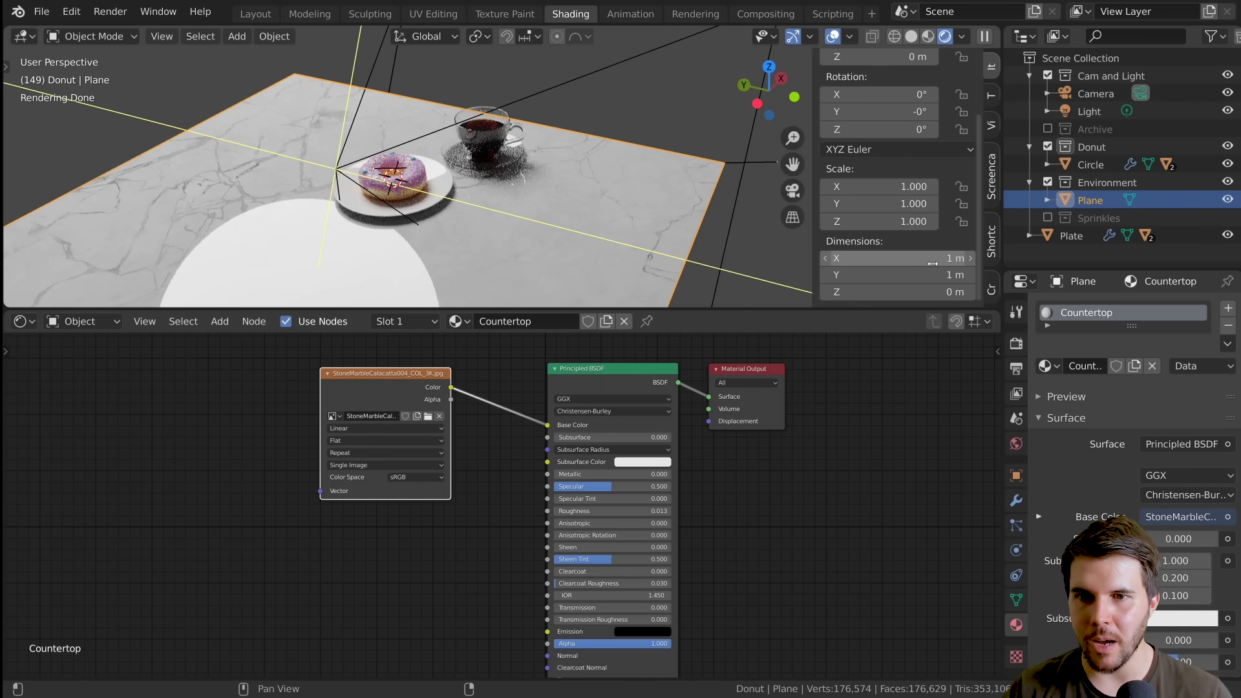
{"action": "key", "text": "n"}
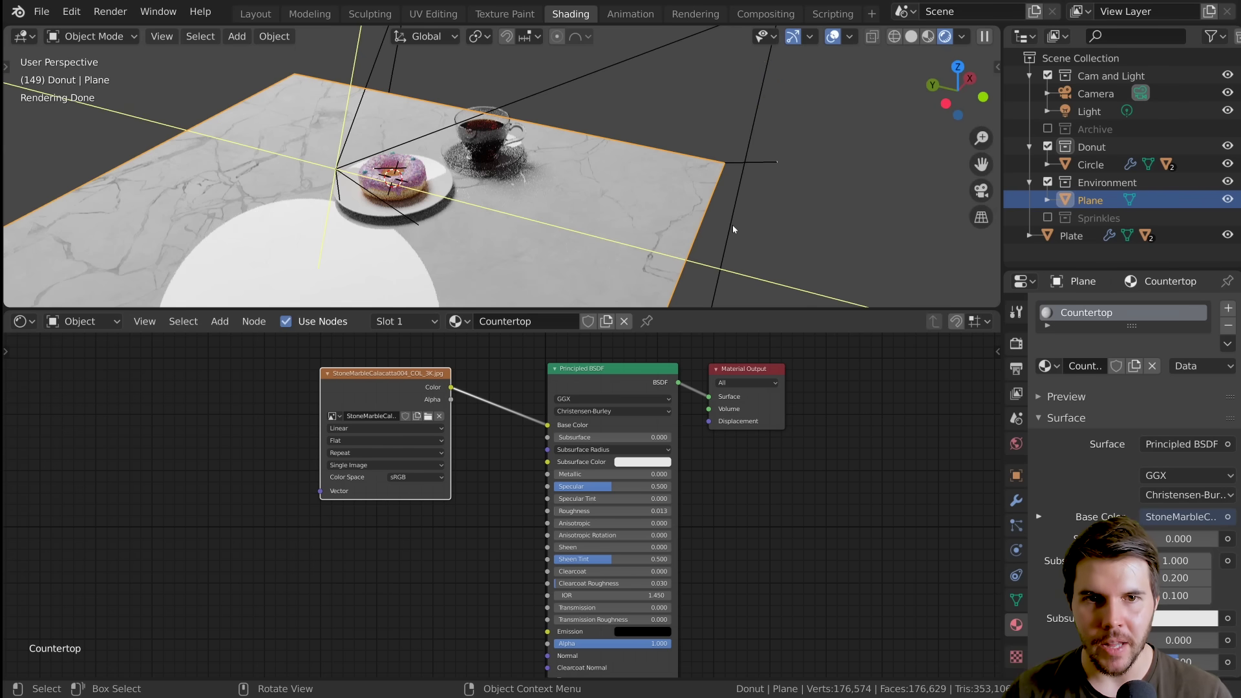
Look through the camera and try scaling the plane down
{"action": "key", "text": "KP_0"}
{"action": "key", "text": "s"}
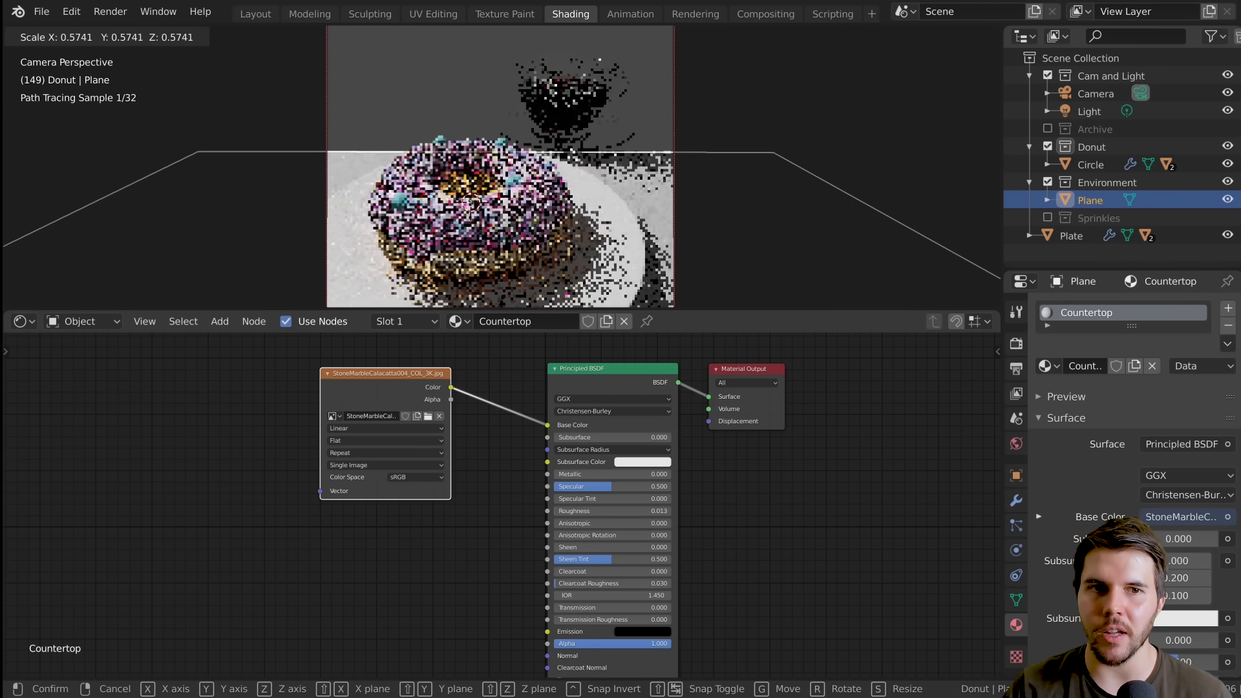
{"action": "left_click", "coordinate": [501, 300]}
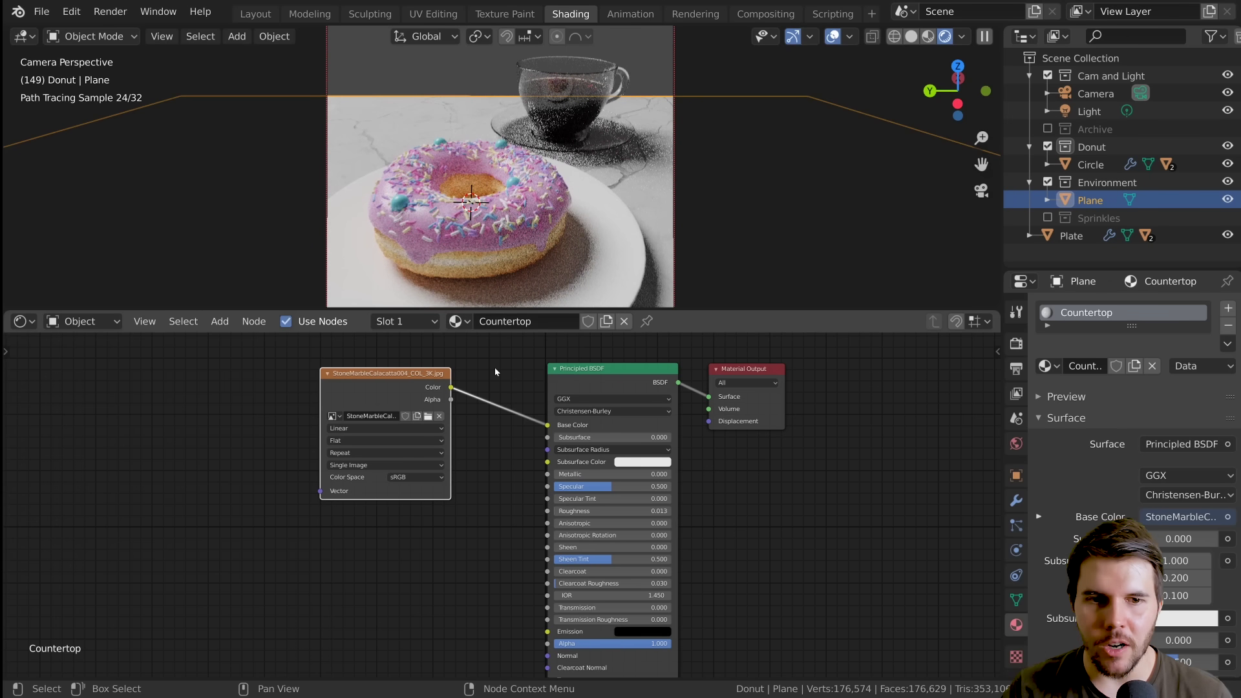
Move the marble texture node closer to the Principled BSDF and add Texture Coordinate and Mapping nodes to it
{"action": "middle_click_drag", "start_coordinate": [495, 368], "coordinate": [596, 368]}
{"action": "left_click_drag", "start_coordinate": [478, 392], "coordinate": [558, 383]}
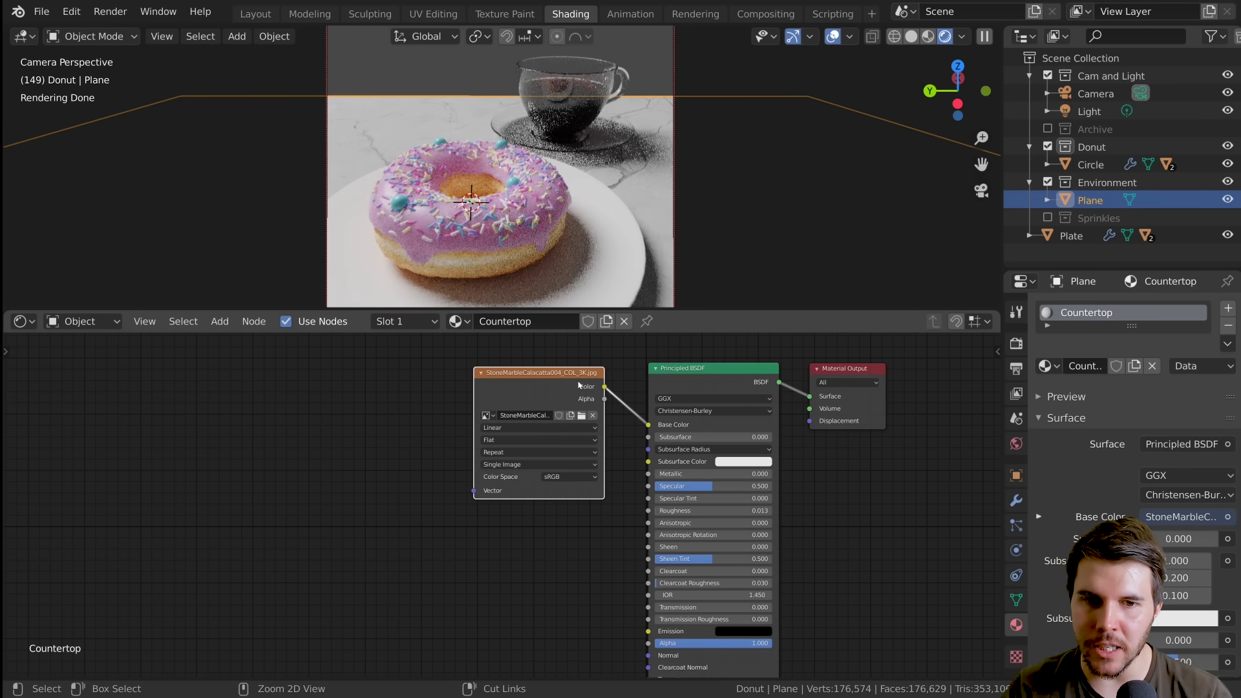
{"action": "key", "text": "ctrl+t"}
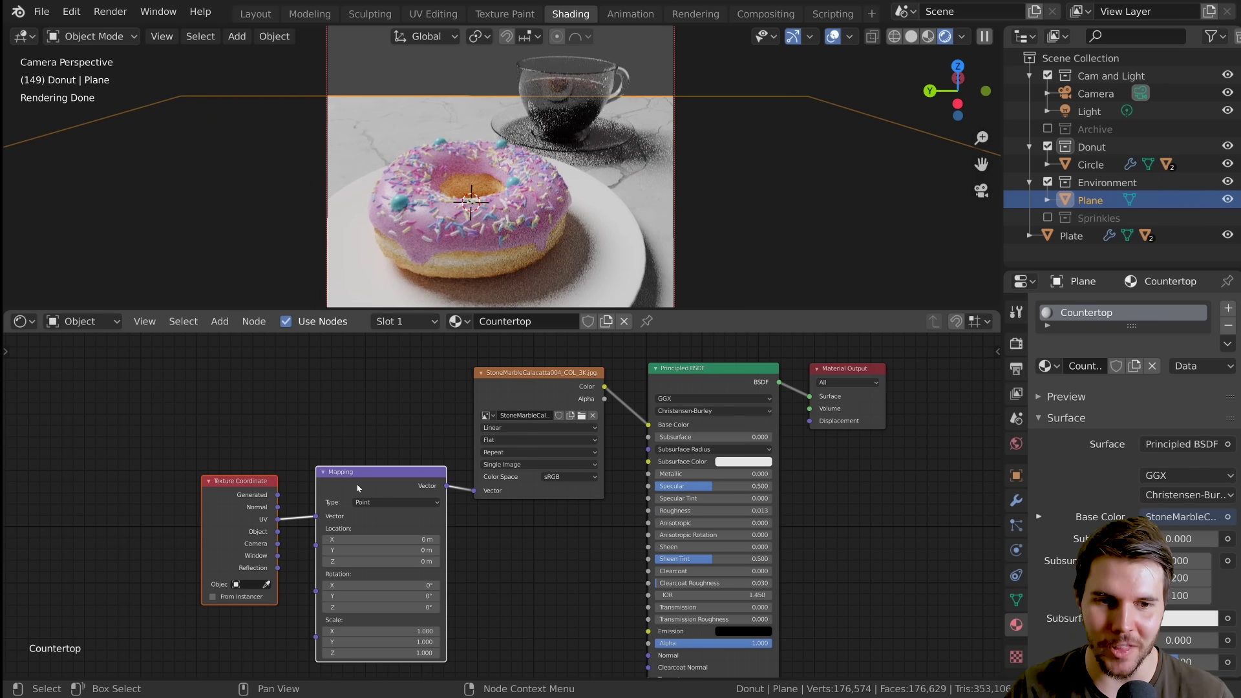
Set the Mapping node's X, Y and Z scale to 2 and check the marble pattern across the whole tabletop
{"action": "middle_click_drag", "start_coordinate": [297, 514], "coordinate": [354, 460]}
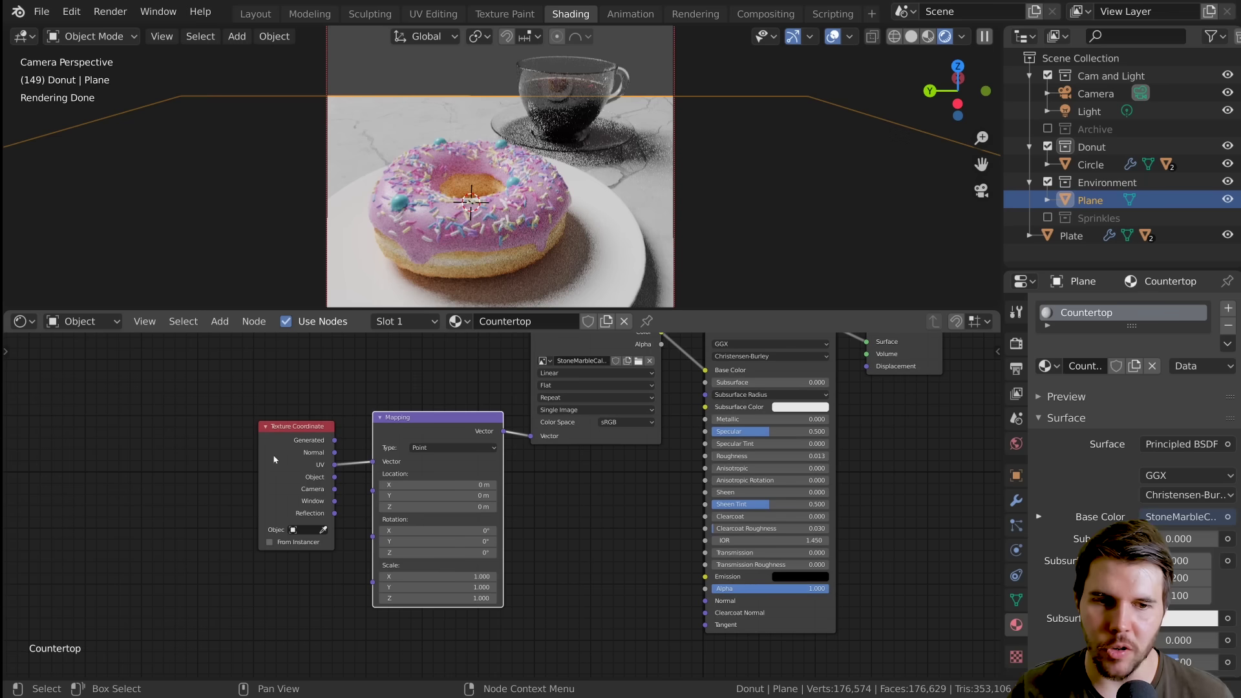
{"action": "scroll", "coordinate": [487, 376], "scroll_direction": "up", "scroll_amount": 2}
{"action": "scroll", "coordinate": [503, 504], "scroll_direction": "up", "scroll_amount": 2}
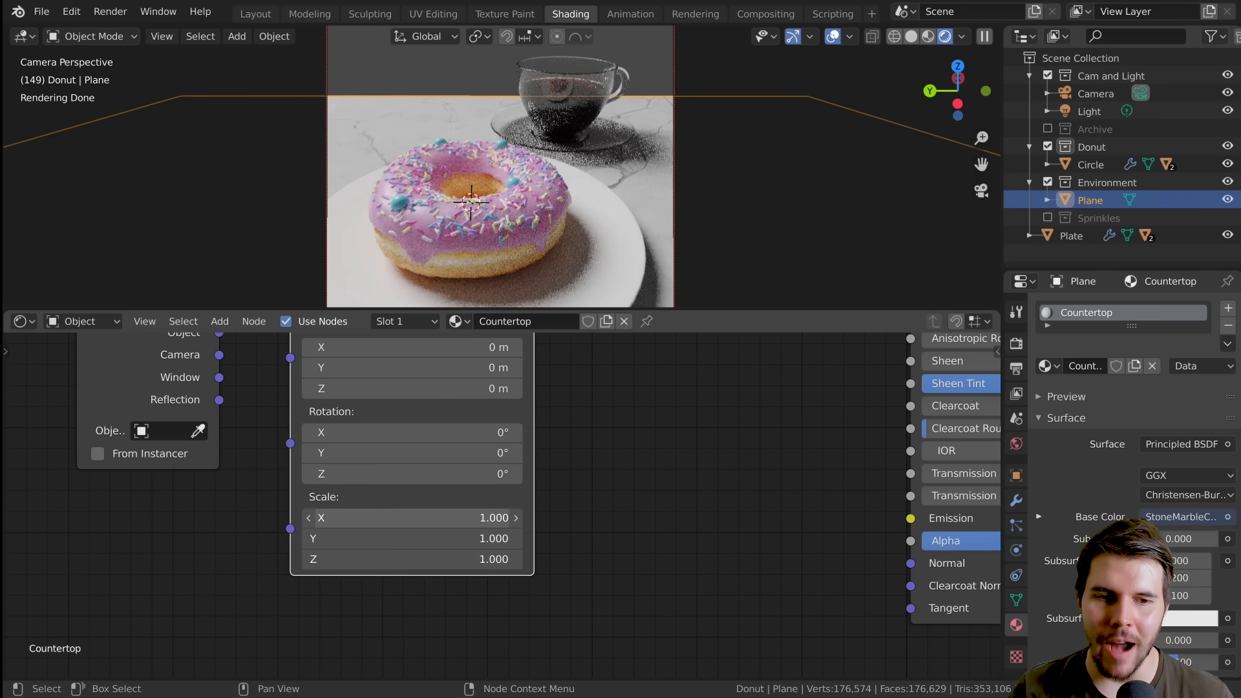
{"action": "left_click_drag", "start_coordinate": [412, 517], "coordinate": [412, 559]}
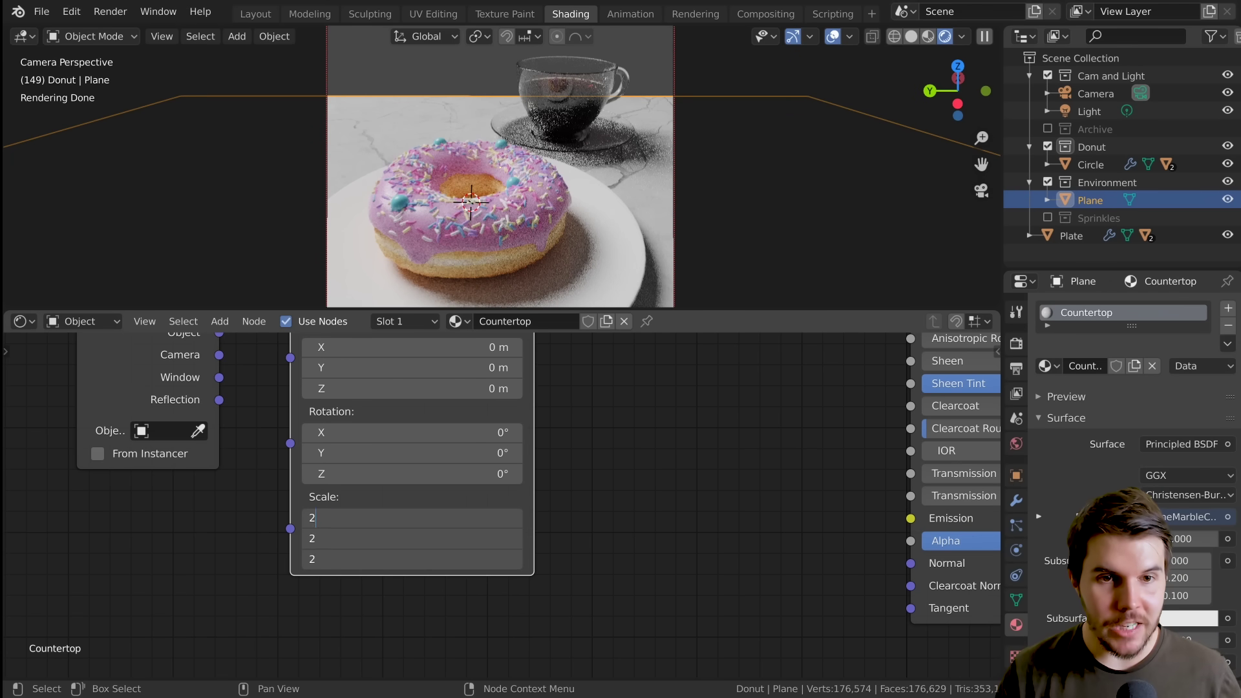
{"action": "key", "text": "Return"}
{"action": "mouse_move", "coordinate": [622, 183]}
{"action": "middle_mouse_down"}
{"action": "mouse_move", "coordinate": [518, 236]}
{"action": "mouse_move", "coordinate": [579, 196]}
{"action": "middle_mouse_up"}
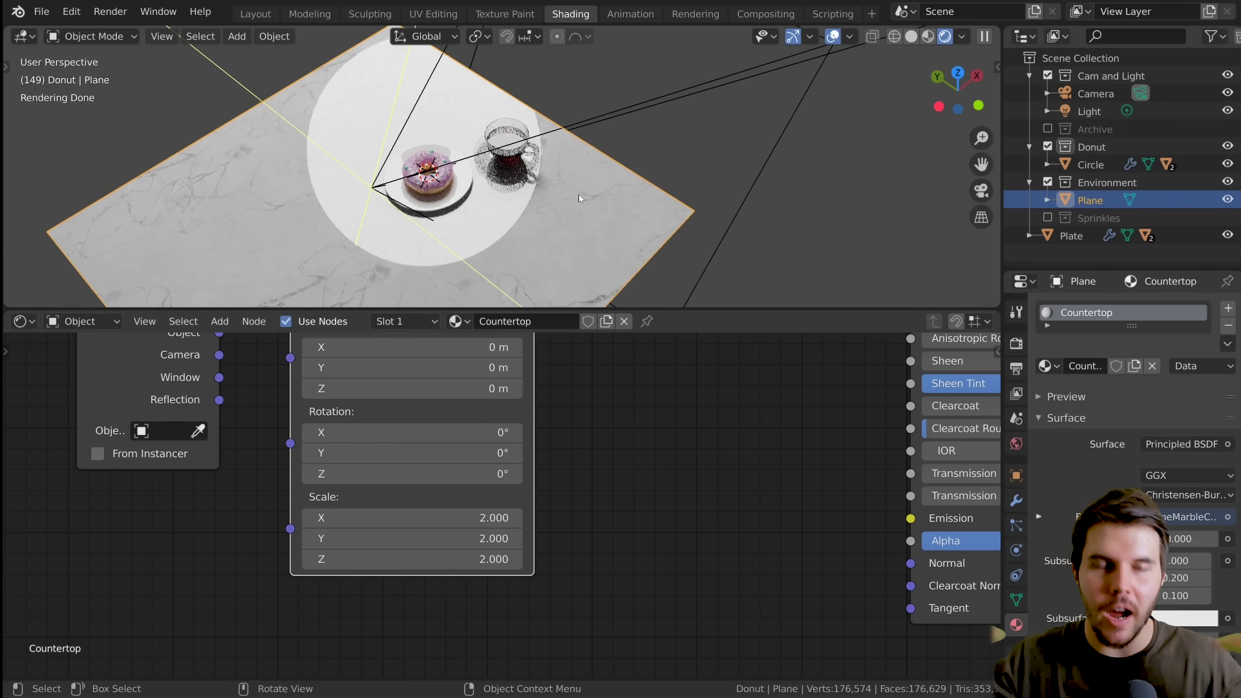
{"action": "mouse_move", "coordinate": [579, 195]}
{"action": "middle_mouse_down"}
{"action": "mouse_move", "coordinate": [527, 200]}
{"action": "mouse_move", "coordinate": [605, 210]}
{"action": "mouse_move", "coordinate": [421, 199]}
{"action": "mouse_move", "coordinate": [427, 188]}
{"action": "middle_mouse_up"}
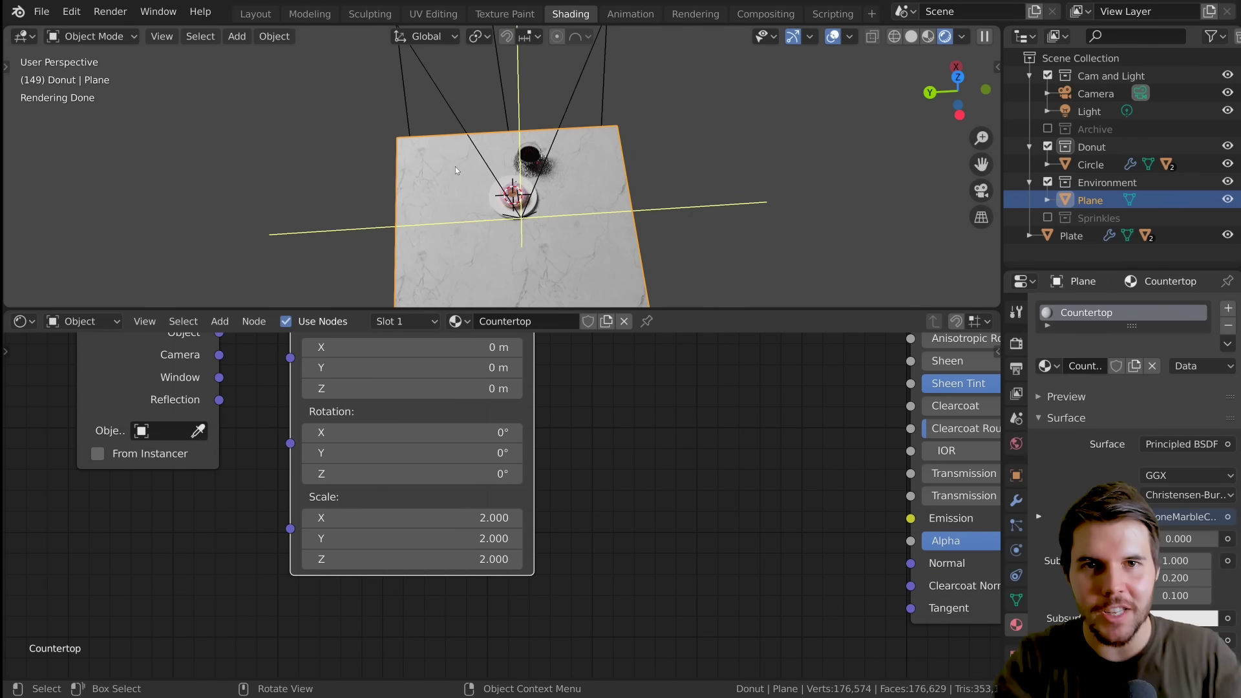
Move the table plane about 0.14 m along the global Y axis while looking through the camera
{"action": "scroll", "coordinate": [455, 165], "scroll_direction": "up", "scroll_amount": 2}
{"action": "scroll", "coordinate": [509, 165], "scroll_direction": "up", "scroll_amount": 1}
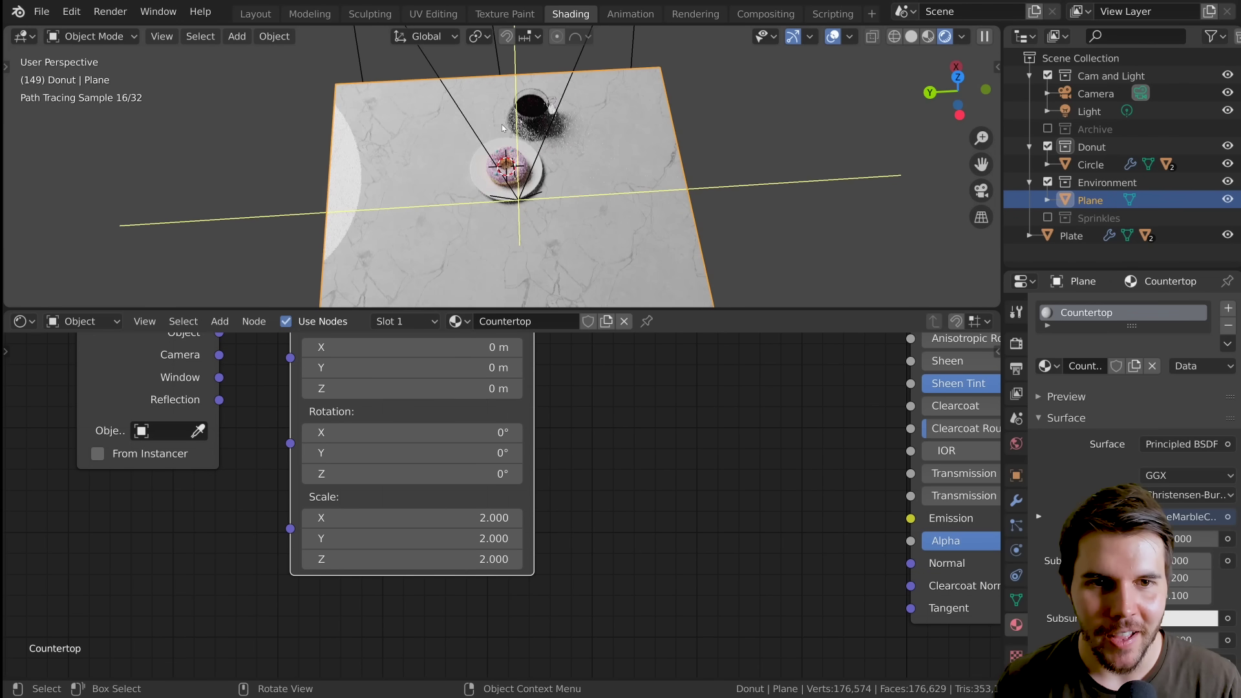
{"action": "key", "text": "KP_0"}
{"action": "key", "text": "g"}
{"action": "key", "text": "y"}
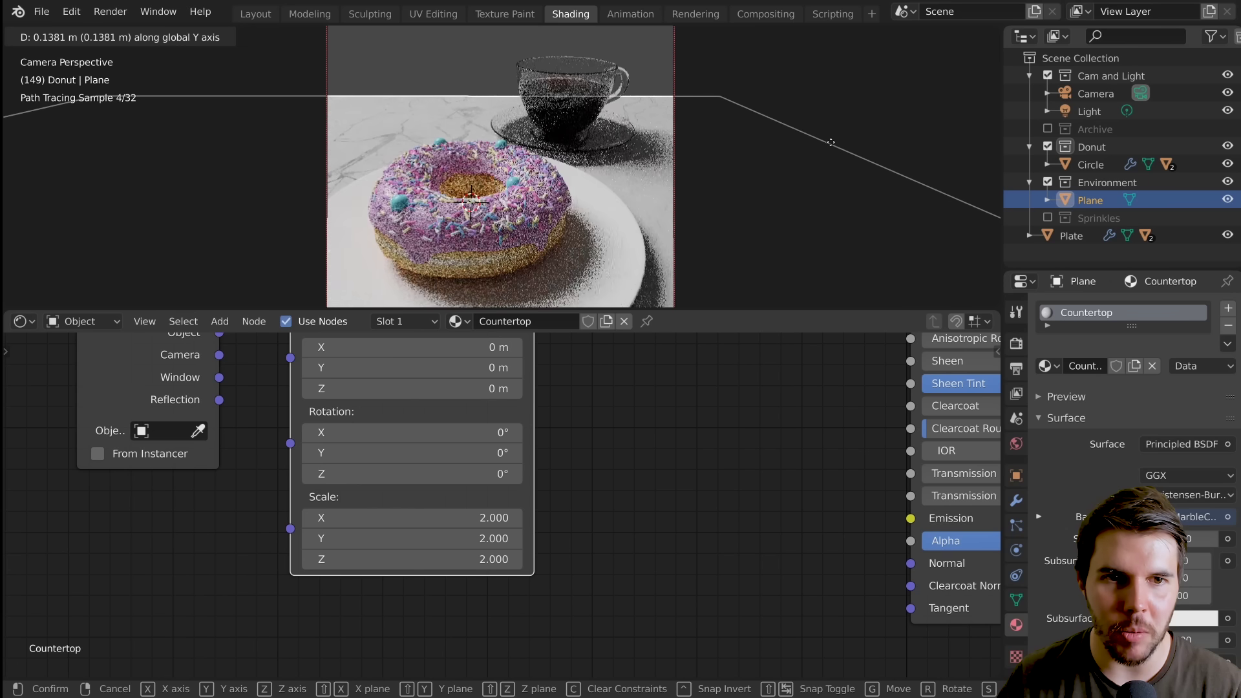
{"action": "left_click", "coordinate": [831, 143]}
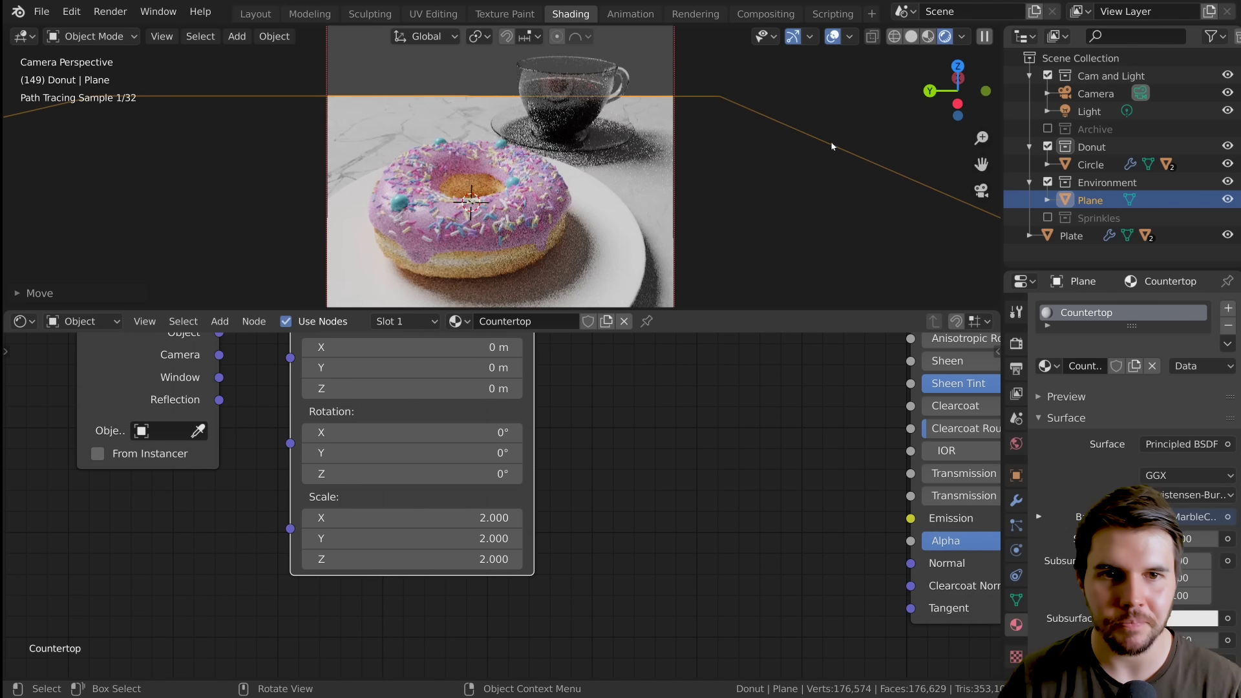
Examine the marble tabletop through the camera and review the whole Countertop node setup with the plane selected
{"action": "left_click", "coordinate": [733, 205]}
{"action": "scroll", "coordinate": [511, 497], "scroll_direction": "down", "scroll_amount": 6}
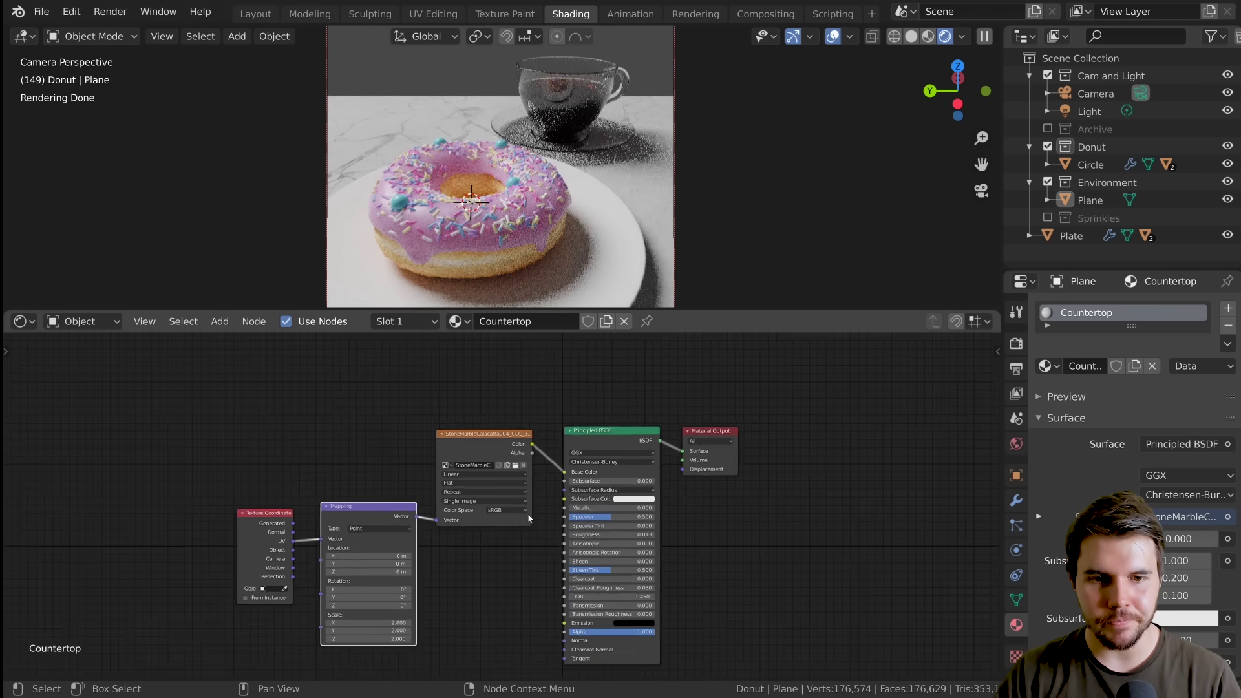
{"action": "scroll", "coordinate": [528, 518], "scroll_direction": "down", "scroll_amount": 1}
{"action": "middle_click_drag", "start_coordinate": [528, 519], "coordinate": [556, 496]}
{"action": "scroll", "coordinate": [568, 454], "scroll_direction": "up", "scroll_amount": 1}
{"action": "left_click", "coordinate": [649, 175]}
{"action": "middle_click_drag", "start_coordinate": [596, 293], "coordinate": [607, 234], "text": "shift"}
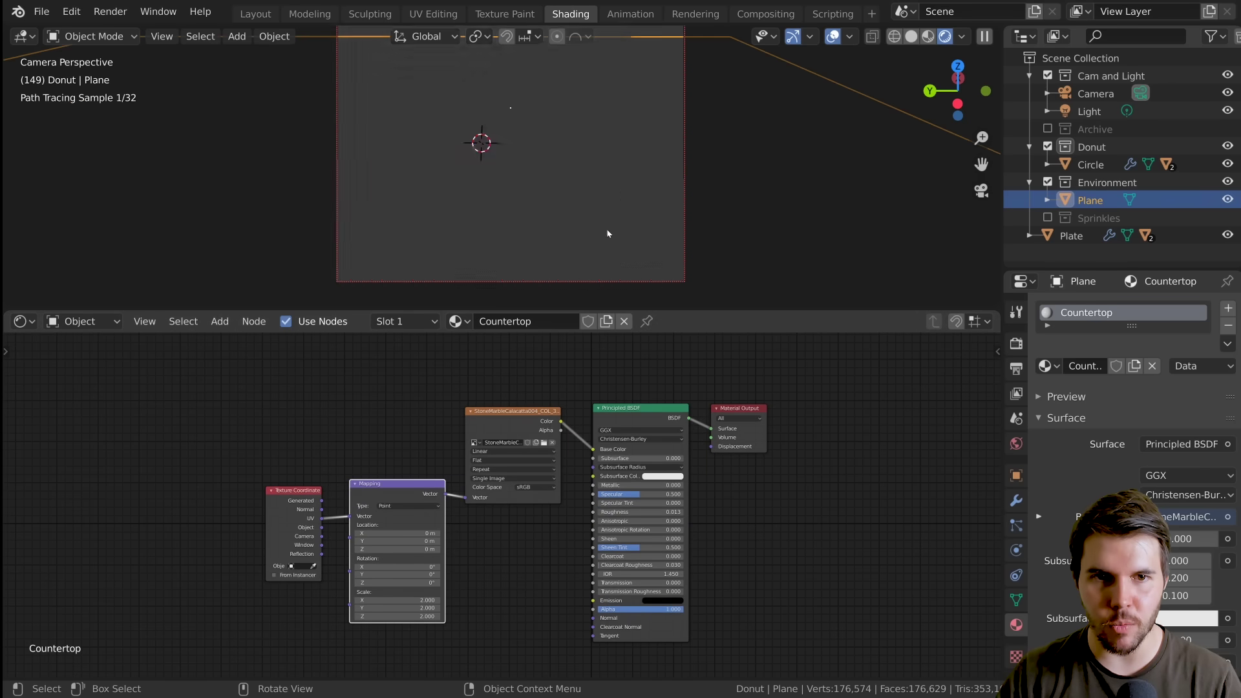
{"action": "scroll", "coordinate": [501, 501], "scroll_direction": "up", "scroll_amount": 2}
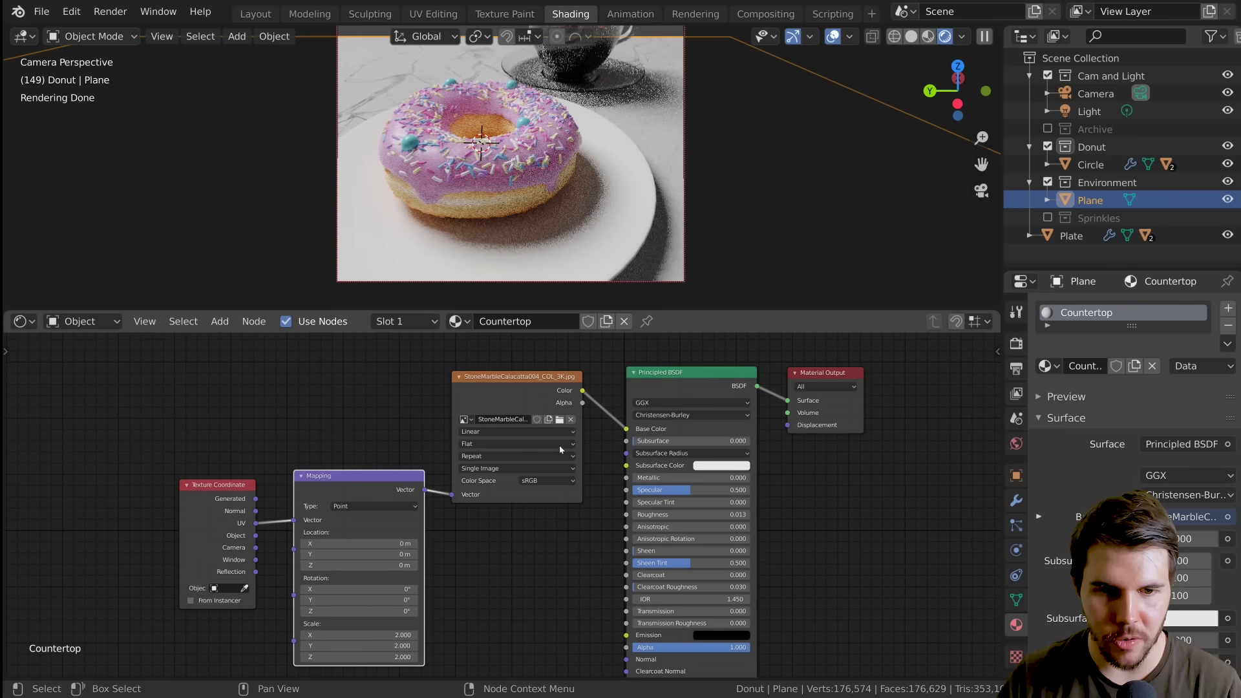
{"action": "middle_click_drag", "start_coordinate": [559, 445], "coordinate": [499, 446]}
Switch to File Explorer and open the REGULAR 3K folder of StoneMarbleCarrara001 in Poliigon Textures
{"action": "key", "text": "alt+Tab"}
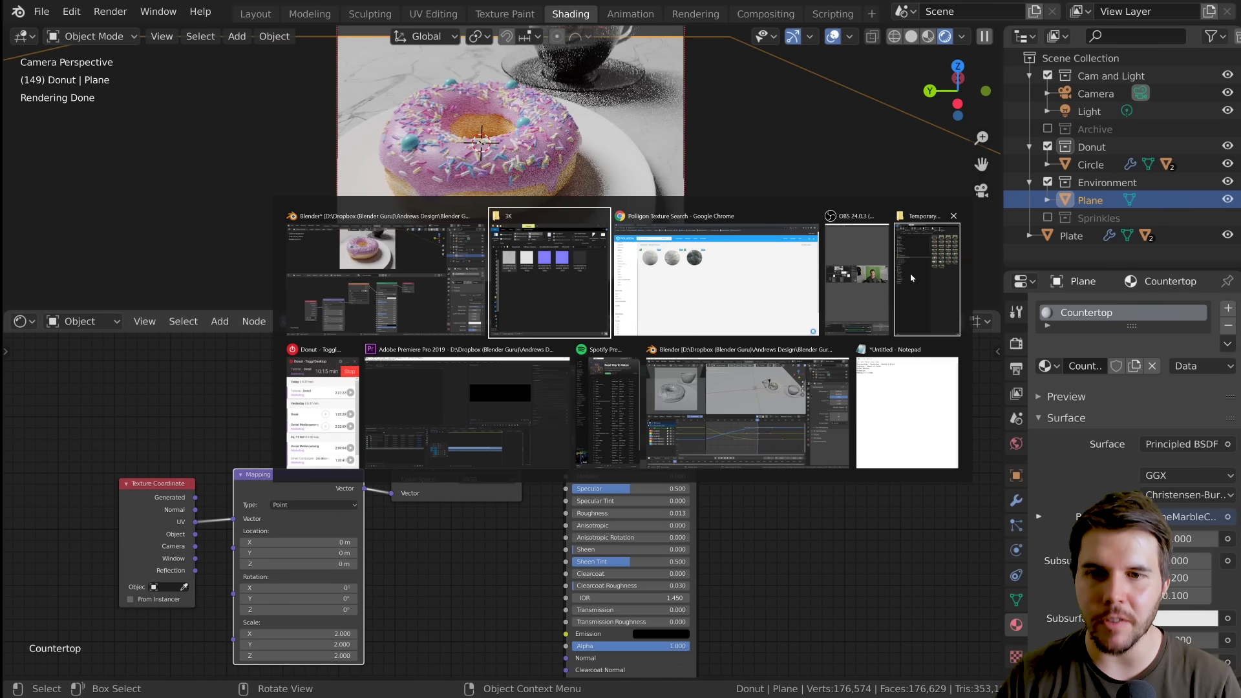
{"action": "key", "text": "alt+Tab"}
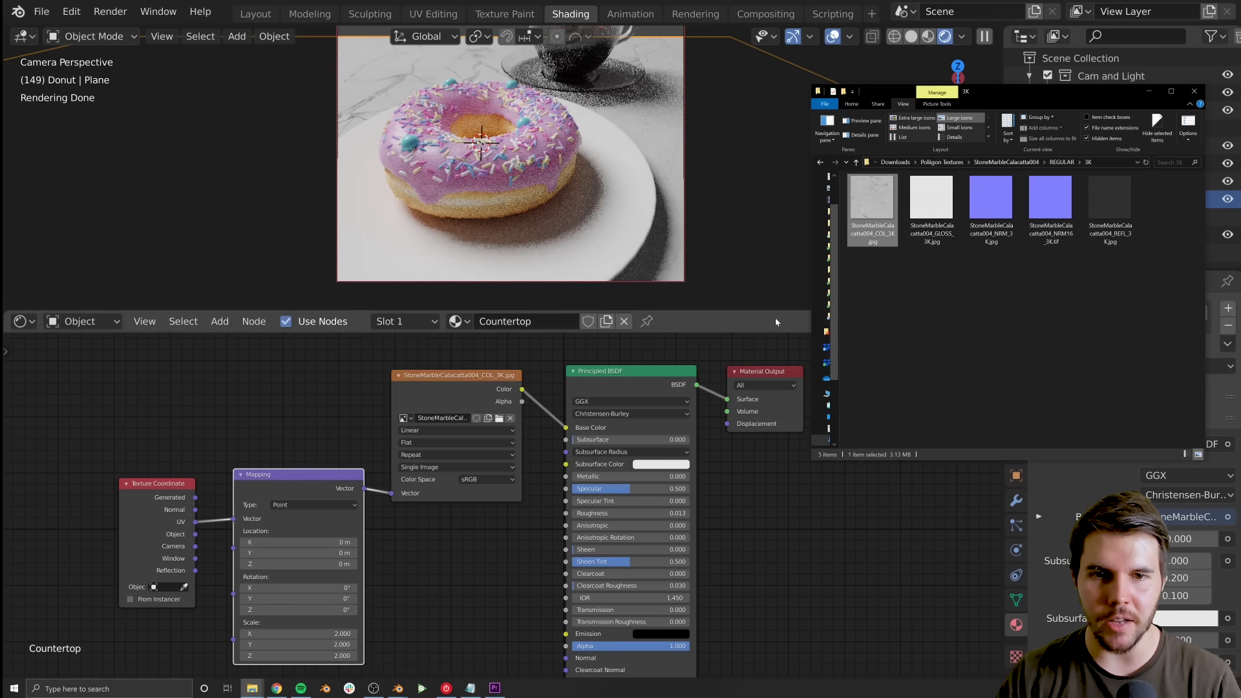
{"action": "left_click", "coordinate": [969, 304]}
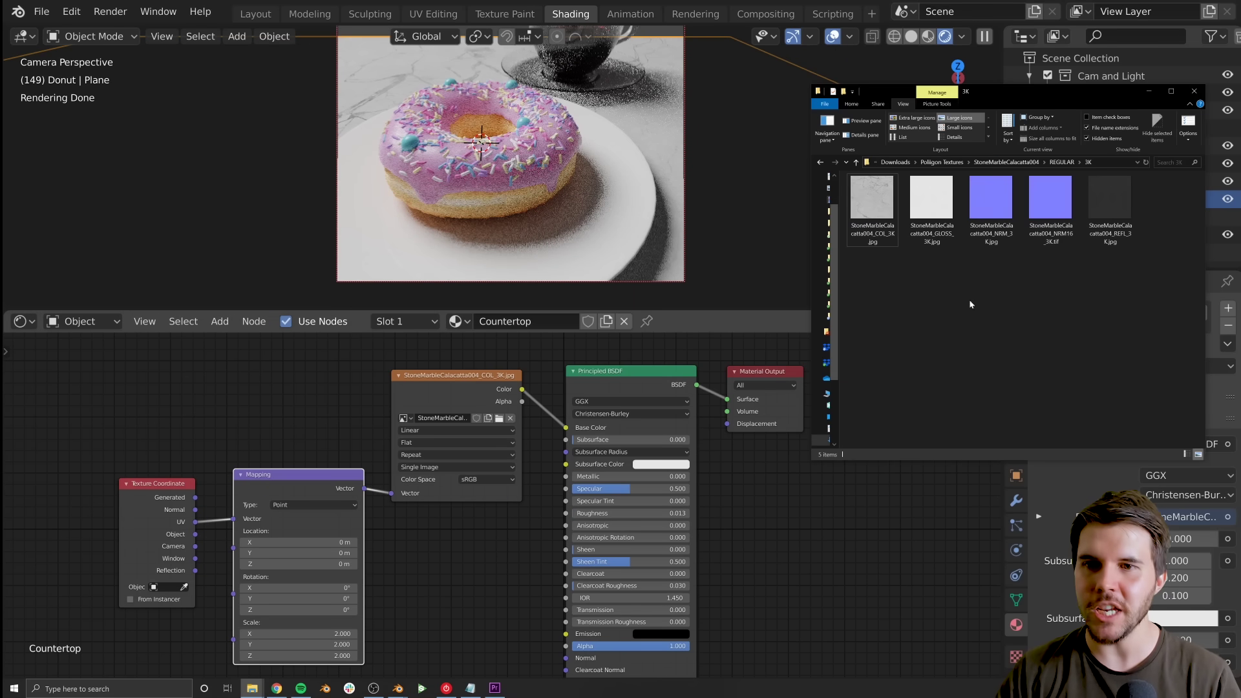
{"action": "left_click", "coordinate": [942, 162]}
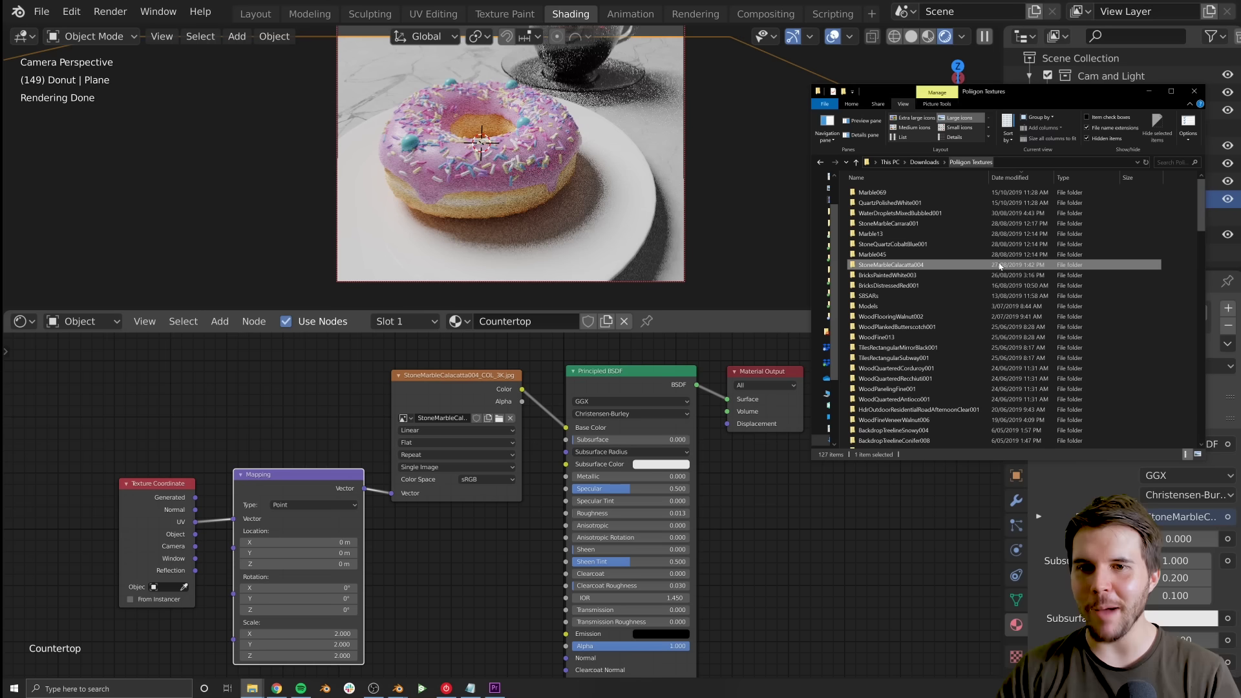
{"action": "double_click", "coordinate": [892, 244]}
{"action": "left_click", "coordinate": [971, 163]}
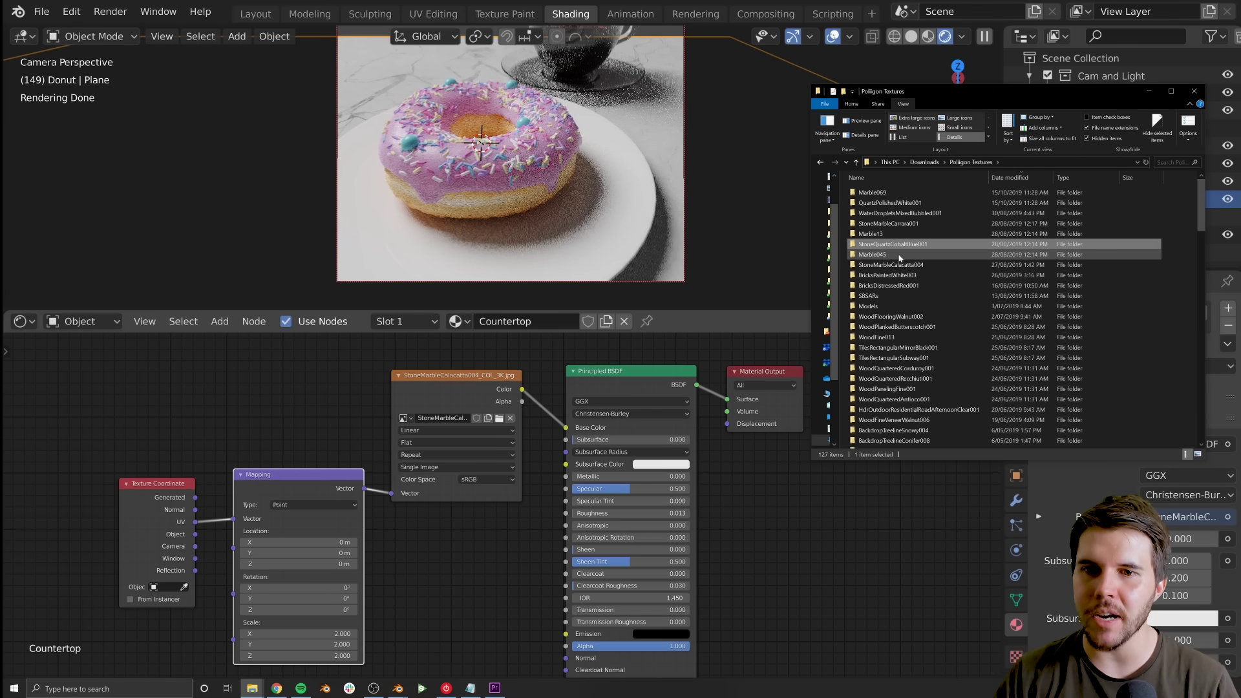
{"action": "double_click", "coordinate": [884, 228]}
{"action": "double_click", "coordinate": [876, 202]}
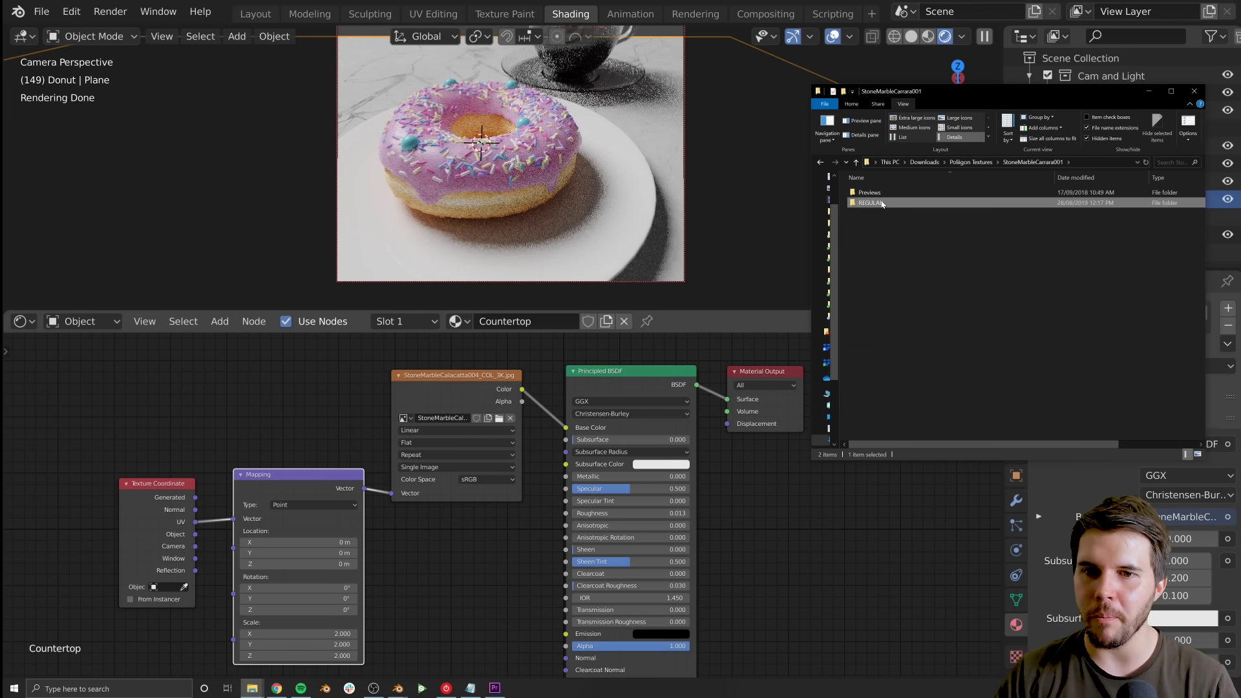
{"action": "double_click", "coordinate": [879, 191]}
Add StoneMarbleCarrara001_COL_3K.jpg as an image texture below the Calacatta node, connect its Color to Base Color and check the tabletop
{"action": "left_click", "coordinate": [893, 227]}
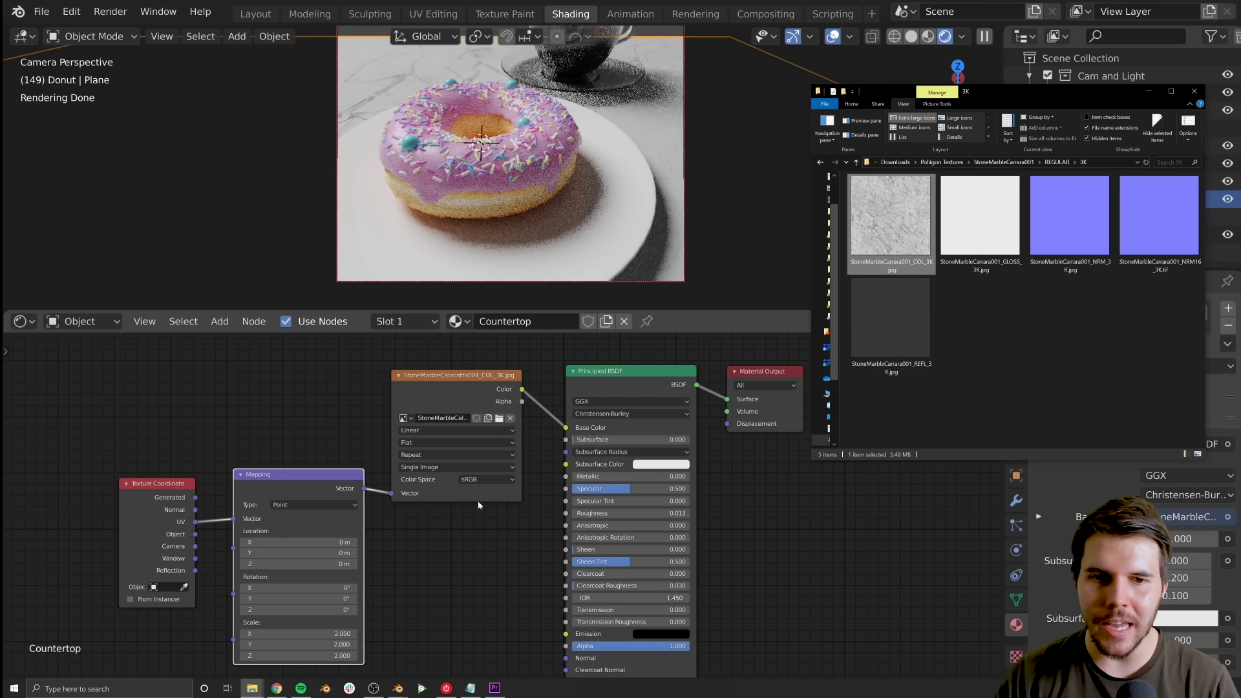
{"action": "left_click_drag", "start_coordinate": [462, 544], "coordinate": [447, 541]}
{"action": "scroll", "coordinate": [478, 555], "scroll_direction": "down", "scroll_amount": 1}
{"action": "middle_click_drag", "start_coordinate": [482, 559], "coordinate": [499, 482]}
{"action": "left_click_drag", "start_coordinate": [498, 482], "coordinate": [449, 482]}
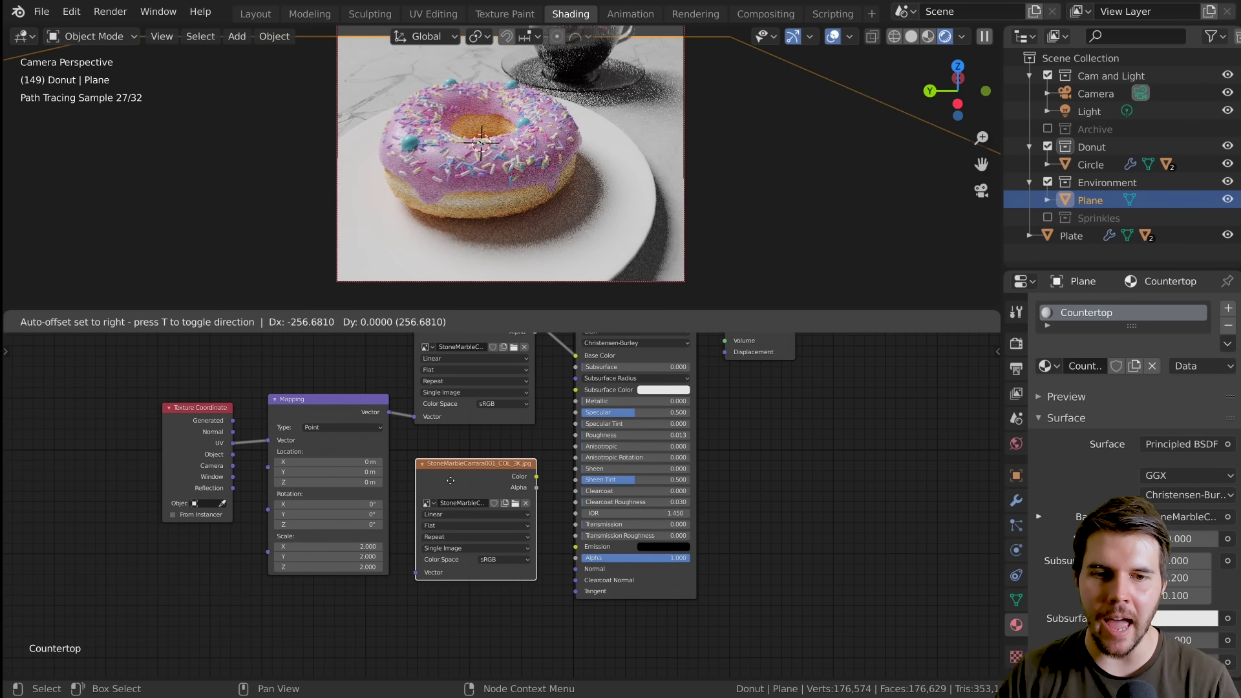
{"action": "middle_click_drag", "start_coordinate": [535, 471], "coordinate": [496, 530]}
{"action": "left_click_drag", "start_coordinate": [498, 533], "coordinate": [538, 413]}
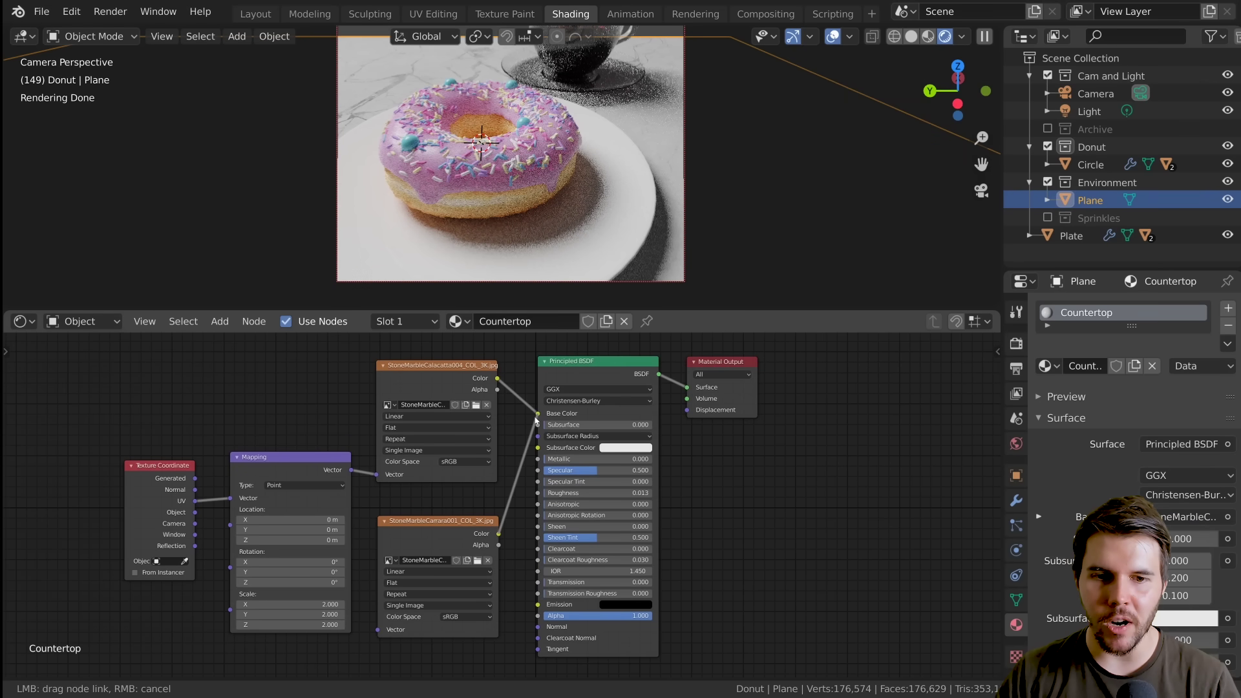
{"action": "middle_click_drag", "start_coordinate": [577, 154], "coordinate": [569, 170]}
{"action": "scroll", "coordinate": [569, 169], "scroll_direction": "down", "scroll_amount": 4}
{"action": "scroll", "coordinate": [560, 214], "scroll_direction": "down", "scroll_amount": 2}
{"action": "middle_click_drag", "start_coordinate": [560, 258], "coordinate": [580, 192], "text": "shift"}
Switch to File Explorer and open the REGULAR 2K folder of QuartzPolishedWhite001 in Poliigon Textures
{"action": "key", "text": "alt+Tab"}
{"action": "left_click", "coordinate": [1027, 282]}
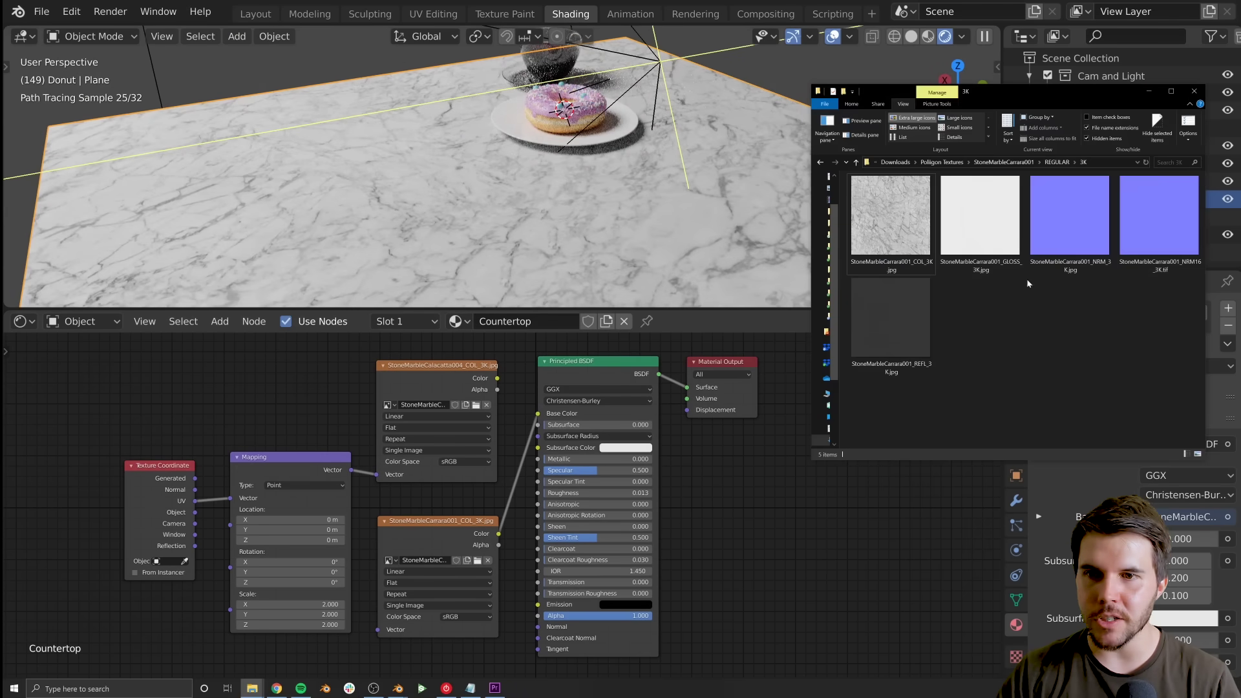
{"action": "left_click", "coordinate": [941, 162]}
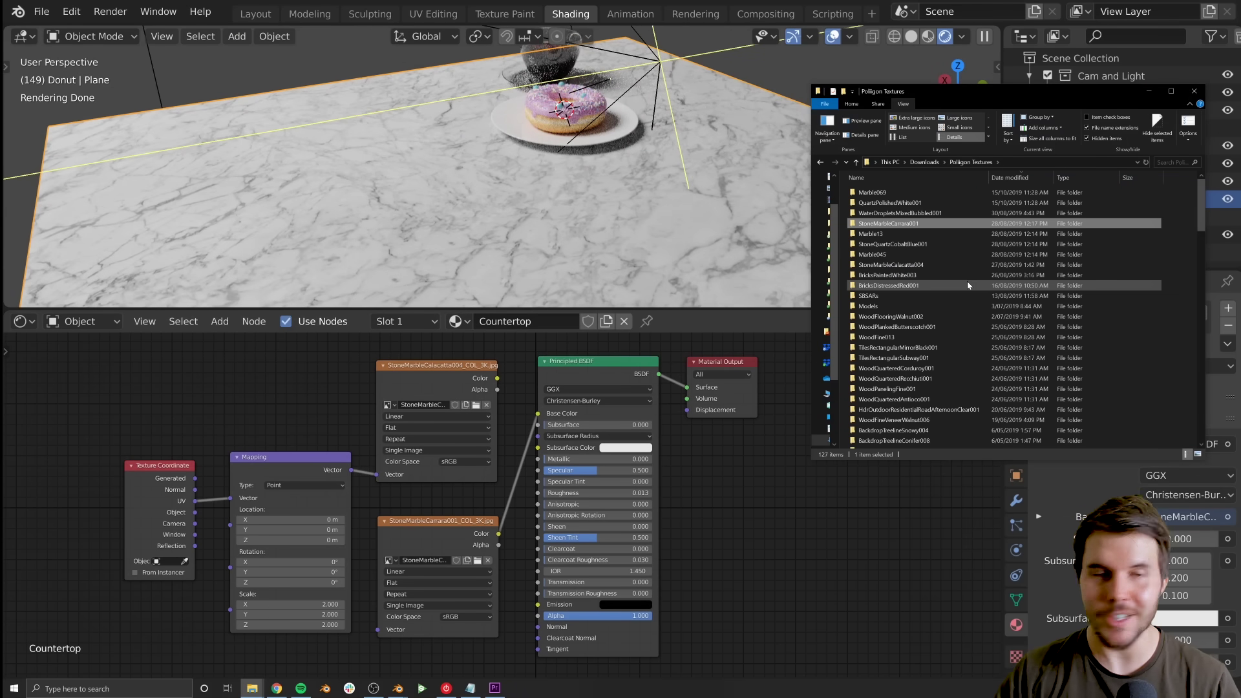
{"action": "double_click", "coordinate": [938, 203]}
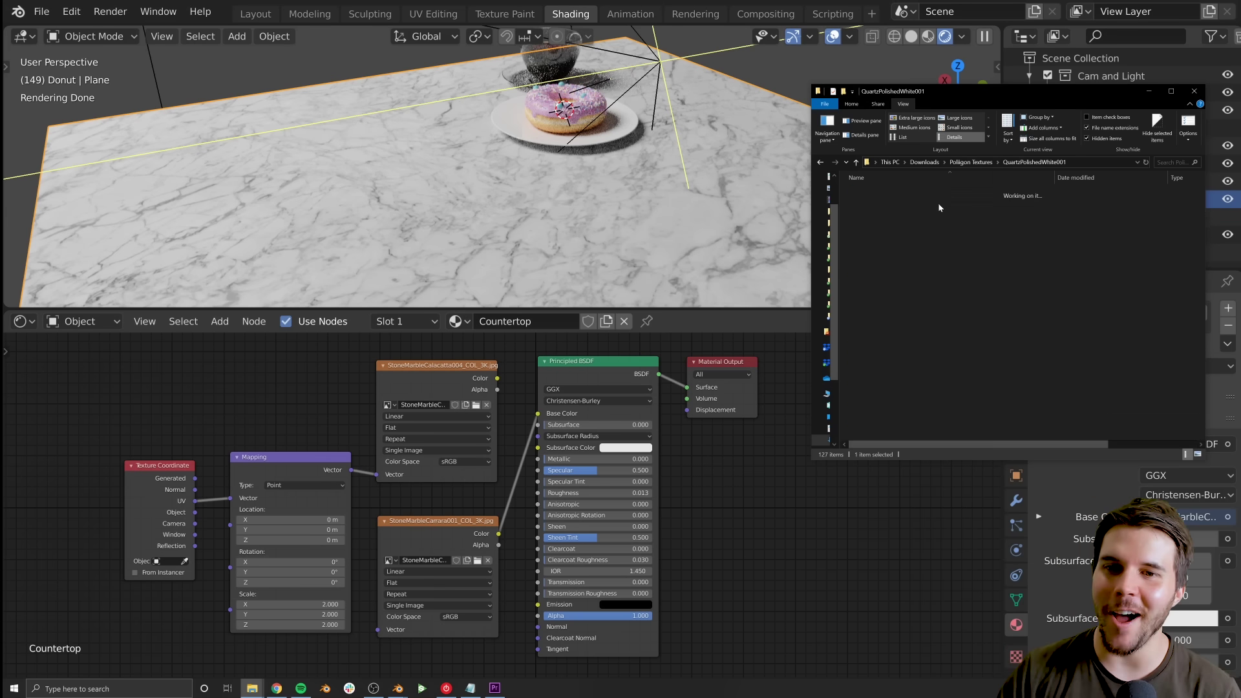
{"action": "double_click", "coordinate": [938, 203]}
{"action": "double_click", "coordinate": [886, 193]}
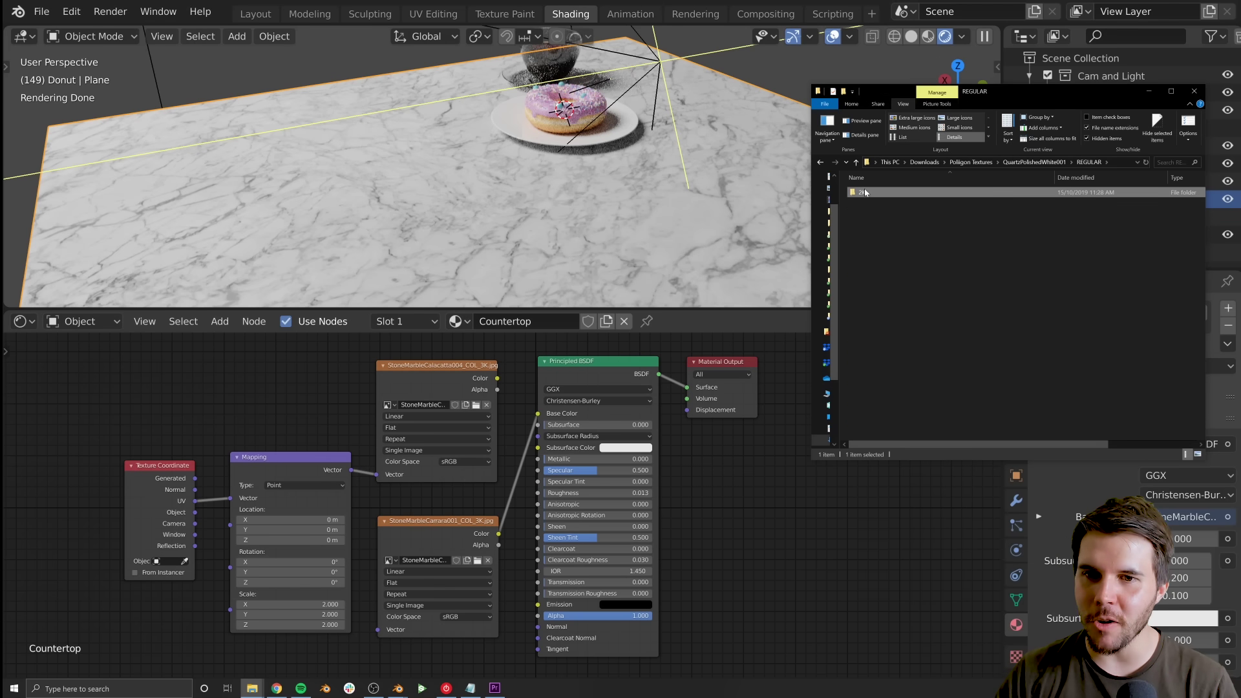
Add QuartzPolishedWhite001_COL_2K.jpg as an image texture feeding Base Color, connect the Mapping node's Vector to it and check the tabletop
{"action": "left_click_drag", "start_coordinate": [885, 197], "coordinate": [535, 421]}
{"action": "scroll", "coordinate": [495, 177], "scroll_direction": "up", "scroll_amount": 3}
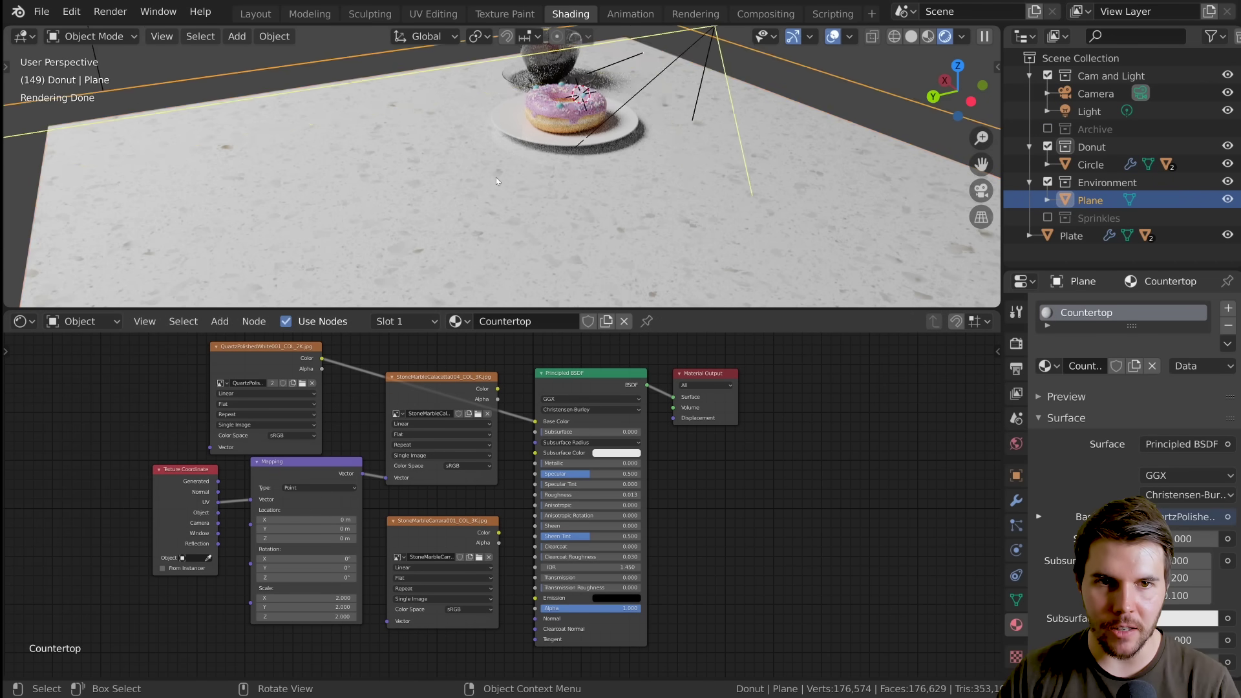
{"action": "left_click_drag", "start_coordinate": [364, 475], "coordinate": [316, 454]}
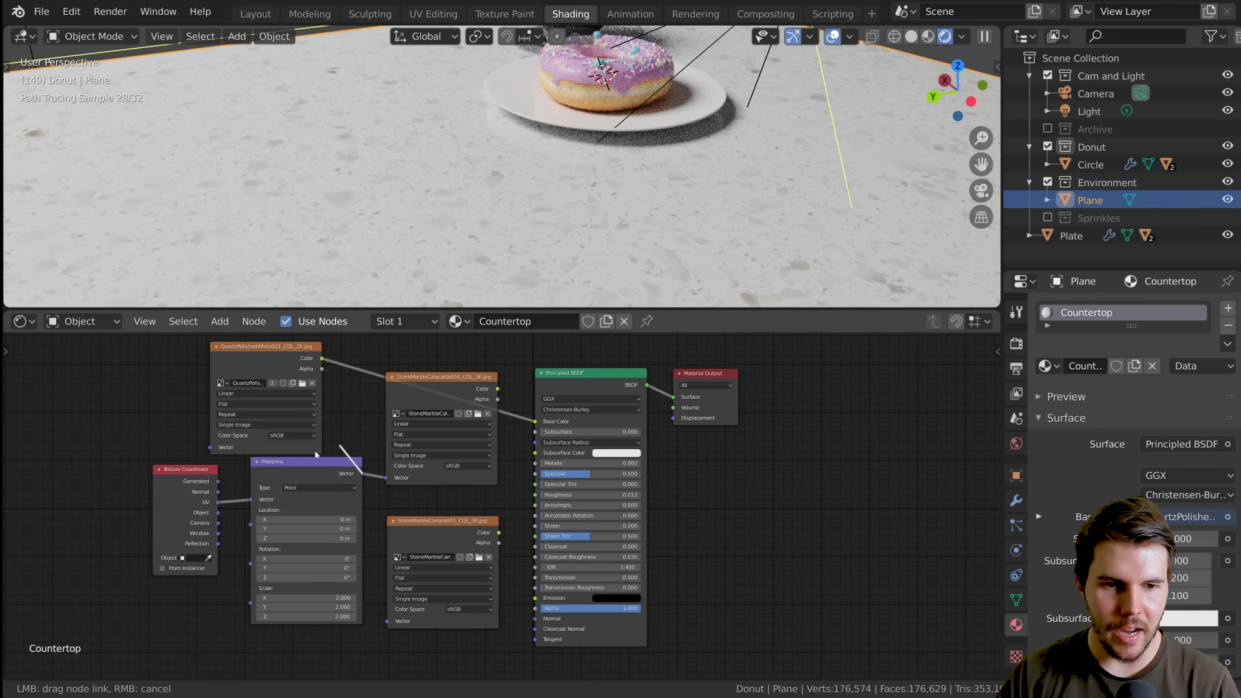
{"action": "left_click_drag", "start_coordinate": [211, 449], "coordinate": [210, 447]}
{"action": "scroll", "coordinate": [579, 165], "scroll_direction": "down", "scroll_amount": 3}
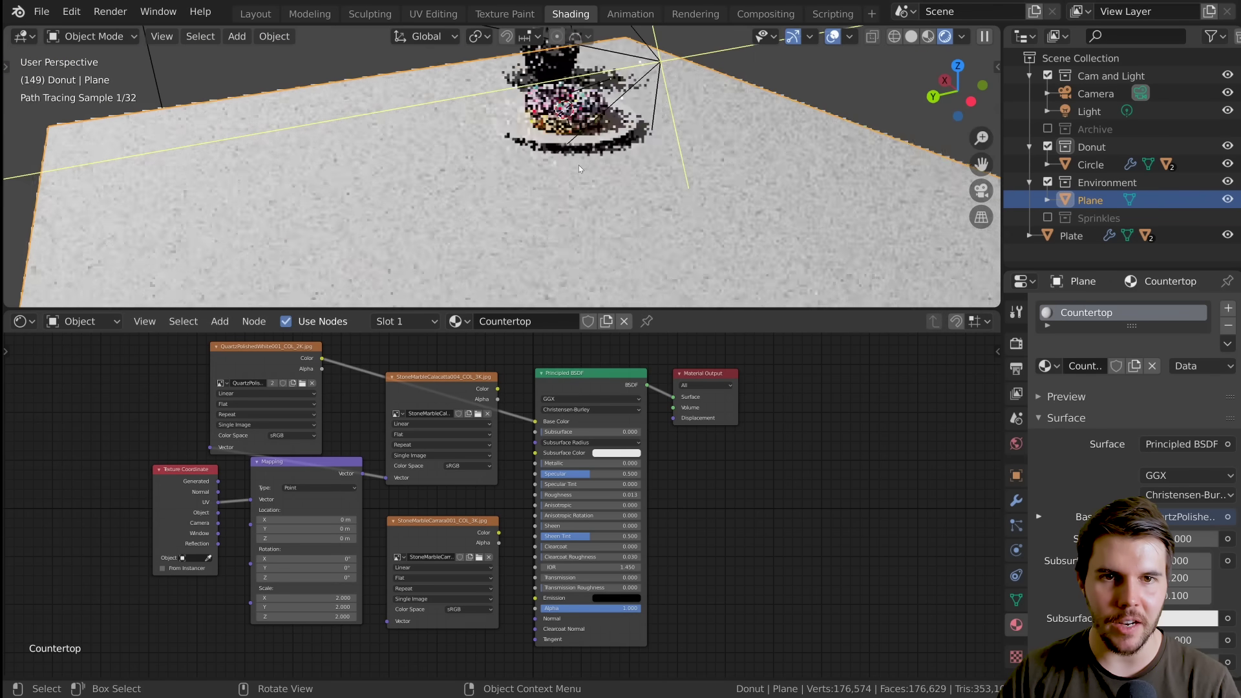
{"action": "key", "text": "alt+a"}
{"action": "middle_click_drag", "start_coordinate": [599, 160], "coordinate": [558, 162]}
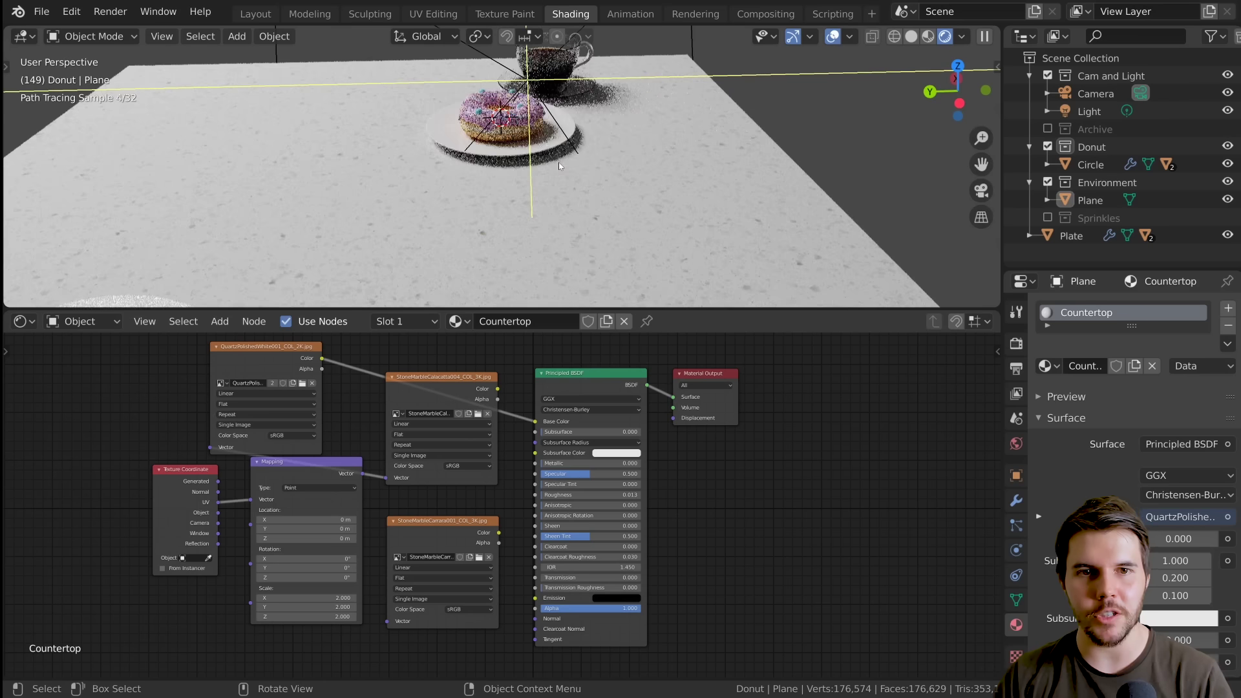
Delete the quartz texture node and, after retrying the Carrara marble on Base Color, delete the Carrara node too
{"action": "left_click", "coordinate": [302, 371]}
{"action": "key", "text": "x"}
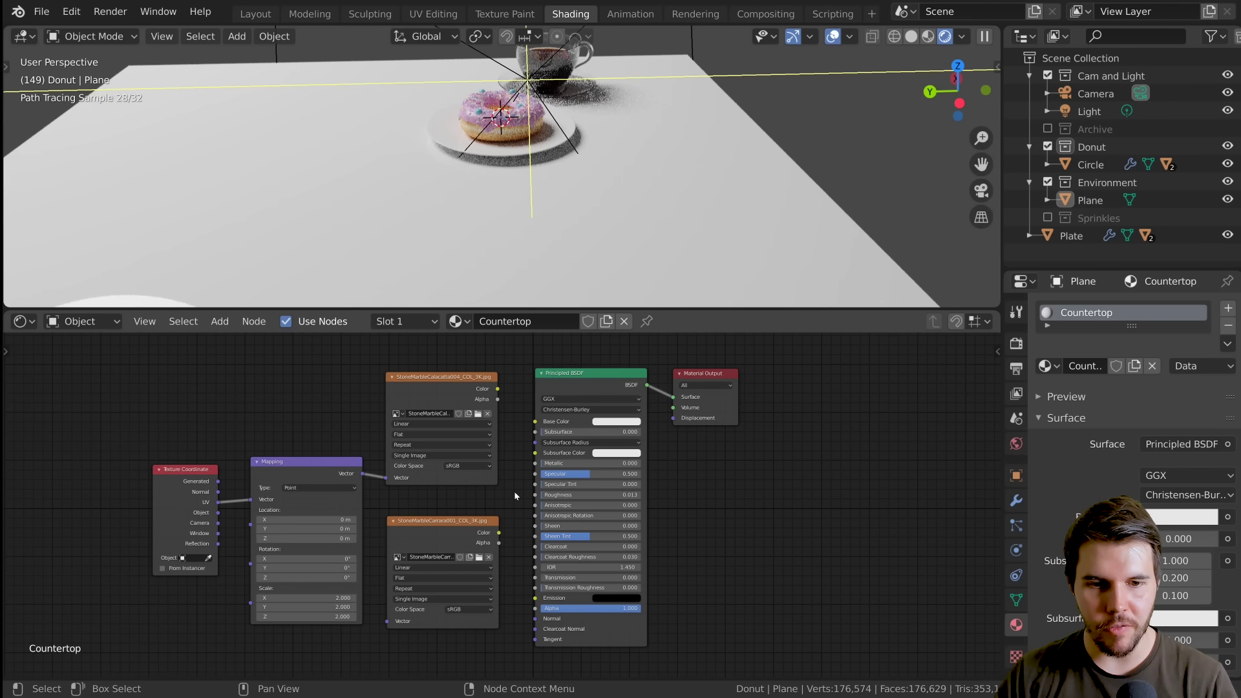
{"action": "left_click_drag", "start_coordinate": [499, 532], "coordinate": [535, 421]}
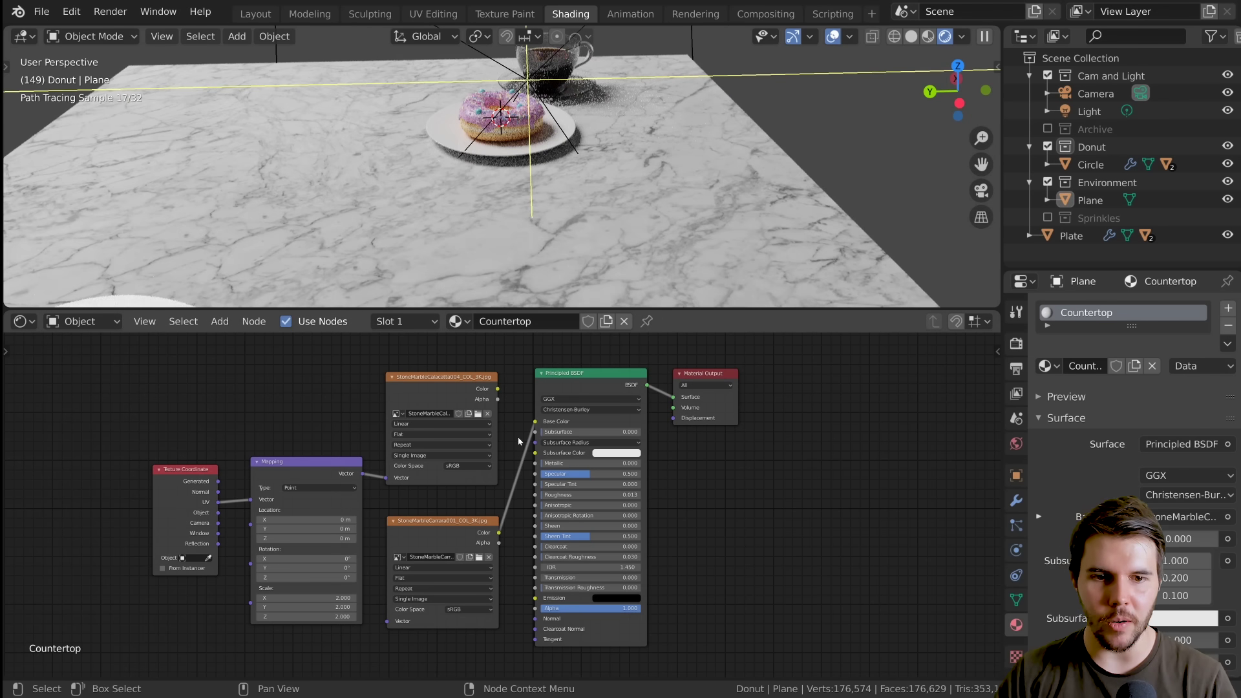
{"action": "key", "text": "x"}
Switch to File Explorer and view the 3K texture maps of StoneMarbleCalacatta004
{"action": "key", "text": "alt+Tab"}
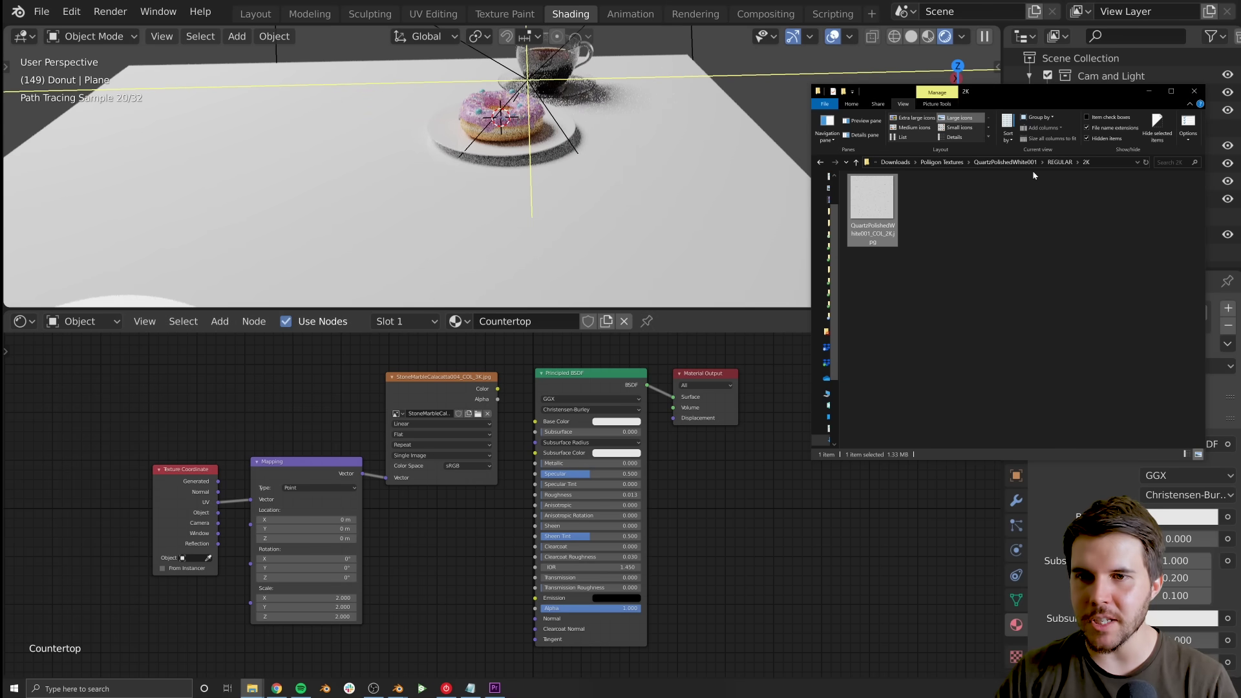
{"action": "left_click", "coordinate": [960, 164]}
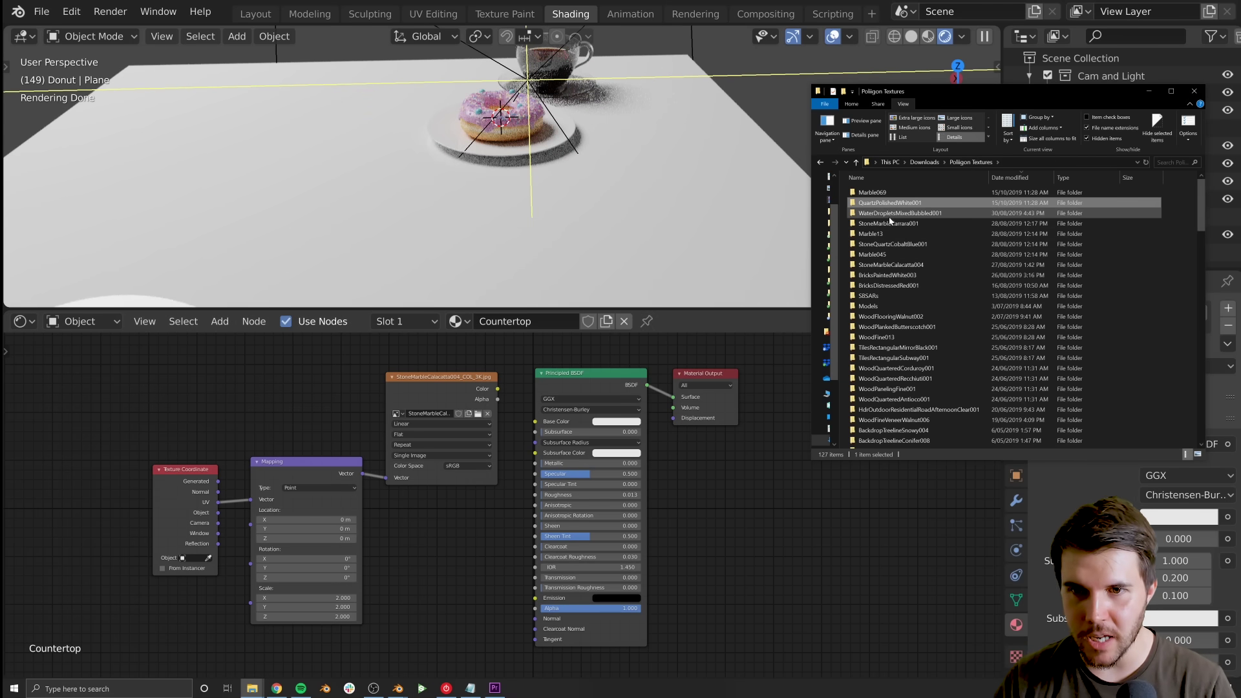
{"action": "left_click", "coordinate": [896, 244]}
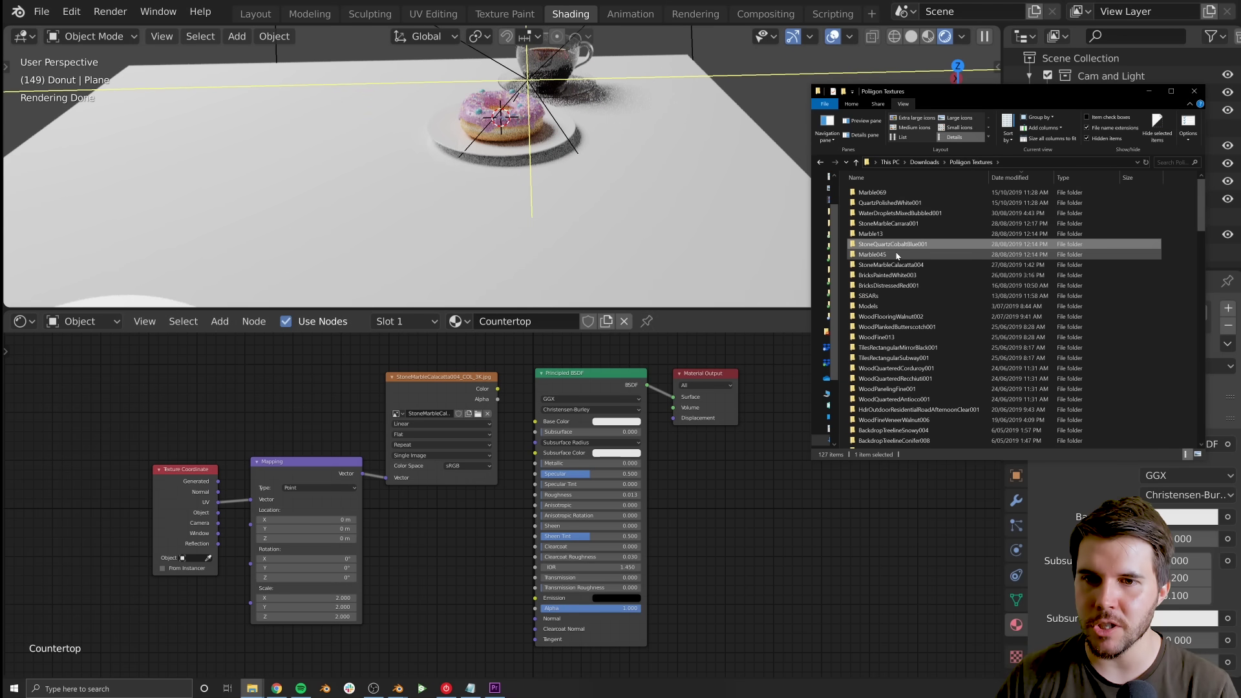
{"action": "left_click", "coordinate": [896, 265]}
{"action": "double_click", "coordinate": [896, 265]}
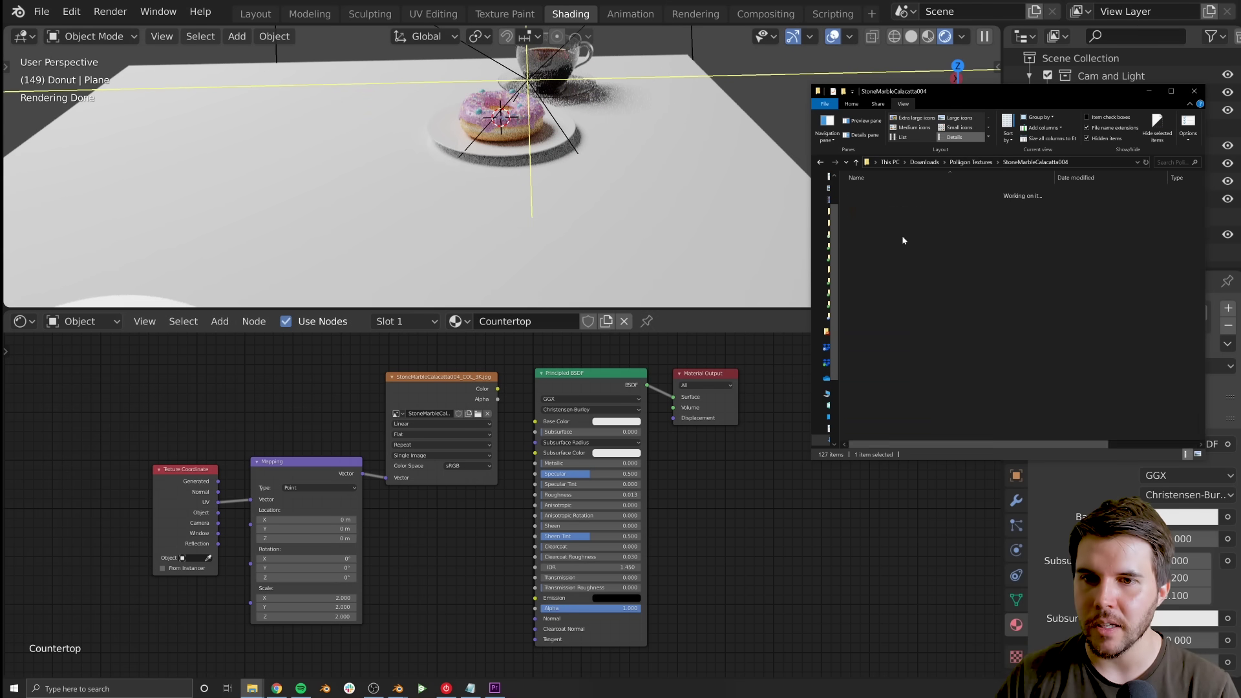
{"action": "double_click", "coordinate": [878, 203]}
{"action": "double_click", "coordinate": [955, 187]}
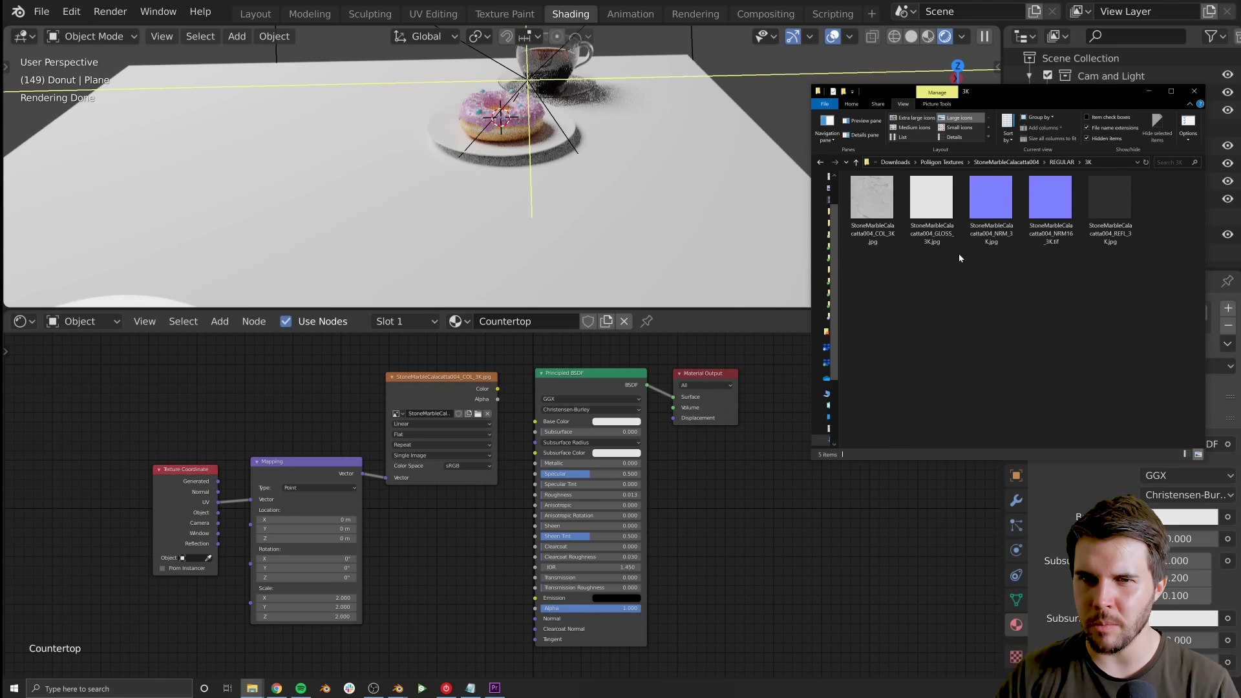
View the 3K texture maps of StoneMarbleCarrara001 and the Poliigon Textures folder list, and return to Blender
{"action": "left_click", "coordinate": [942, 162]}
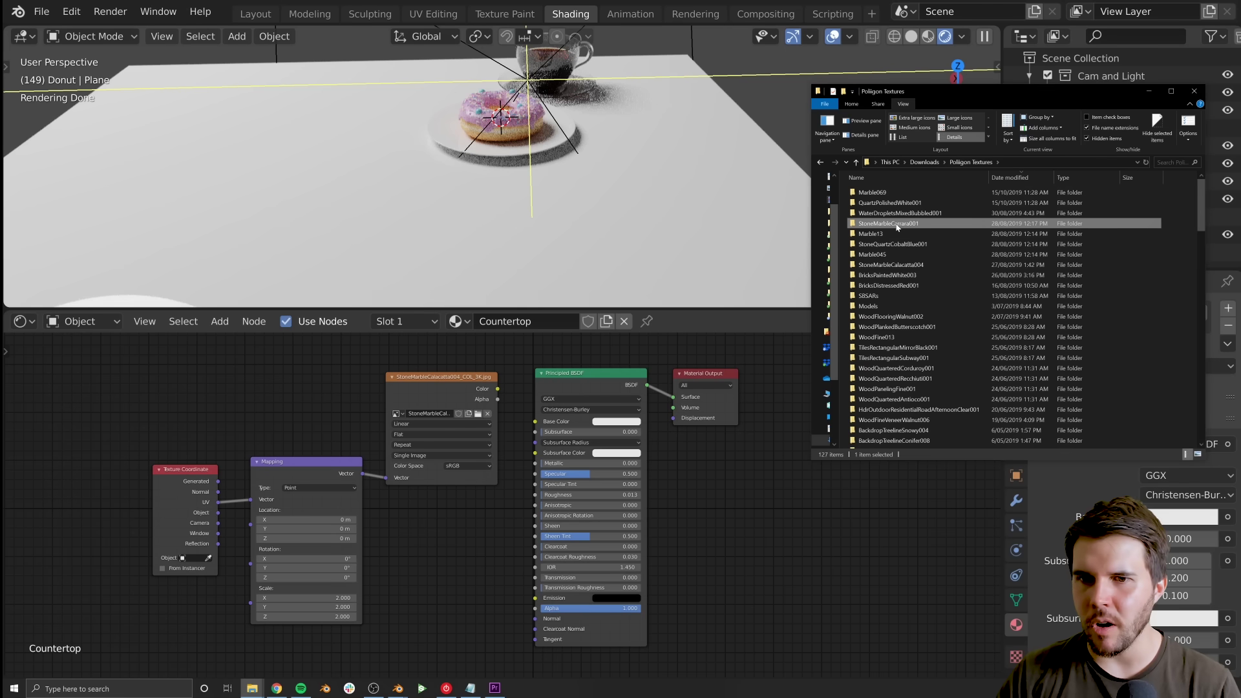
{"action": "double_click", "coordinate": [880, 223]}
{"action": "double_click", "coordinate": [883, 200]}
{"action": "double_click", "coordinate": [875, 193]}
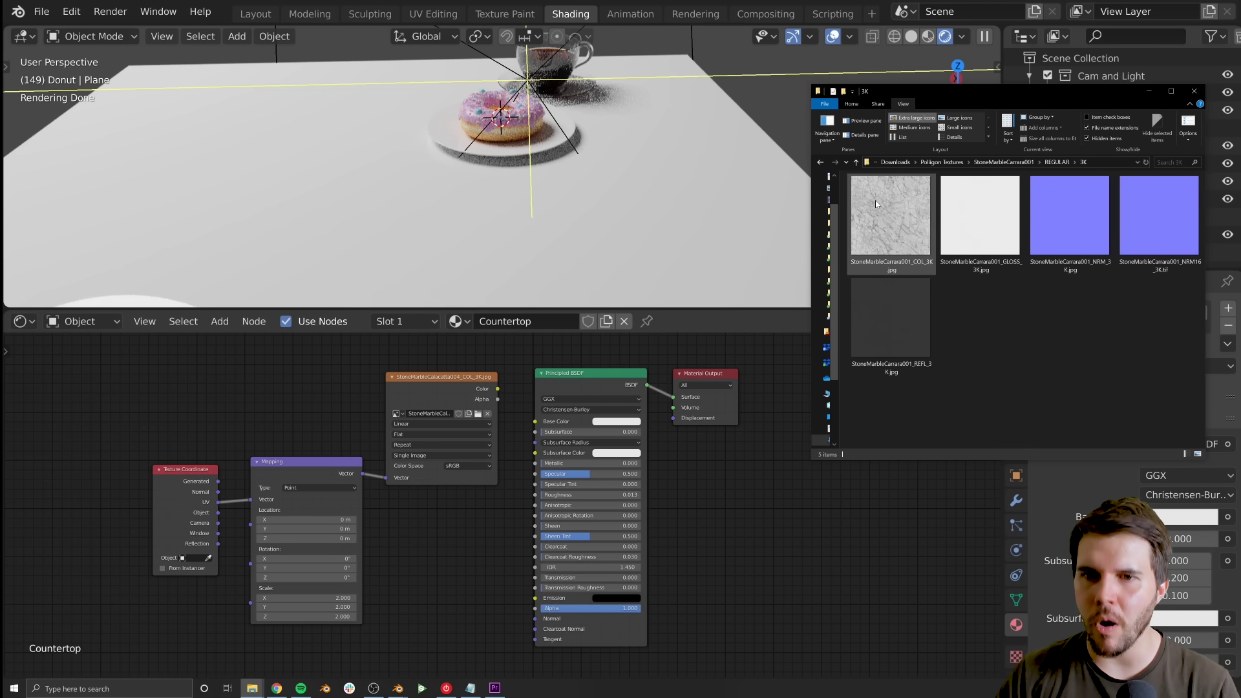
{"action": "left_click", "coordinate": [877, 199]}
{"action": "left_click", "coordinate": [941, 162]}
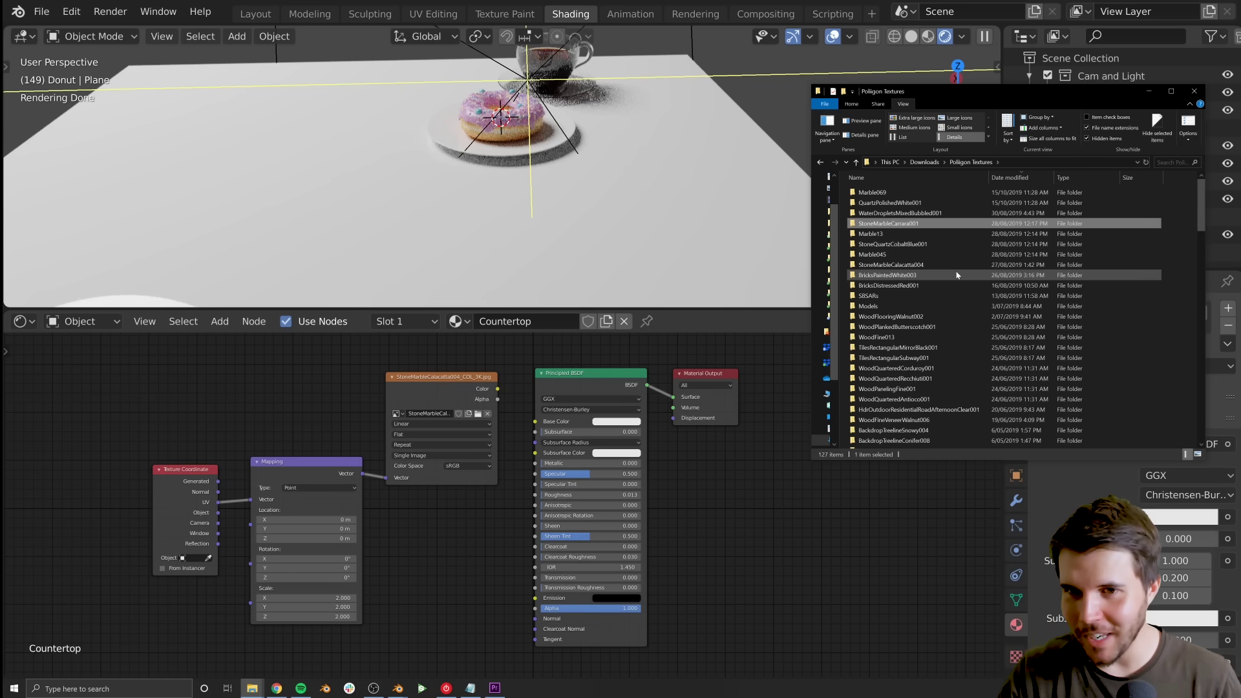
{"action": "left_click", "coordinate": [903, 214]}
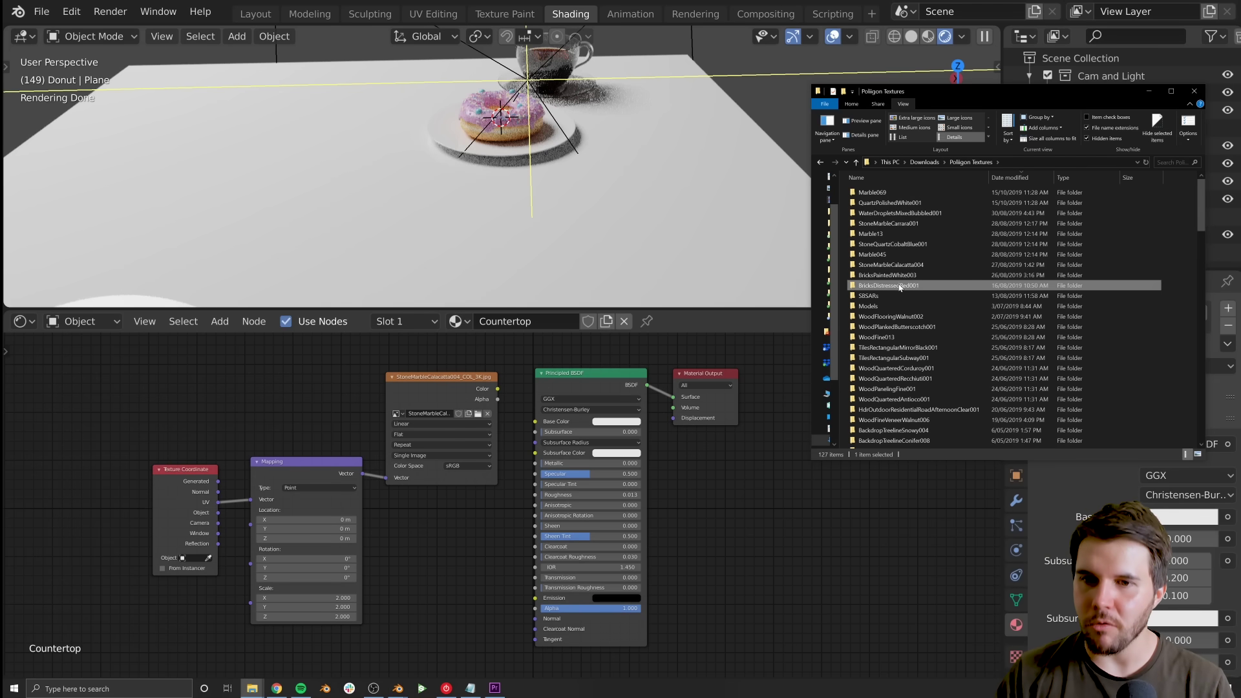
{"action": "left_click", "coordinate": [855, 580]}
{"action": "scroll", "coordinate": [627, 241], "scroll_direction": "up", "scroll_amount": 3}
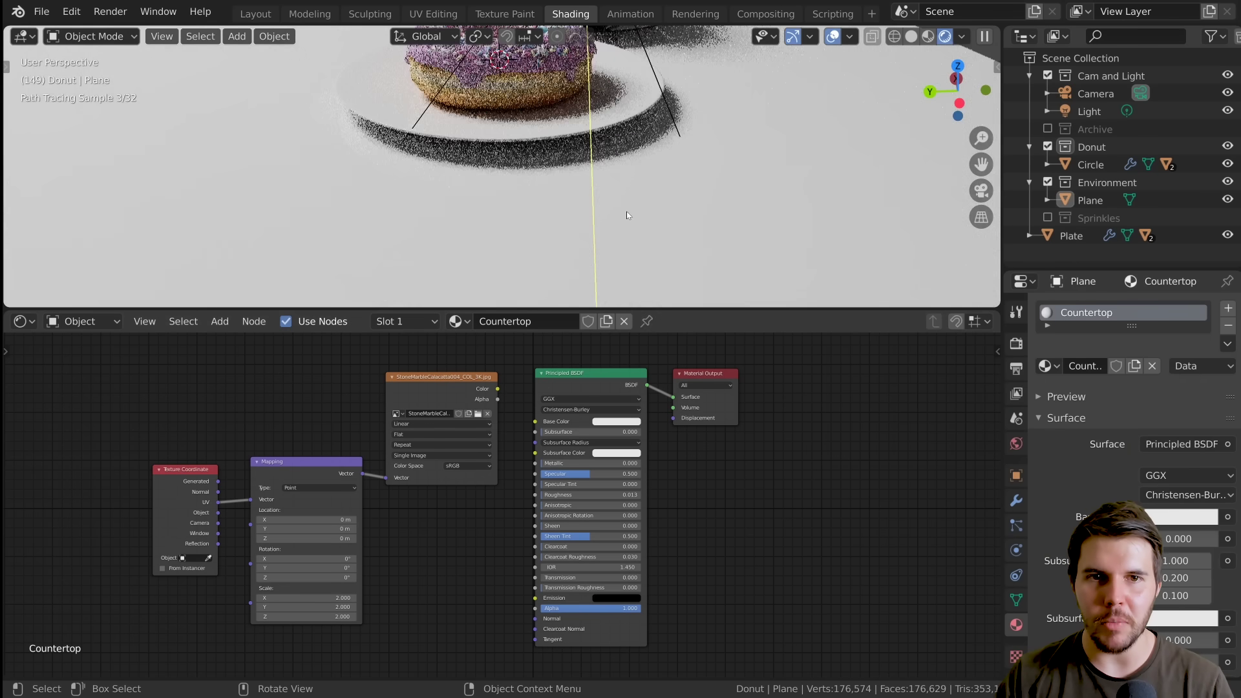
Connect the Calacatta marble image's Color output to the Principled BSDF's Base Color and check the marble around the donut
{"action": "middle_click_drag", "start_coordinate": [626, 211], "coordinate": [563, 188], "text": "shift"}
{"action": "key", "text": "KP_0"}
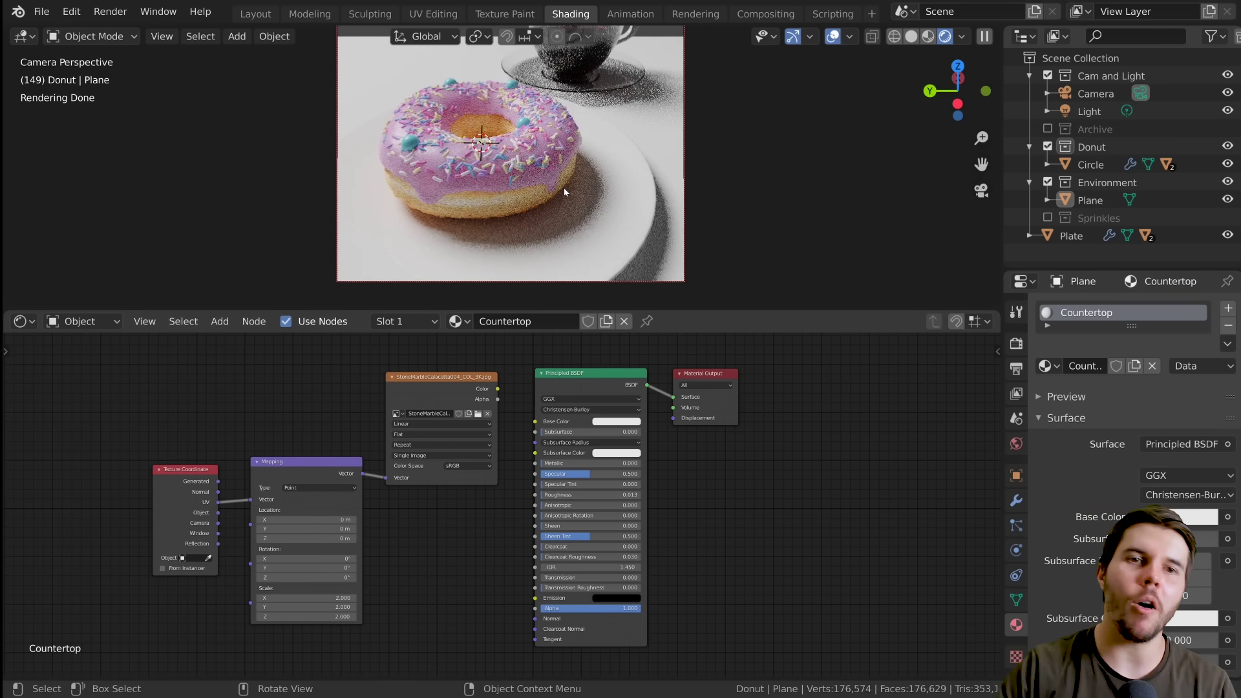
{"action": "middle_click_drag", "start_coordinate": [563, 188], "coordinate": [583, 252], "text": "shift"}
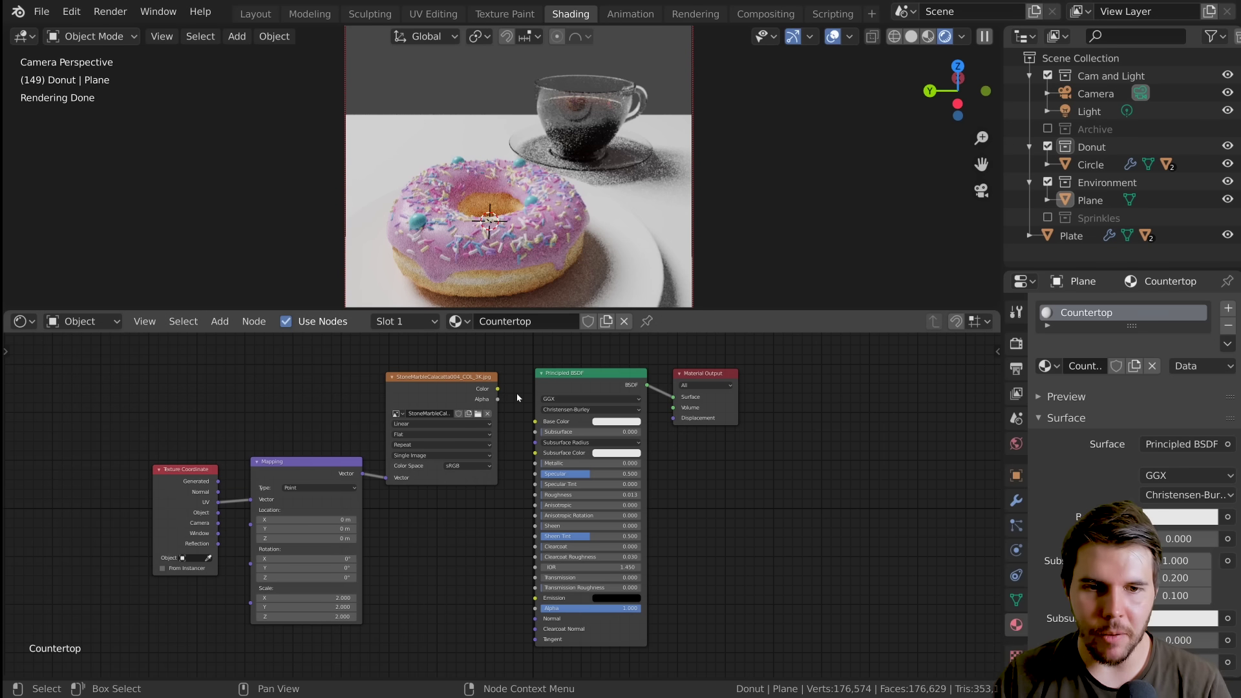
{"action": "left_click_drag", "start_coordinate": [498, 389], "coordinate": [535, 422]}
{"action": "middle_click_drag", "start_coordinate": [621, 213], "coordinate": [675, 245]}
{"action": "scroll", "coordinate": [646, 181], "scroll_direction": "down", "scroll_amount": 5}
{"action": "key", "text": "KP_0"}
{"action": "scroll", "coordinate": [664, 197], "scroll_direction": "up", "scroll_amount": 6}
{"action": "scroll", "coordinate": [664, 198], "scroll_direction": "down", "scroll_amount": 6}
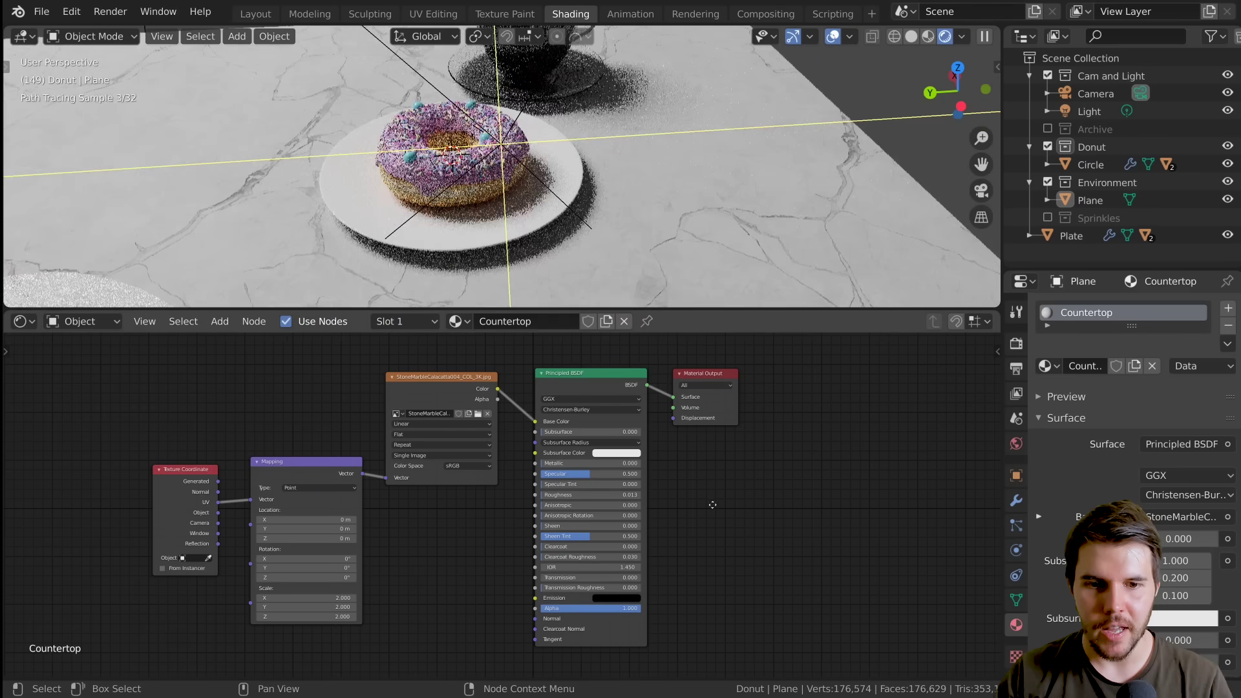
Set the Countertop material's Subsurface to 0.1
{"action": "middle_click_drag", "start_coordinate": [712, 505], "coordinate": [682, 502]}
{"action": "scroll", "coordinate": [577, 483], "scroll_direction": "up", "scroll_amount": 1}
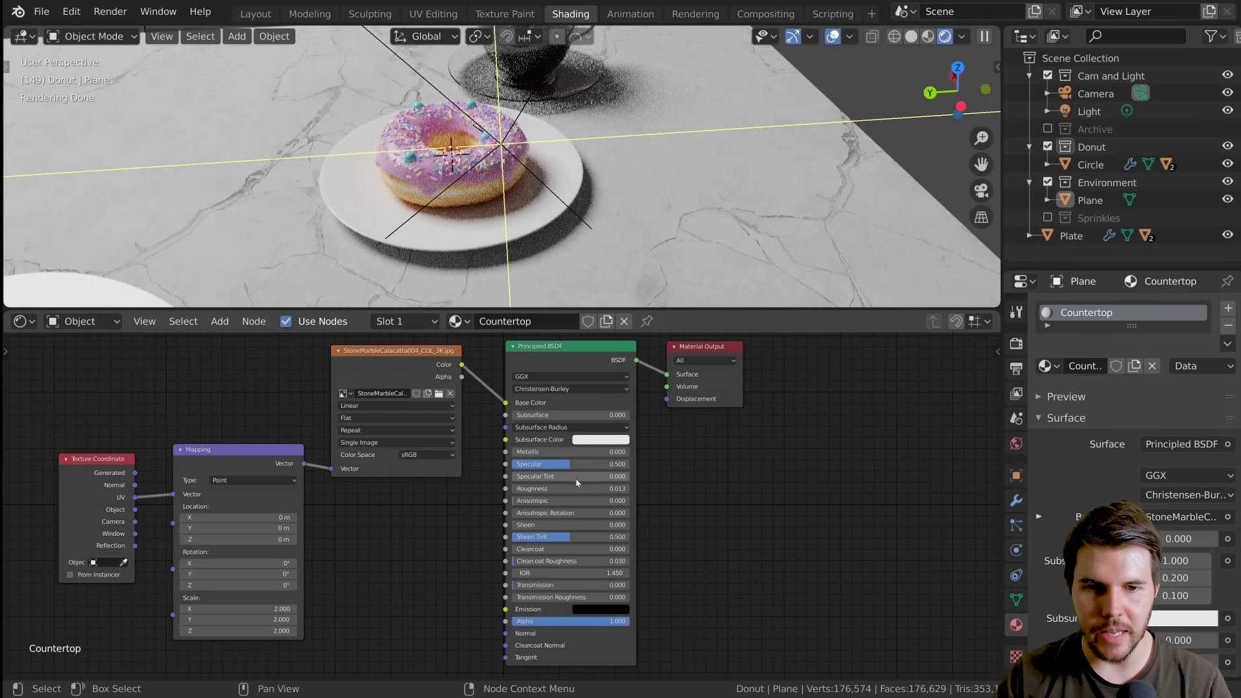
{"action": "middle_click_drag", "start_coordinate": [634, 170], "coordinate": [604, 151]}
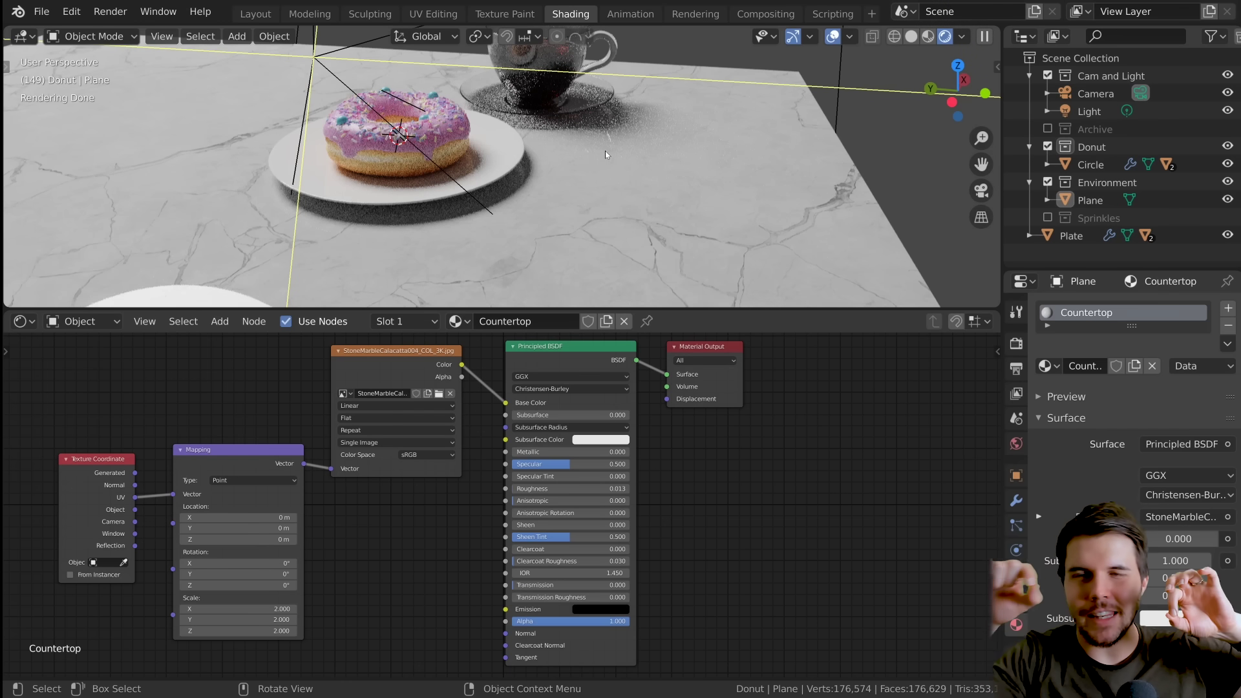
{"action": "scroll", "coordinate": [591, 359], "scroll_direction": "up", "scroll_amount": 3}
{"action": "left_click_drag", "start_coordinate": [603, 389], "coordinate": [619, 390], "text": "ctrl"}
{"action": "scroll", "coordinate": [583, 195], "scroll_direction": "up", "scroll_amount": 3}
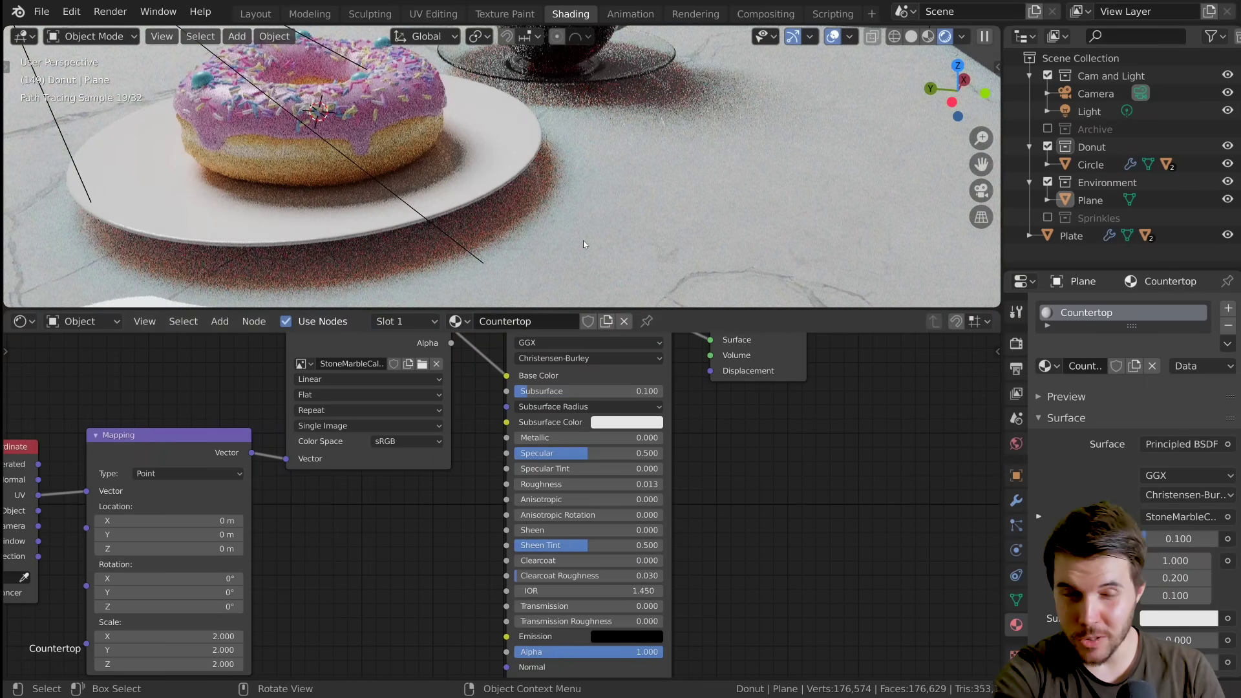
Try all three Subsurface Radius values of the Countertop material at 0.1 and settle on 0.18
{"action": "left_click", "coordinate": [570, 406]}
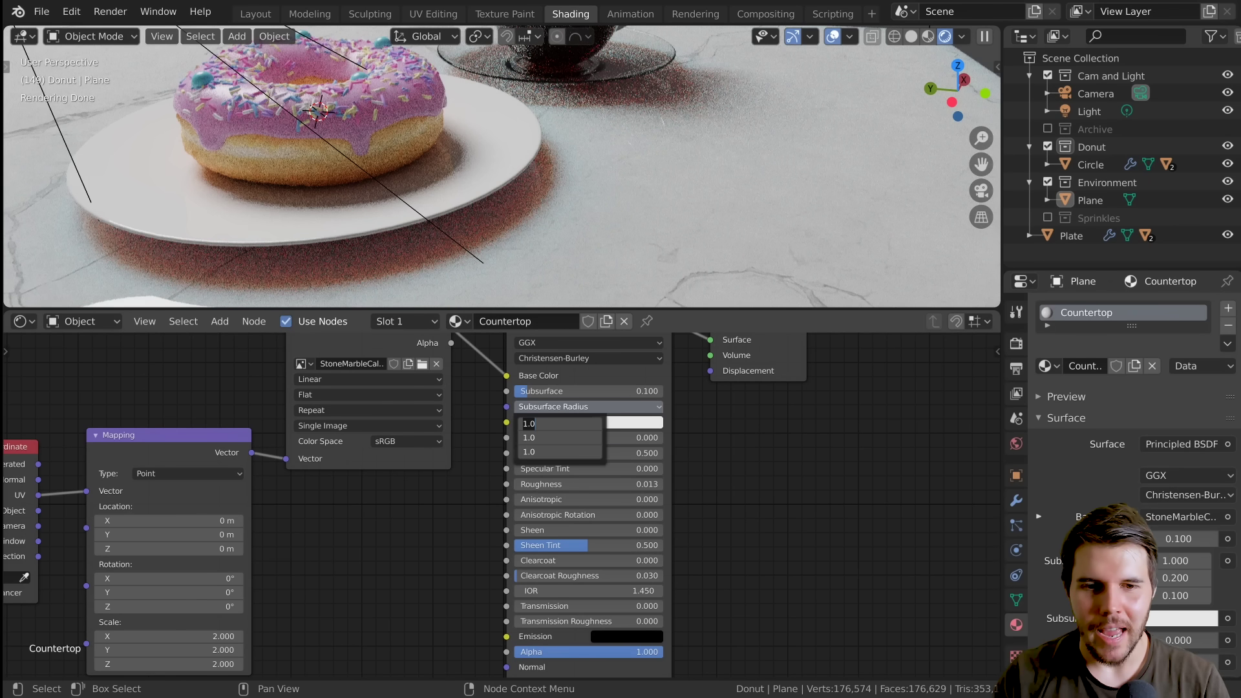
{"action": "type", "text": ".1"}
{"action": "key", "text": "Return"}
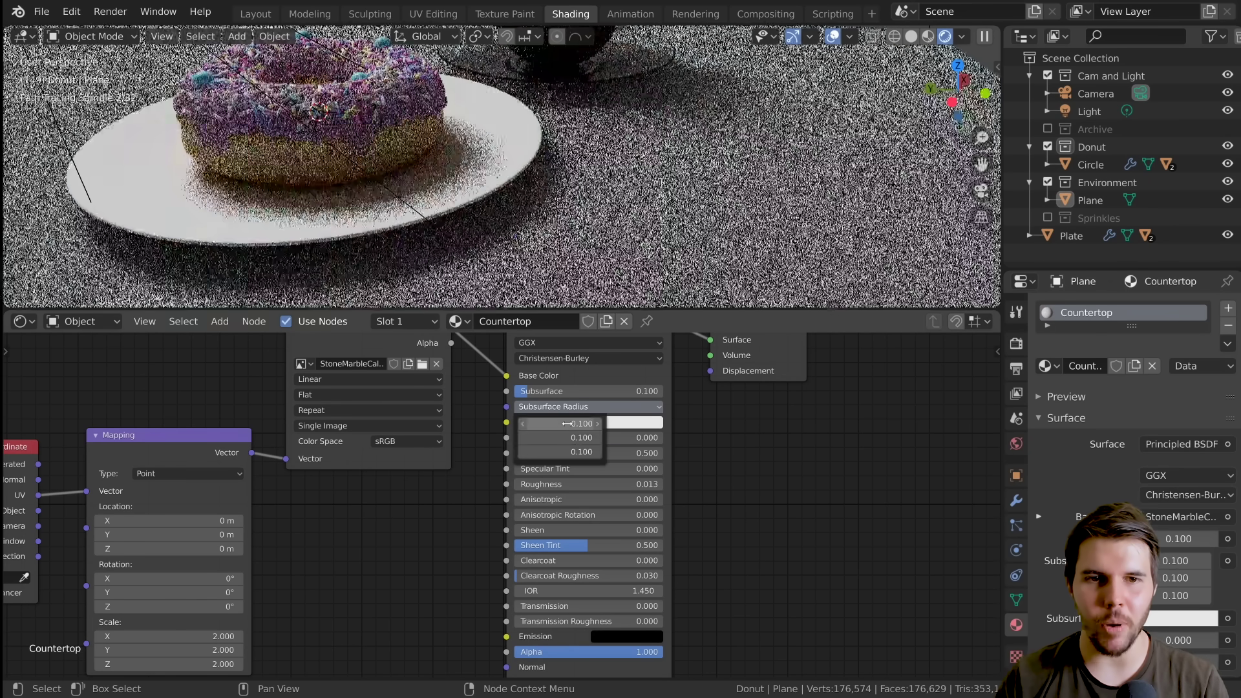
{"action": "left_click", "coordinate": [579, 408]}
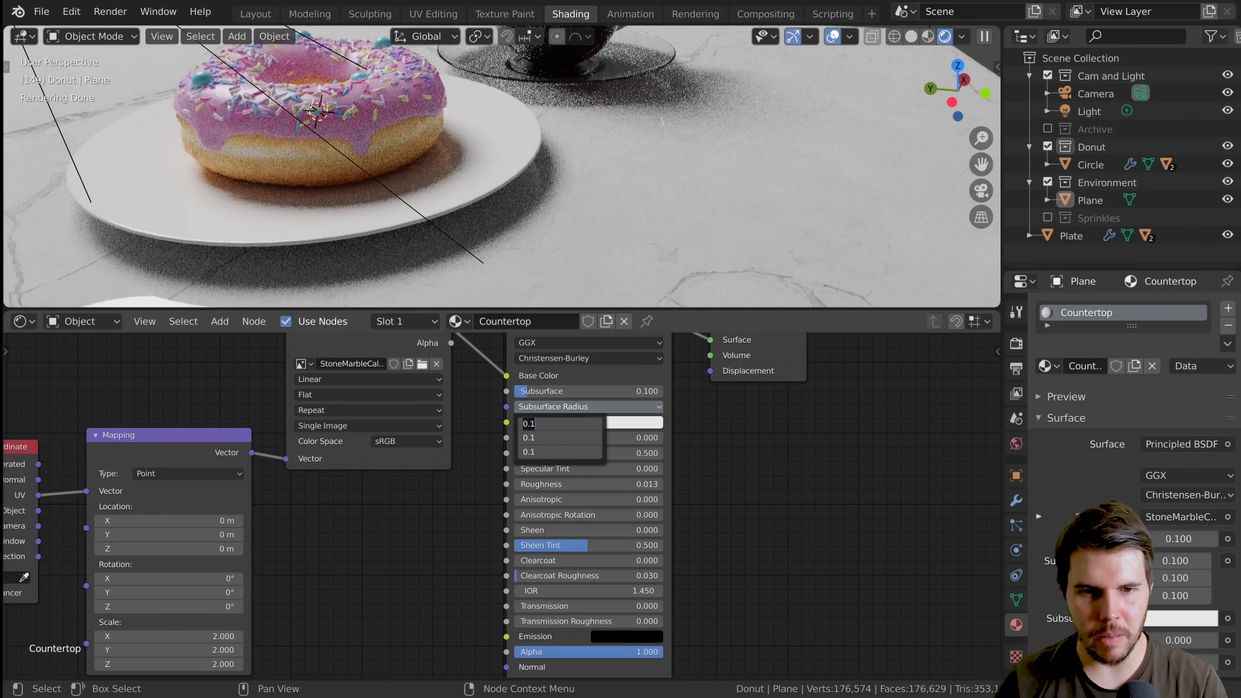
{"action": "type", "text": ".18"}
{"action": "key", "text": "Return"}
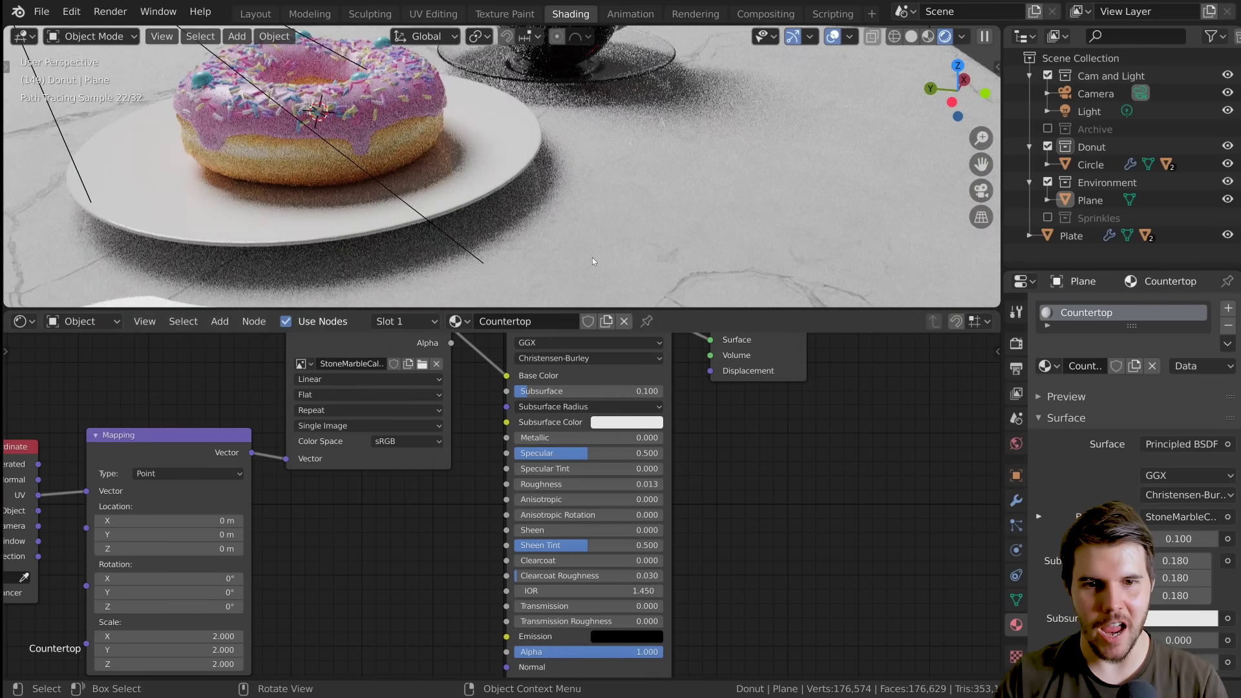
Tint the Countertop material's Subsurface Color a very pale yellow and check the marble up close and through the camera
{"action": "key", "text": "KP_0"}
{"action": "left_click", "coordinate": [604, 423]}
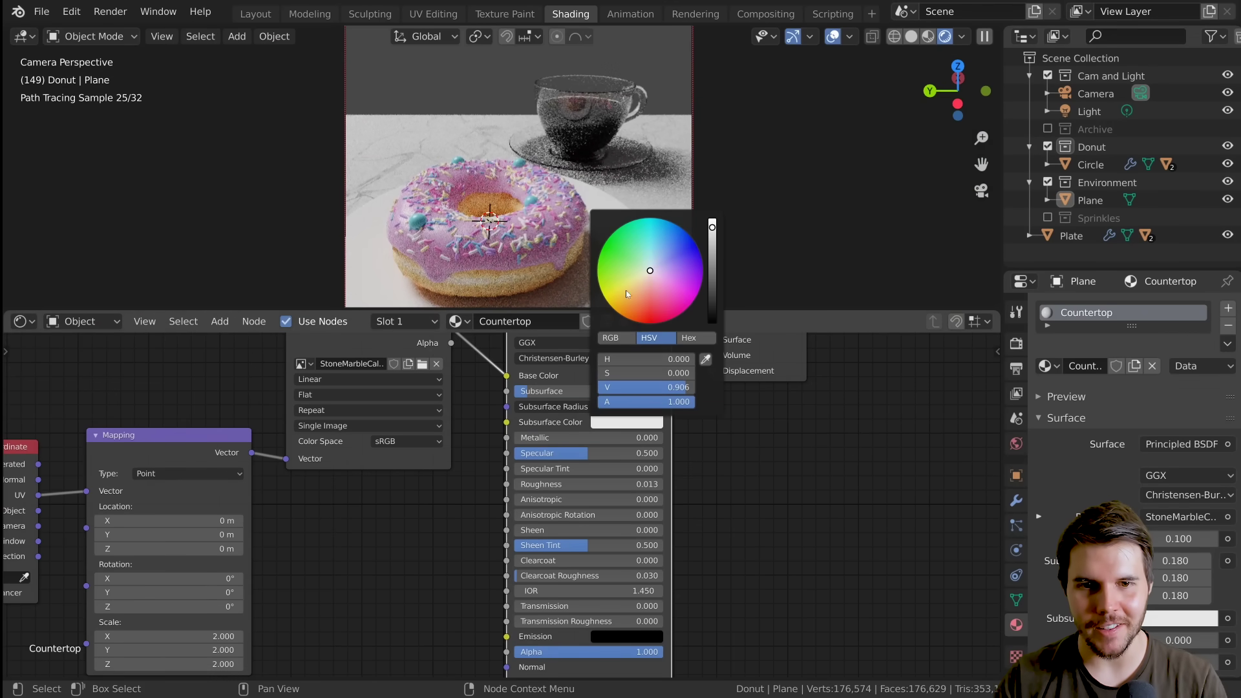
{"action": "left_click", "coordinate": [641, 279]}
{"action": "left_click_drag", "start_coordinate": [643, 278], "coordinate": [646, 271]}
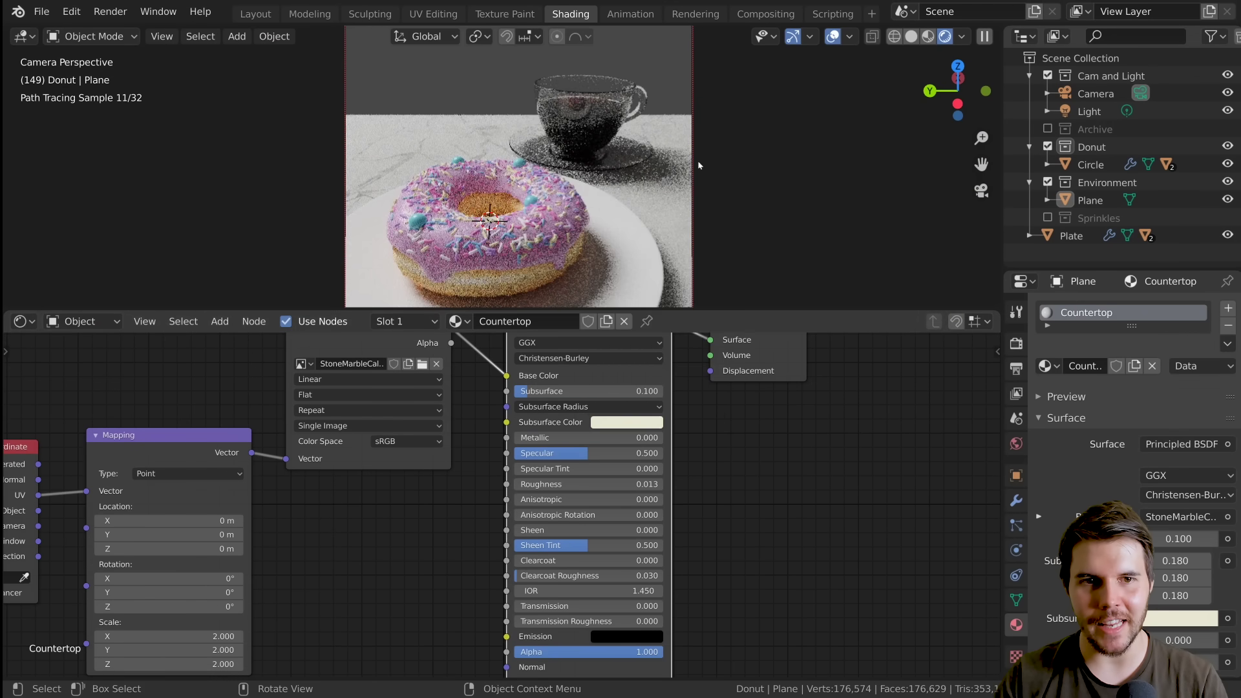
{"action": "middle_click_drag", "start_coordinate": [698, 166], "coordinate": [724, 169]}
{"action": "middle_click_drag", "start_coordinate": [724, 265], "coordinate": [759, 169], "text": "shift"}
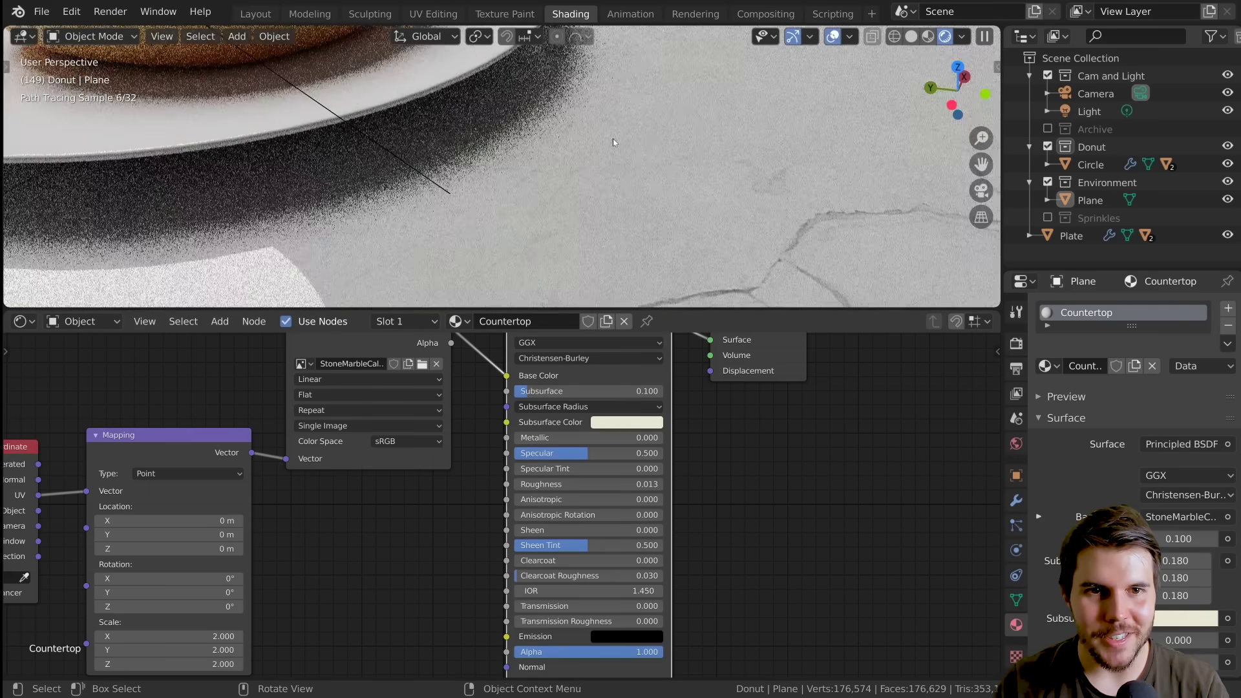
{"action": "key", "text": "KP_0"}
{"action": "key", "text": "Home"}
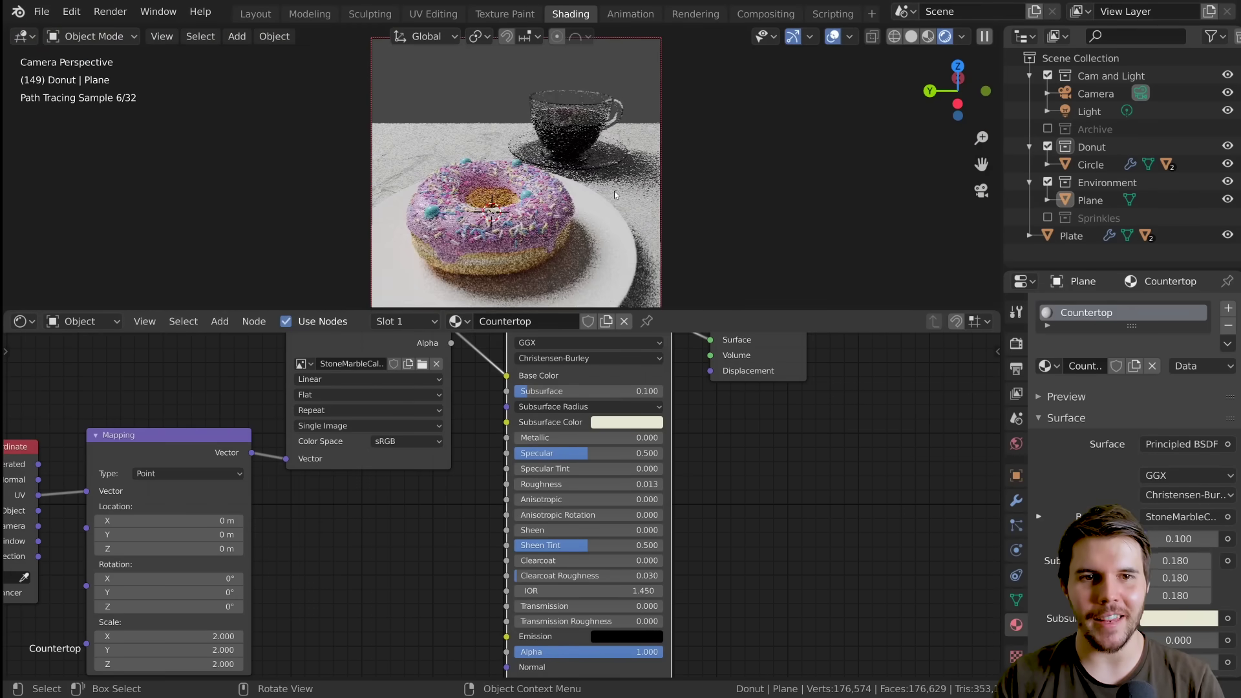
Select the tabletop plane and snap the 3D cursor to its center
{"action": "middle_click_drag", "start_coordinate": [614, 191], "coordinate": [510, 177]}
{"action": "scroll", "coordinate": [555, 187], "scroll_direction": "down", "scroll_amount": 9}
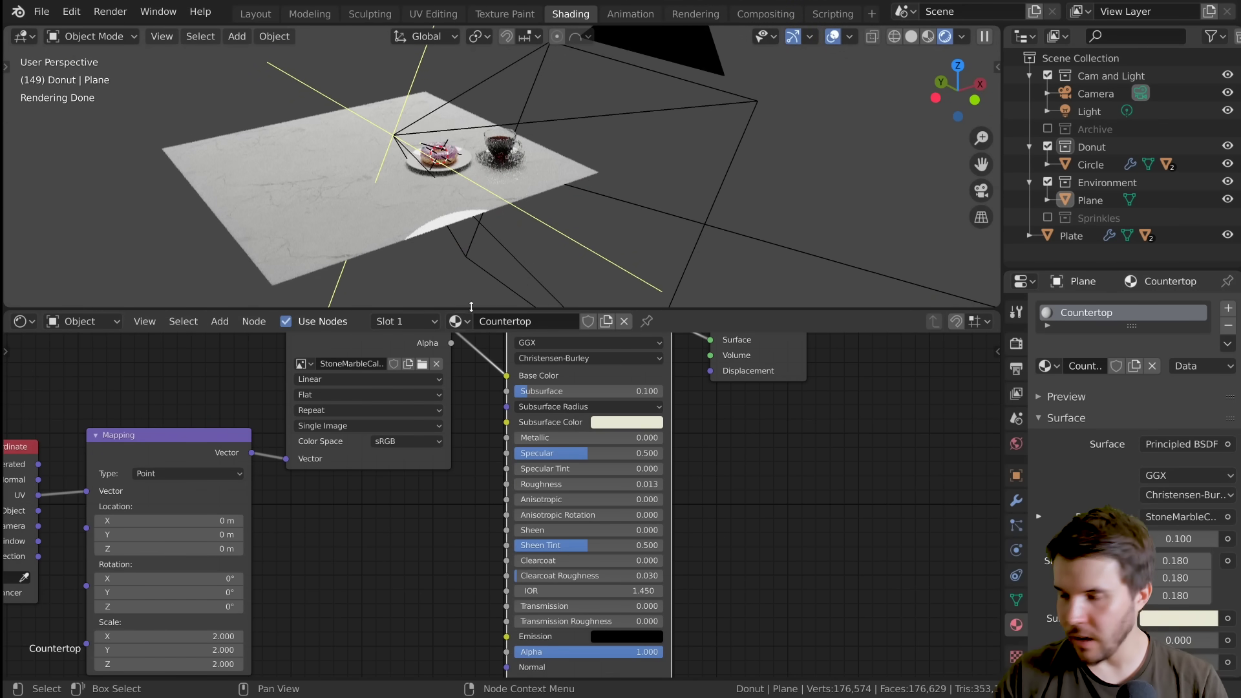
{"action": "mouse_move", "coordinate": [596, 201]}
{"action": "middle_mouse_down"}
{"action": "mouse_move", "coordinate": [555, 178]}
{"action": "mouse_move", "coordinate": [530, 228]}
{"action": "middle_mouse_up"}
{"action": "left_click", "coordinate": [490, 228]}
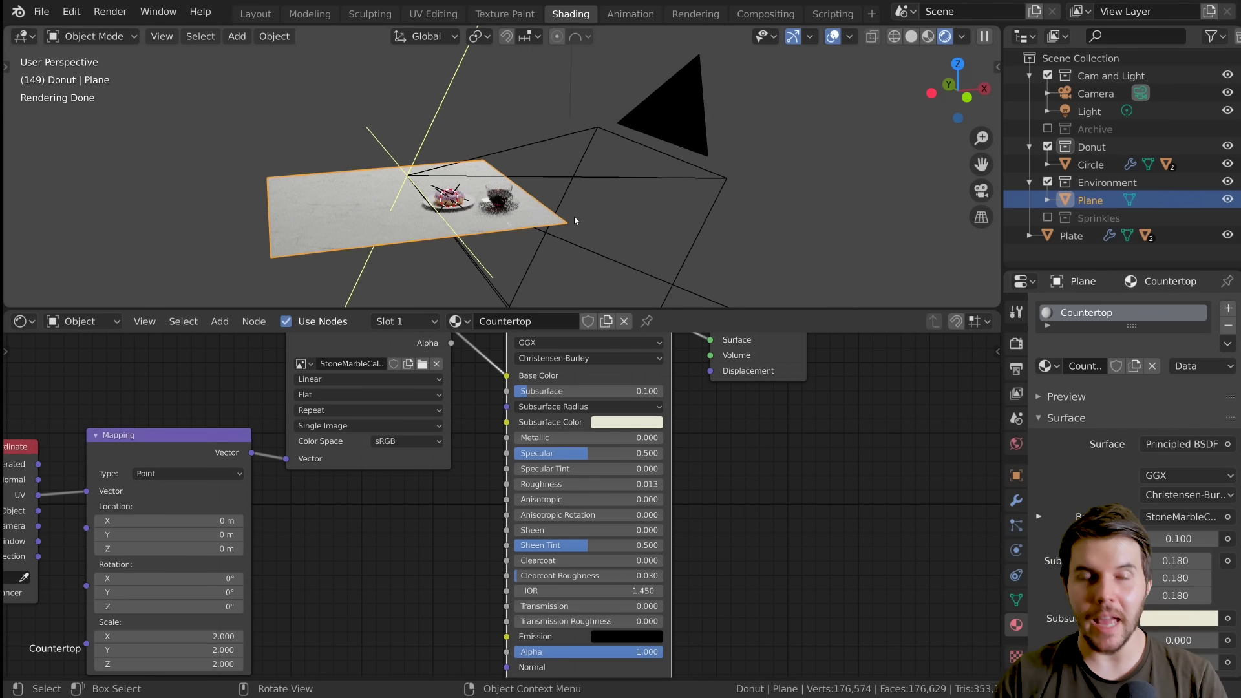
{"action": "scroll", "coordinate": [637, 243], "scroll_direction": "down", "scroll_amount": 2}
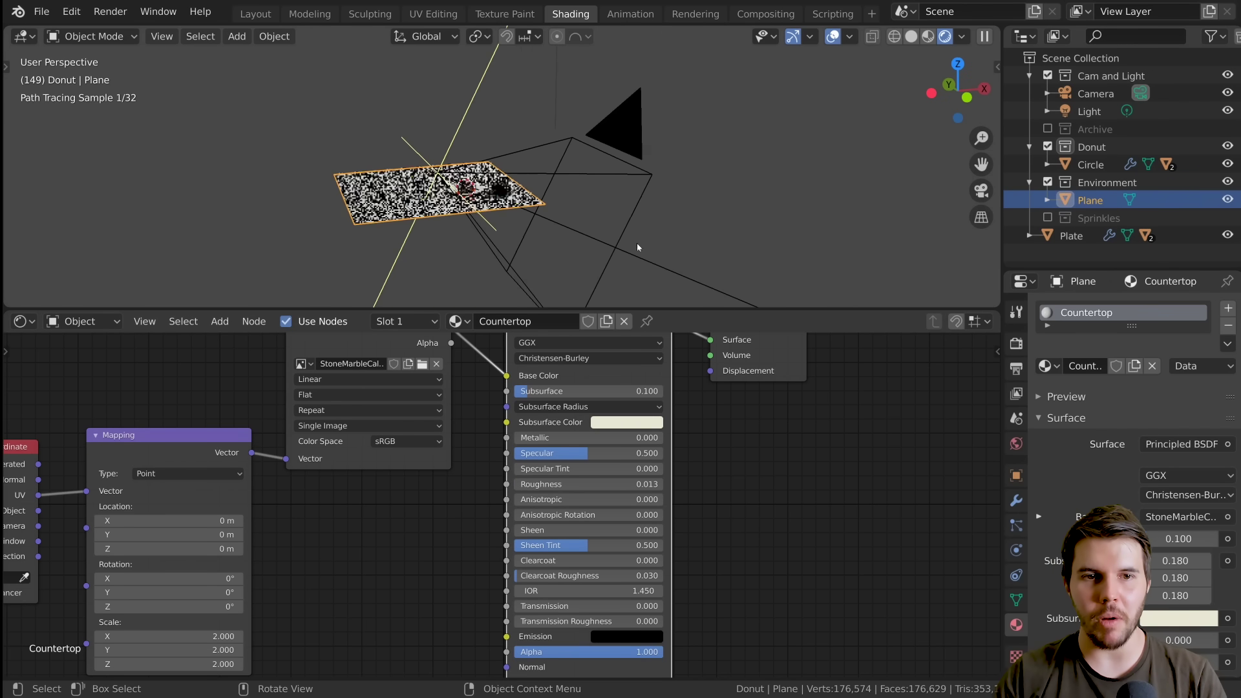
{"action": "key", "text": "shift+s"}
{"action": "left_click", "coordinate": [572, 238]}
{"action": "middle_click_drag", "start_coordinate": [572, 237], "coordinate": [549, 229]}
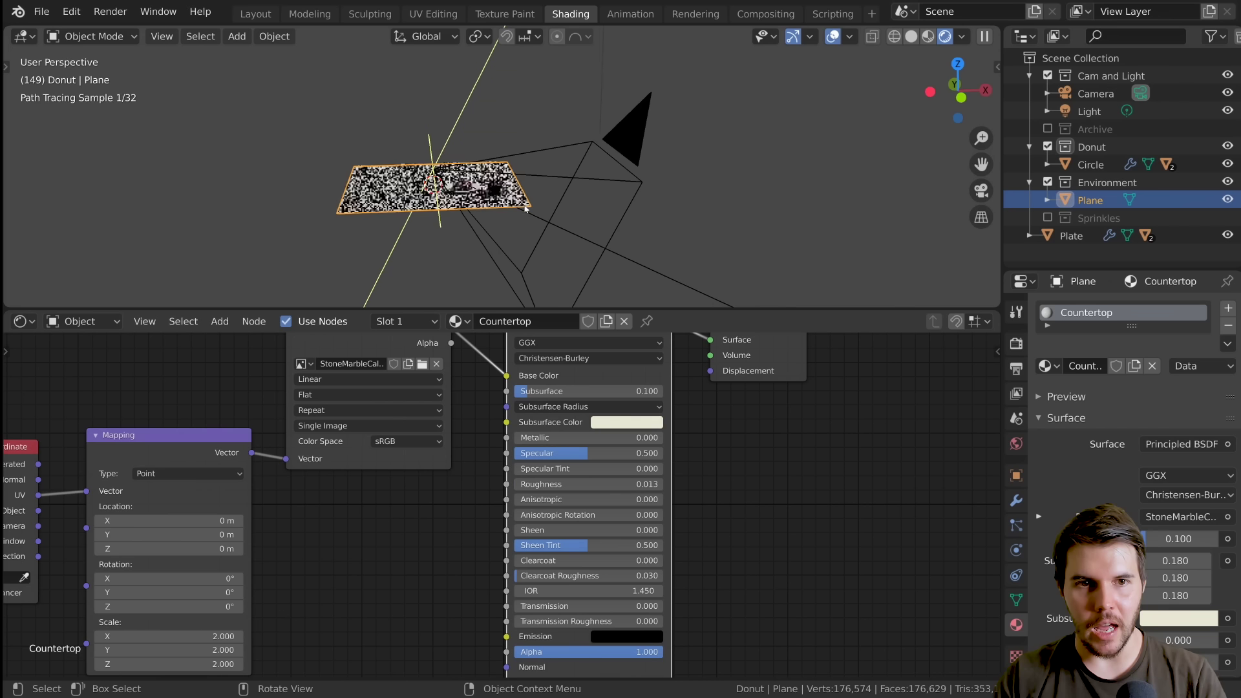
{"action": "scroll", "coordinate": [475, 224], "scroll_direction": "up", "scroll_amount": 2}
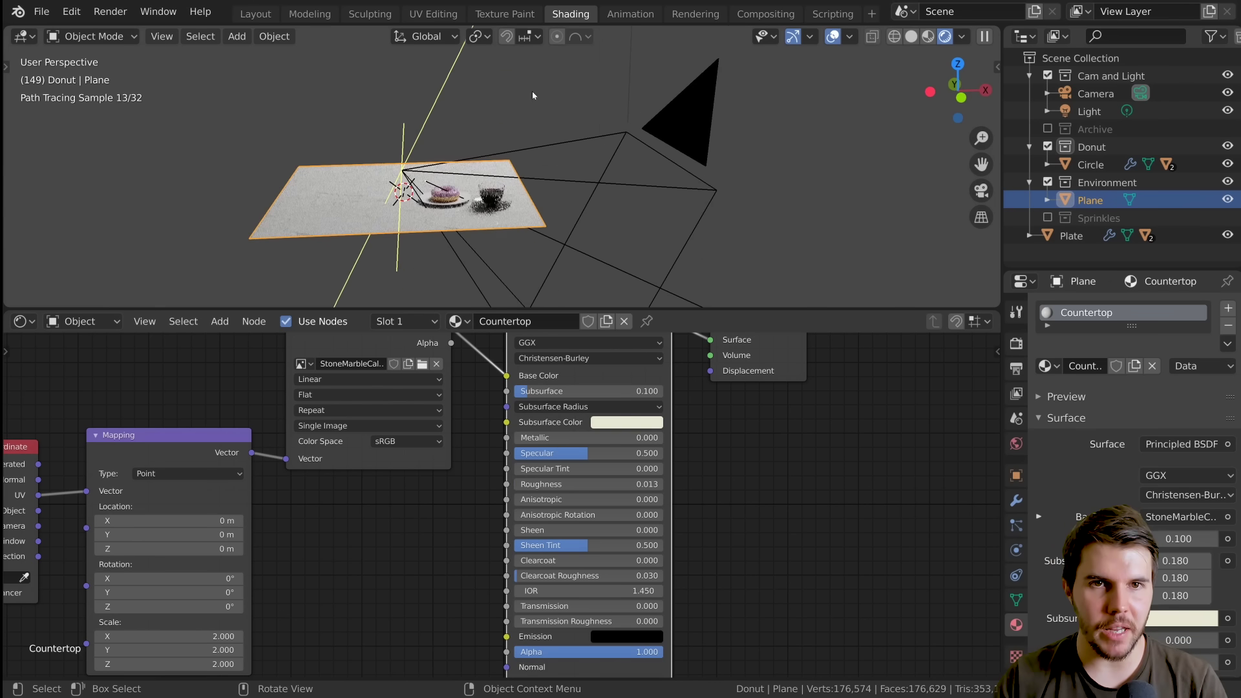
Switch to the Layout workspace and duplicate the tabletop plane about 1.2 m along the global X axis
{"action": "left_click", "coordinate": [256, 14]}
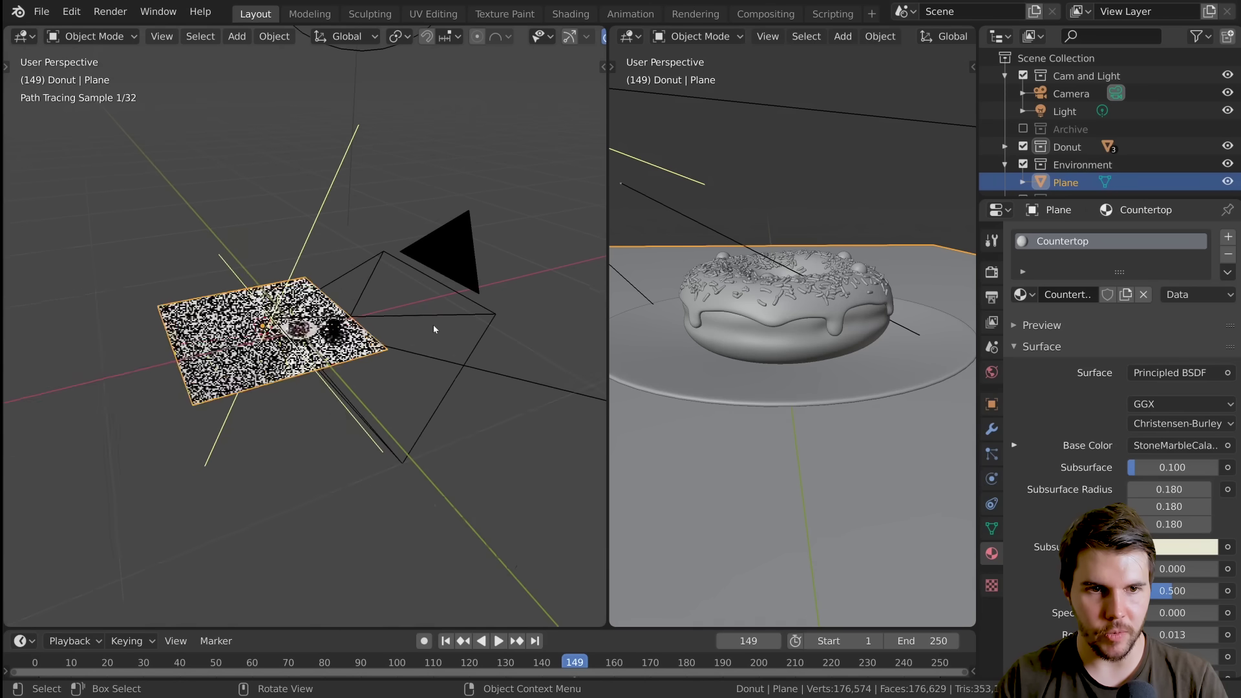
{"action": "middle_click_drag", "start_coordinate": [433, 329], "coordinate": [323, 342]}
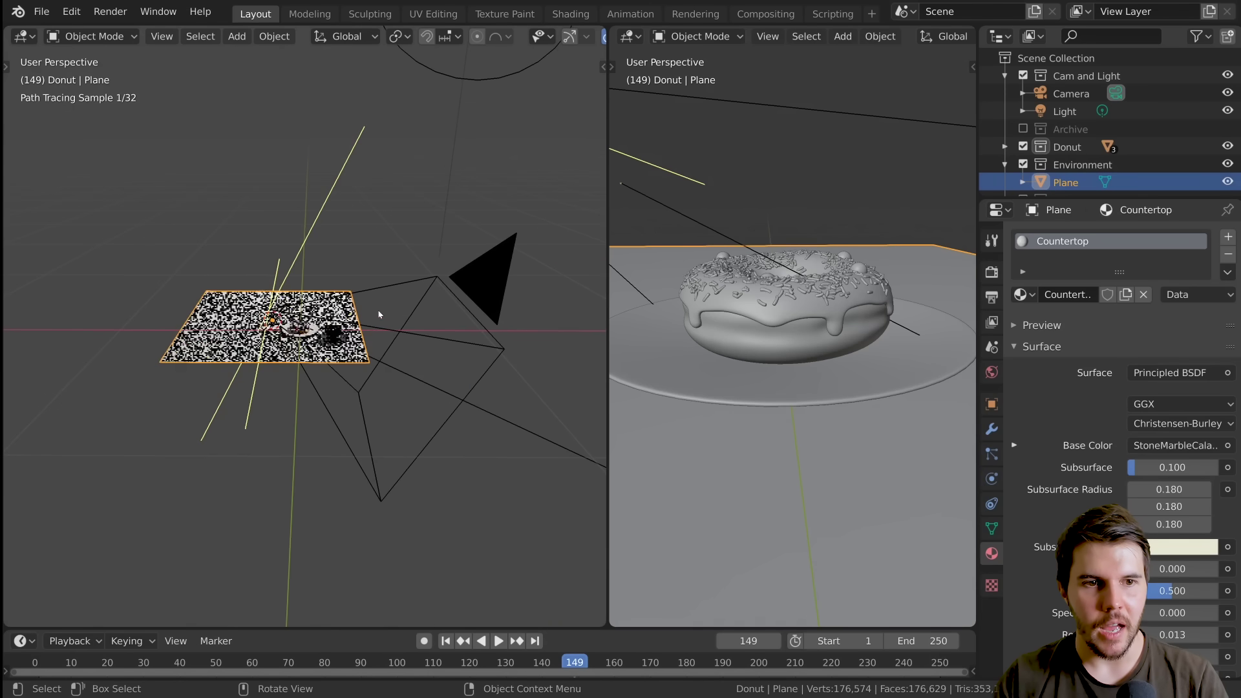
{"action": "key", "text": "shift+d"}
{"action": "key", "text": "x"}
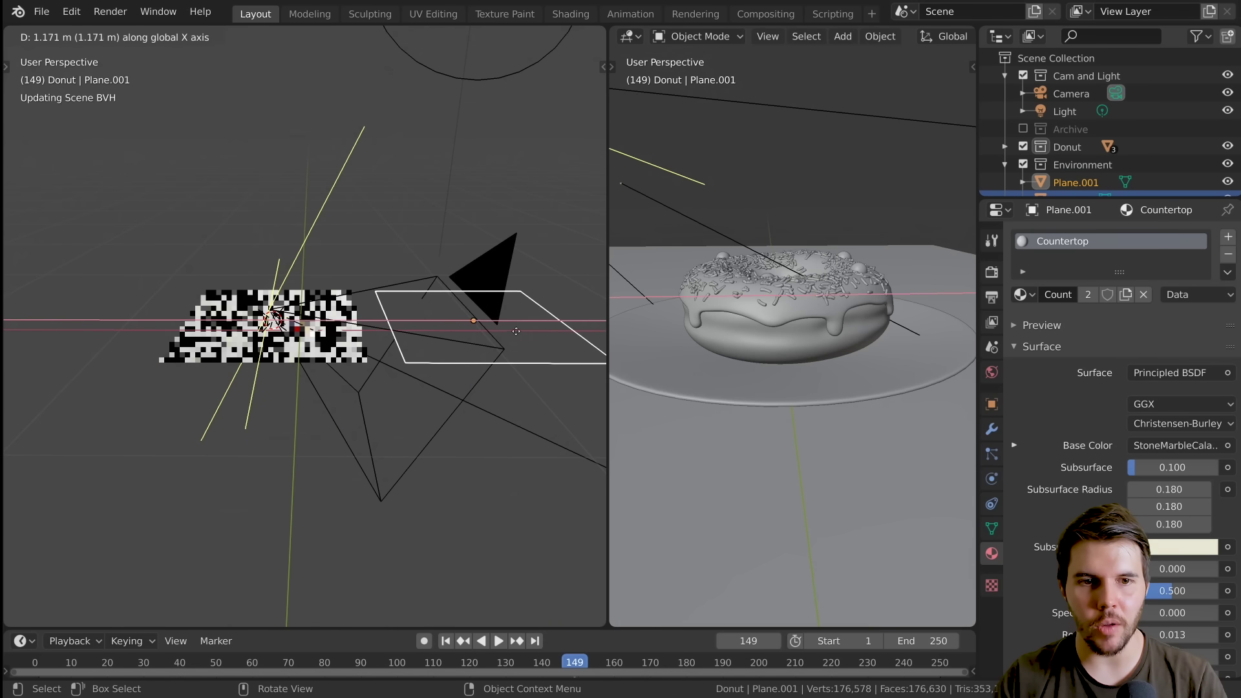
{"action": "left_click", "coordinate": [529, 324]}
{"action": "middle_click_drag", "start_coordinate": [470, 305], "coordinate": [448, 289]}
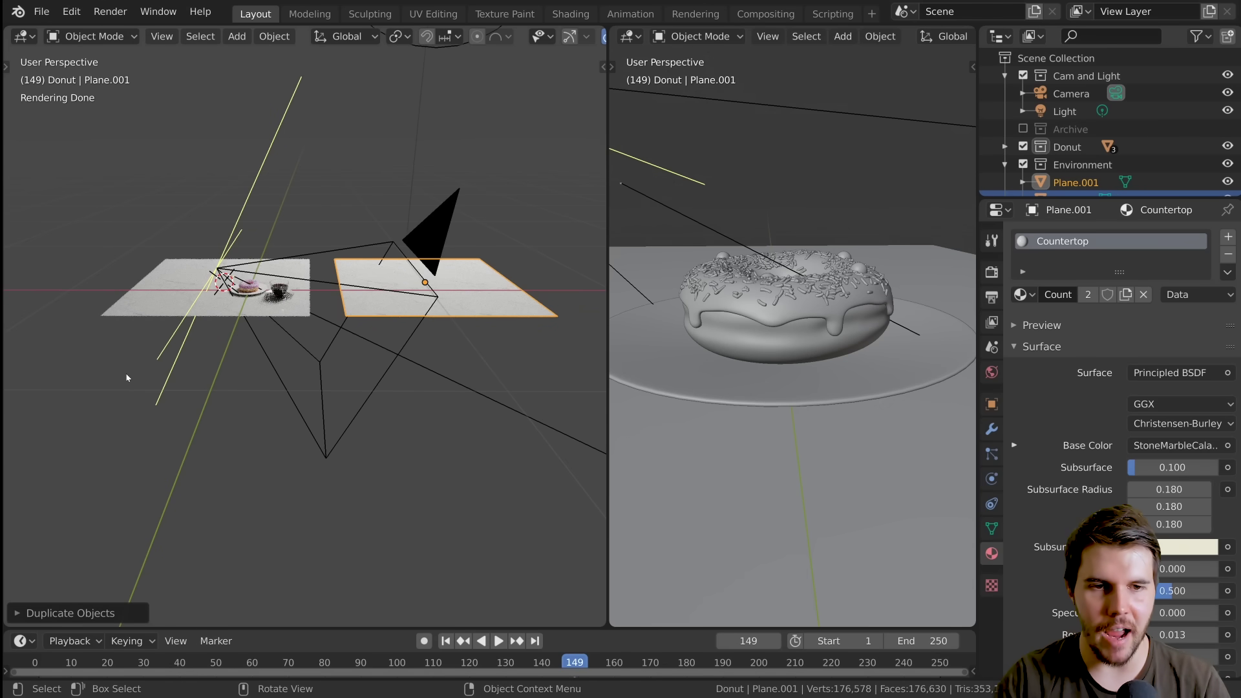
{"action": "scroll", "coordinate": [362, 325], "scroll_direction": "up", "scroll_amount": 2}
{"action": "scroll", "coordinate": [362, 325], "scroll_direction": "down", "scroll_amount": 2}
{"action": "middle_click_drag", "start_coordinate": [362, 325], "coordinate": [296, 315], "text": "shift"}
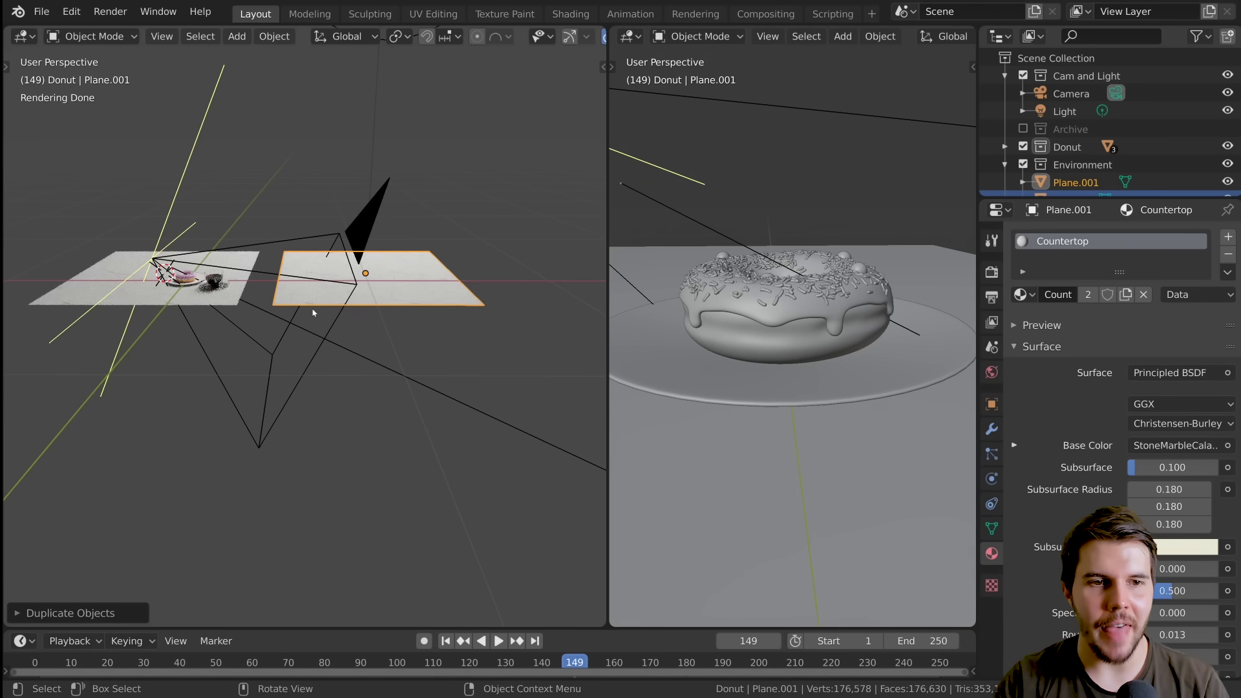
Reposition the duplicated plane along the global X axis to adjust its distance from the tabletop
{"action": "key", "text": "g"}
{"action": "key", "text": "x"}
{"action": "left_click", "coordinate": [349, 321]}
{"action": "middle_click_drag", "start_coordinate": [349, 321], "coordinate": [285, 384]}
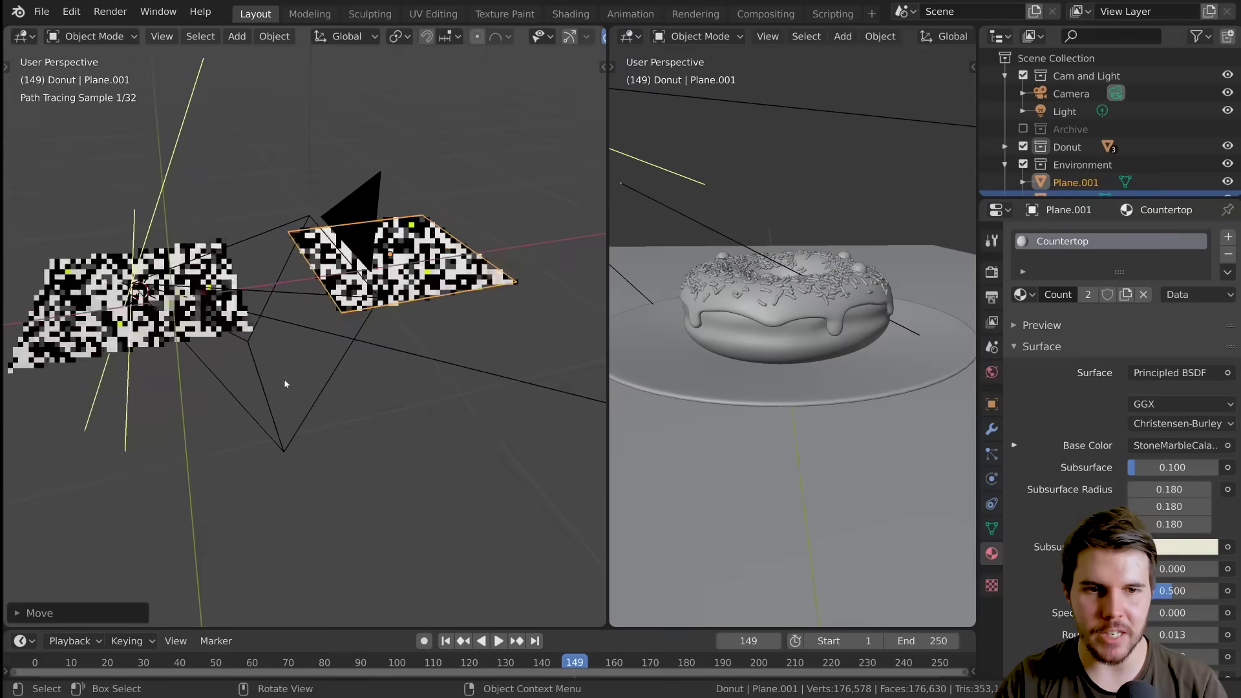
{"action": "key", "text": "g"}
{"action": "key", "text": "x"}
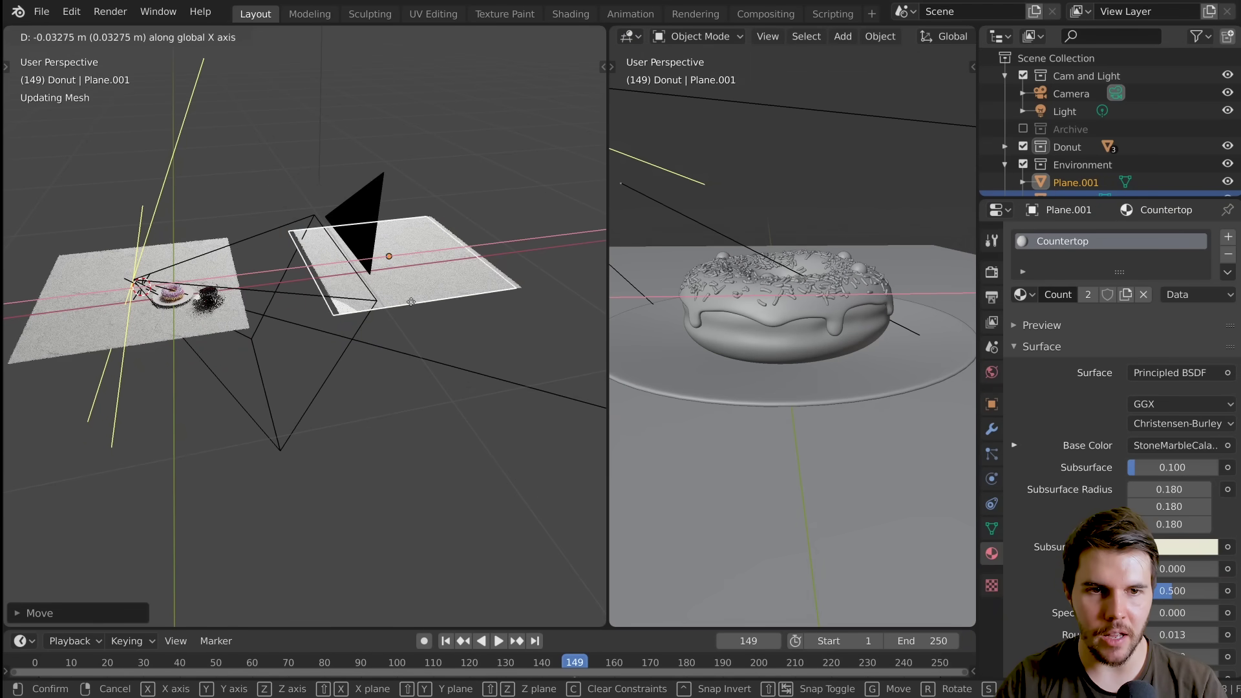
{"action": "left_click", "coordinate": [411, 302]}
{"action": "middle_click_drag", "start_coordinate": [411, 302], "coordinate": [476, 181]}
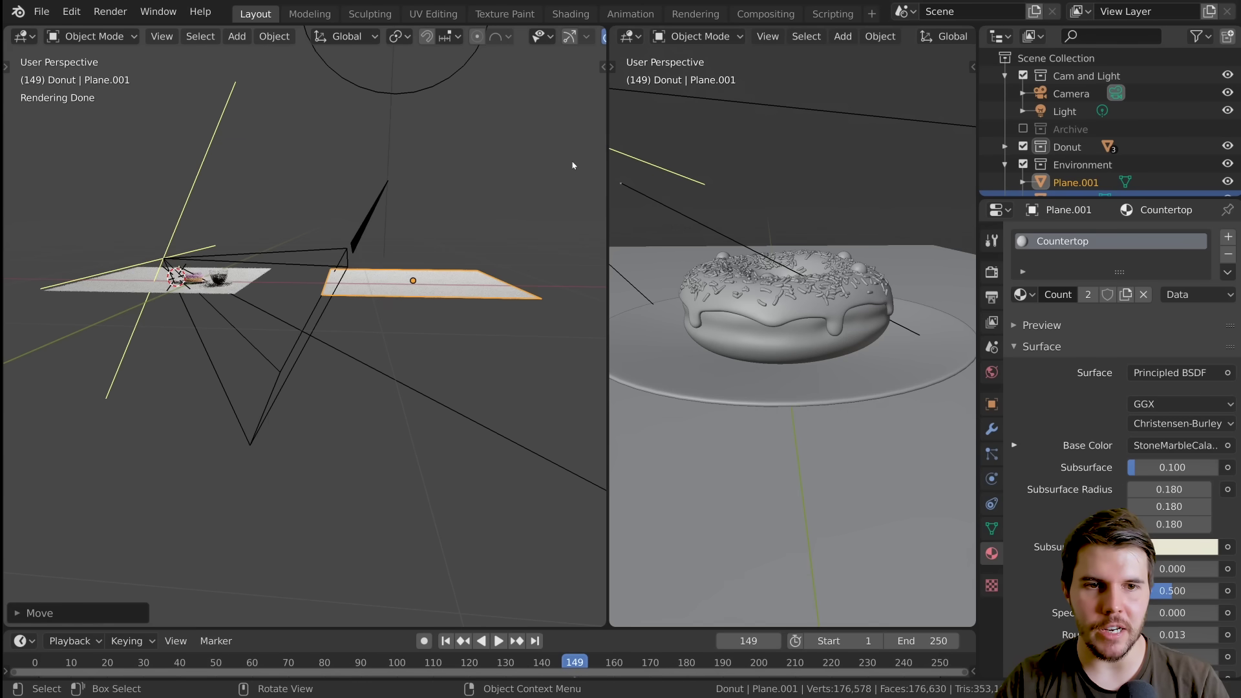
Rotate the duplicated plane -90 degrees about the global Y axis so that it stands upright
{"action": "key", "text": "r"}
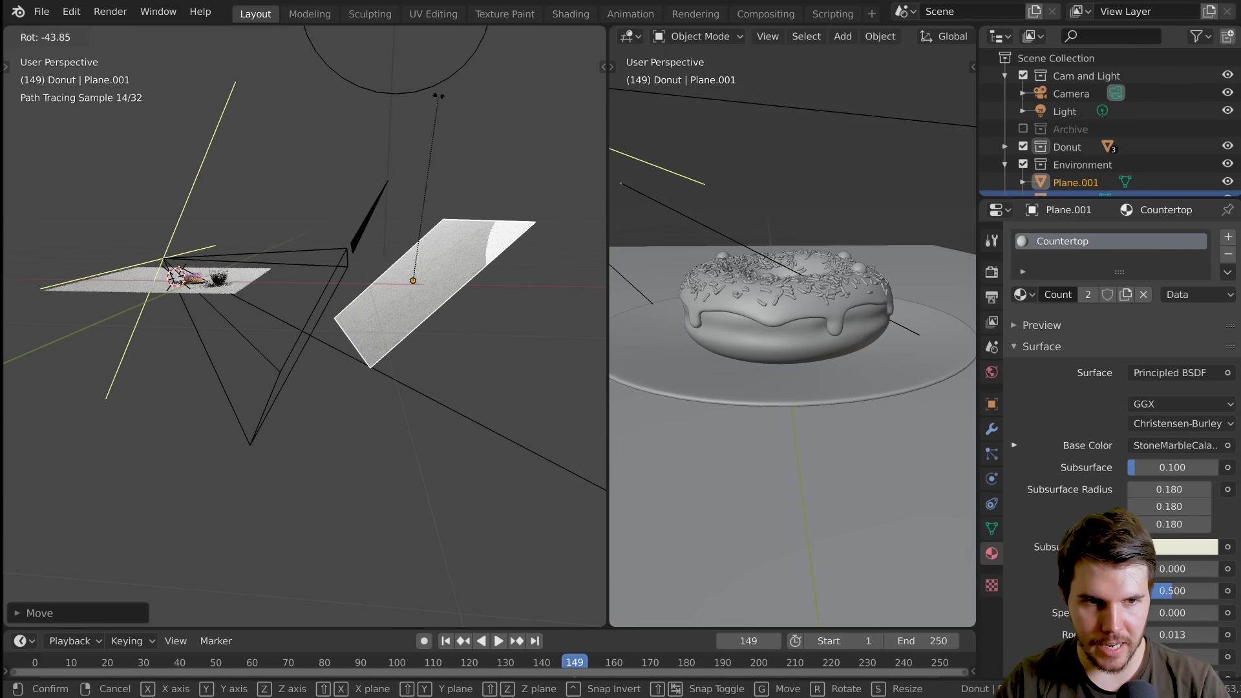
{"action": "key", "text": "y"}
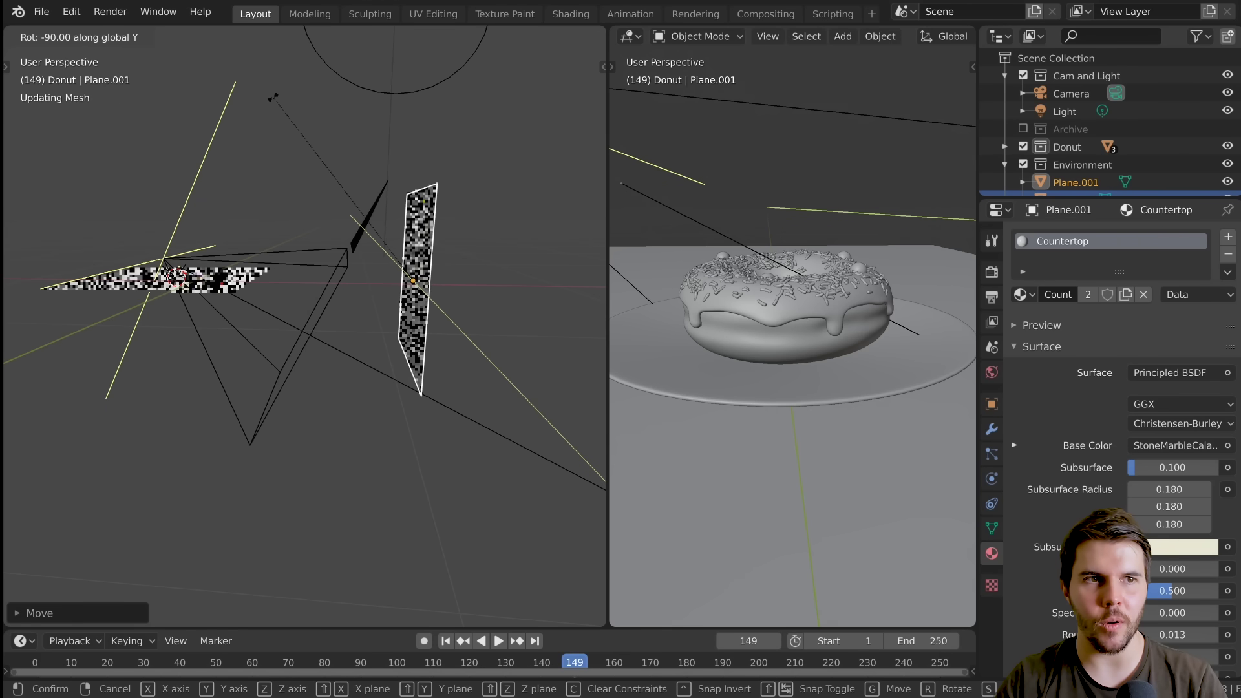
{"action": "left_click", "coordinate": [272, 97]}
{"action": "mouse_move", "coordinate": [274, 100]}
{"action": "middle_mouse_down"}
{"action": "mouse_move", "coordinate": [362, 194]}
{"action": "mouse_move", "coordinate": [513, 304]}
{"action": "mouse_move", "coordinate": [471, 334]}
{"action": "mouse_move", "coordinate": [498, 157]}
{"action": "middle_mouse_up"}
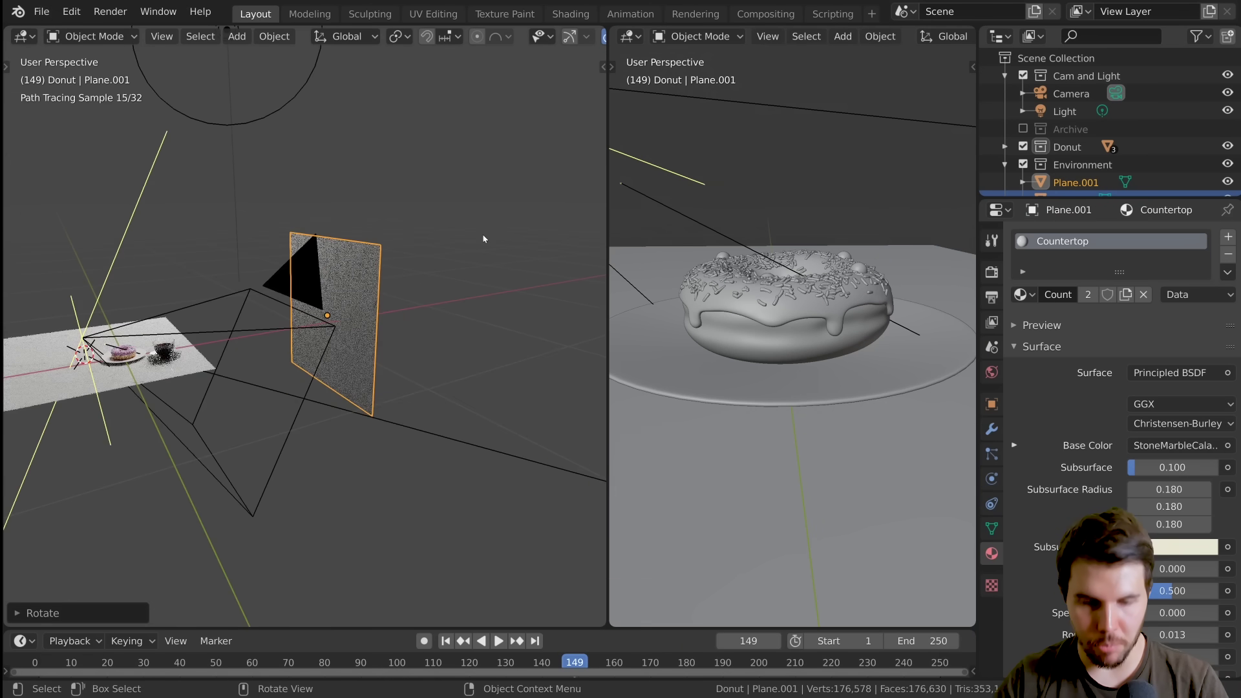
In solid shading, show the Face Orientation overlay to inspect which way both planes face, and hide the overlay again
{"action": "scroll", "coordinate": [556, 39], "scroll_direction": "down", "scroll_amount": 5}
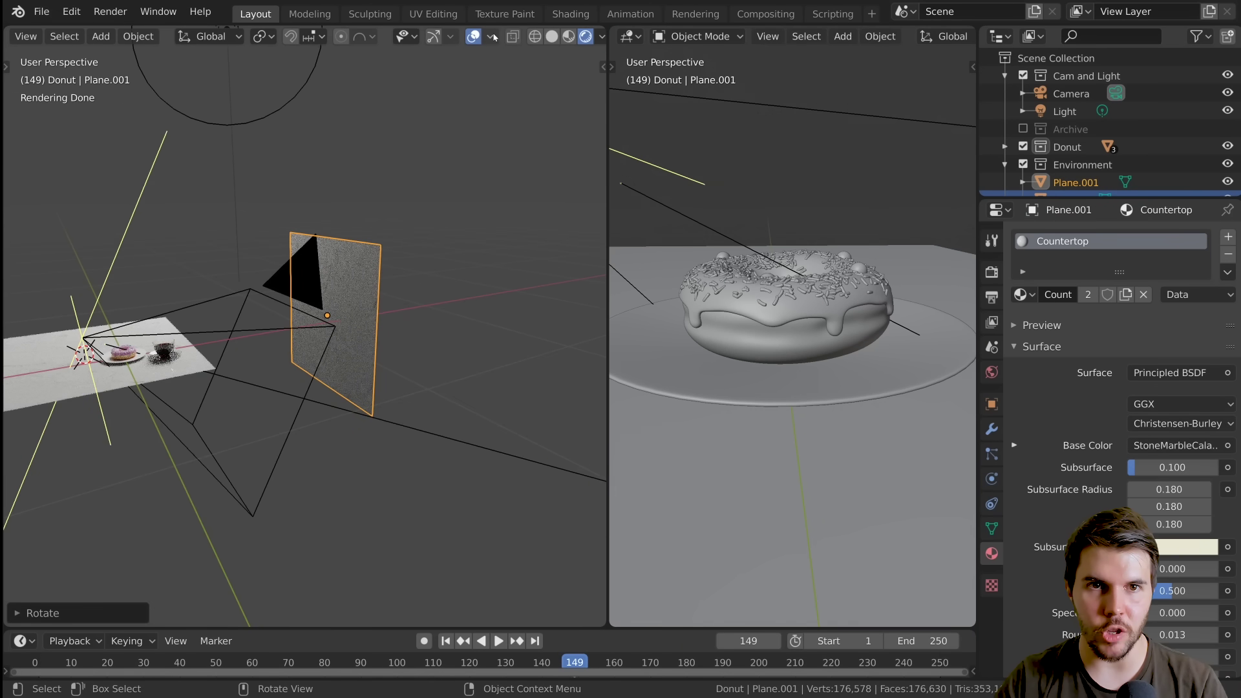
{"action": "key", "text": "z"}
{"action": "left_click", "coordinate": [582, 116]}
{"action": "left_click", "coordinate": [490, 37]}
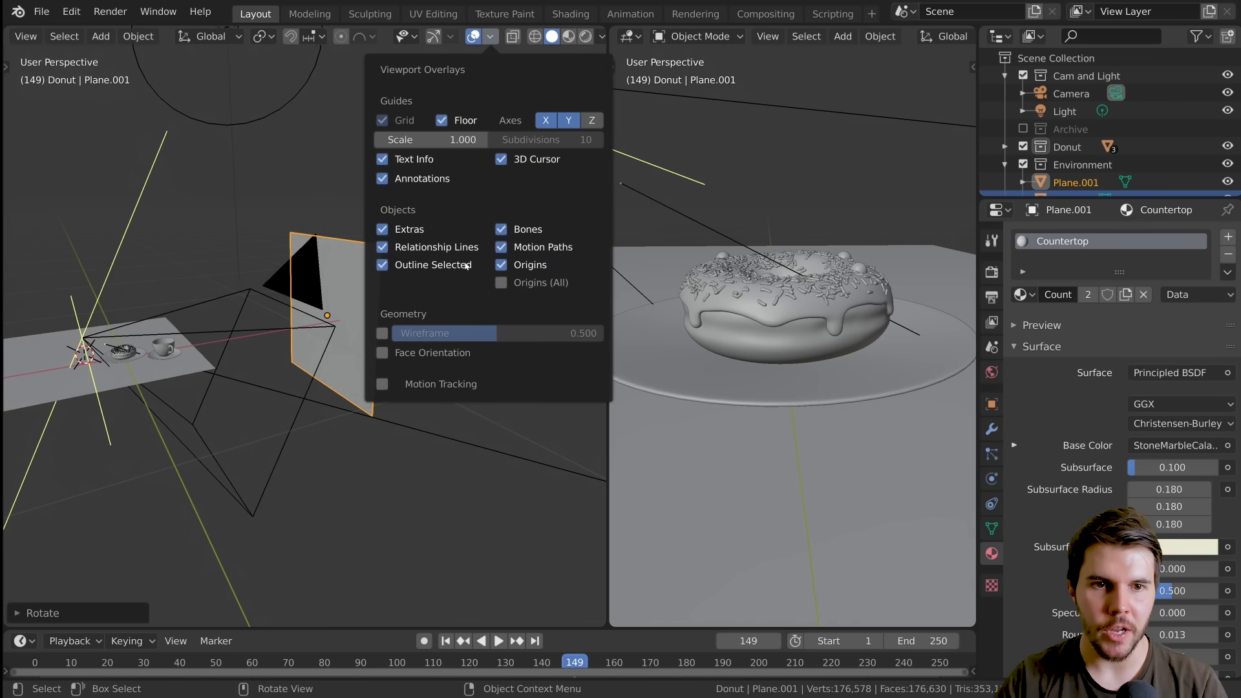
{"action": "left_click", "coordinate": [382, 352]}
{"action": "middle_click_drag", "start_coordinate": [349, 346], "coordinate": [463, 335]}
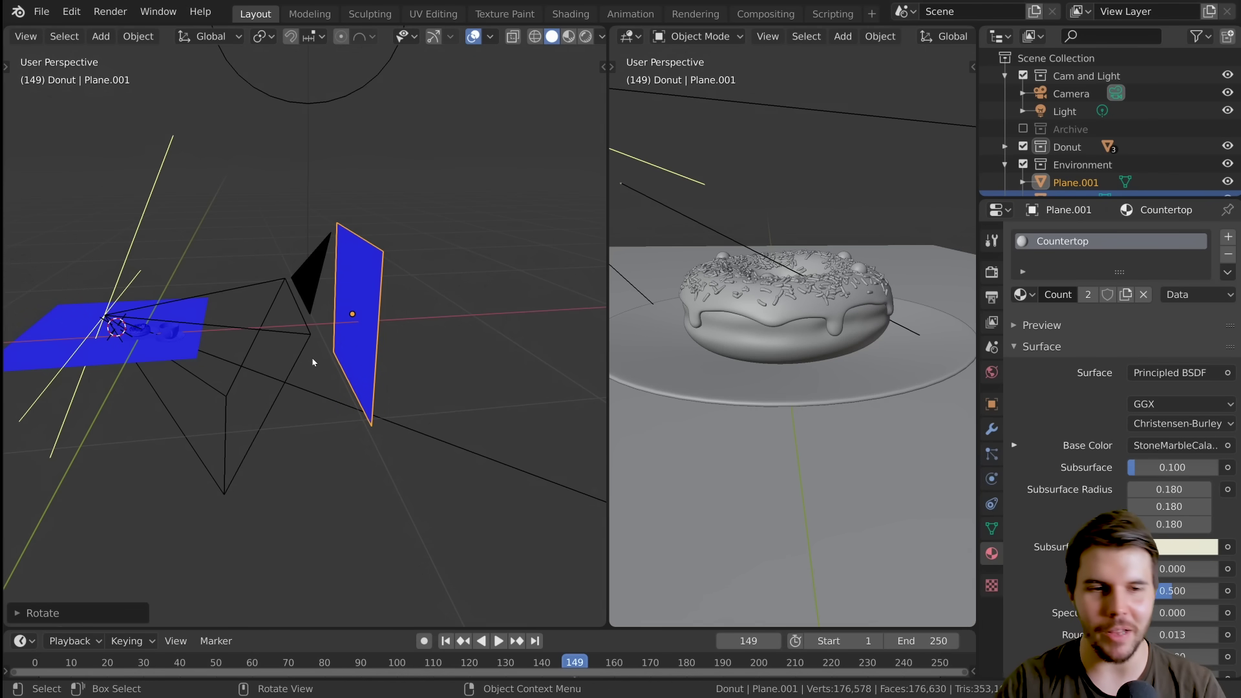
{"action": "middle_click_drag", "start_coordinate": [313, 362], "coordinate": [452, 248]}
{"action": "left_click", "coordinate": [491, 37]}
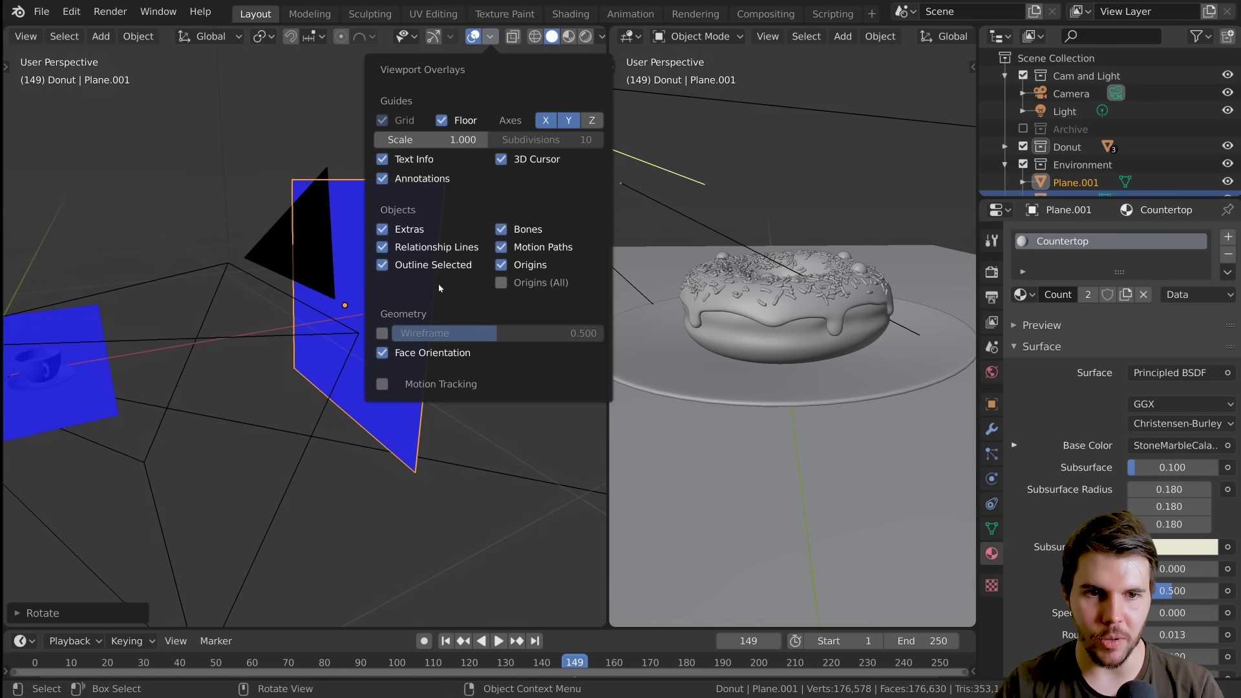
{"action": "left_click", "coordinate": [406, 352]}
{"action": "middle_click_drag", "start_coordinate": [345, 298], "coordinate": [304, 304]}
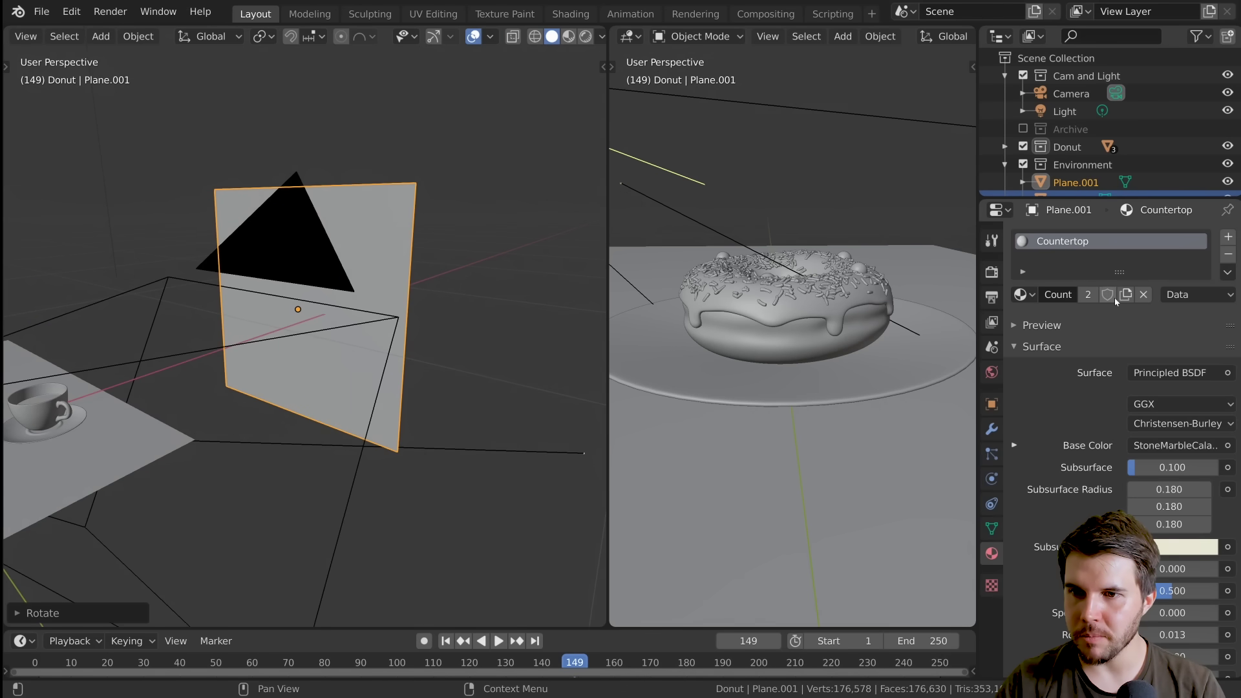
Replace the upright plane's shared Countertop material with a new material named Brick
{"action": "left_click", "coordinate": [1142, 294]}
{"action": "left_click", "coordinate": [1121, 295]}
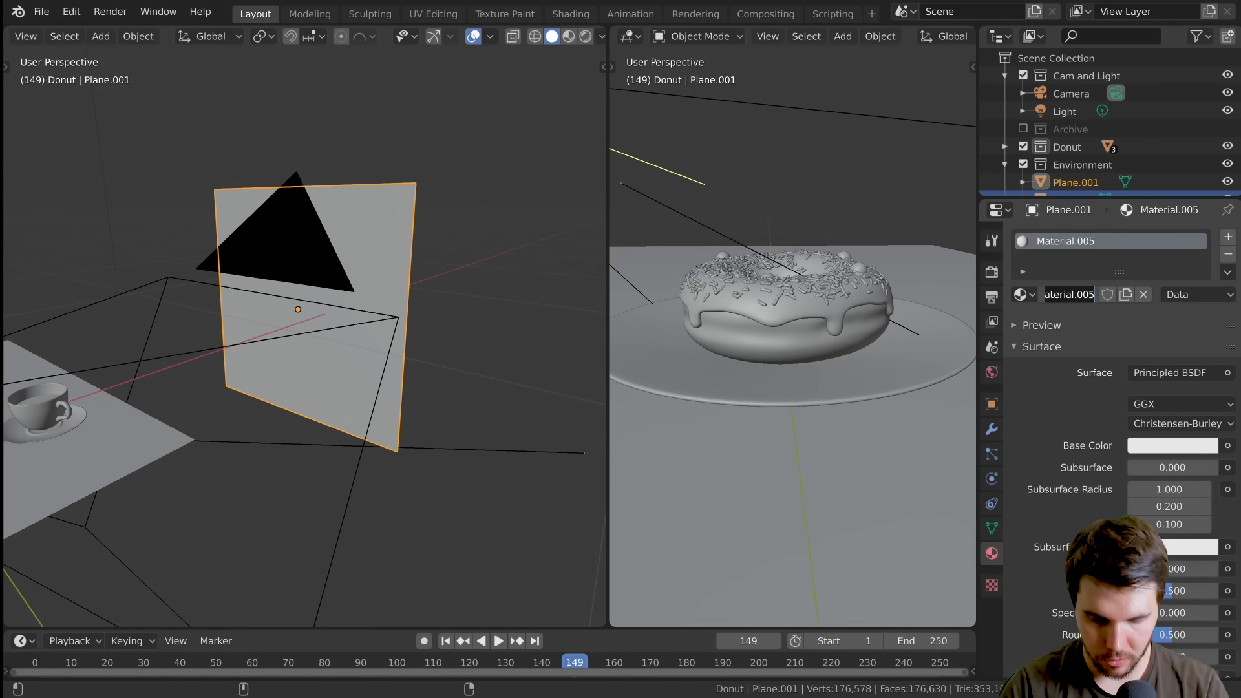
{"action": "type", "text": "Brick"}
{"action": "key", "text": "Return"}
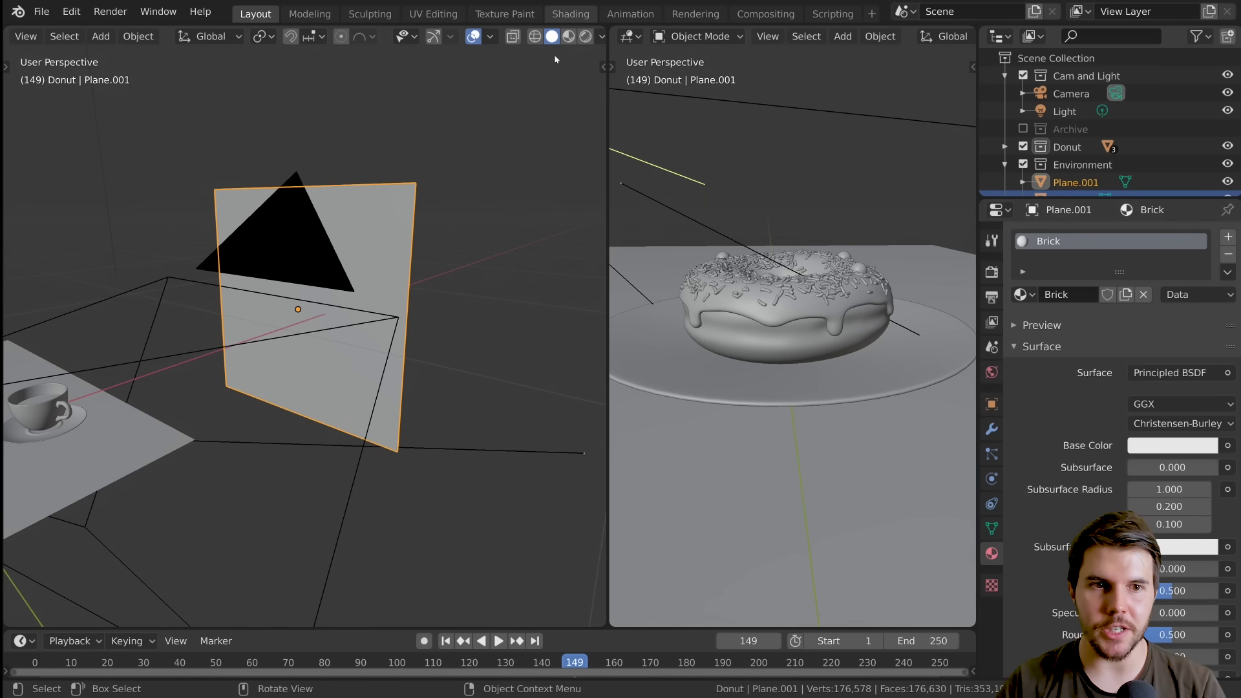
Switch to the Shading workspace and, looking through the camera, move the upright plane slightly
{"action": "left_click", "coordinate": [570, 14]}
{"action": "key", "text": "KP_0"}
{"action": "key", "text": "g"}
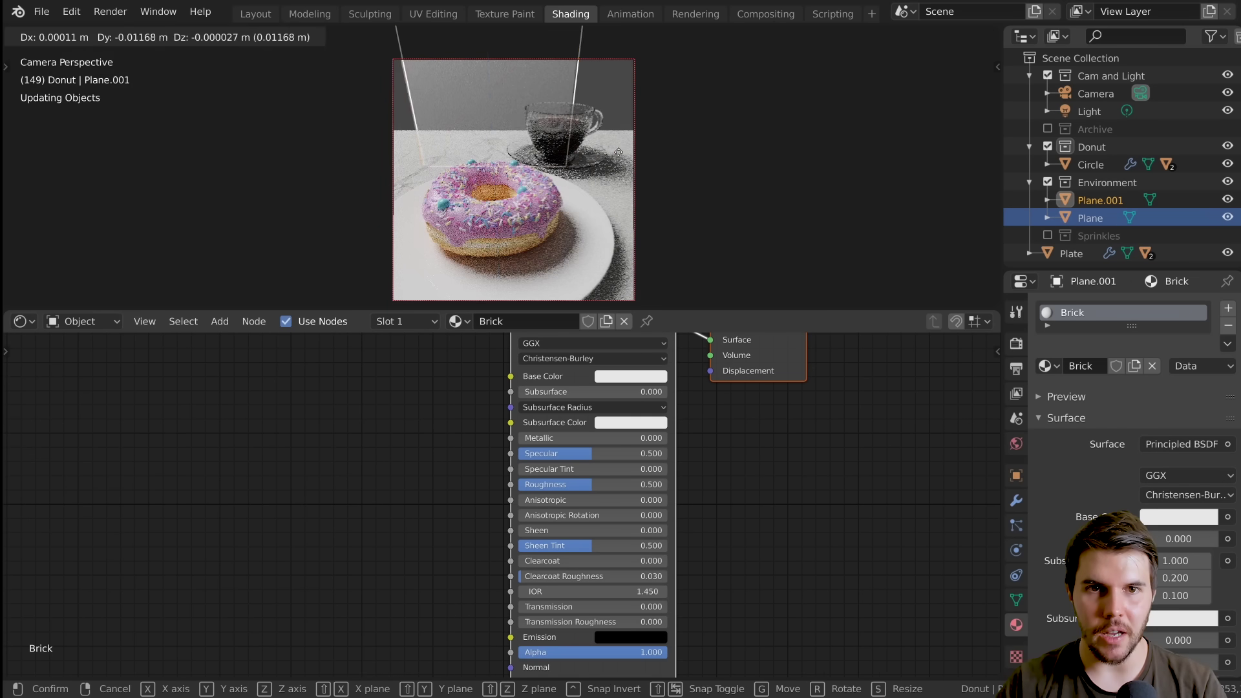
{"action": "left_click", "coordinate": [641, 155]}
{"action": "key", "text": "s"}
{"action": "right_click", "coordinate": [719, 163]}
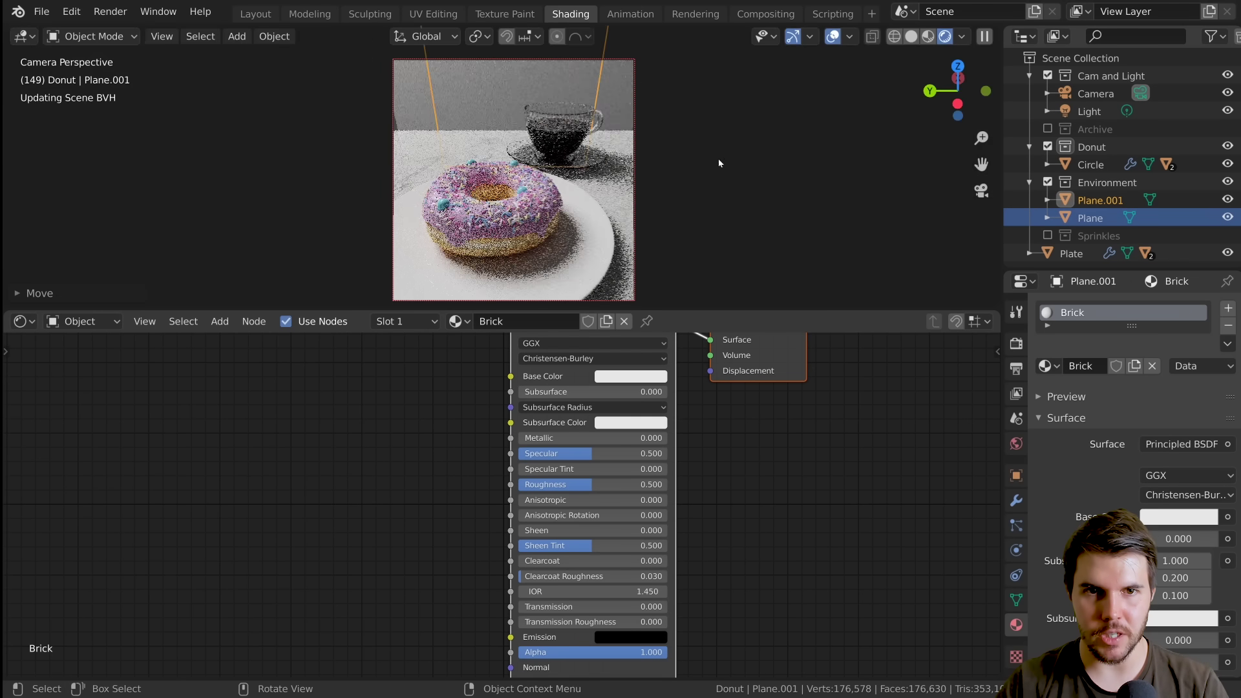
Move the upright plane about 0.4 m along the negative global X axis, closer to the tabletop, and return to camera view
{"action": "middle_click_drag", "start_coordinate": [719, 163], "coordinate": [604, 185]}
{"action": "scroll", "coordinate": [630, 169], "scroll_direction": "down", "scroll_amount": 6}
{"action": "key", "text": "g"}
{"action": "key", "text": "x"}
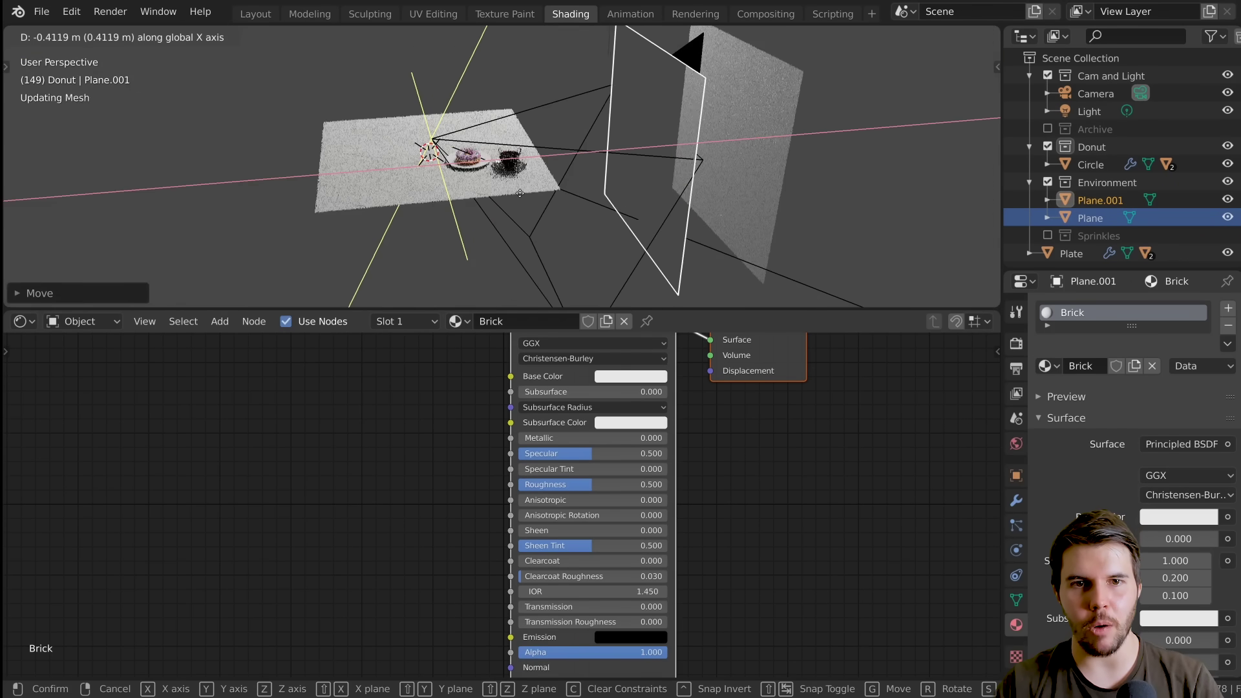
{"action": "left_click", "coordinate": [507, 194]}
{"action": "key", "text": "KP_0"}
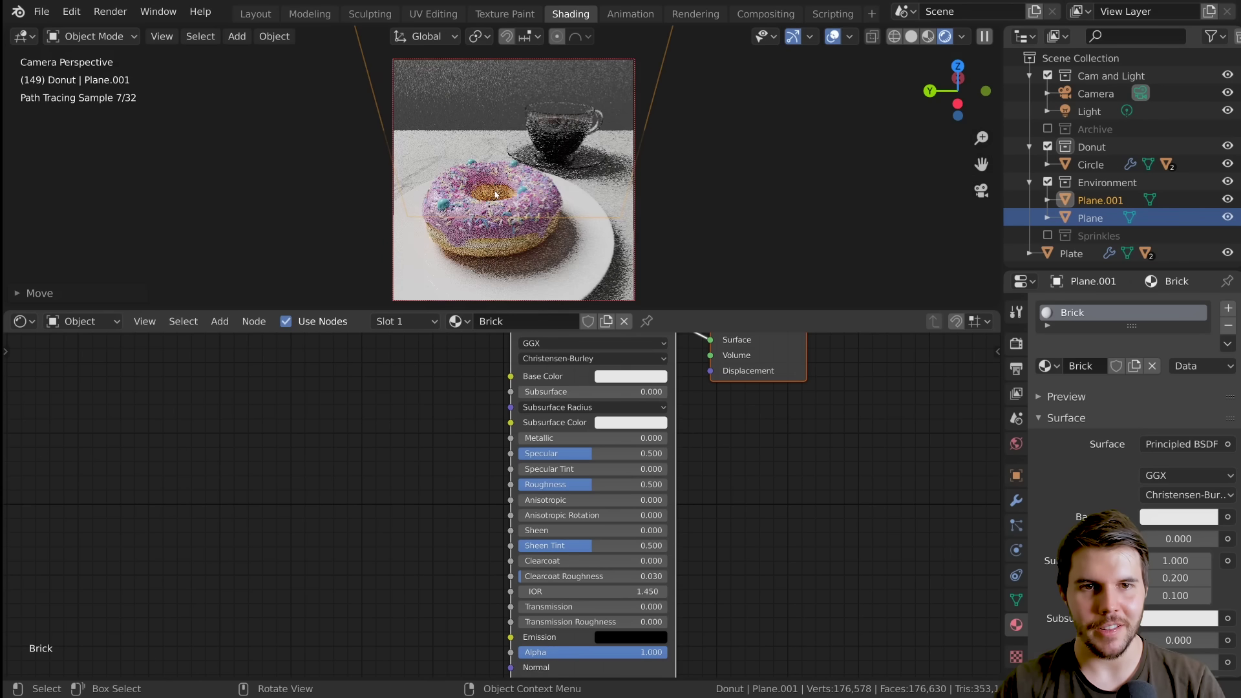
Shift the upright plane along the global Y axis in camera view and reselect it to show its Brick shader nodes
{"action": "key", "text": "g"}
{"action": "key", "text": "y"}
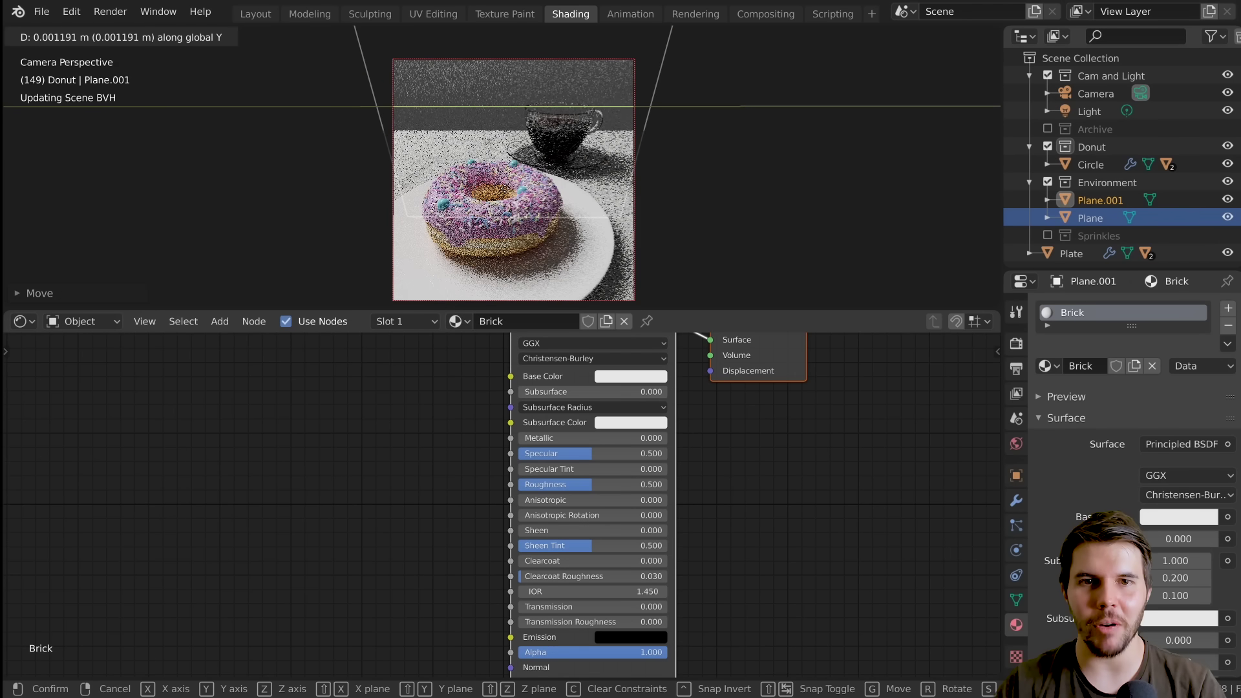
{"action": "left_click", "coordinate": [517, 182]}
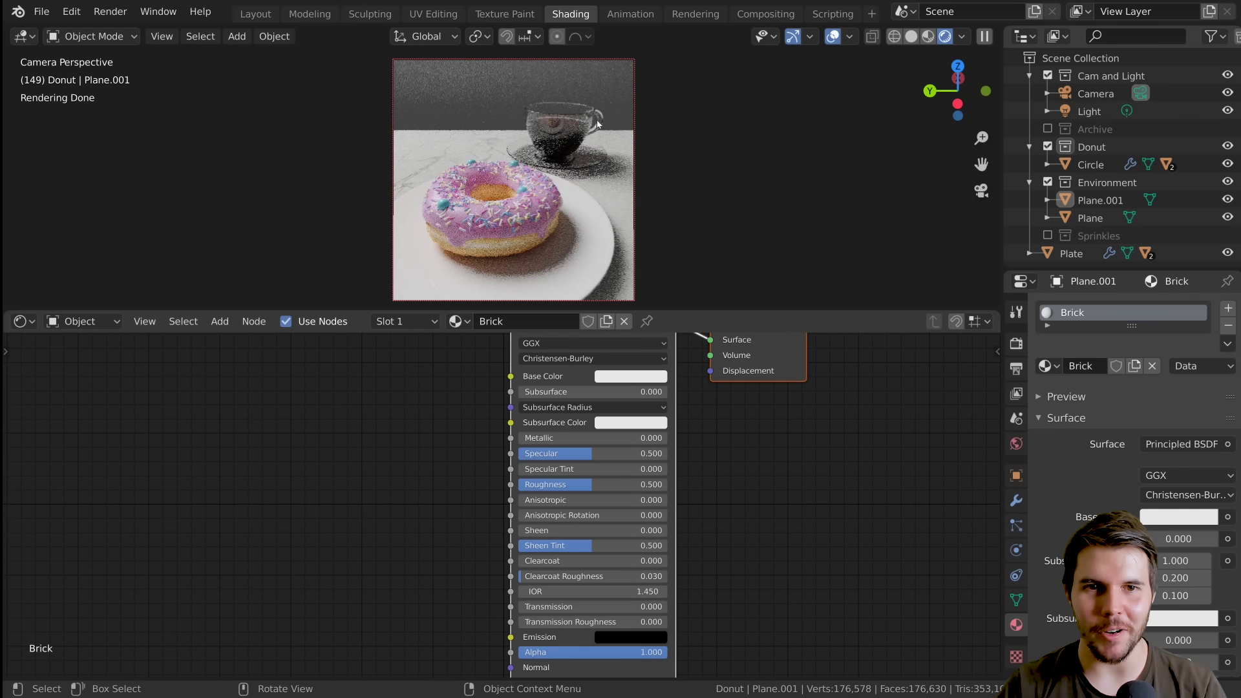
{"action": "left_click", "coordinate": [500, 110]}
{"action": "scroll", "coordinate": [634, 490], "scroll_direction": "down", "scroll_amount": 3}
{"action": "scroll", "coordinate": [634, 490], "scroll_direction": "up", "scroll_amount": 1}
{"action": "middle_click_drag", "start_coordinate": [599, 465], "coordinate": [662, 459]}
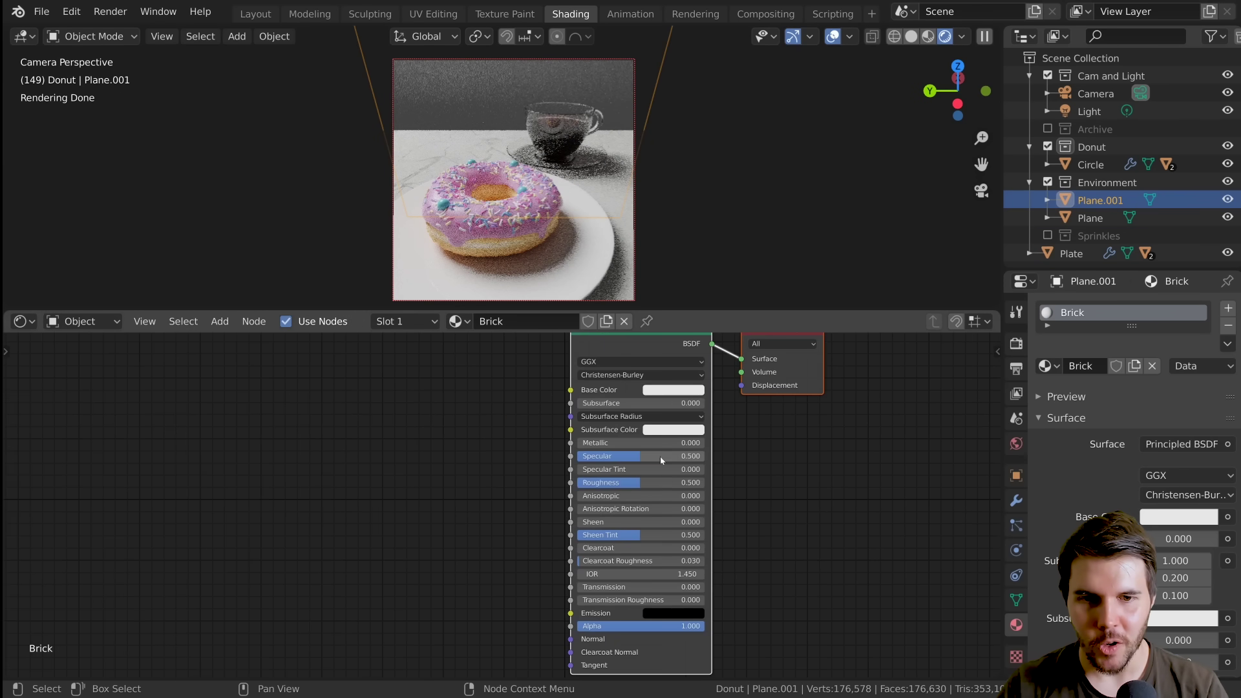
{"action": "left_click", "coordinate": [528, 452]}
Switch to the Poliigon website in the browser and list the free textures in the Bricks category
{"action": "key", "text": "alt+Tab"}
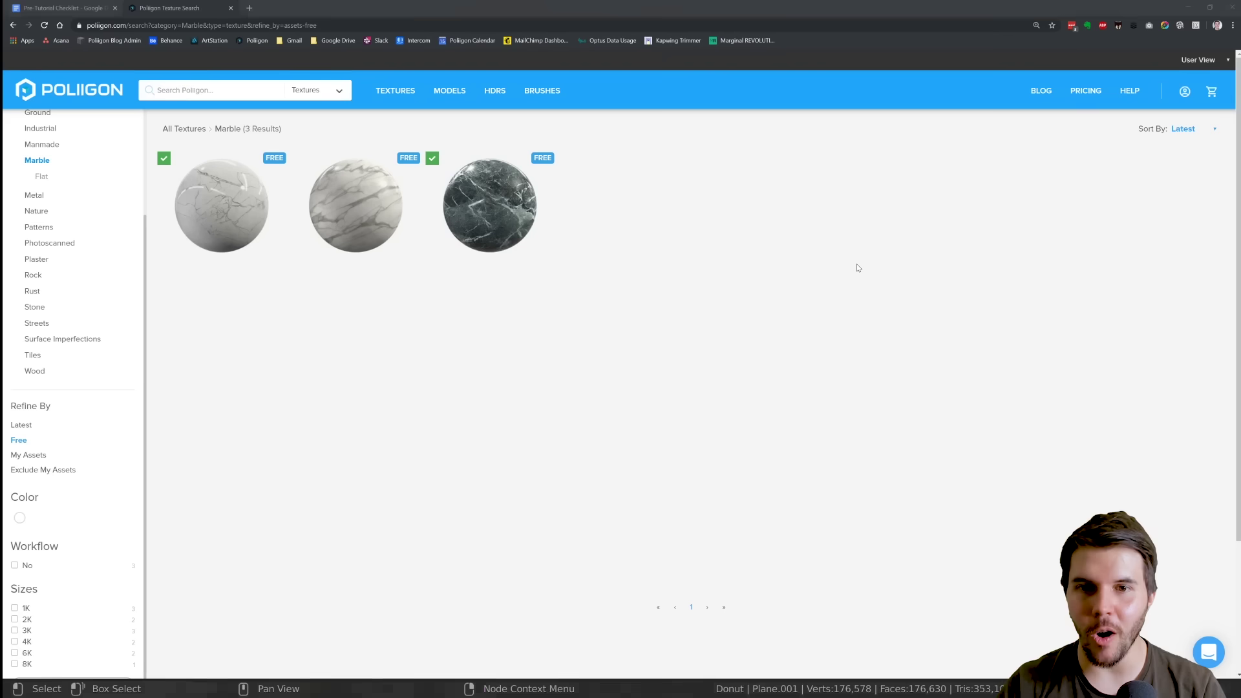
{"action": "mouse_move", "coordinate": [469, 208]}
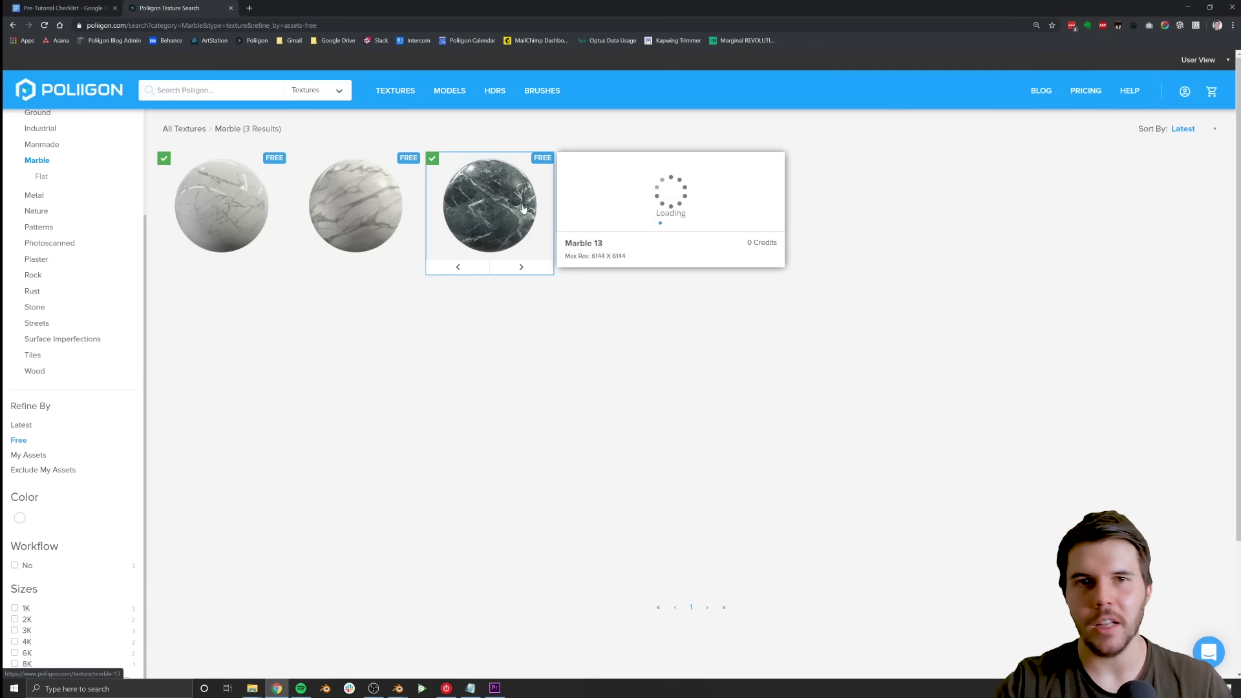
{"action": "scroll", "coordinate": [724, 349], "scroll_direction": "down", "scroll_amount": 2}
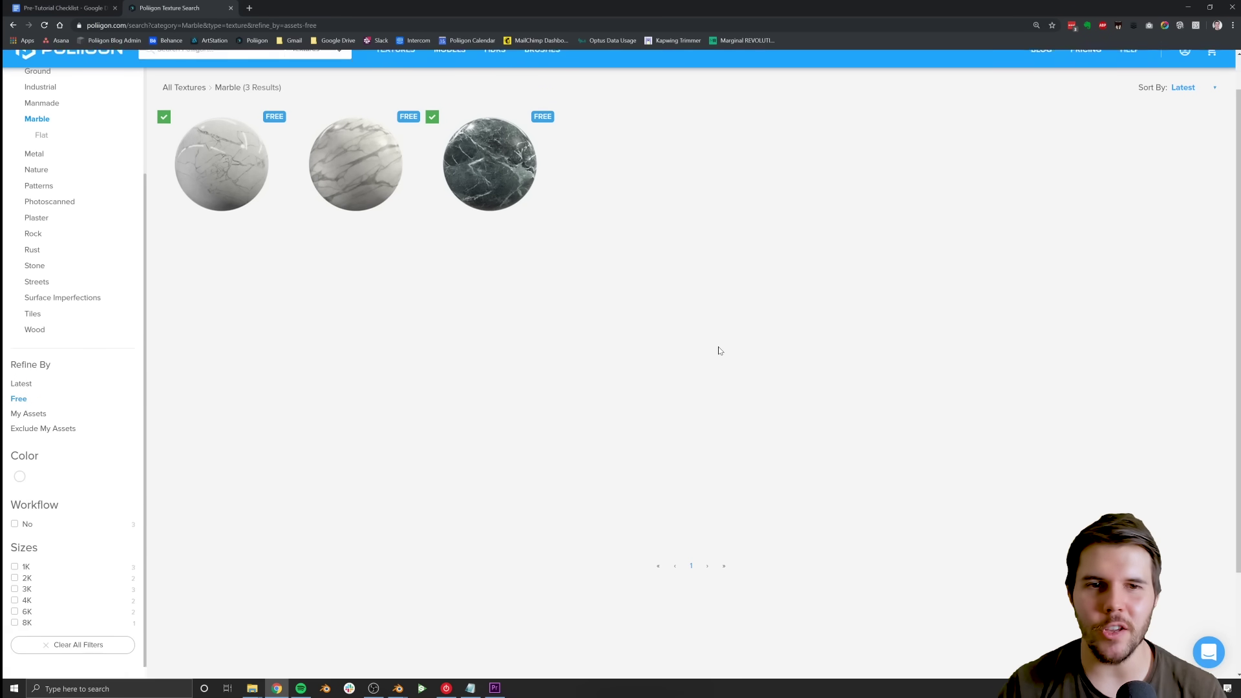
{"action": "scroll", "coordinate": [75, 323], "scroll_direction": "up", "scroll_amount": 5}
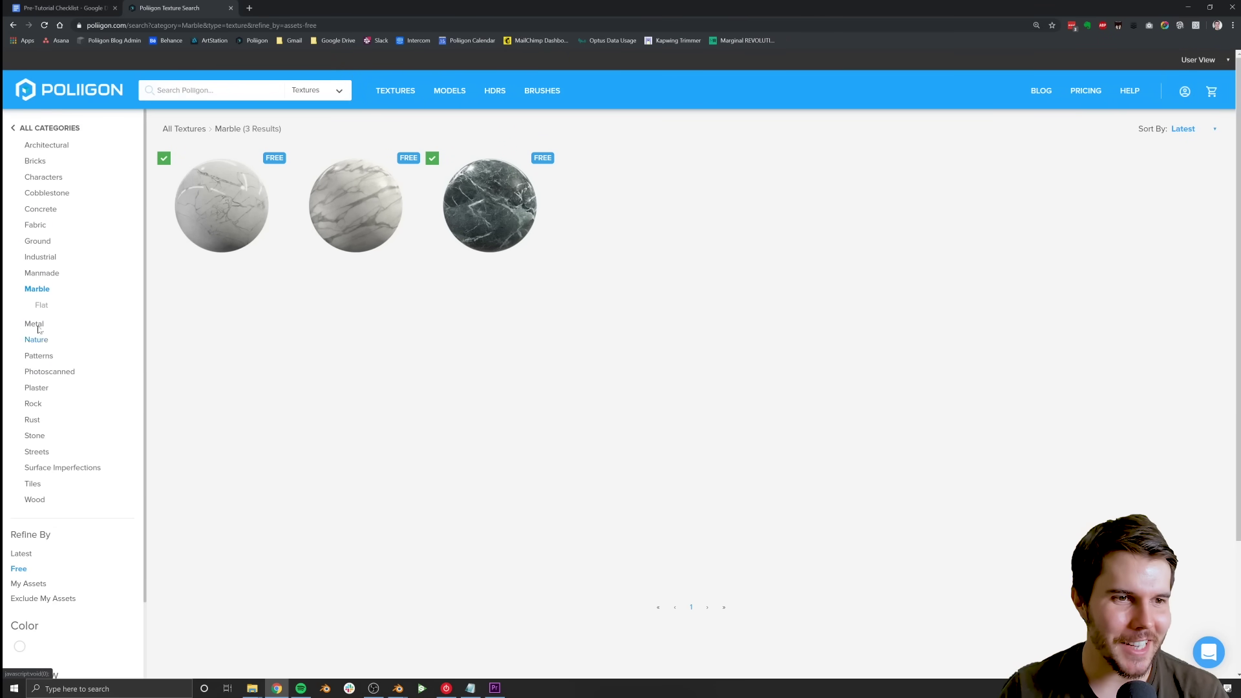
{"action": "left_click", "coordinate": [34, 161]}
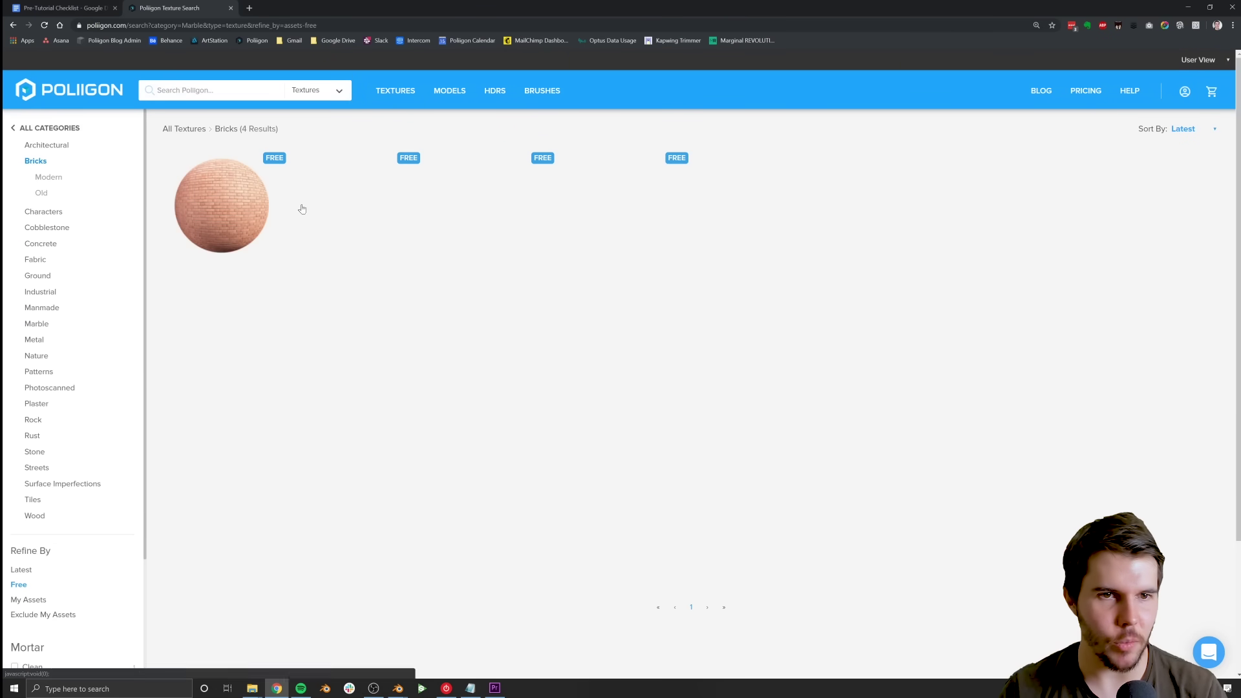
{"action": "scroll", "coordinate": [47, 501], "scroll_direction": "down", "scroll_amount": 3}
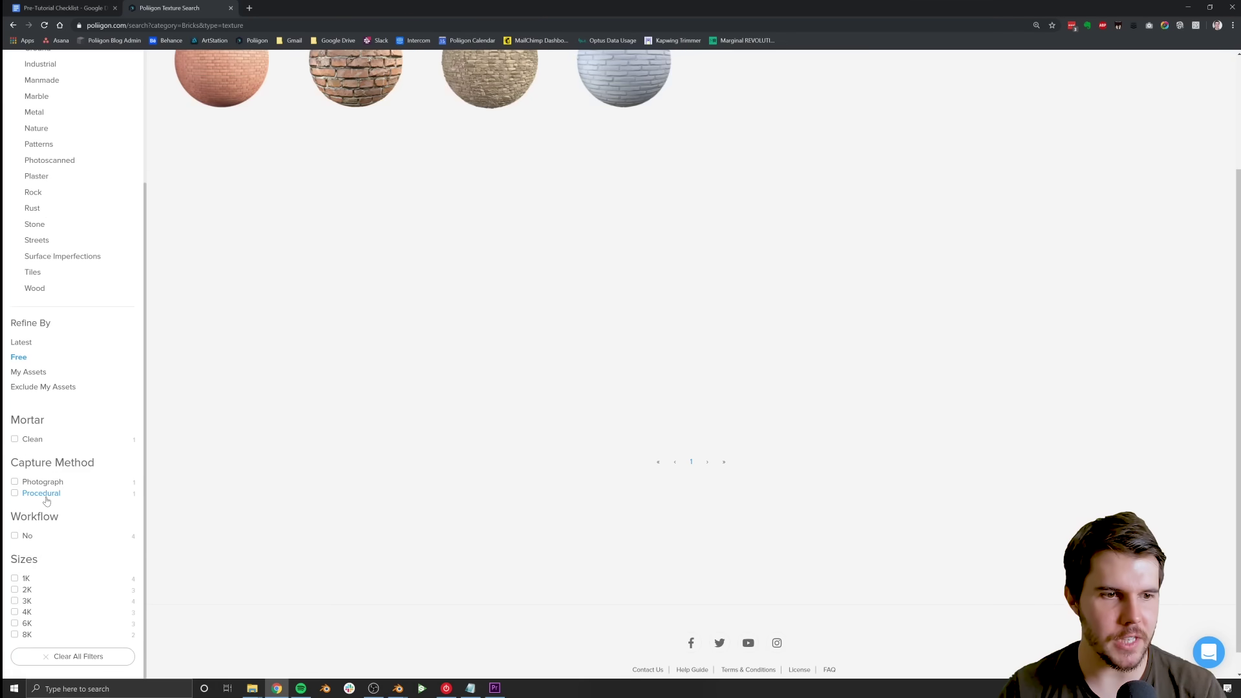
{"action": "left_click", "coordinate": [19, 360]}
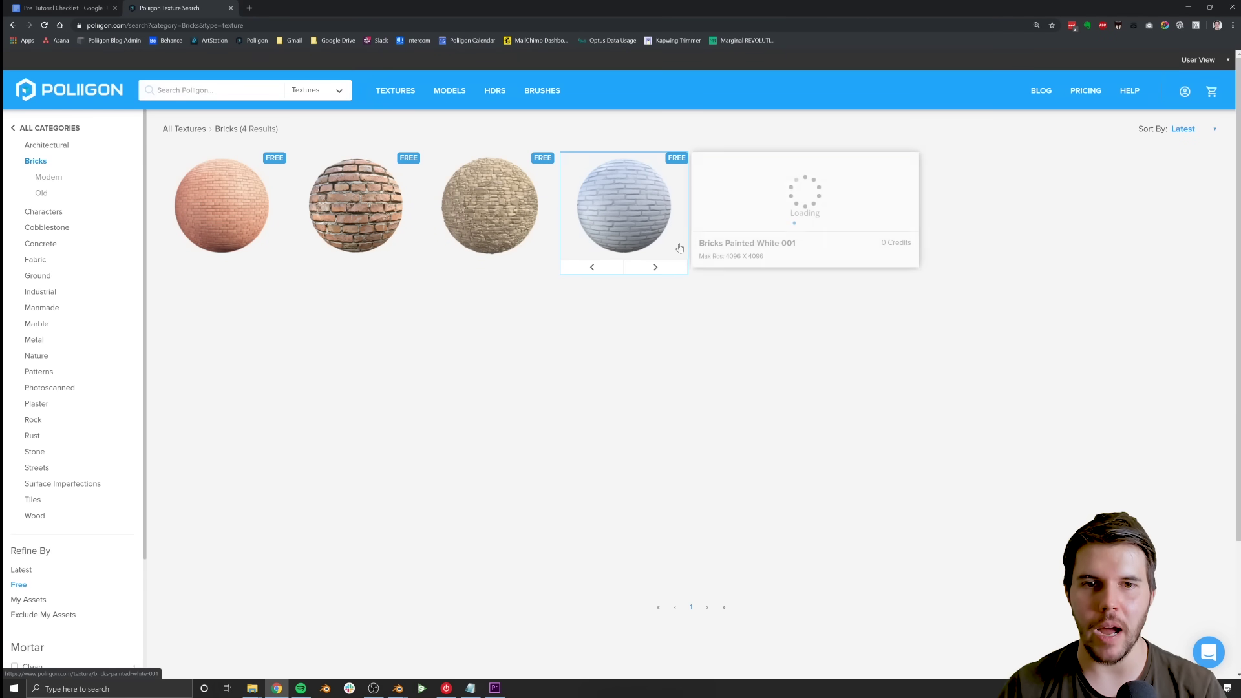
Open the Bricks Painted White 001 texture and preview its Normals map
{"action": "left_click", "coordinate": [623, 207]}
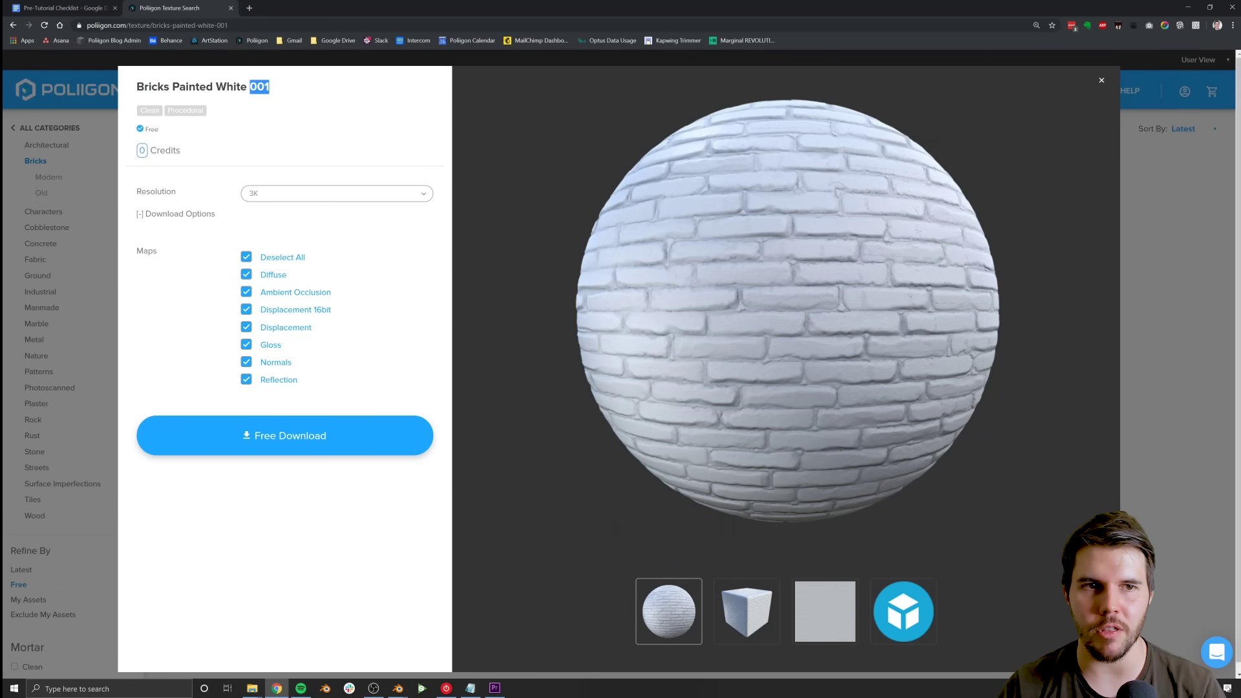
{"action": "key", "text": "Escape"}
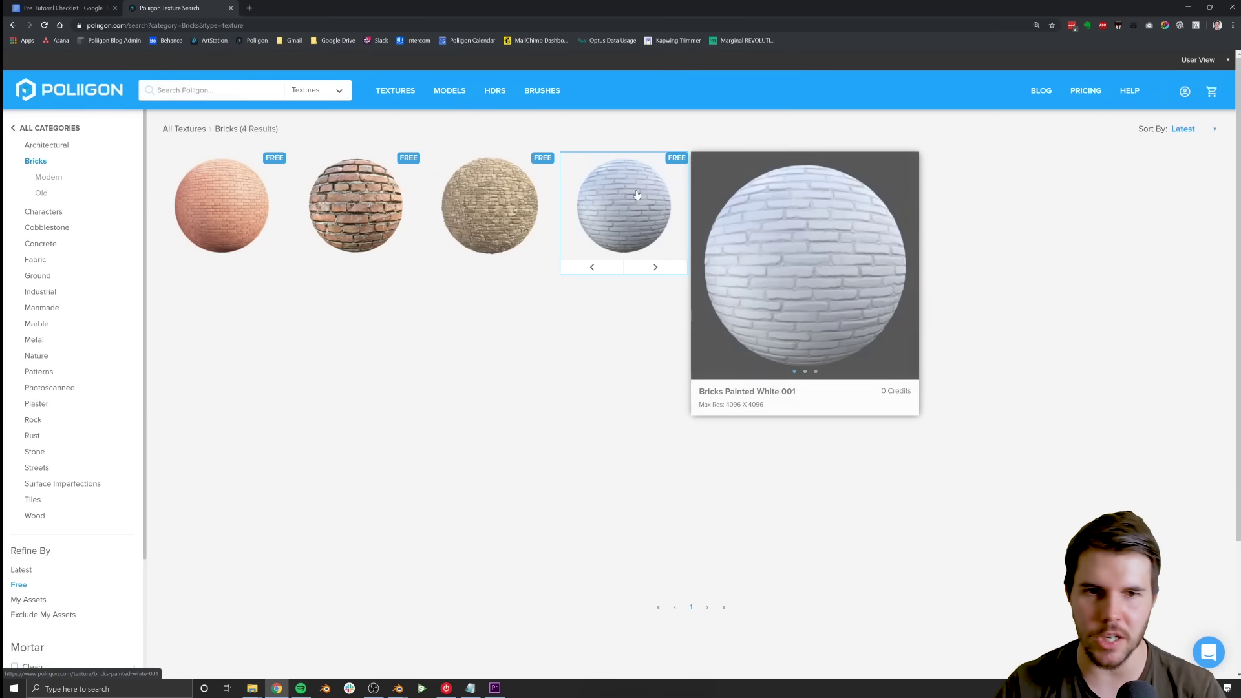
{"action": "left_click", "coordinate": [636, 194]}
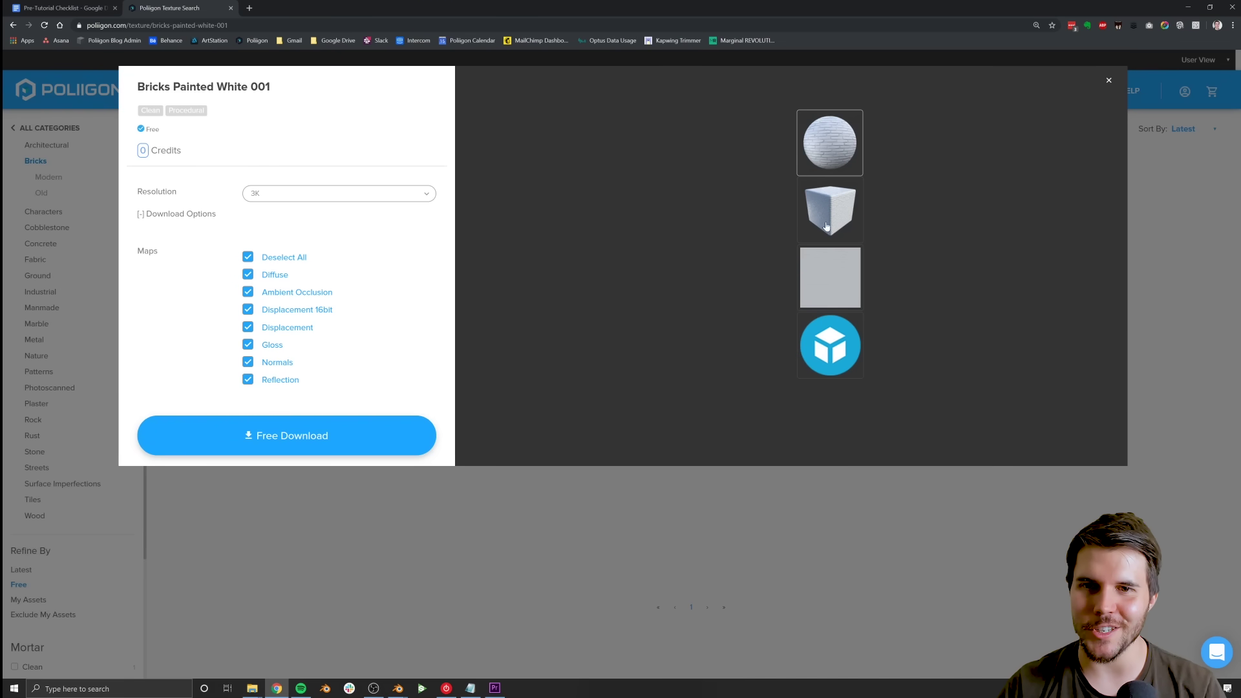
{"action": "left_click", "coordinate": [250, 273]}
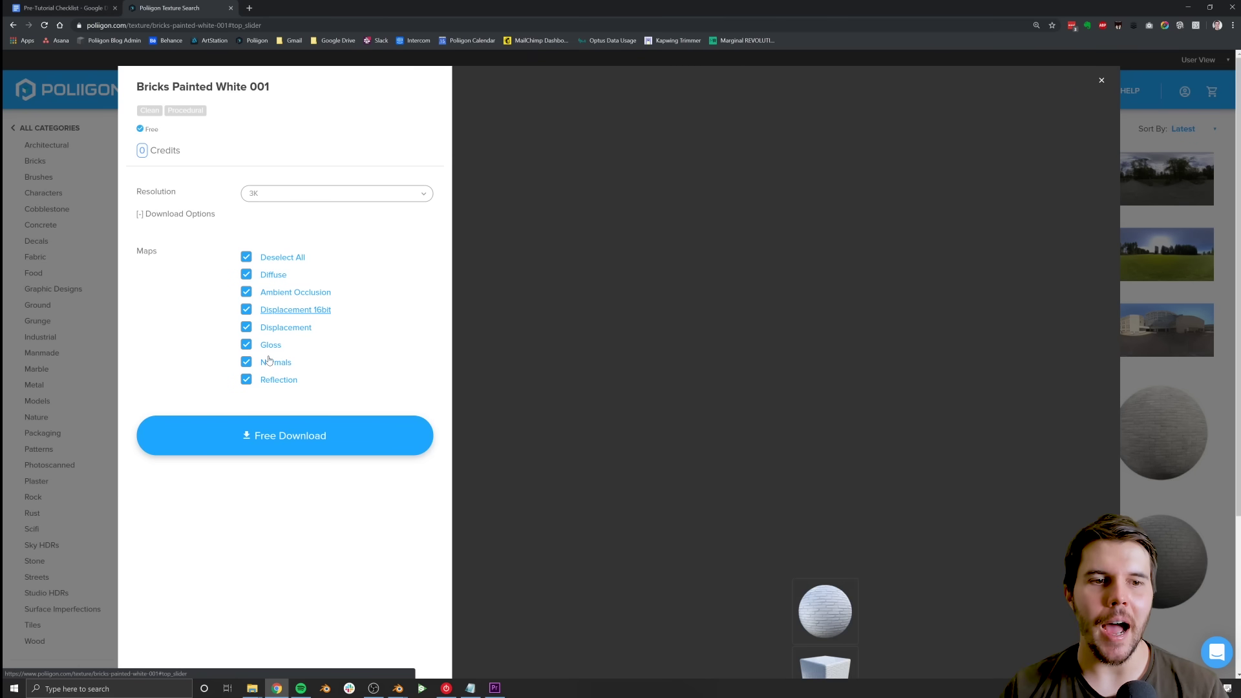
{"action": "mouse_move", "coordinate": [277, 364]}
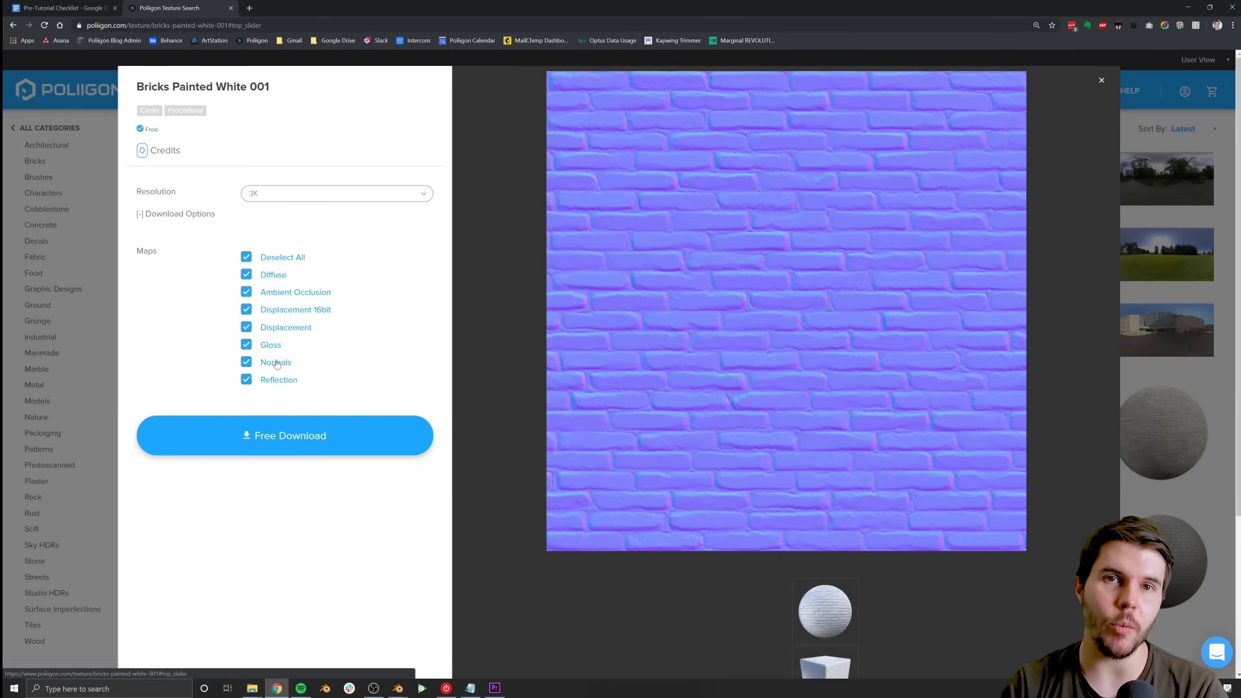
Choose only the Normals map at 1K resolution for the free download of Bricks Painted White 001
{"action": "left_click", "coordinate": [247, 256]}
{"action": "left_click", "coordinate": [248, 362]}
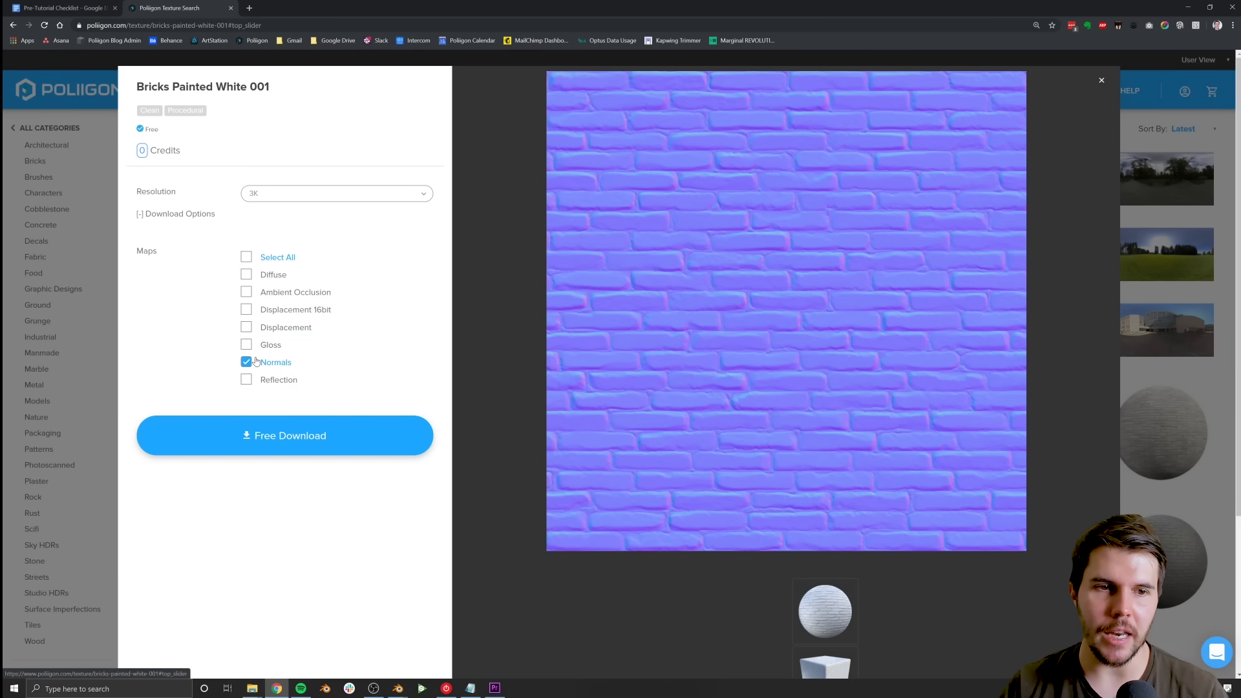
{"action": "left_click", "coordinate": [315, 196]}
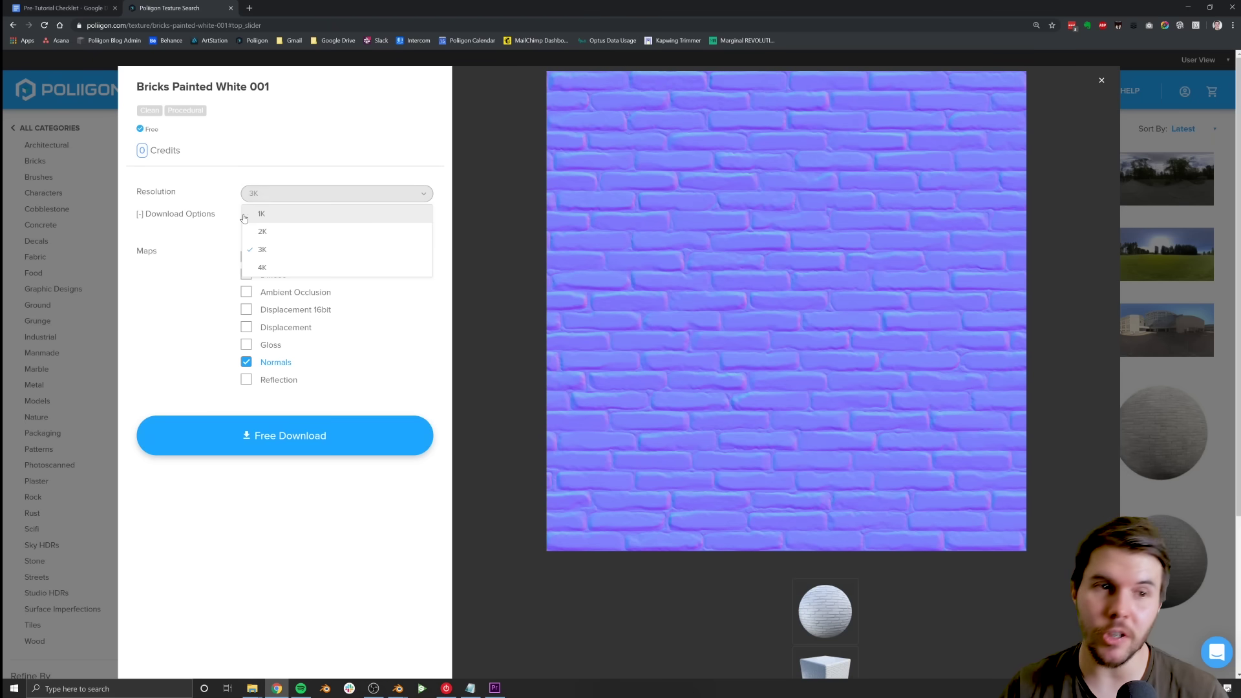
{"action": "left_click", "coordinate": [252, 214]}
{"action": "left_click", "coordinate": [251, 249]}
{"action": "left_click", "coordinate": [207, 196]}
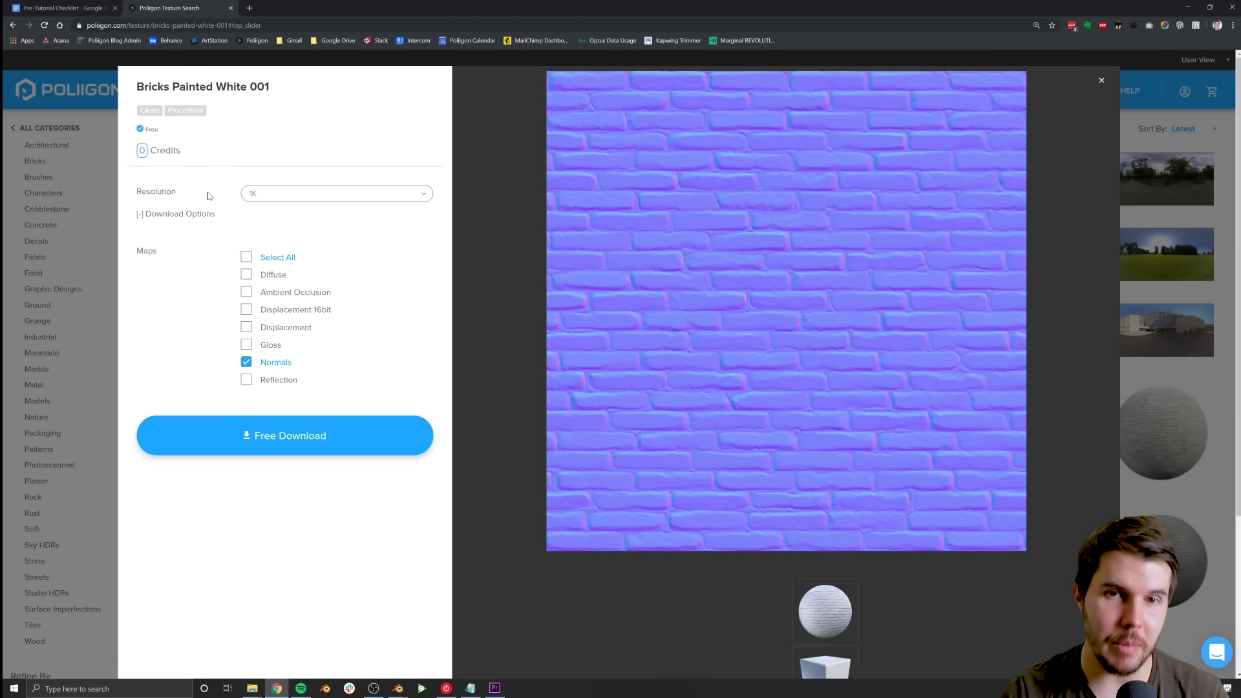
{"action": "left_click", "coordinate": [305, 443]}
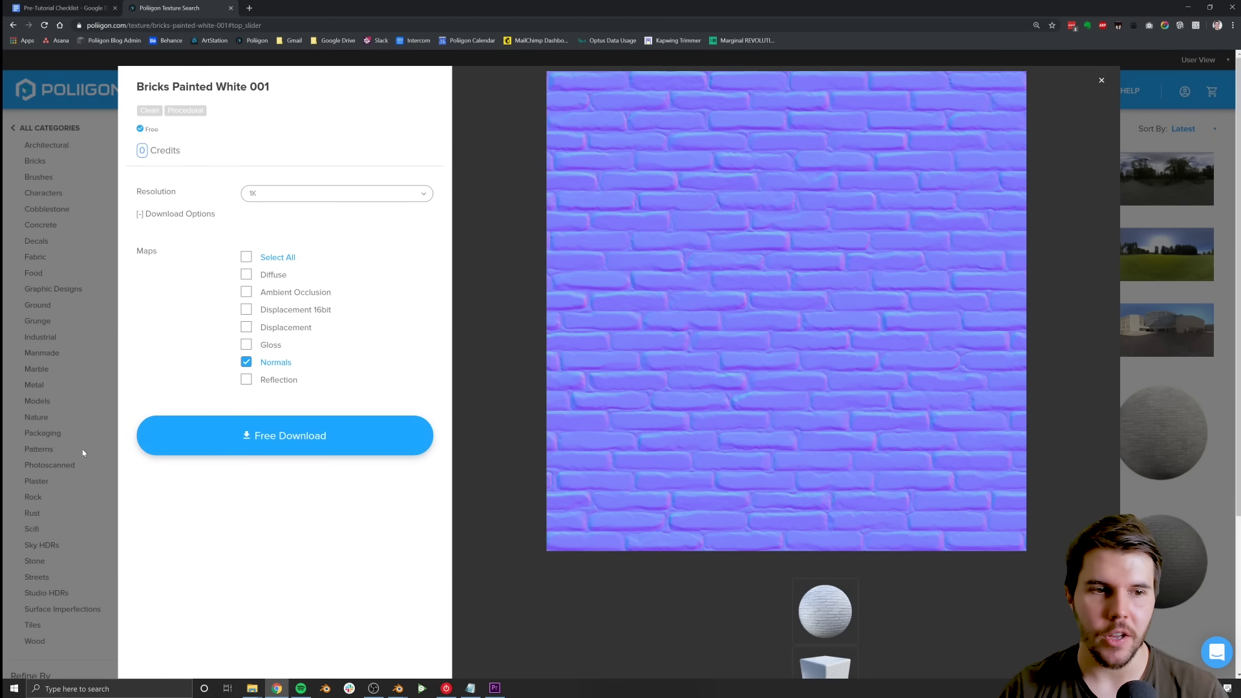
Return to Blender and, in the file explorer over it, open the REGULAR 3K folder of the BricksPaintedWhite003 texture
{"action": "left_click", "coordinate": [83, 452]}
{"action": "key", "text": "alt+Tab"}
{"action": "left_click", "coordinate": [684, 298]}
{"action": "scroll", "coordinate": [712, 460], "scroll_direction": "down", "scroll_amount": 5}
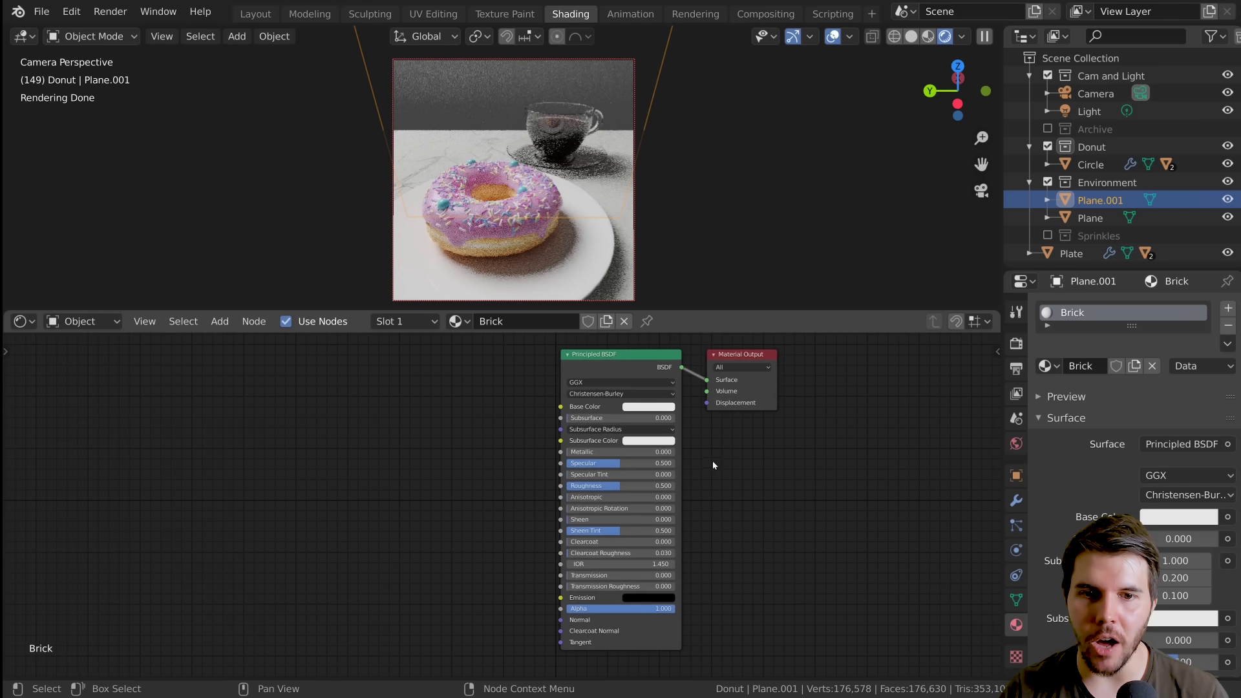
{"action": "key", "text": "alt+Tab"}
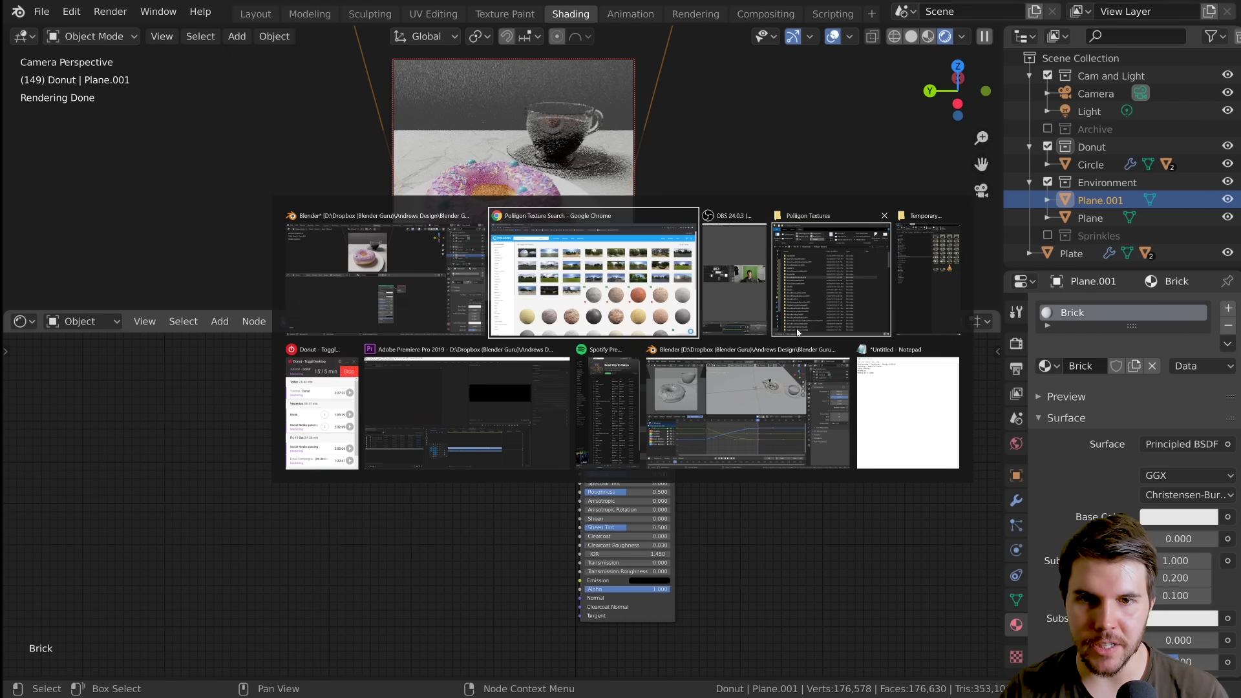
{"action": "left_click", "coordinate": [838, 271]}
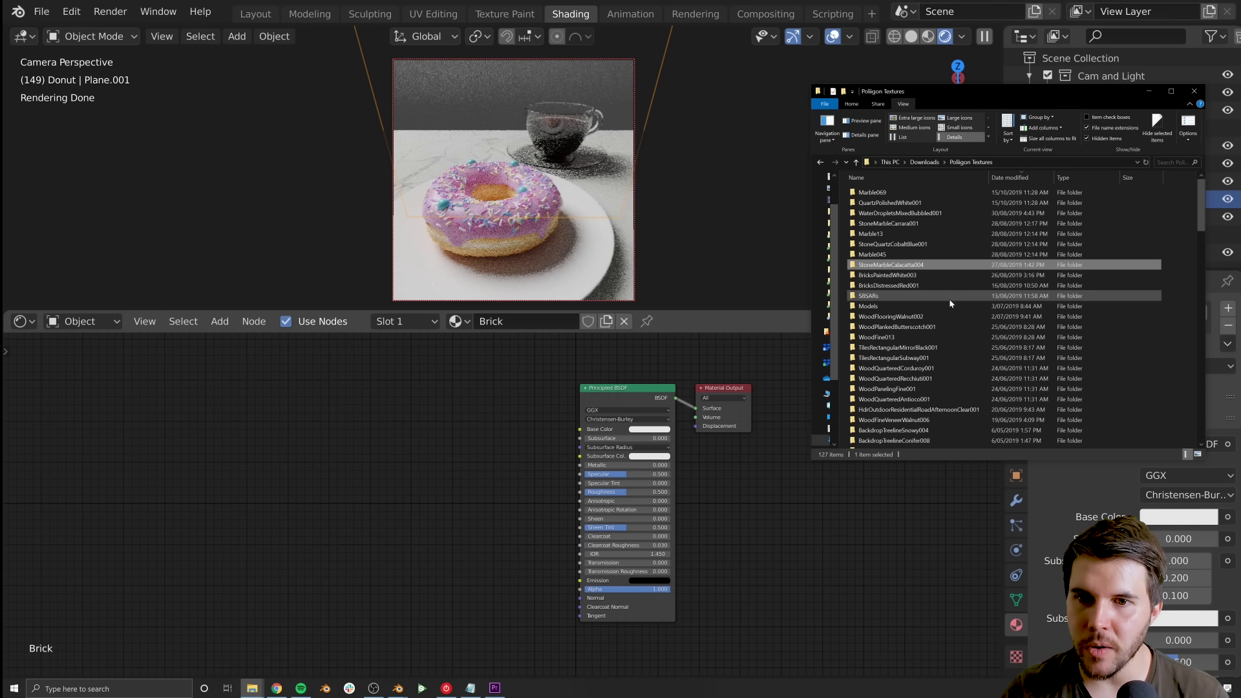
{"action": "double_click", "coordinate": [912, 275]}
{"action": "double_click", "coordinate": [903, 203]}
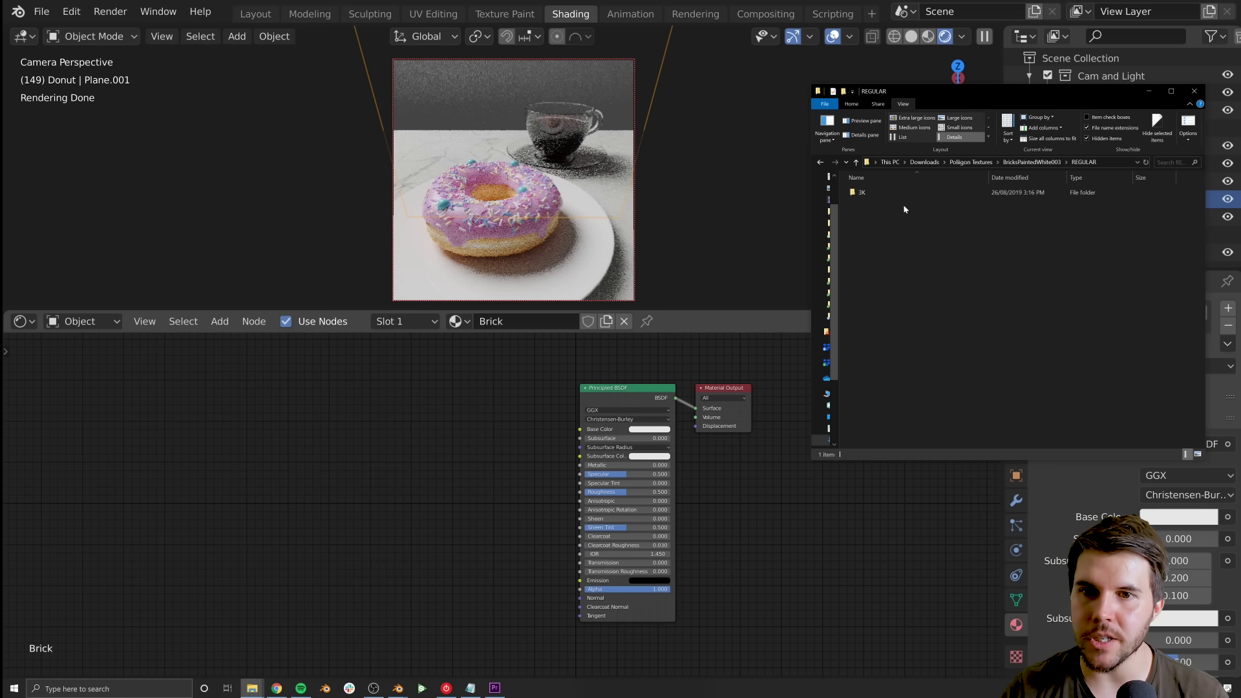
{"action": "double_click", "coordinate": [898, 193]}
Add the normal map BricksPaintedWhite003_NRM_3K.png to the Brick material as an image texture node, placed left of the Principled BSDF
{"action": "left_click", "coordinate": [931, 274]}
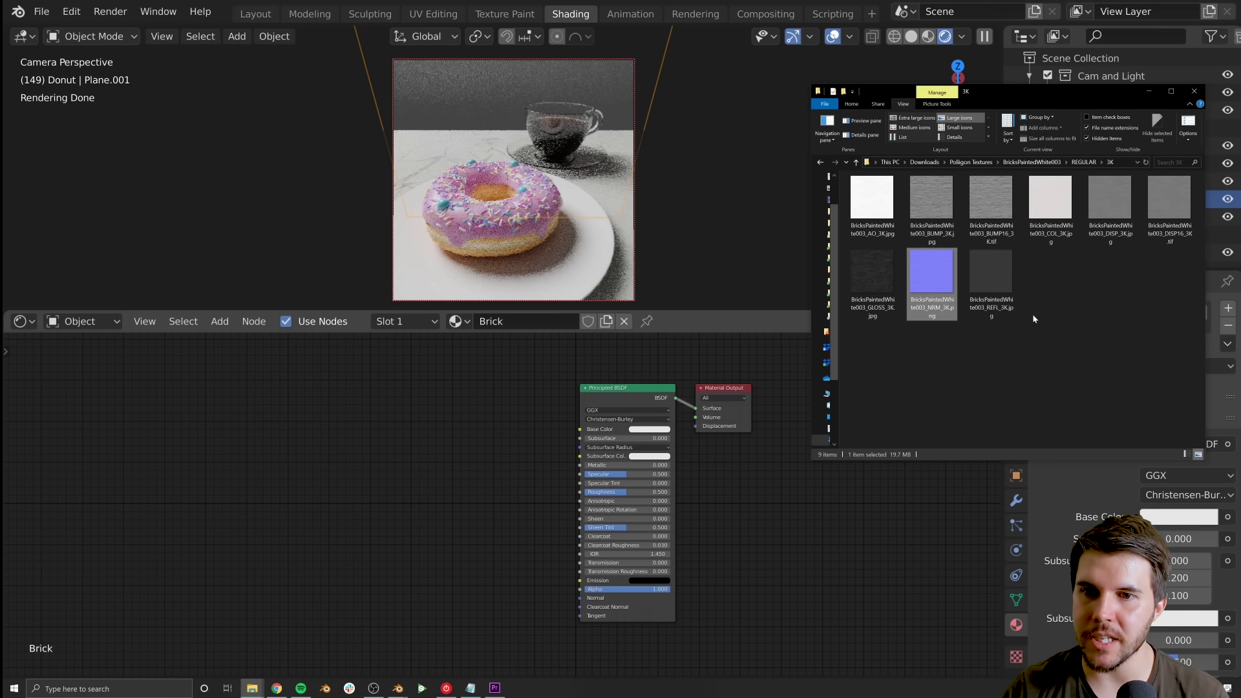
{"action": "left_click_drag", "start_coordinate": [927, 269], "coordinate": [635, 481]}
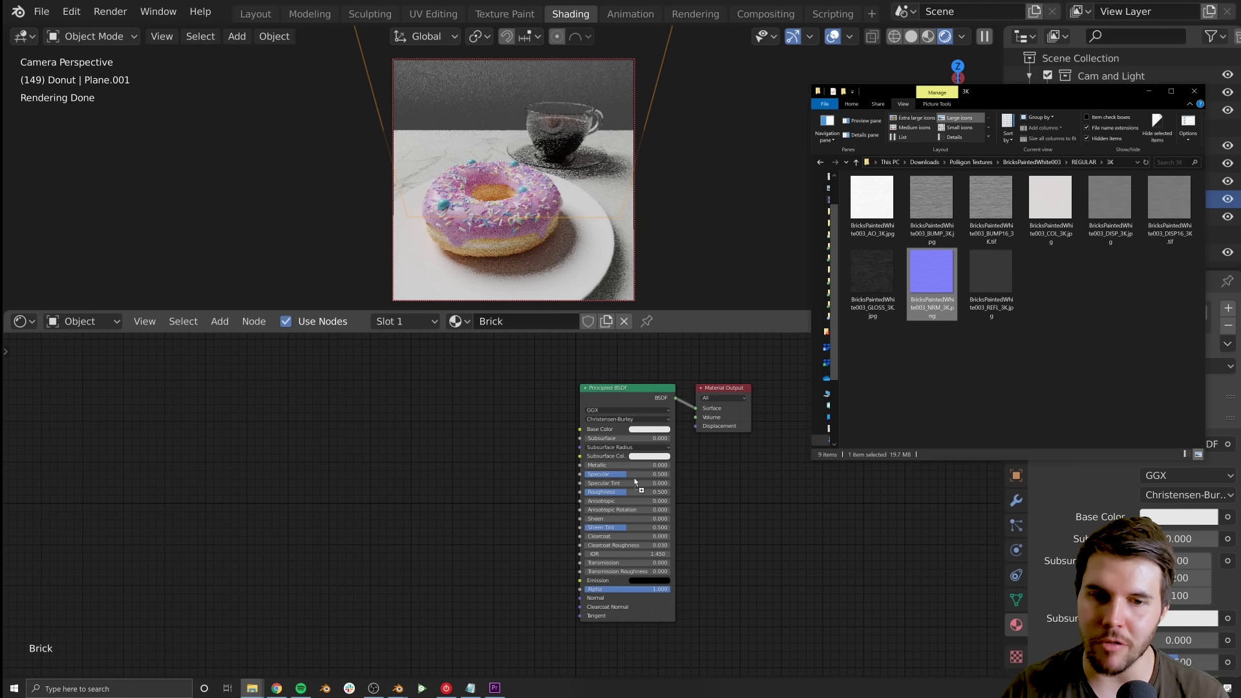
{"action": "left_click_drag", "start_coordinate": [434, 470], "coordinate": [434, 470]}
{"action": "scroll", "coordinate": [495, 421], "scroll_direction": "up", "scroll_amount": 2}
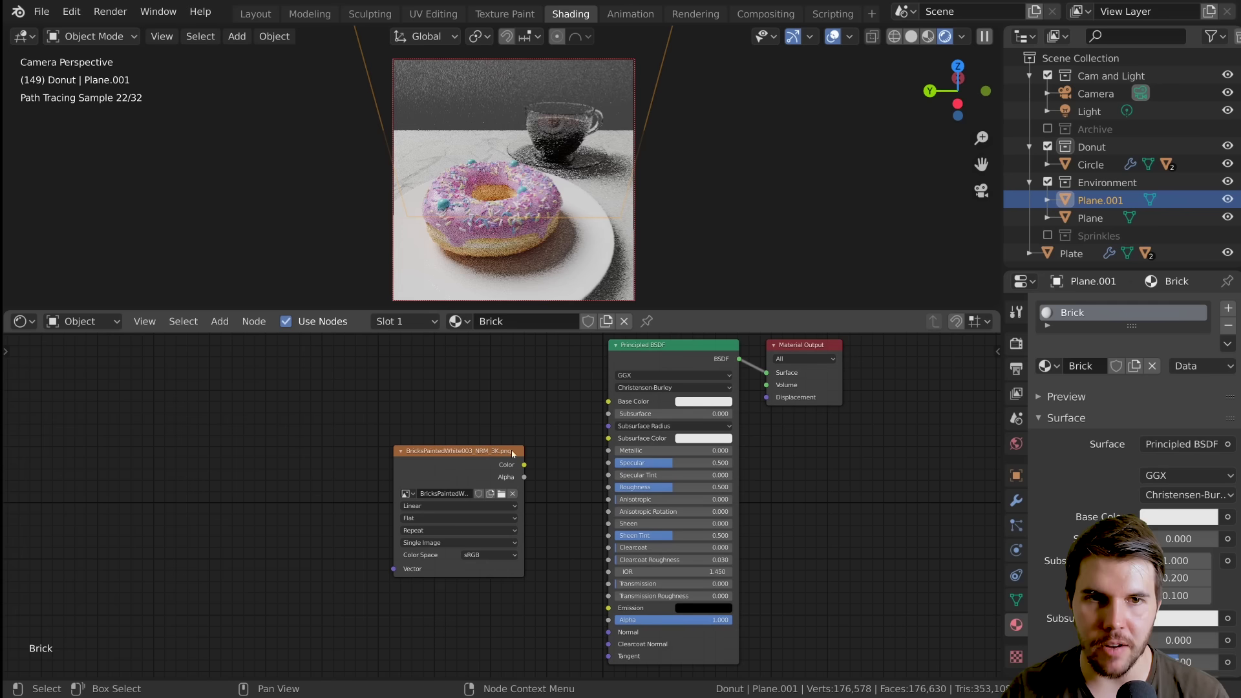
{"action": "middle_click_drag", "start_coordinate": [457, 463], "coordinate": [456, 435]}
{"action": "left_click_drag", "start_coordinate": [448, 437], "coordinate": [419, 399]}
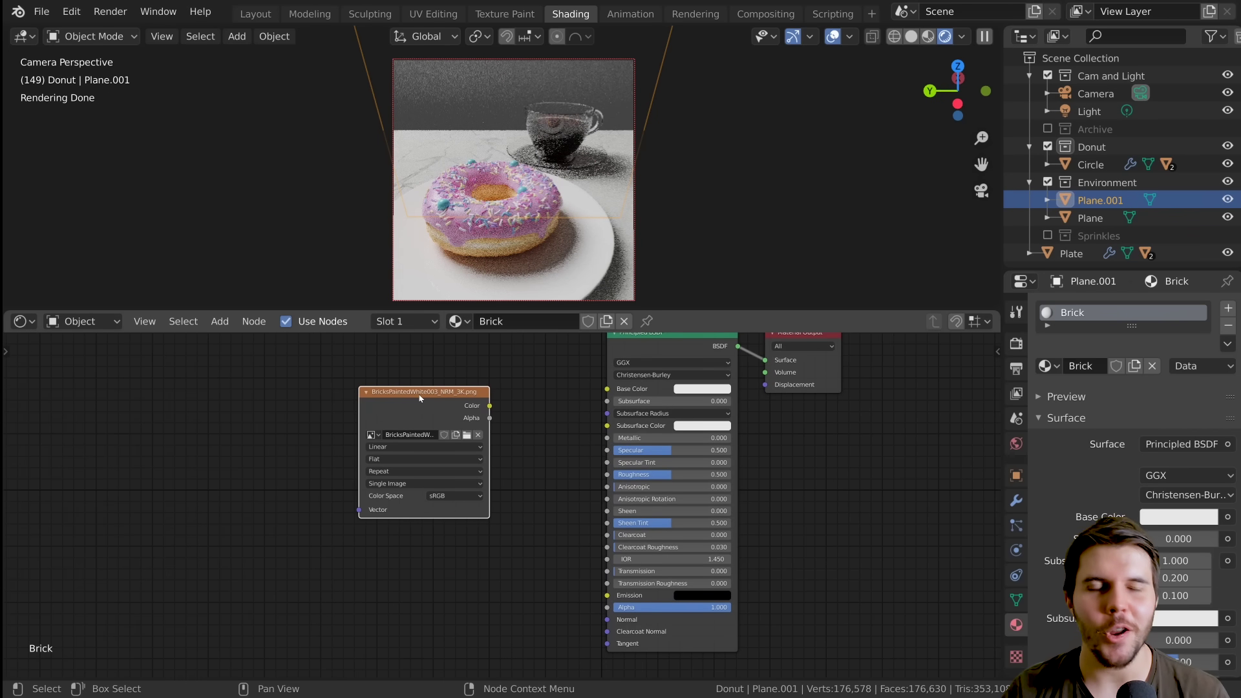
{"action": "left_click", "coordinate": [26, 321]}
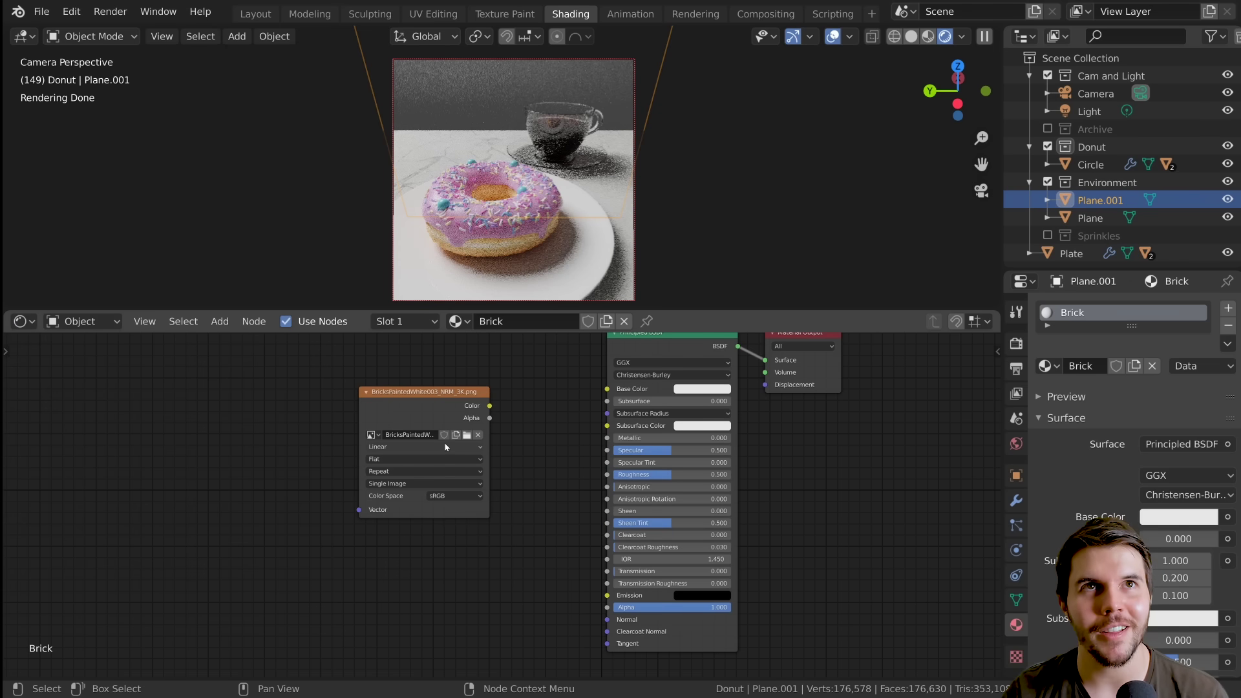
{"action": "scroll", "coordinate": [446, 446], "scroll_direction": "down", "scroll_amount": 2}
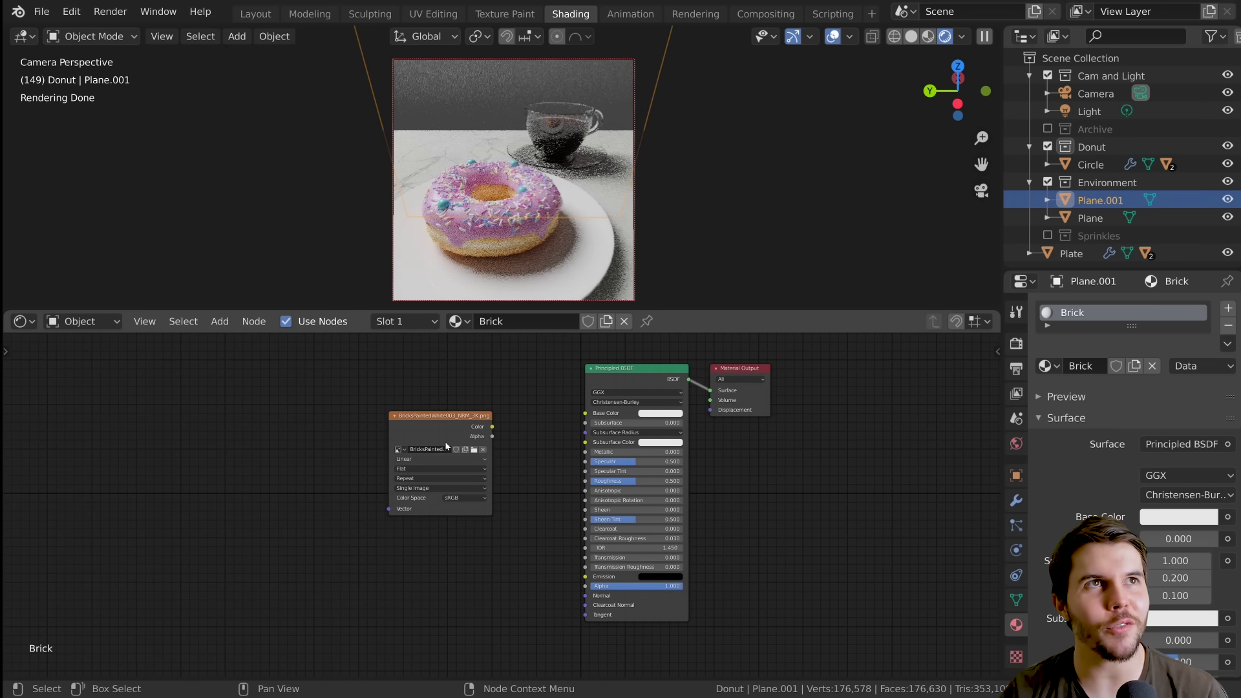
Connect the Color output of the brick normal map image to the Principled BSDF's Normal input, with the image node placed lower left
{"action": "left_click", "coordinate": [22, 321]}
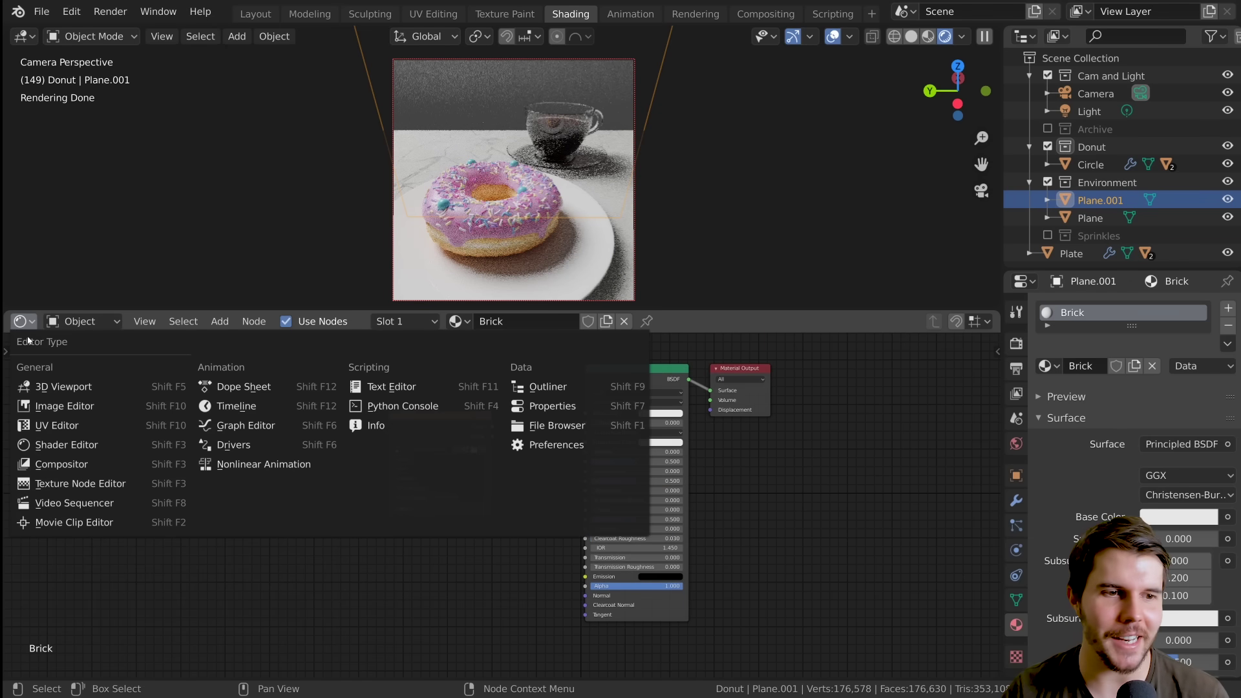
{"action": "scroll", "coordinate": [419, 420], "scroll_direction": "up", "scroll_amount": 1}
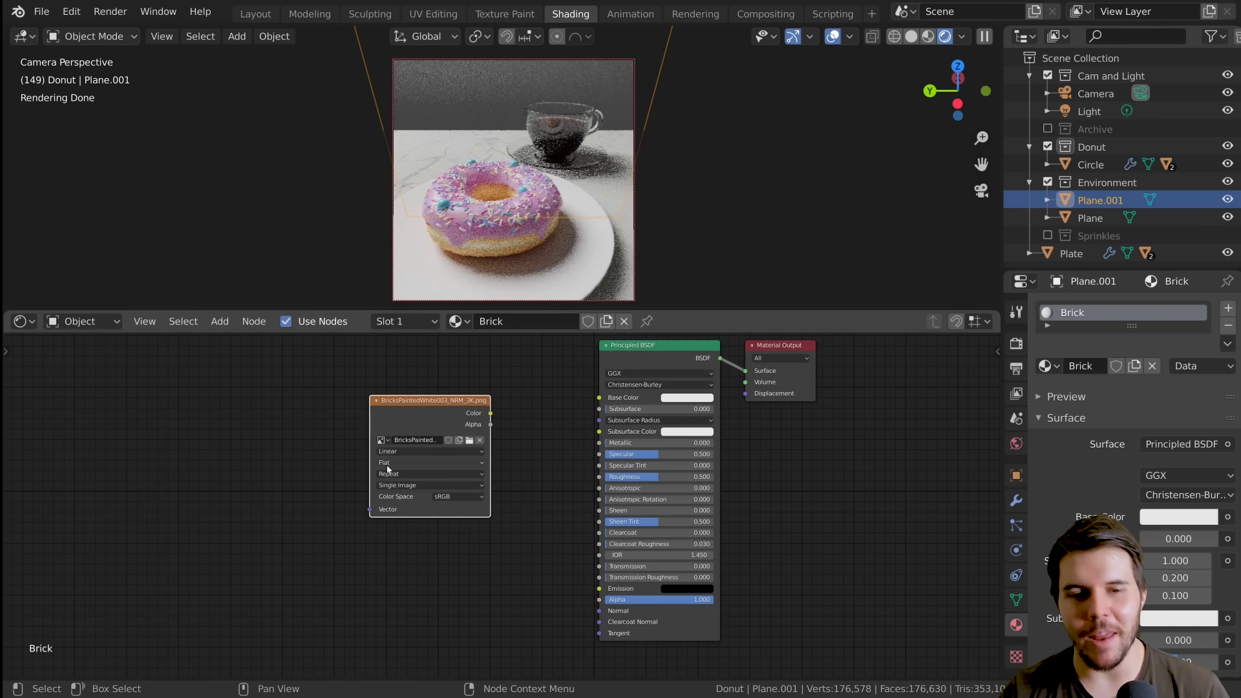
{"action": "left_click_drag", "start_coordinate": [420, 400], "coordinate": [592, 411]}
{"action": "left_click", "coordinate": [343, 497]}
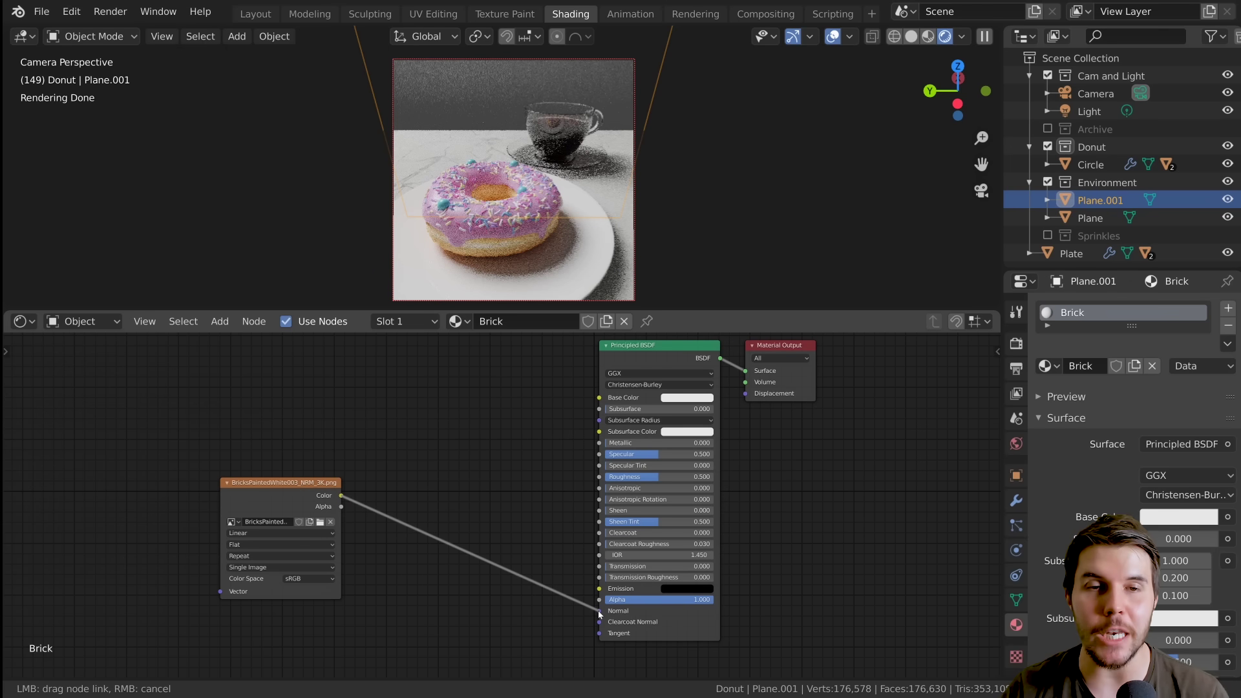
{"action": "left_click_drag", "start_coordinate": [599, 614], "coordinate": [600, 611]}
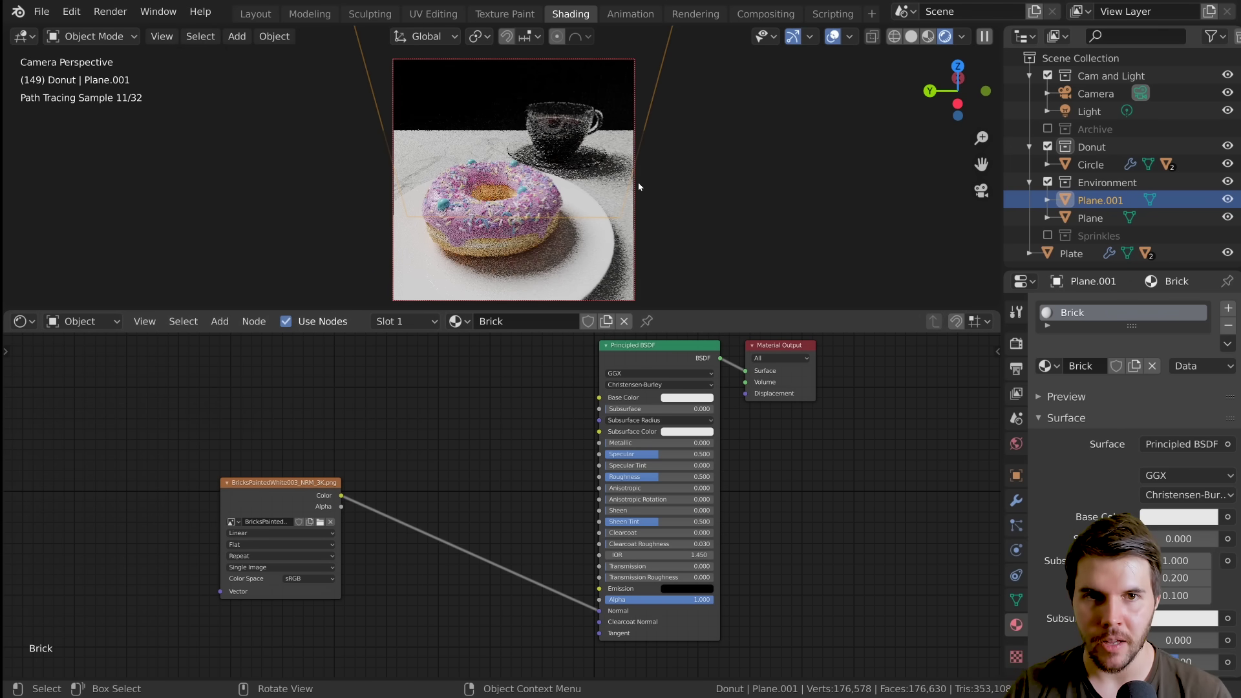
{"action": "middle_click_drag", "start_coordinate": [647, 181], "coordinate": [492, 274]}
{"action": "scroll", "coordinate": [630, 171], "scroll_direction": "down", "scroll_amount": 3}
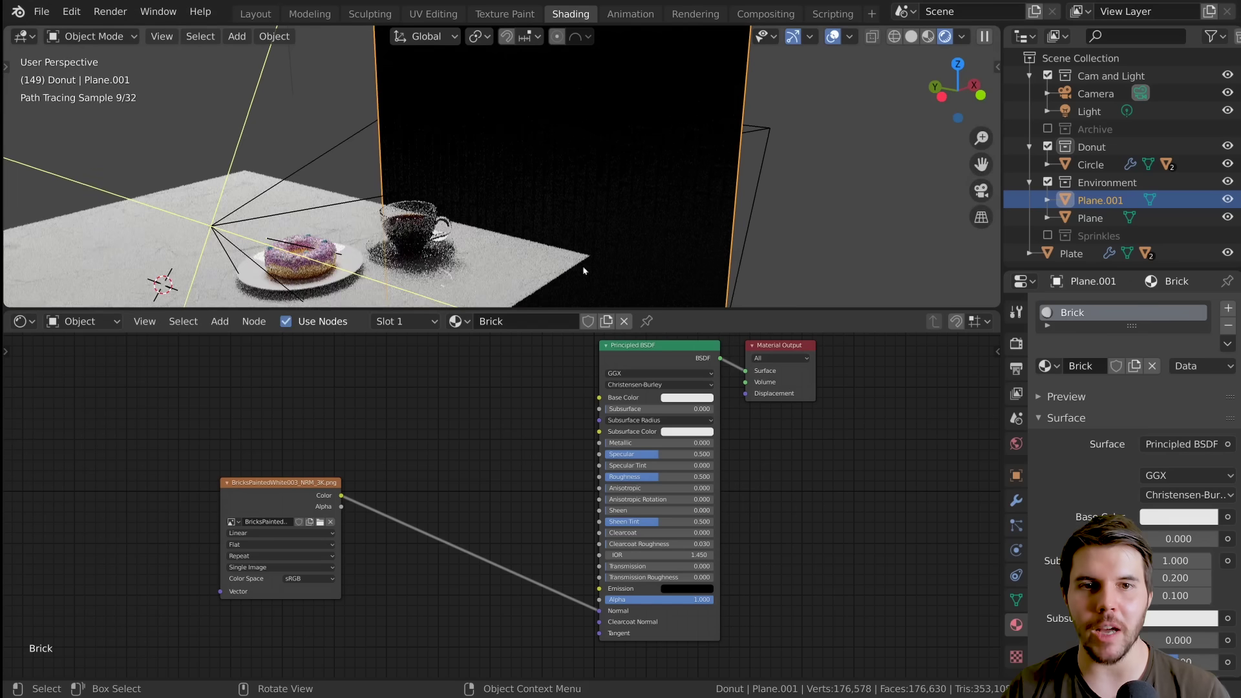
Insert a Normal Map node into the link between the brick image texture and the Principled BSDF's Normal input
{"action": "middle_click_drag", "start_coordinate": [491, 493], "coordinate": [487, 443]}
{"action": "scroll", "coordinate": [487, 443], "scroll_direction": "up", "scroll_amount": 1}
{"action": "left_click_drag", "start_coordinate": [238, 434], "coordinate": [225, 446]}
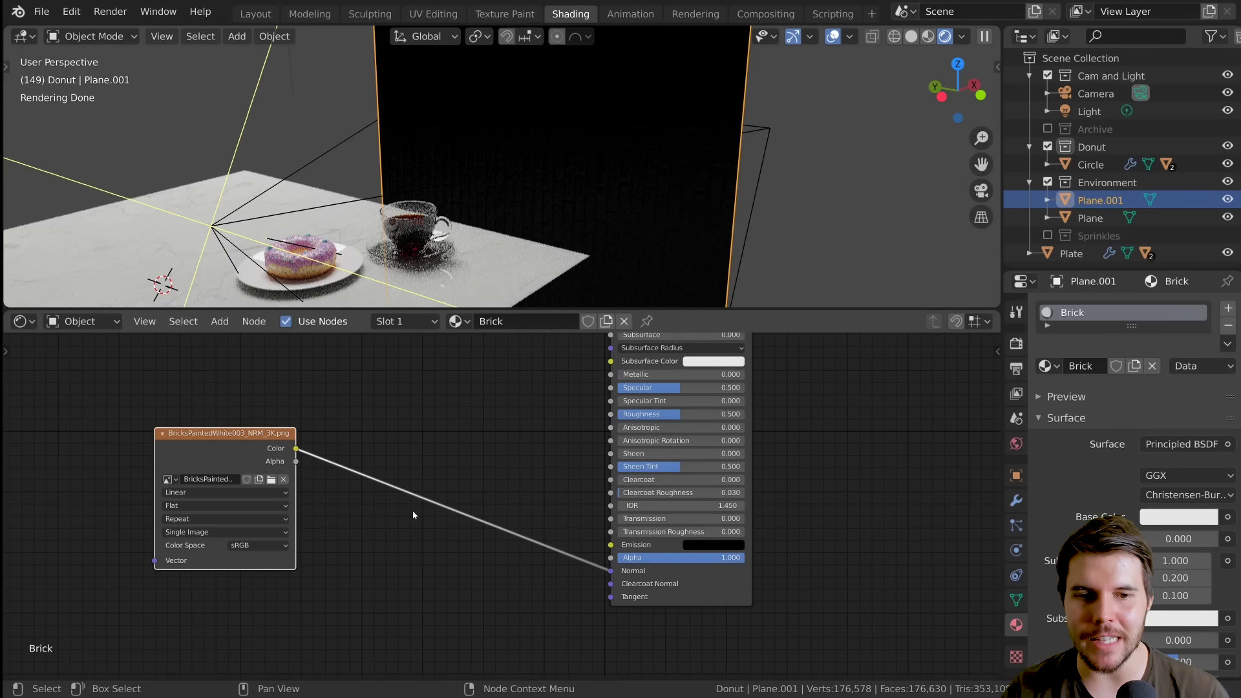
{"action": "key", "text": "shift+a"}
{"action": "mouse_move", "coordinate": [504, 566]}
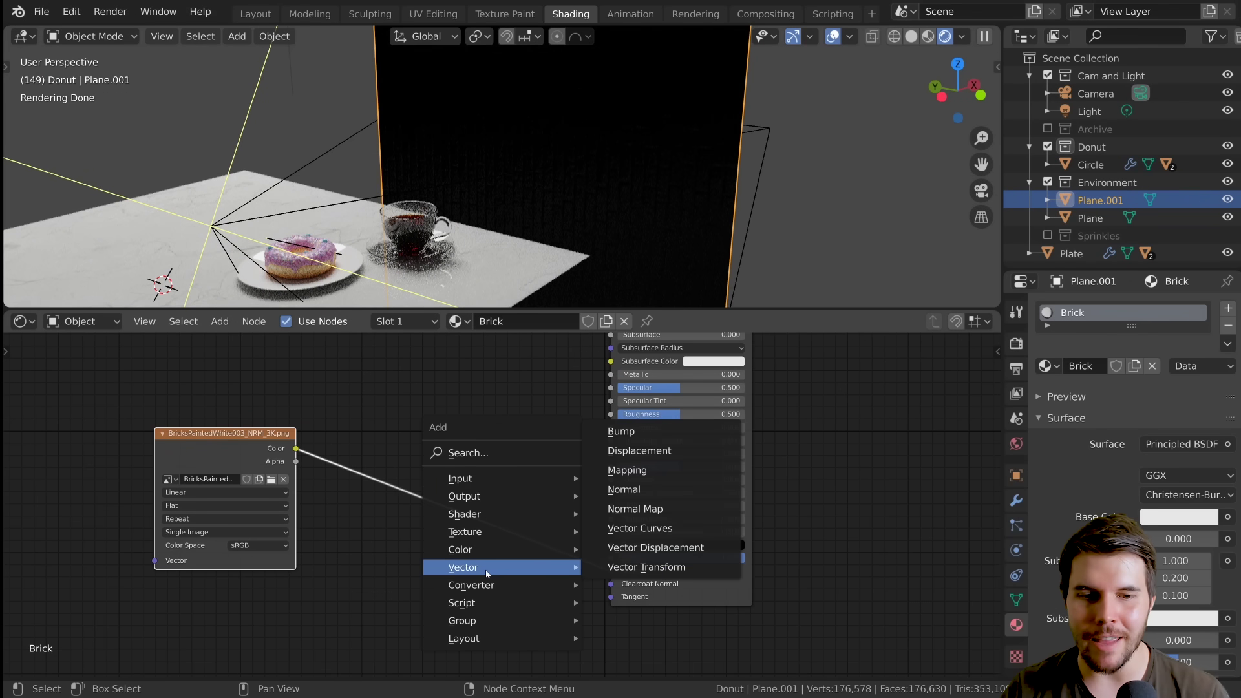
{"action": "left_click", "coordinate": [713, 511]}
{"action": "left_click", "coordinate": [409, 444]}
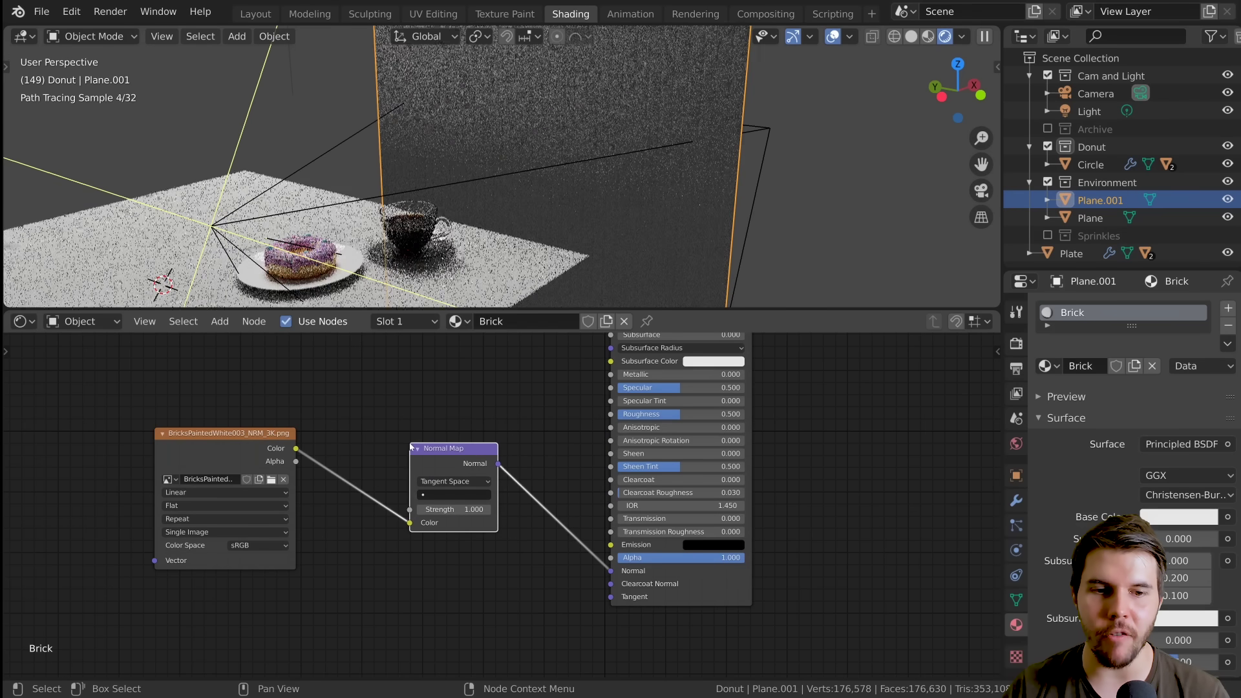
Set the color space of the BricksPaintedWhite003_NRM_3K.png image texture to Non-Color
{"action": "mouse_move", "coordinate": [542, 216]}
{"action": "middle_mouse_down"}
{"action": "mouse_move", "coordinate": [593, 145]}
{"action": "mouse_move", "coordinate": [510, 267]}
{"action": "middle_mouse_up"}
{"action": "scroll", "coordinate": [571, 232], "scroll_direction": "up", "scroll_amount": 4}
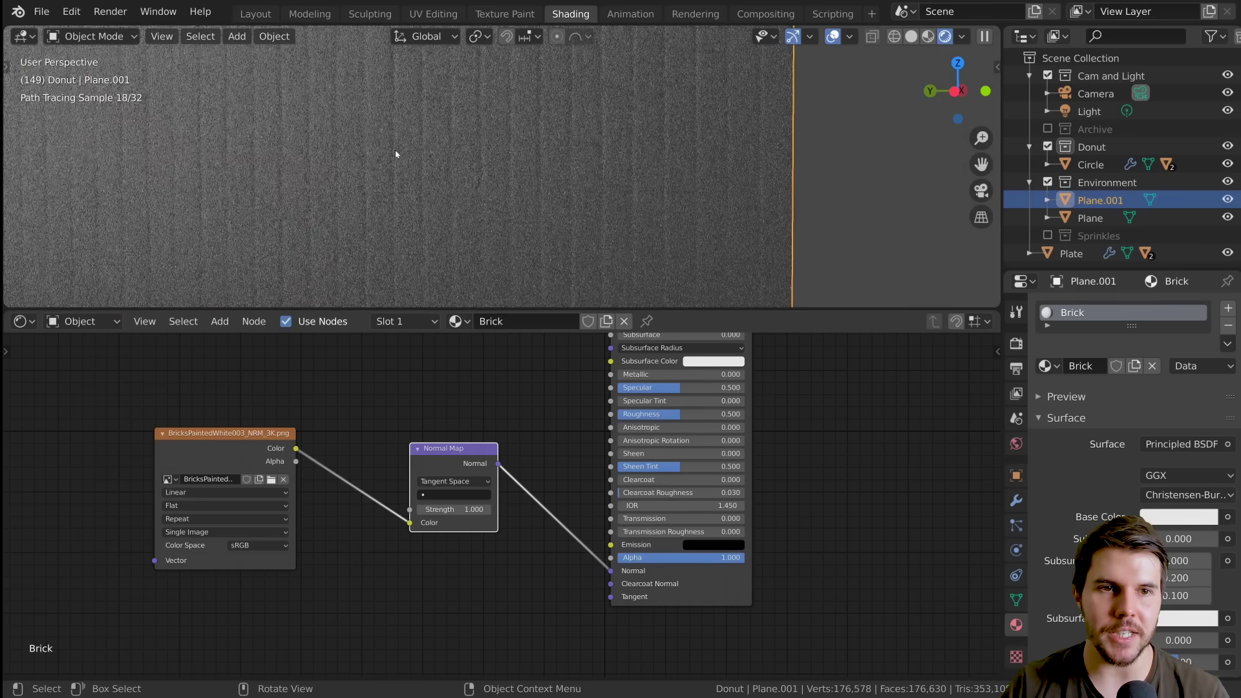
{"action": "scroll", "coordinate": [339, 497], "scroll_direction": "up", "scroll_amount": 2}
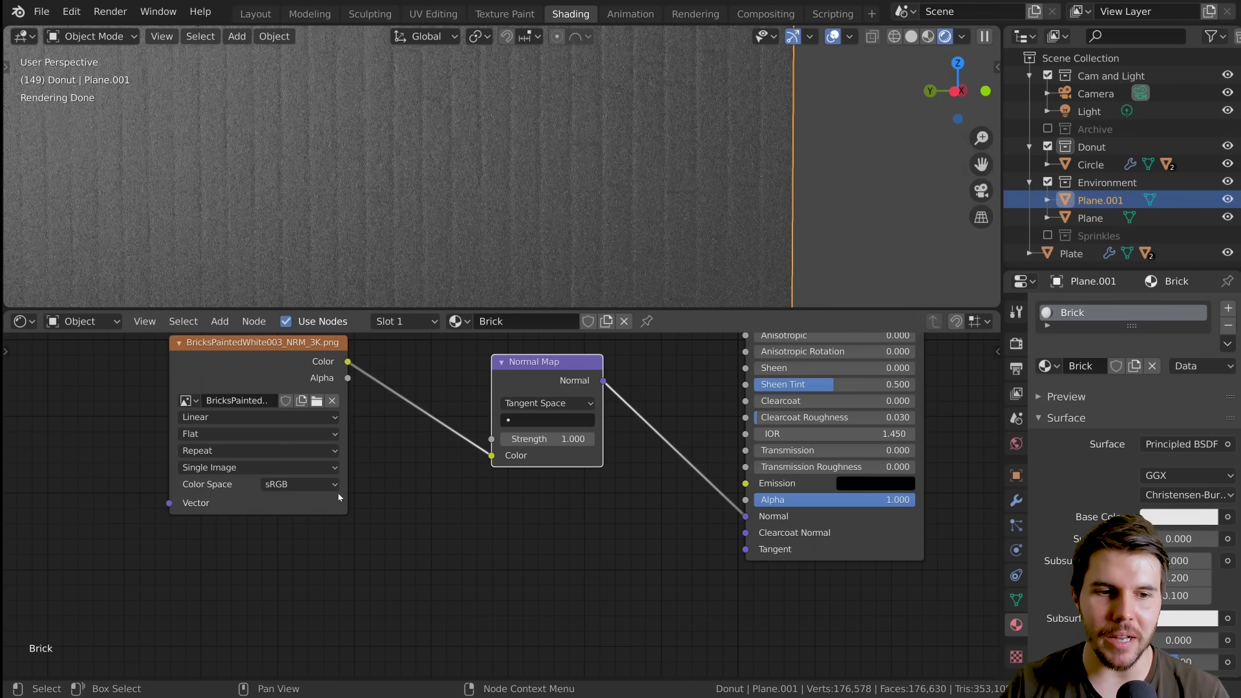
{"action": "left_click", "coordinate": [282, 485]}
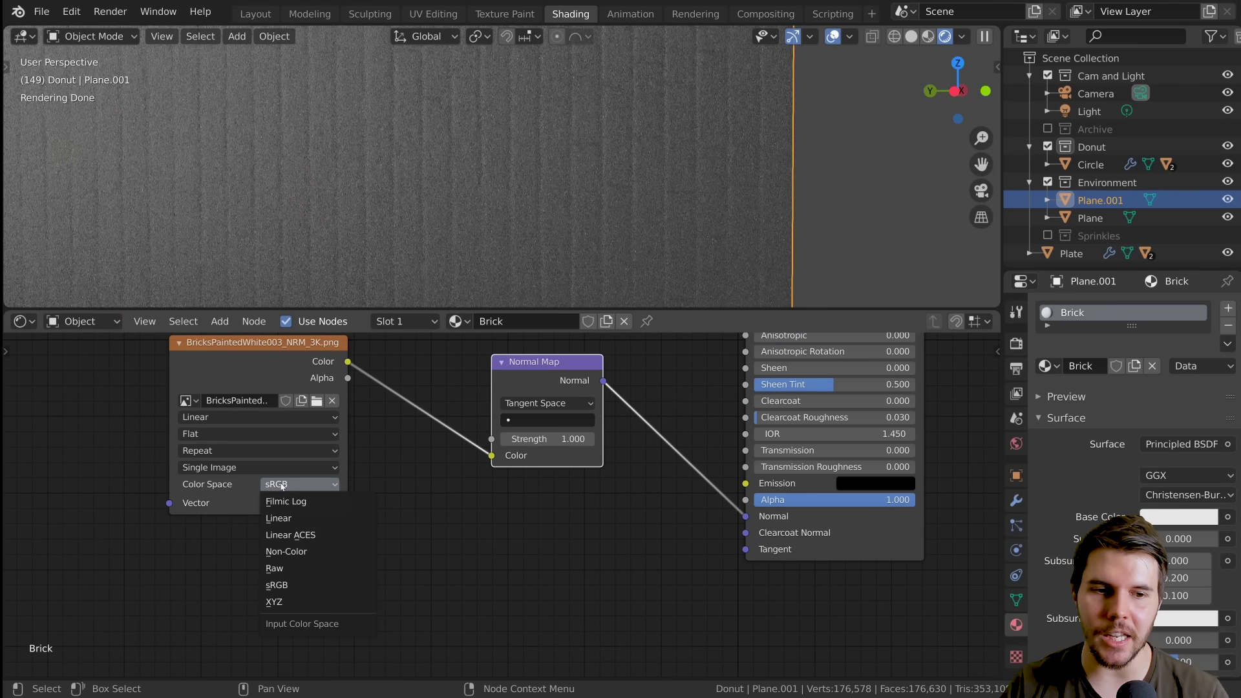
{"action": "left_click", "coordinate": [294, 551]}
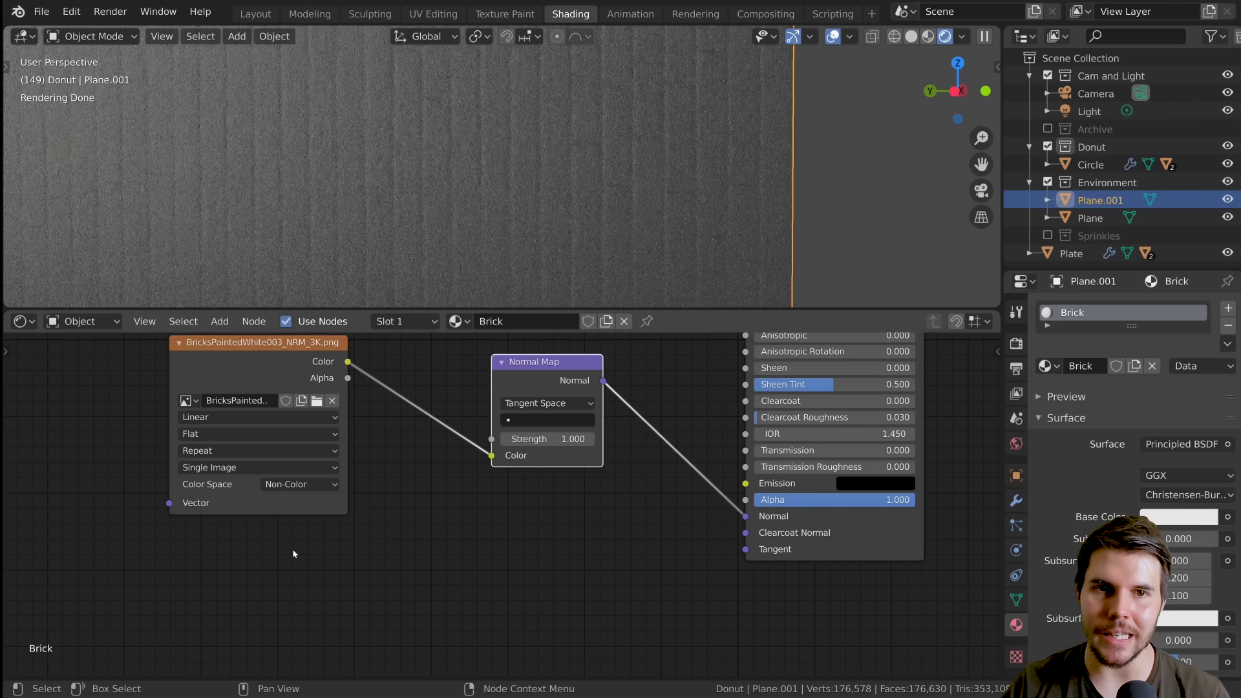
{"action": "scroll", "coordinate": [498, 473], "scroll_direction": "down", "scroll_amount": 1}
{"action": "left_click_drag", "start_coordinate": [496, 469], "coordinate": [499, 468]}
Rotate the wall plane a quarter turn about the global X axis so that the brick rows run horizontally
{"action": "scroll", "coordinate": [445, 185], "scroll_direction": "down", "scroll_amount": 5}
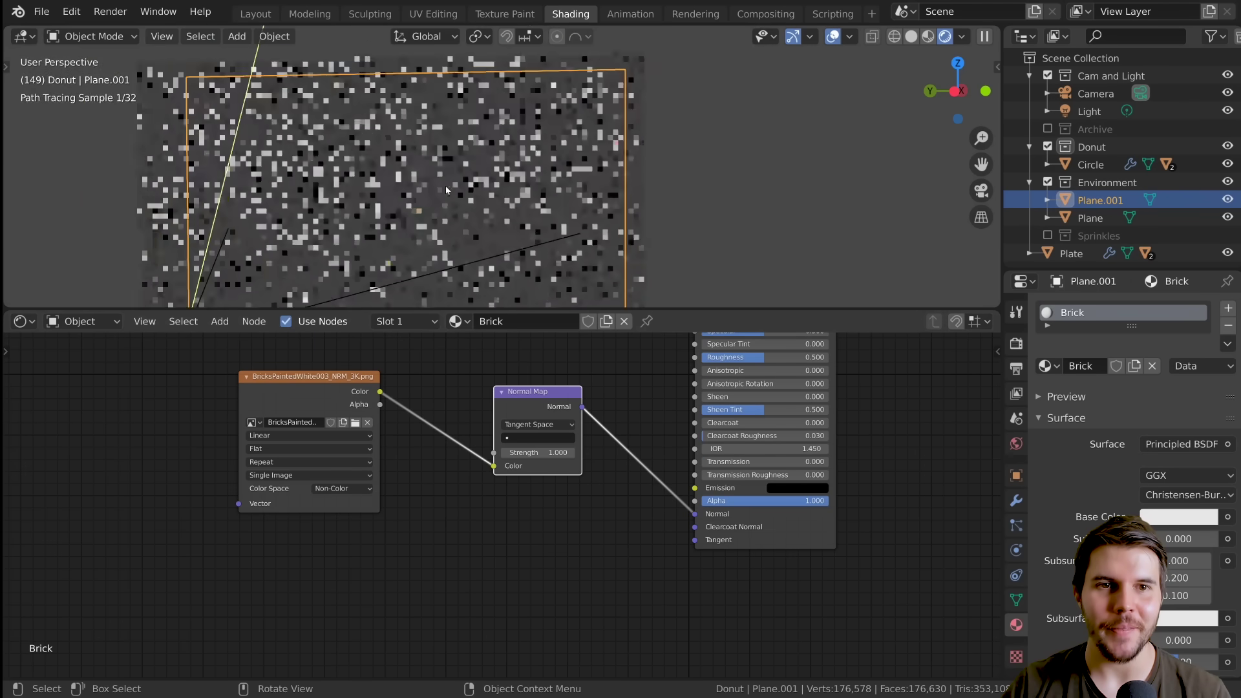
{"action": "scroll", "coordinate": [445, 189], "scroll_direction": "up", "scroll_amount": 2}
{"action": "middle_click_drag", "start_coordinate": [444, 189], "coordinate": [481, 187]}
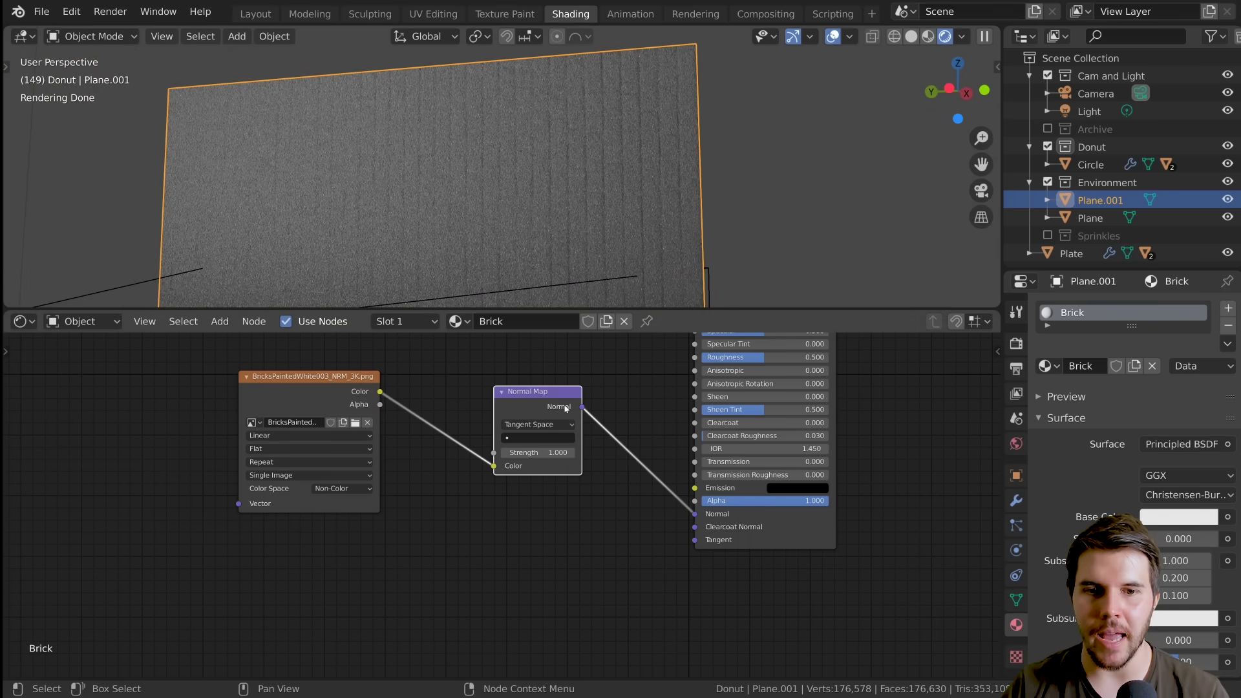
{"action": "scroll", "coordinate": [564, 406], "scroll_direction": "down", "scroll_amount": 4}
{"action": "scroll", "coordinate": [558, 213], "scroll_direction": "down", "scroll_amount": 3}
{"action": "middle_click_drag", "start_coordinate": [544, 173], "coordinate": [507, 194]}
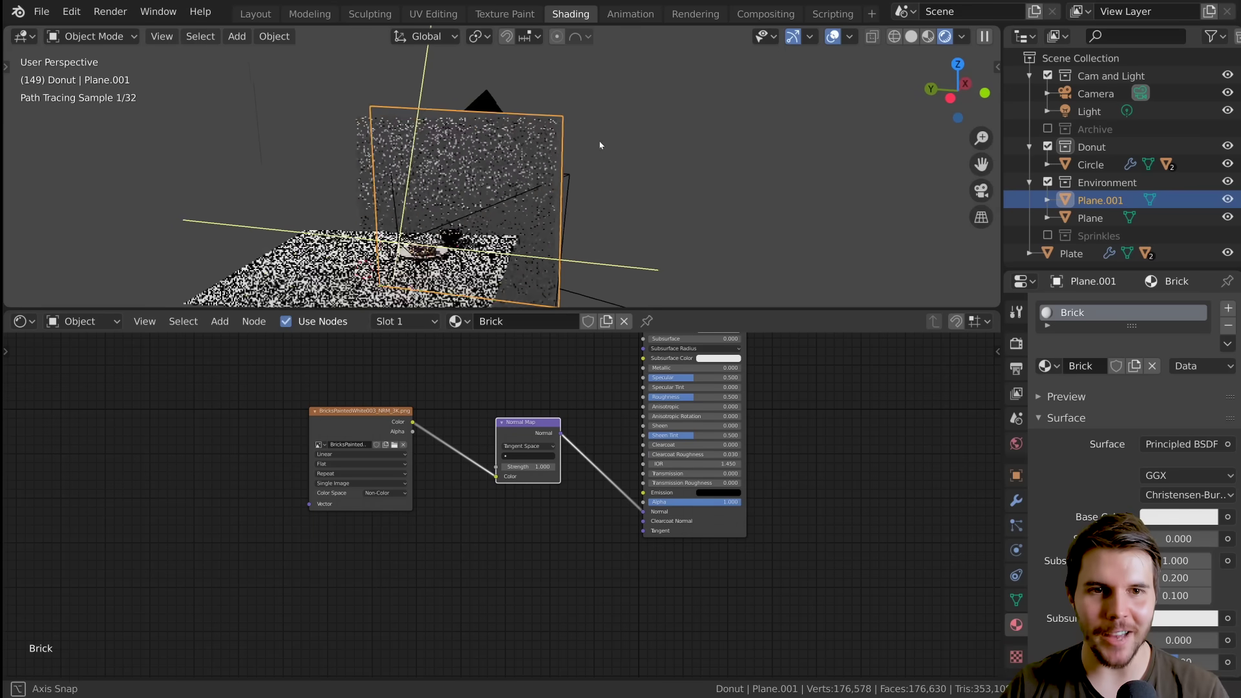
{"action": "key", "text": "r"}
{"action": "key", "text": "x"}
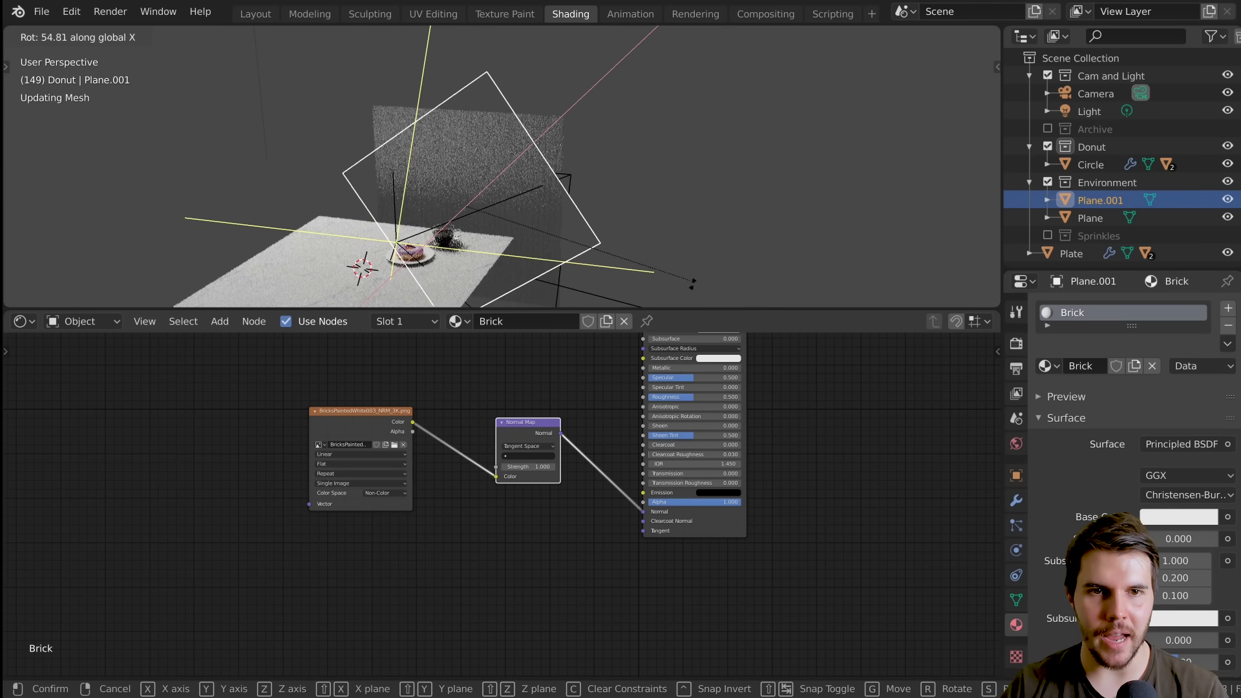
{"action": "left_click", "coordinate": [632, 135]}
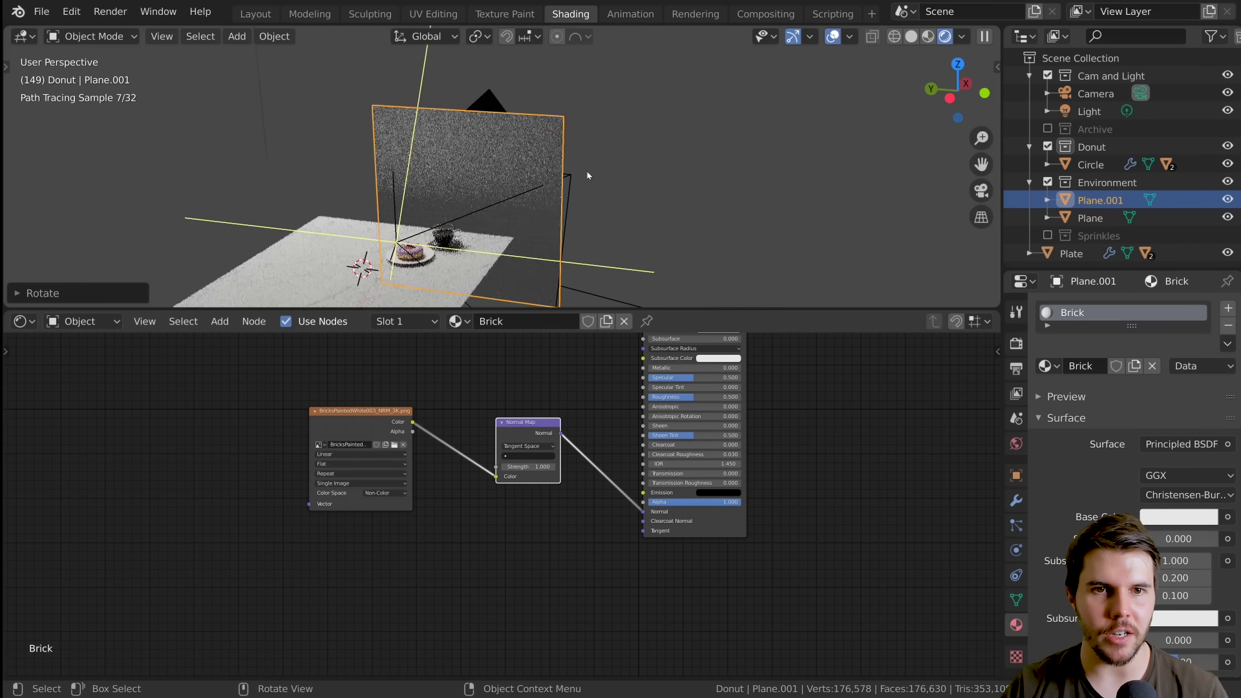
{"action": "scroll", "coordinate": [578, 173], "scroll_direction": "up", "scroll_amount": 8}
{"action": "scroll", "coordinate": [536, 124], "scroll_direction": "up", "scroll_amount": 2}
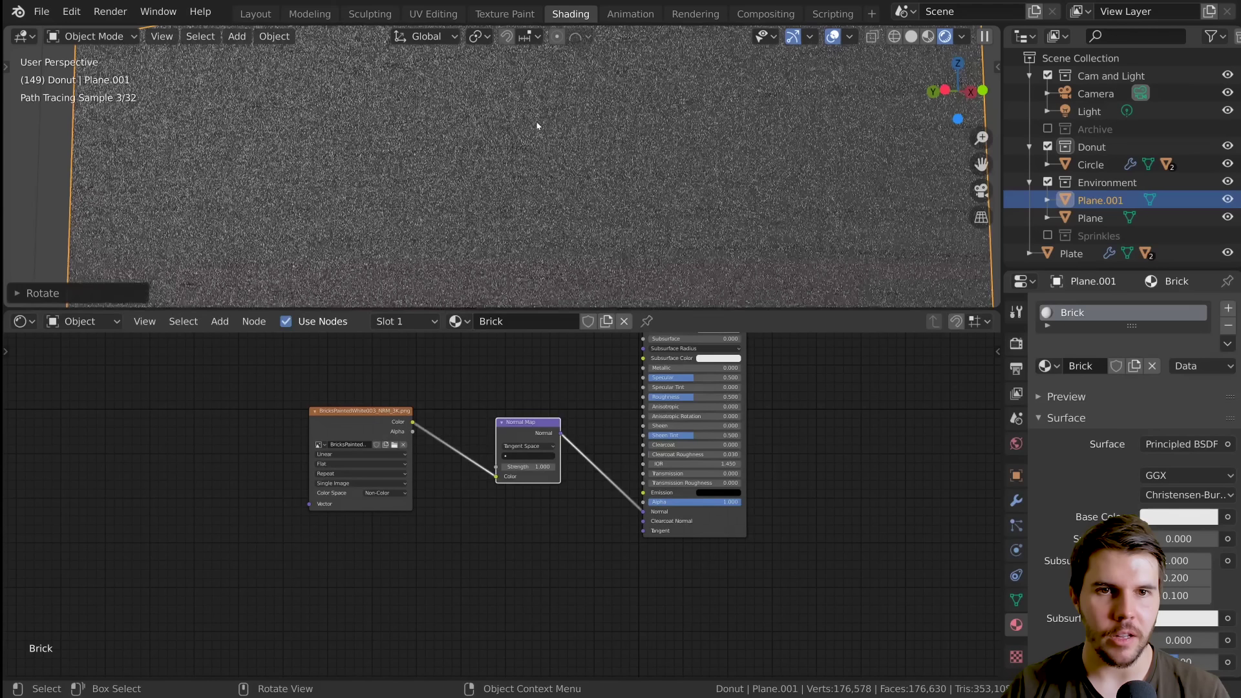
{"action": "scroll", "coordinate": [537, 132], "scroll_direction": "down", "scroll_amount": 6}
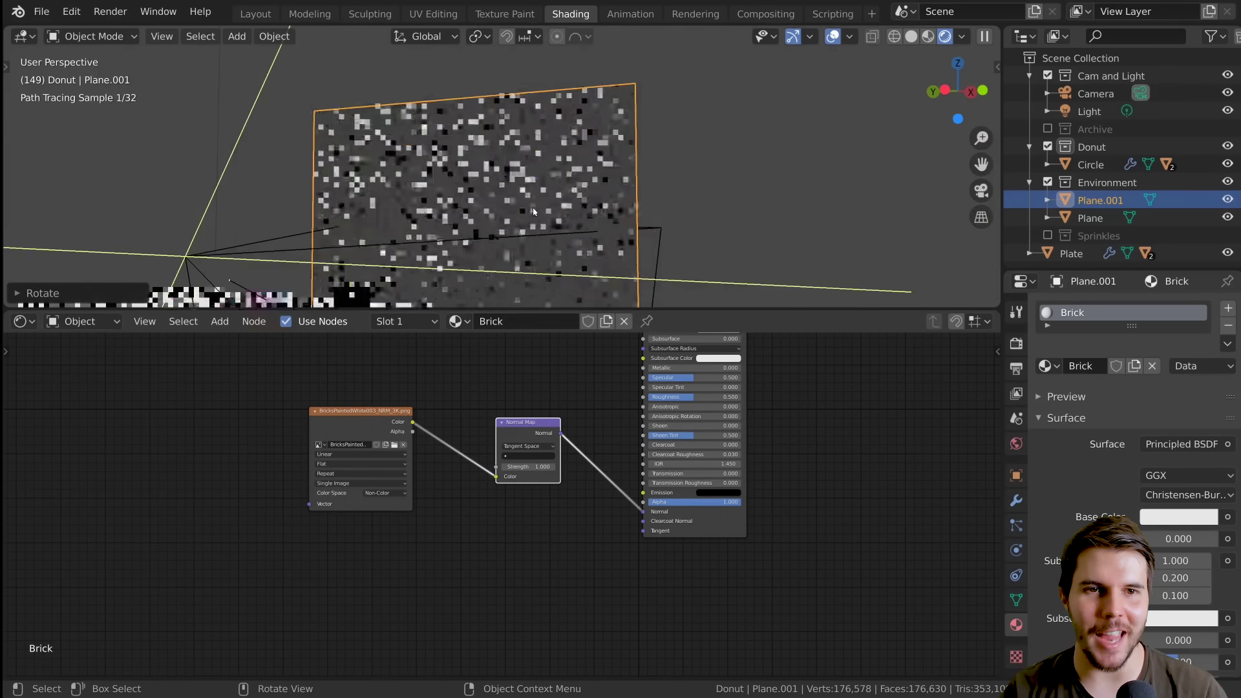
Select the point light and move it along the global Y axis until it lights the front of the brick wall
{"action": "mouse_move", "coordinate": [537, 132]}
{"action": "middle_mouse_down"}
{"action": "mouse_move", "coordinate": [485, 139]}
{"action": "mouse_move", "coordinate": [520, 234]}
{"action": "mouse_move", "coordinate": [396, 161]}
{"action": "mouse_move", "coordinate": [465, 144]}
{"action": "mouse_move", "coordinate": [429, 188]}
{"action": "middle_mouse_up"}
{"action": "left_click", "coordinate": [373, 141]}
{"action": "mouse_move", "coordinate": [373, 141]}
{"action": "middle_mouse_down"}
{"action": "mouse_move", "coordinate": [418, 248]}
{"action": "mouse_move", "coordinate": [445, 230]}
{"action": "middle_mouse_up"}
{"action": "scroll", "coordinate": [418, 248], "scroll_direction": "down", "scroll_amount": 7}
{"action": "key", "text": "g"}
{"action": "key", "text": "y"}
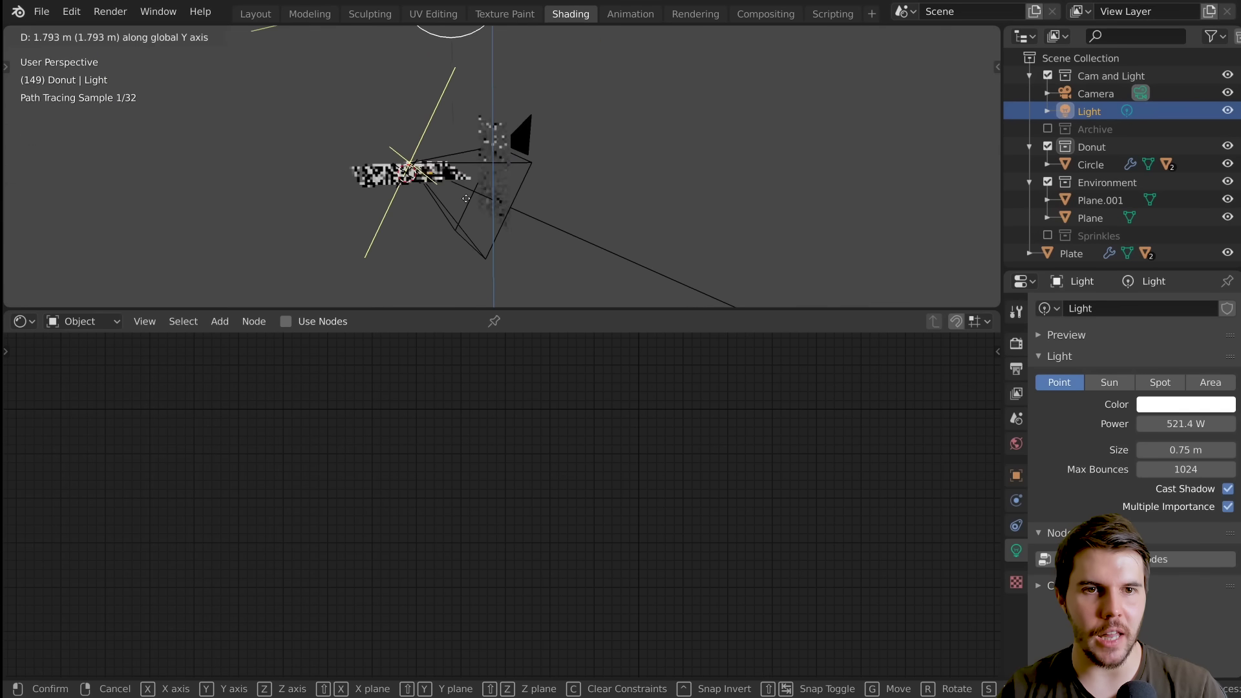
{"action": "left_click", "coordinate": [435, 207]}
{"action": "middle_click_drag", "start_coordinate": [493, 137], "coordinate": [509, 200]}
{"action": "scroll", "coordinate": [477, 141], "scroll_direction": "down", "scroll_amount": 3}
{"action": "scroll", "coordinate": [543, 132], "scroll_direction": "down", "scroll_amount": 3}
{"action": "key", "text": "g"}
{"action": "key", "text": "y"}
{"action": "left_click", "coordinate": [634, 132]}
{"action": "key", "text": "g"}
{"action": "key", "text": "y"}
{"action": "left_click", "coordinate": [477, 141]}
Select the brick wall plane and lower the Principled BSDF's Roughness to 0.200
{"action": "scroll", "coordinate": [478, 140], "scroll_direction": "up", "scroll_amount": 6}
{"action": "scroll", "coordinate": [496, 90], "scroll_direction": "up", "scroll_amount": 4}
{"action": "scroll", "coordinate": [472, 161], "scroll_direction": "up", "scroll_amount": 3}
{"action": "scroll", "coordinate": [504, 207], "scroll_direction": "up", "scroll_amount": 1}
{"action": "scroll", "coordinate": [510, 200], "scroll_direction": "up", "scroll_amount": 2}
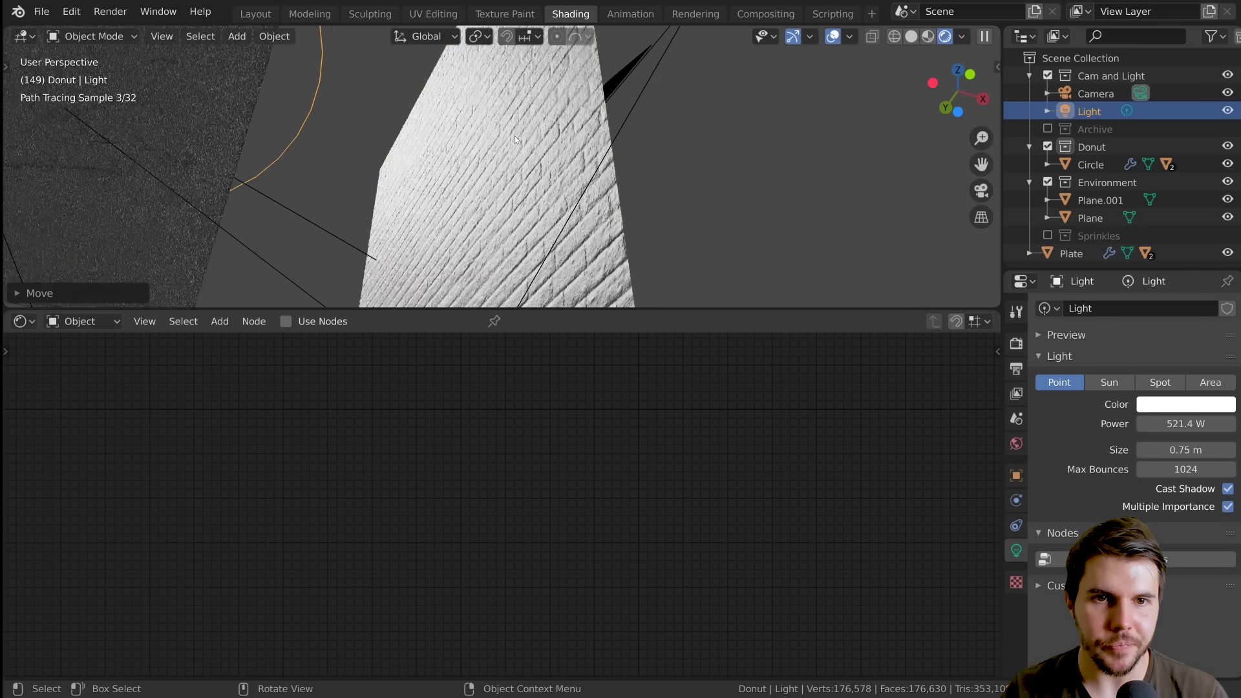
{"action": "left_click", "coordinate": [510, 200]}
{"action": "scroll", "coordinate": [515, 487], "scroll_direction": "up", "scroll_amount": 3}
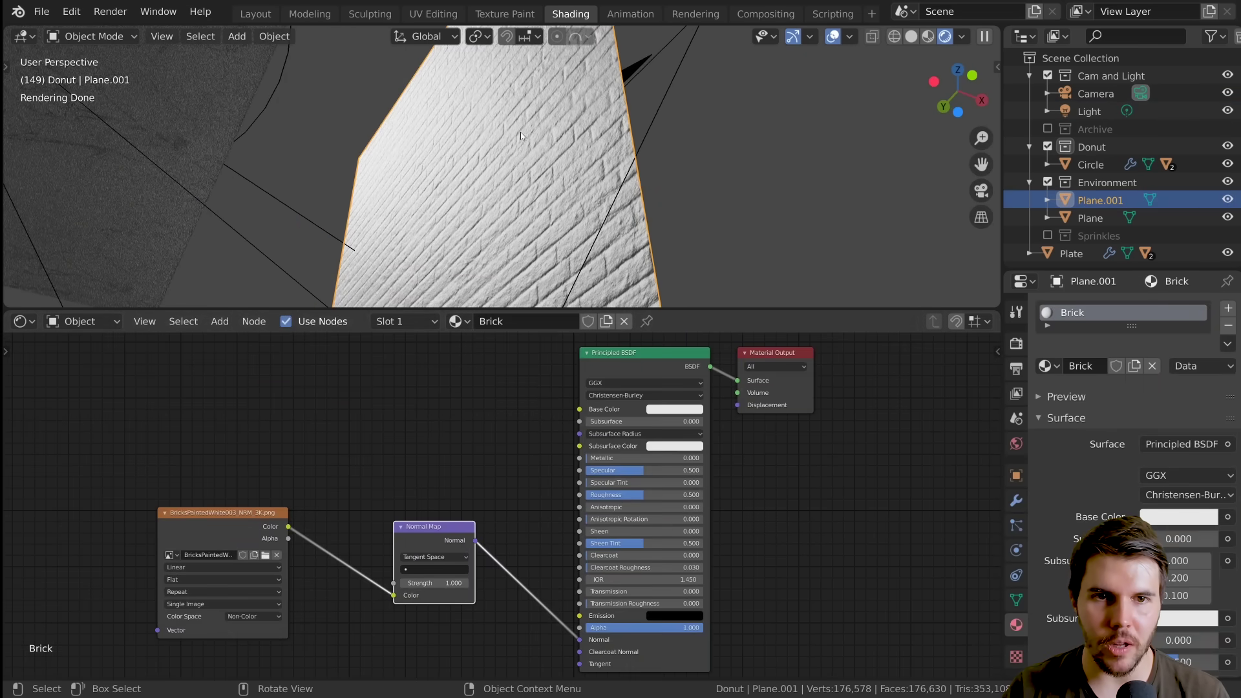
{"action": "scroll", "coordinate": [532, 136], "scroll_direction": "up", "scroll_amount": 2}
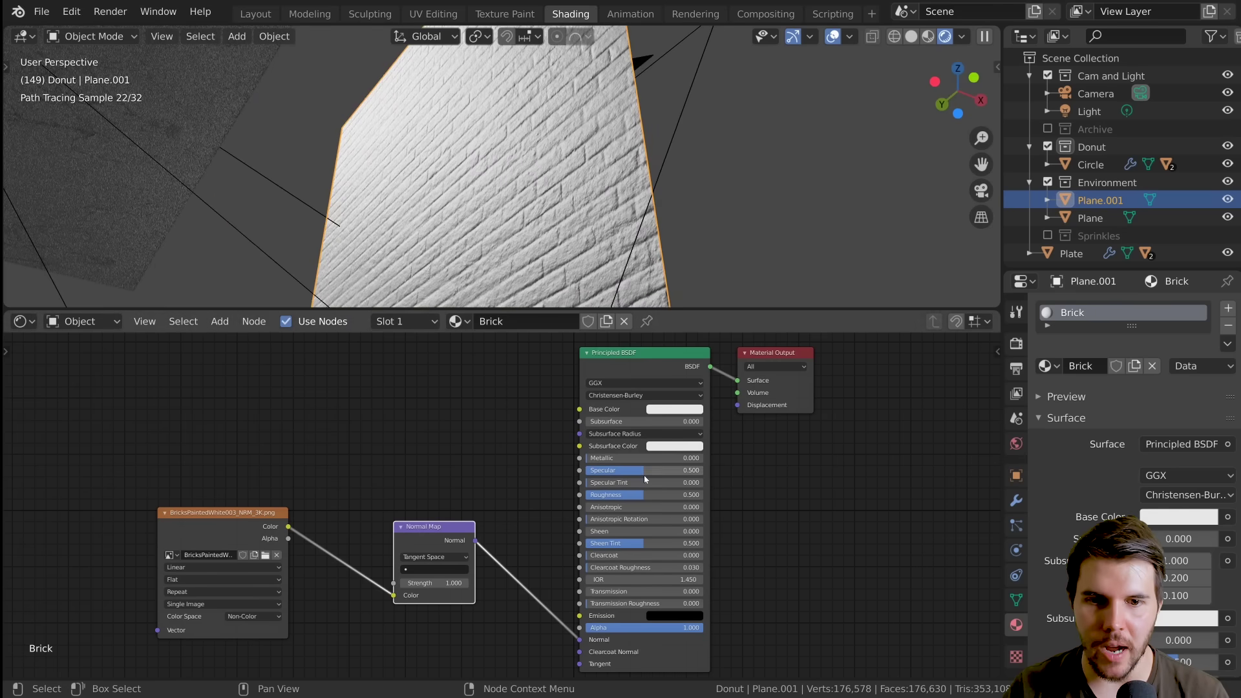
{"action": "left_click_drag", "start_coordinate": [643, 494], "coordinate": [608, 495]}
{"action": "scroll", "coordinate": [531, 173], "scroll_direction": "up", "scroll_amount": 3}
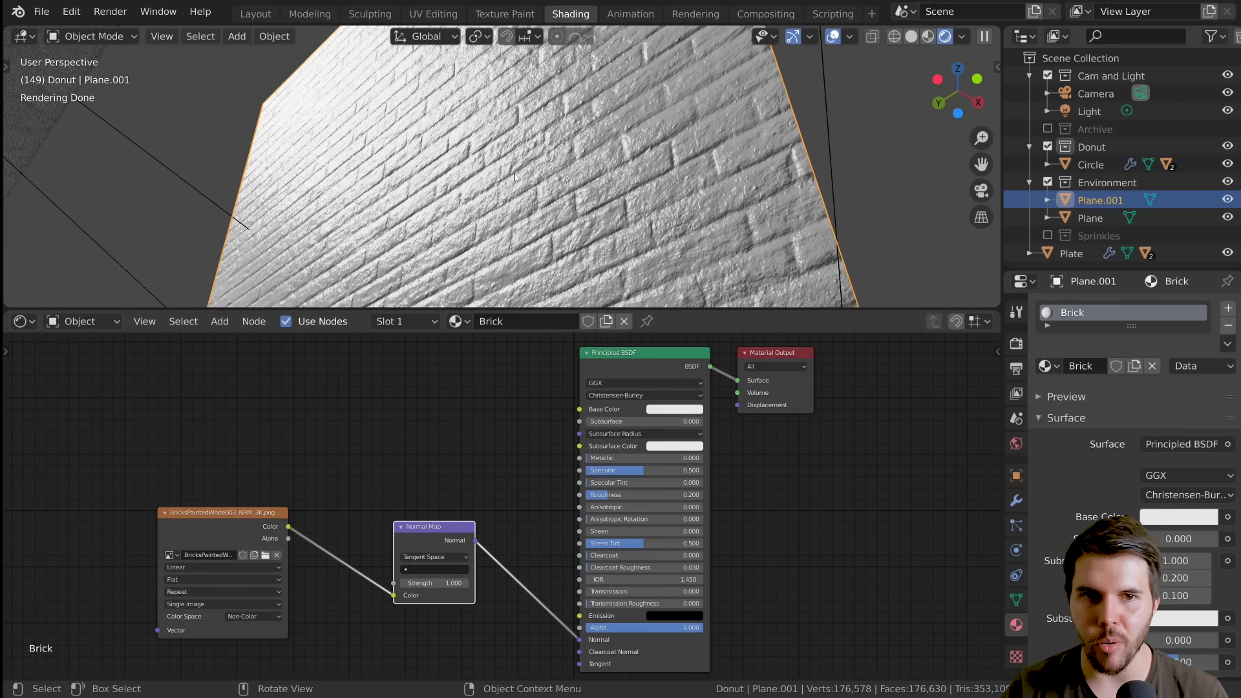
{"action": "middle_click_drag", "start_coordinate": [487, 184], "coordinate": [525, 185]}
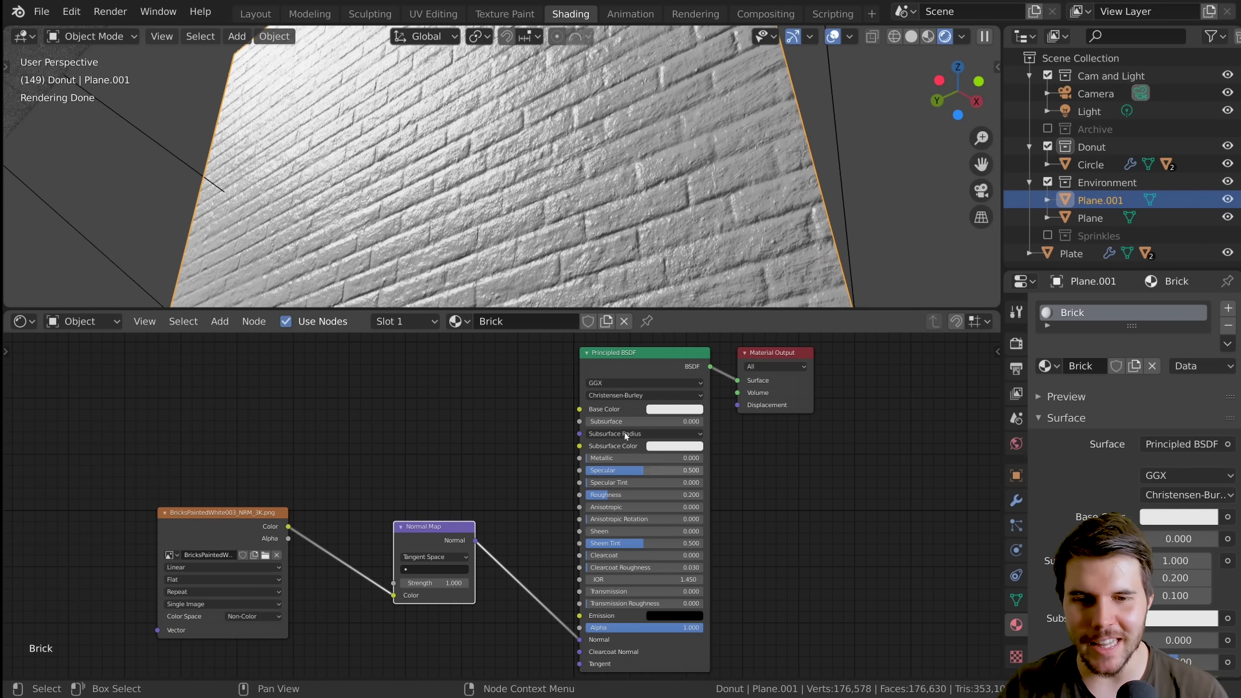
Set the Brick material's Roughness to 0.300 and move the Normal Map node closer to the image texture node
{"action": "left_click_drag", "start_coordinate": [607, 494], "coordinate": [619, 494], "text": "ctrl"}
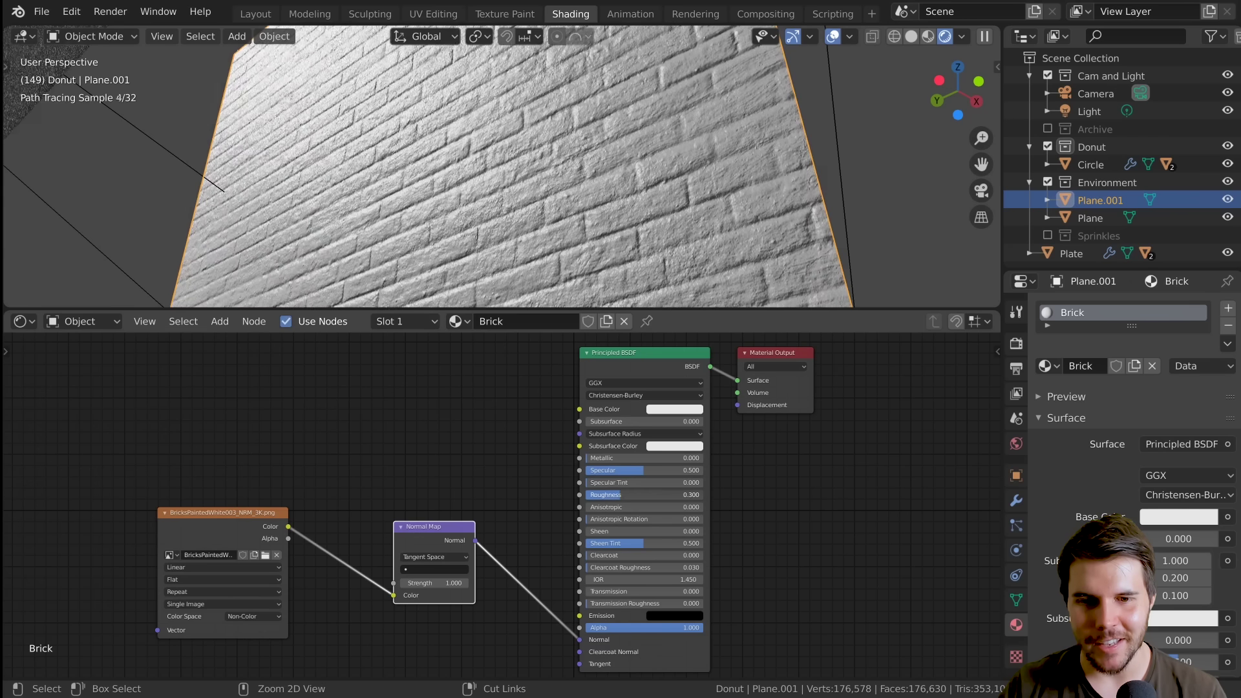
{"action": "scroll", "coordinate": [555, 219], "scroll_direction": "down", "scroll_amount": 2}
{"action": "middle_click_drag", "start_coordinate": [557, 218], "coordinate": [512, 205]}
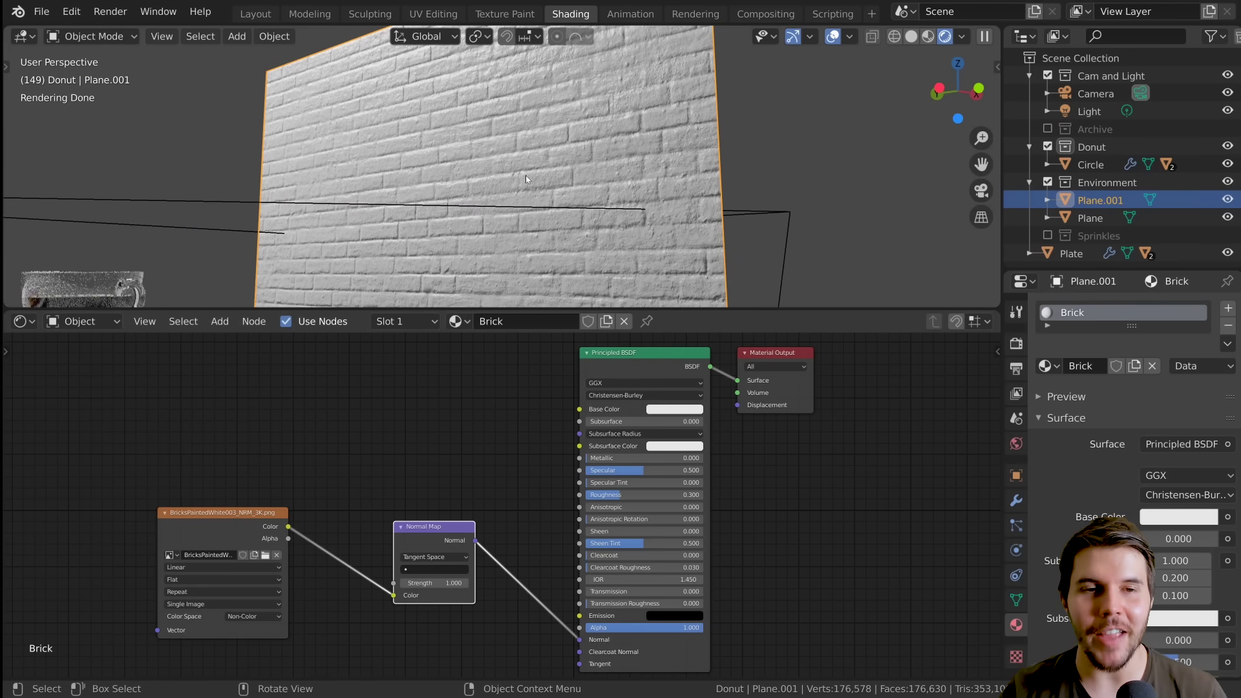
{"action": "left_click_drag", "start_coordinate": [418, 533], "coordinate": [389, 511]}
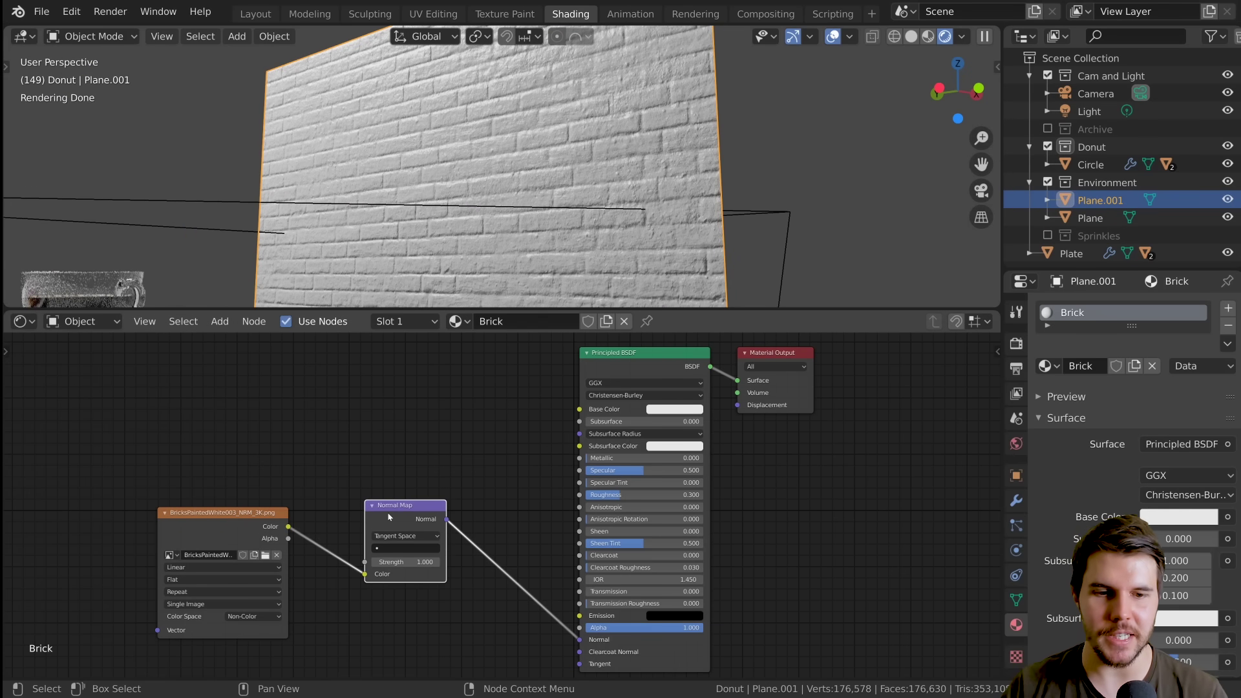
Change the Base Color of the Brick material's Principled BSDF to a light pinkish purple
{"action": "left_click", "coordinate": [619, 354]}
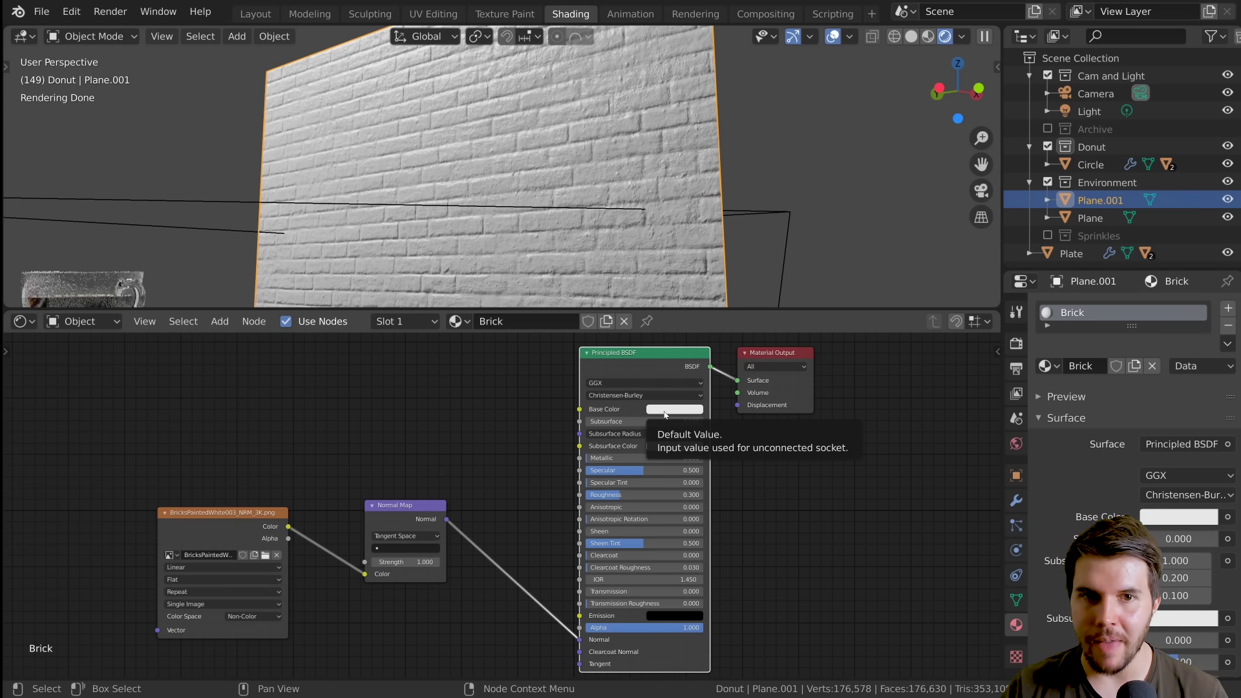
{"action": "scroll", "coordinate": [498, 145], "scroll_direction": "up", "scroll_amount": 5}
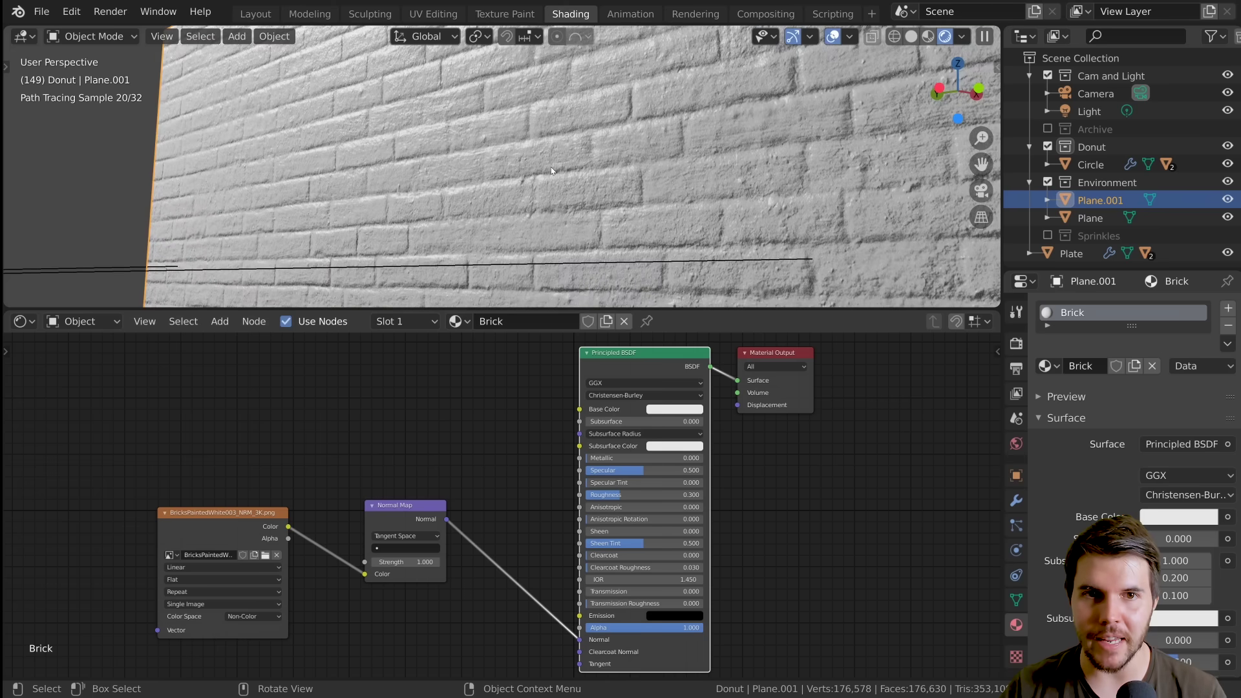
{"action": "key", "text": "alt+Tab"}
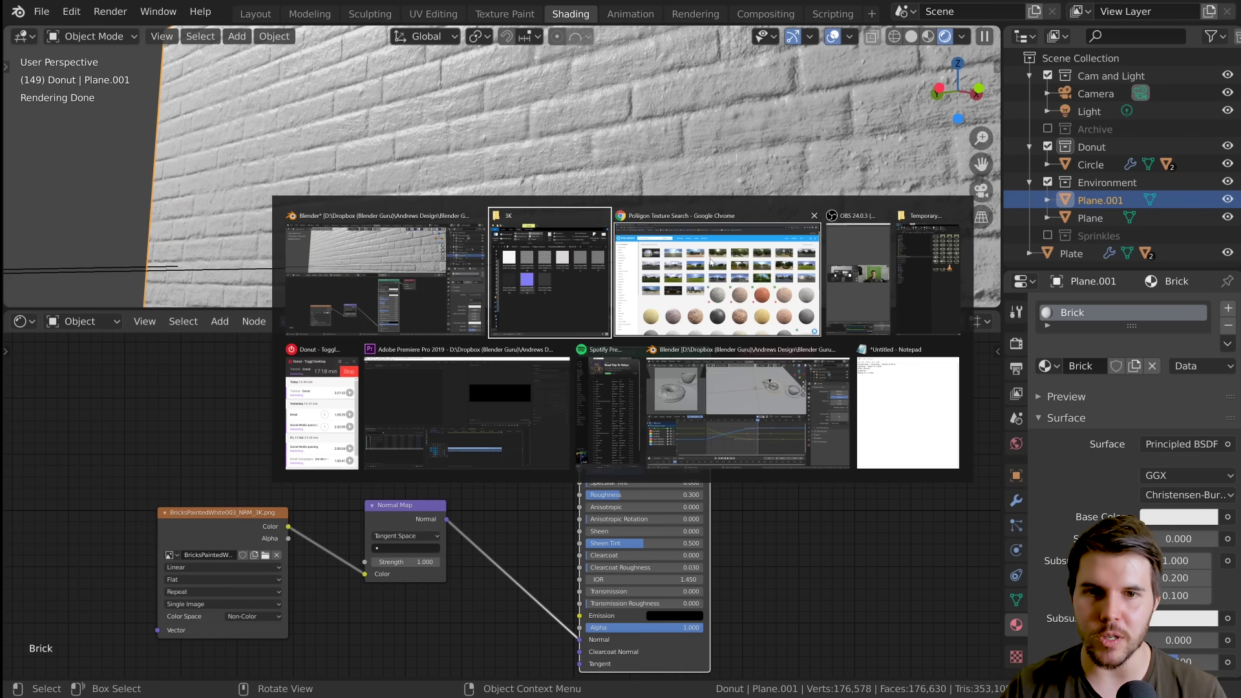
{"action": "key", "text": "alt+Tab"}
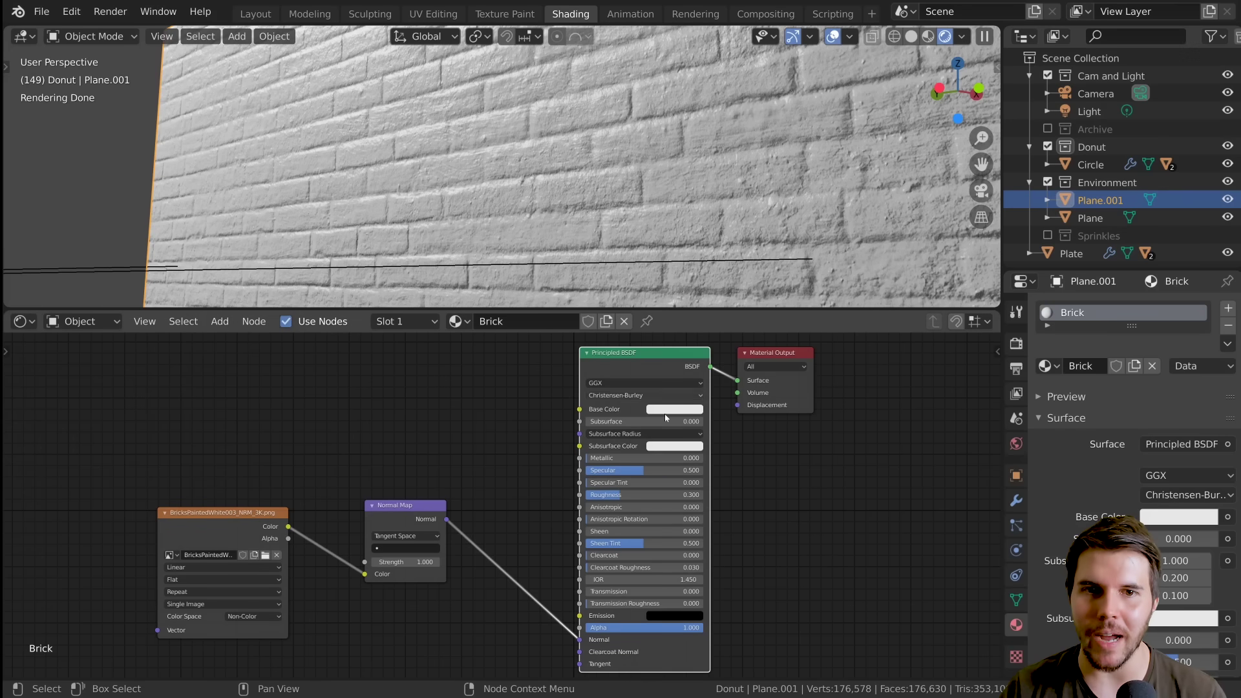
{"action": "scroll", "coordinate": [499, 506], "scroll_direction": "down", "scroll_amount": 1}
{"action": "left_click", "coordinate": [662, 423]}
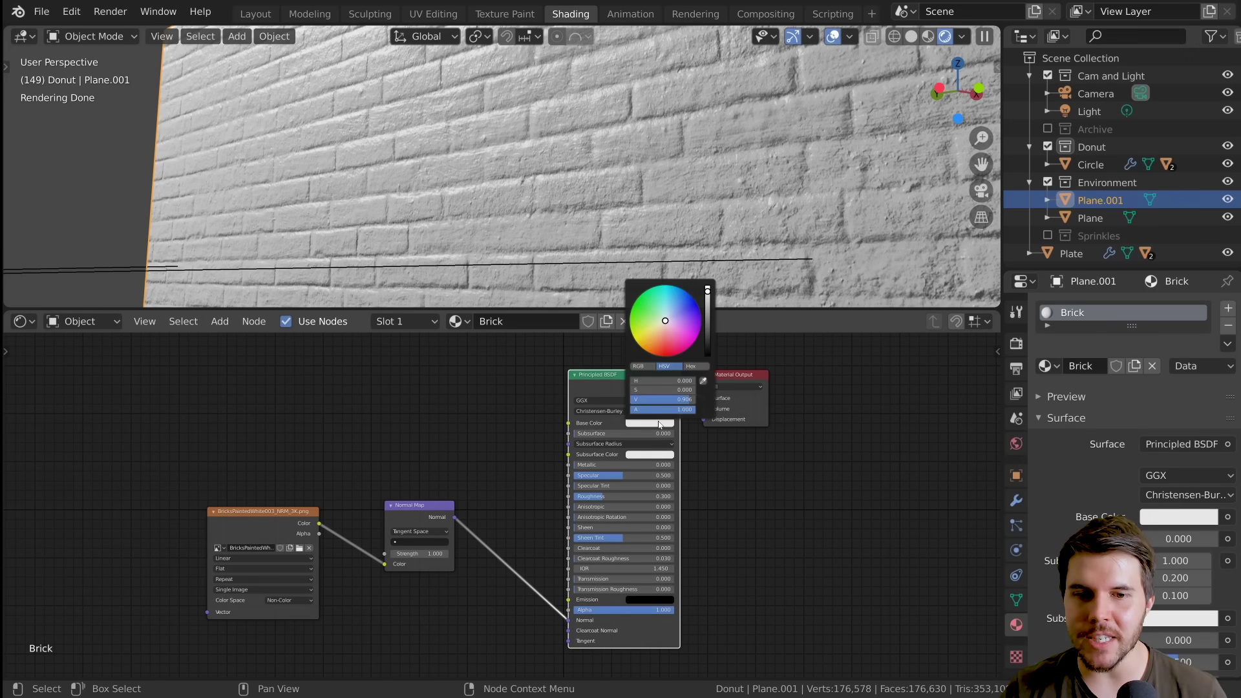
{"action": "left_click", "coordinate": [678, 325]}
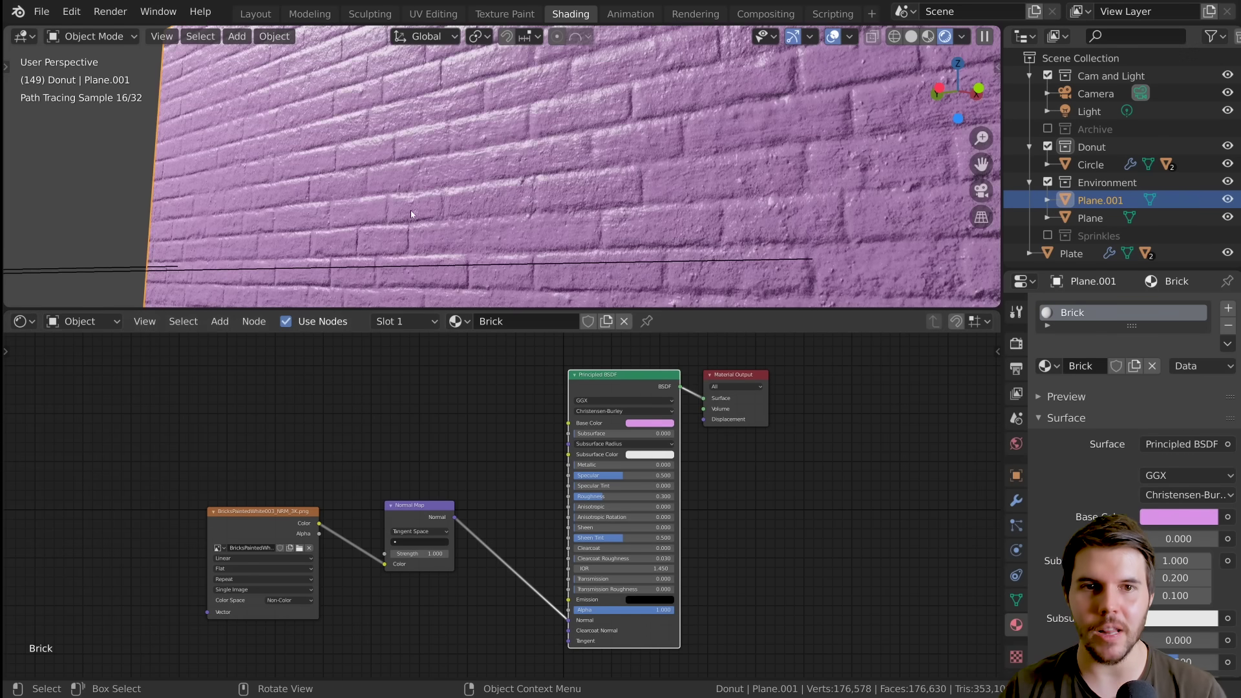
{"action": "scroll", "coordinate": [410, 211], "scroll_direction": "down", "scroll_amount": 3}
{"action": "middle_click_drag", "start_coordinate": [416, 211], "coordinate": [450, 230]}
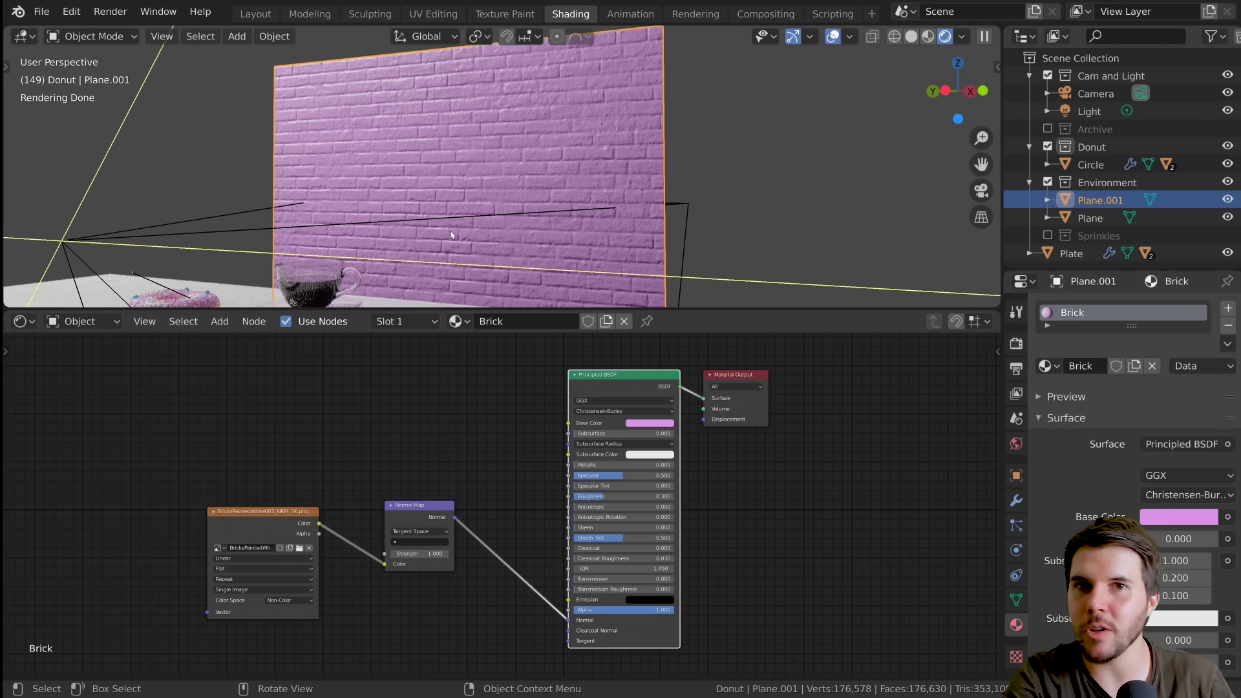
Lighten the Brick material's Base Color to a brighter pink and check the wall through the camera
{"action": "scroll", "coordinate": [450, 235], "scroll_direction": "up", "scroll_amount": 4}
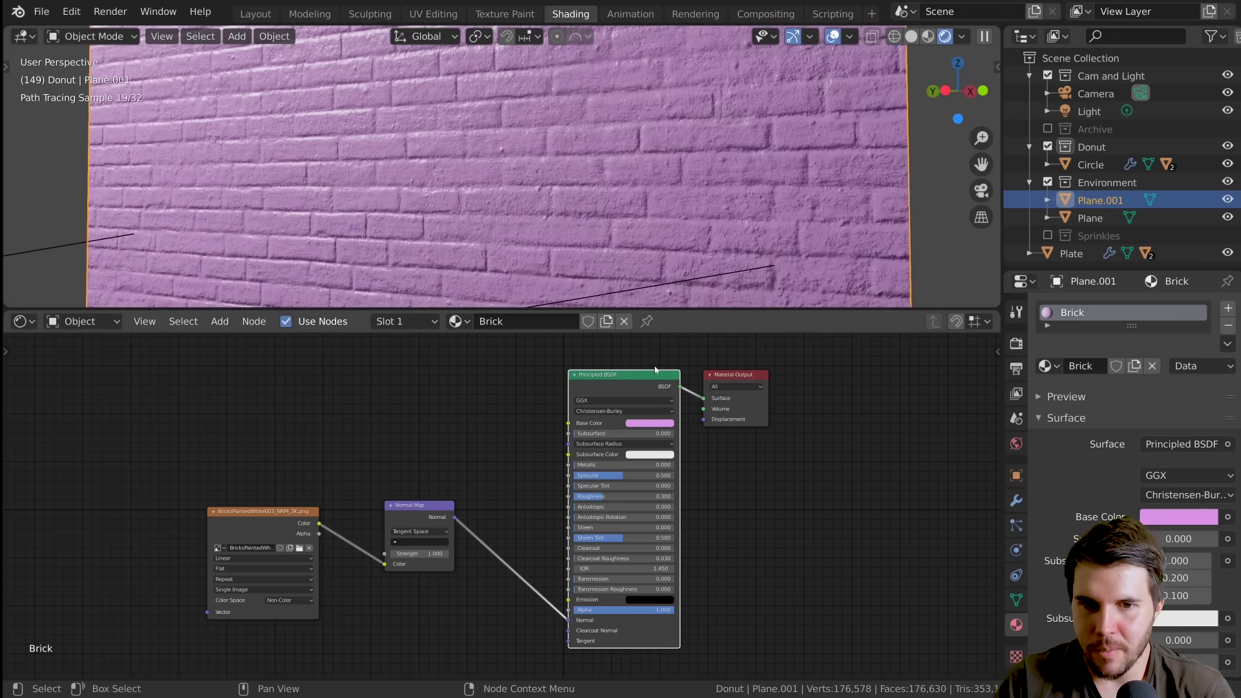
{"action": "left_click", "coordinate": [652, 427]}
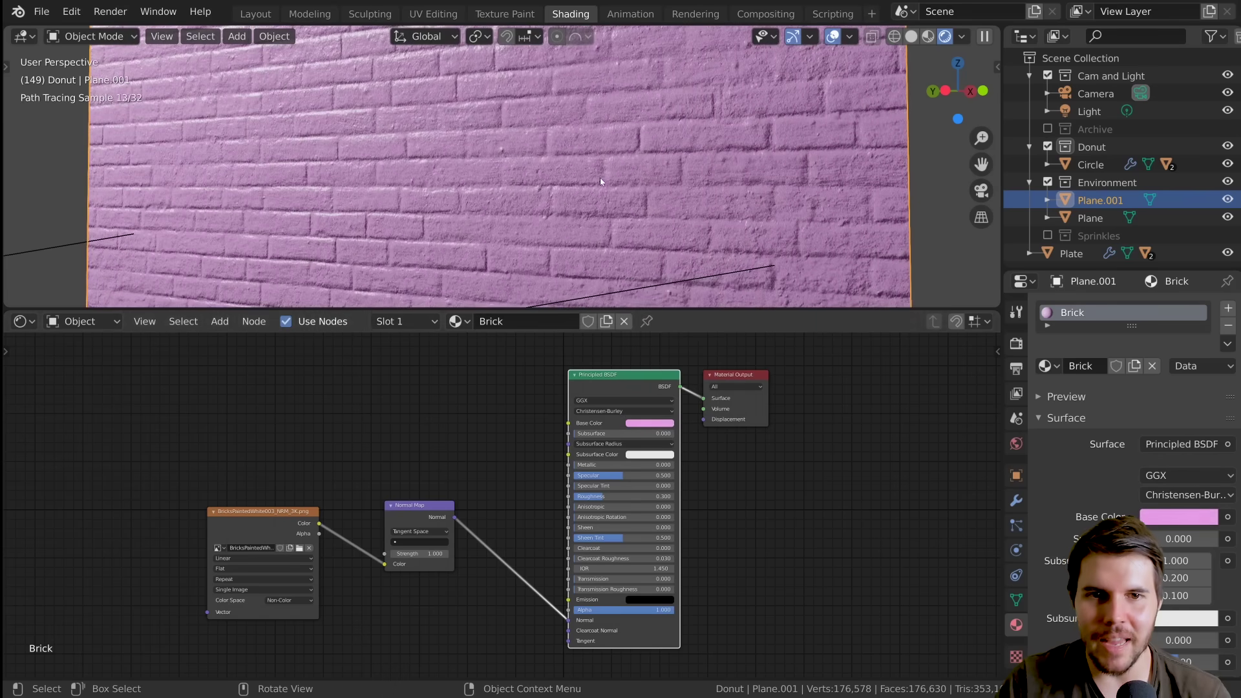
{"action": "key", "text": "KP_0"}
{"action": "key", "text": "Home"}
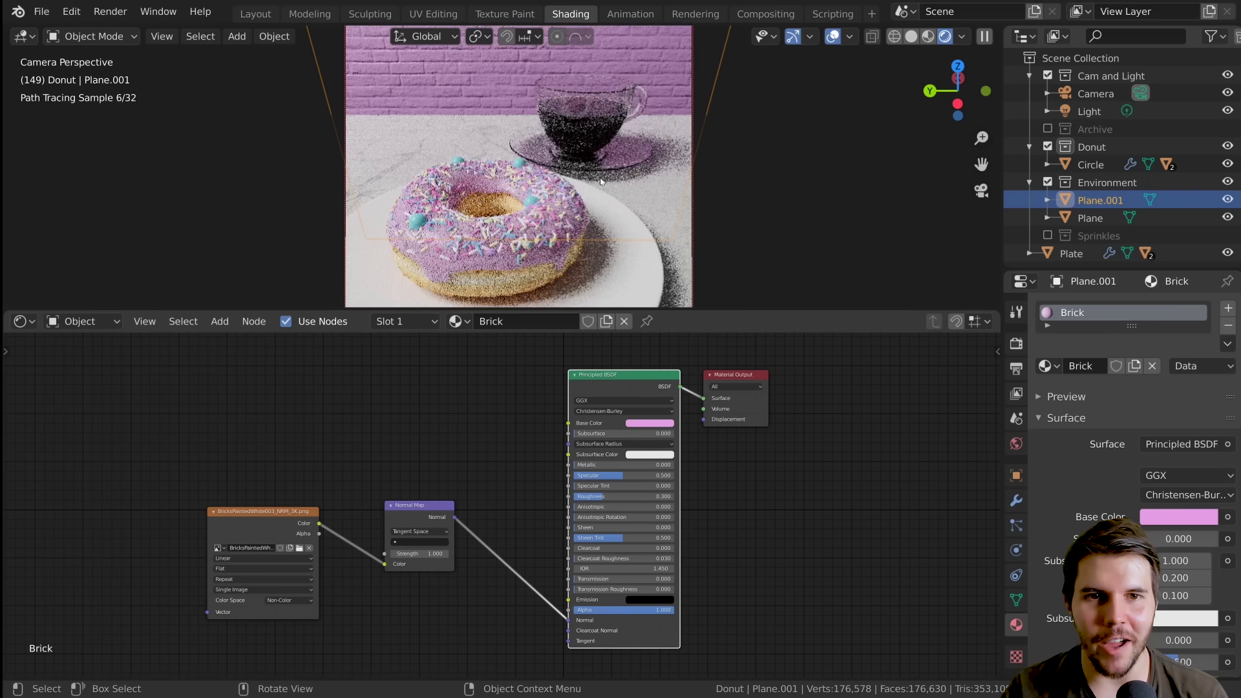
{"action": "key", "text": "alt+a"}
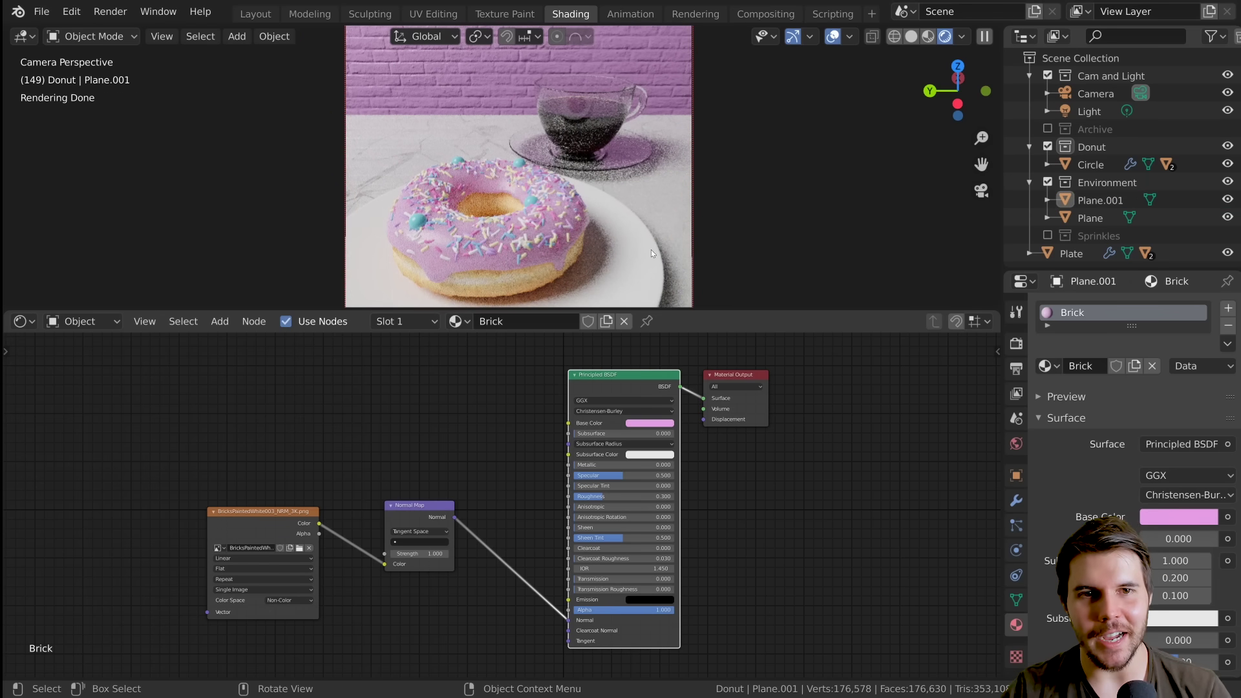
{"action": "key", "text": "Home"}
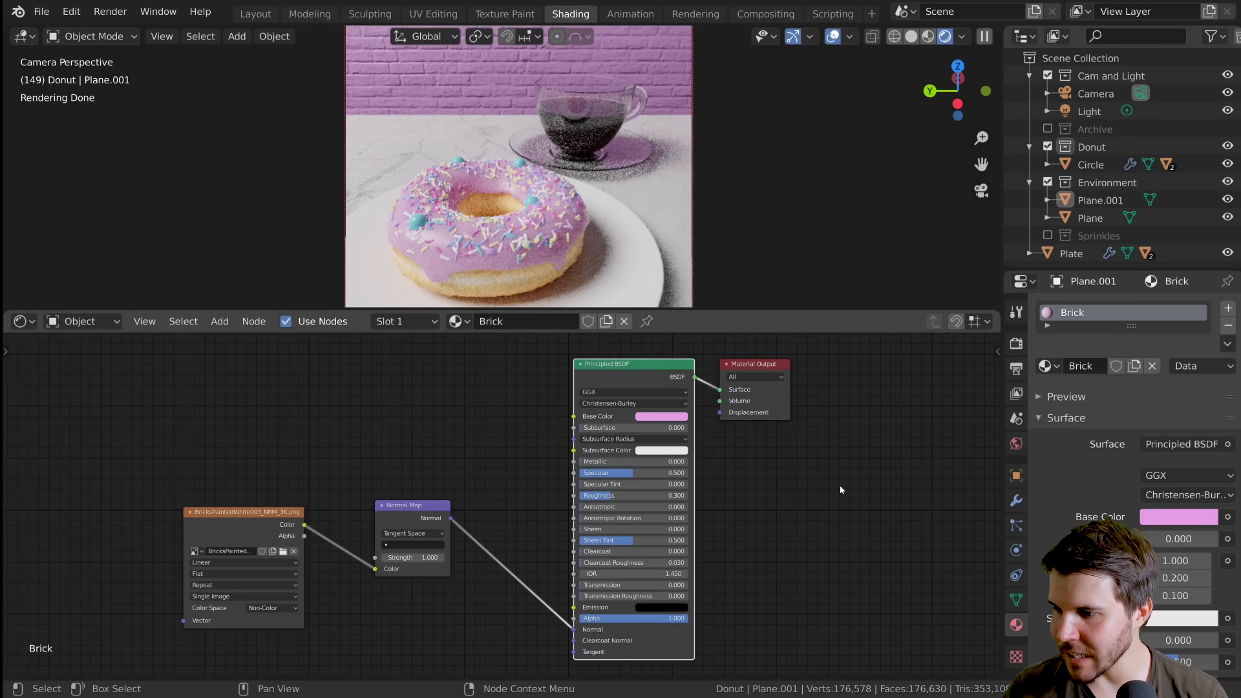
Select the point light, adjust its height along the global Z axis and check the result through the camera
{"action": "middle_click_drag", "start_coordinate": [745, 218], "coordinate": [624, 27]}
{"action": "left_click", "coordinate": [463, 148]}
{"action": "middle_click_drag", "start_coordinate": [463, 148], "coordinate": [634, 130]}
{"action": "scroll", "coordinate": [543, 99], "scroll_direction": "down", "scroll_amount": 3}
{"action": "key", "text": "g"}
{"action": "key", "text": "z"}
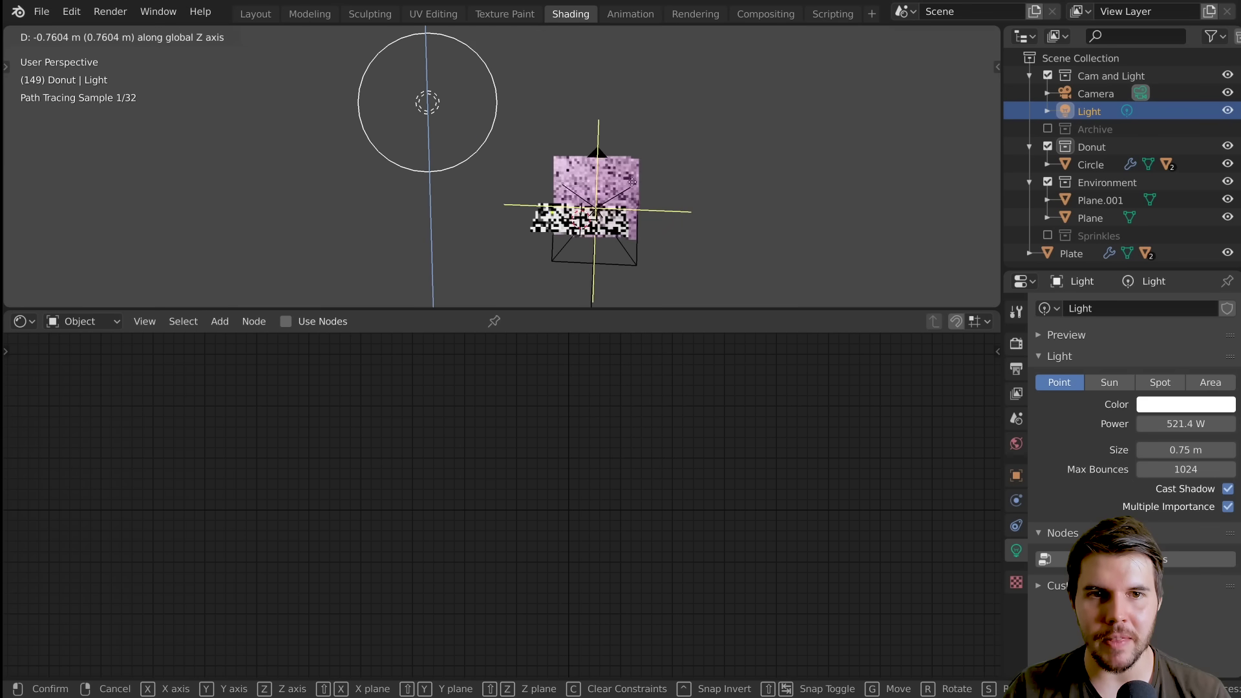
{"action": "left_click", "coordinate": [764, 216]}
{"action": "middle_click_drag", "start_coordinate": [764, 215], "coordinate": [793, 186]}
{"action": "key", "text": "g"}
{"action": "key", "text": "z"}
{"action": "left_click", "coordinate": [646, 128]}
{"action": "middle_click_drag", "start_coordinate": [792, 204], "coordinate": [645, 166]}
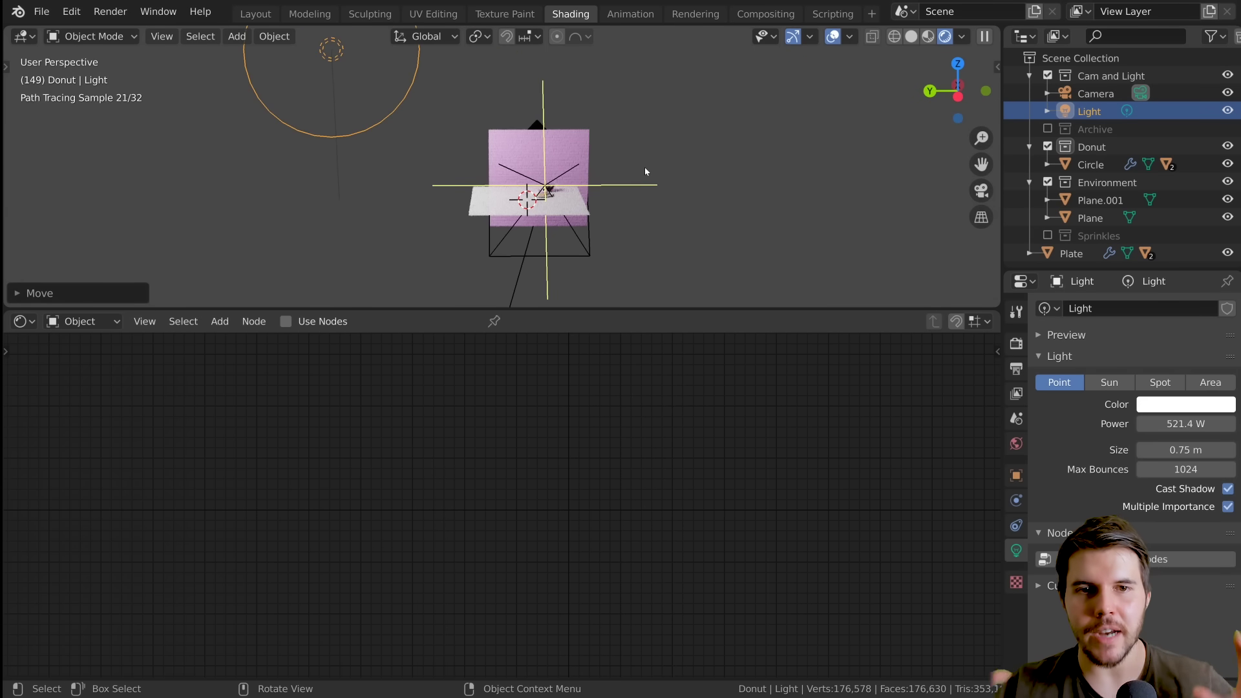
{"action": "key", "text": "KP_0"}
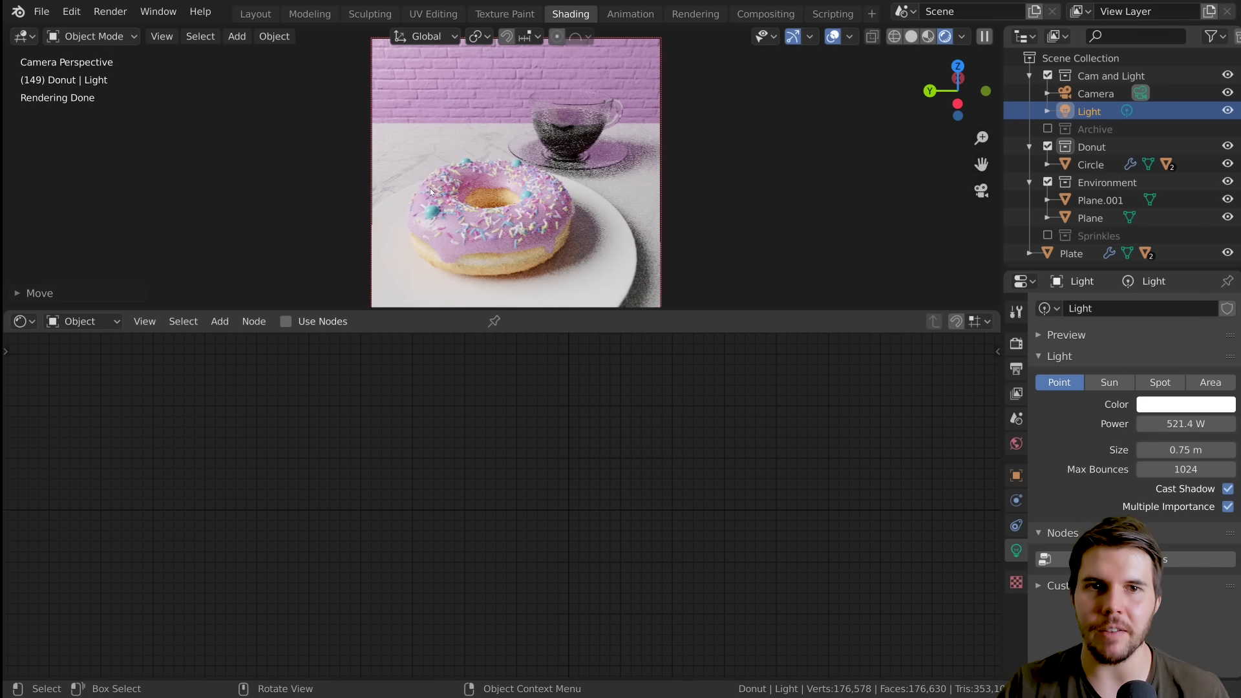
Increase the point light's size to 0.85 m
{"action": "middle_click_drag", "start_coordinate": [429, 168], "coordinate": [404, 169]}
{"action": "scroll", "coordinate": [404, 169], "scroll_direction": "down", "scroll_amount": 6}
{"action": "middle_click_drag", "start_coordinate": [344, 48], "coordinate": [365, 65], "text": "shift"}
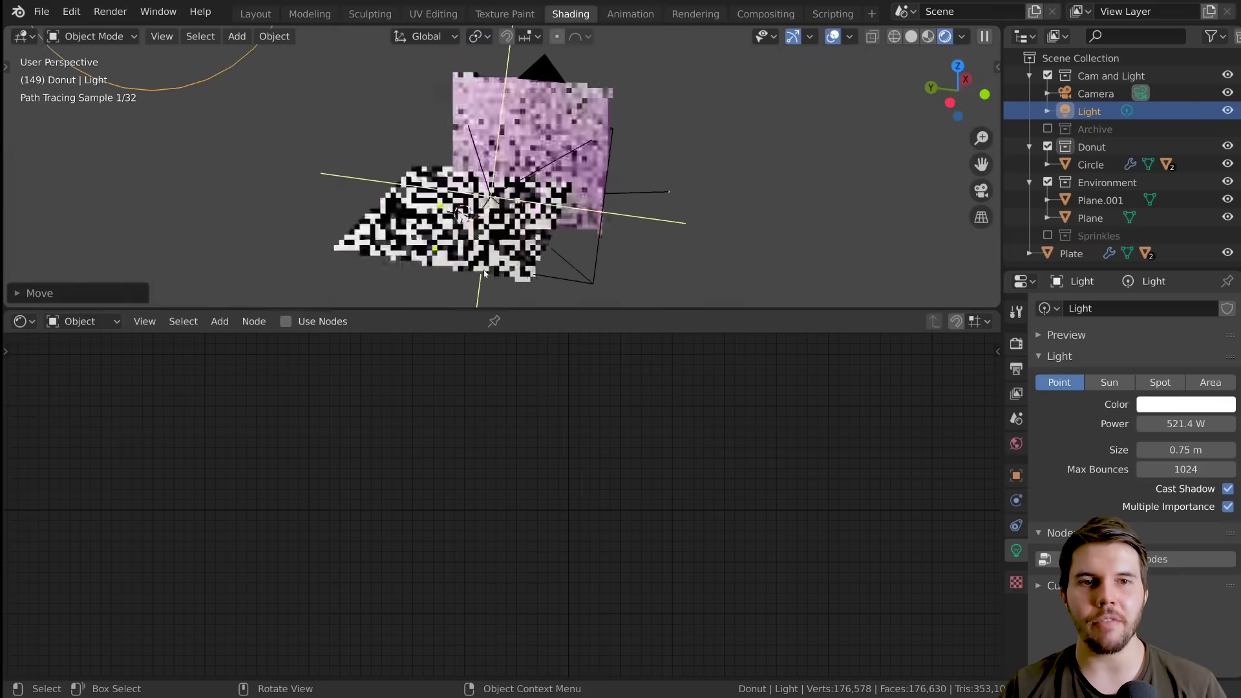
{"action": "scroll", "coordinate": [364, 66], "scroll_direction": "down", "scroll_amount": 2}
{"action": "scroll", "coordinate": [323, 92], "scroll_direction": "down", "scroll_amount": 3}
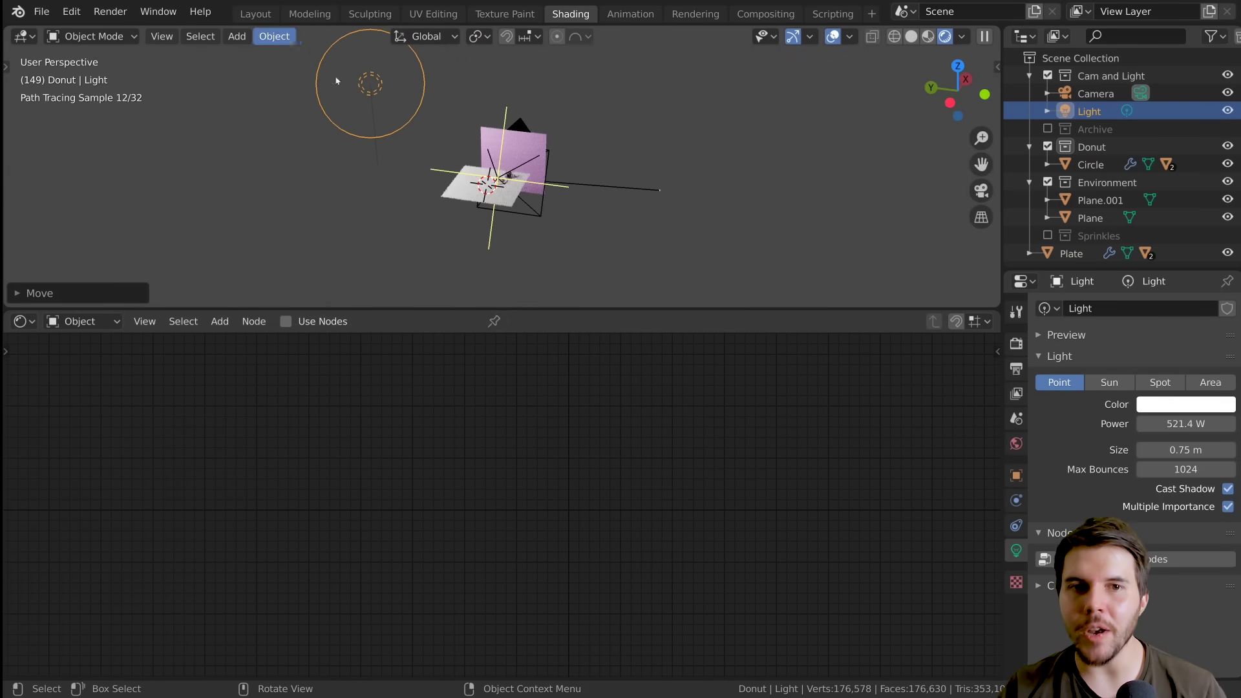
{"action": "scroll", "coordinate": [354, 128], "scroll_direction": "up", "scroll_amount": 3}
{"action": "middle_click_drag", "start_coordinate": [353, 128], "coordinate": [293, 95]}
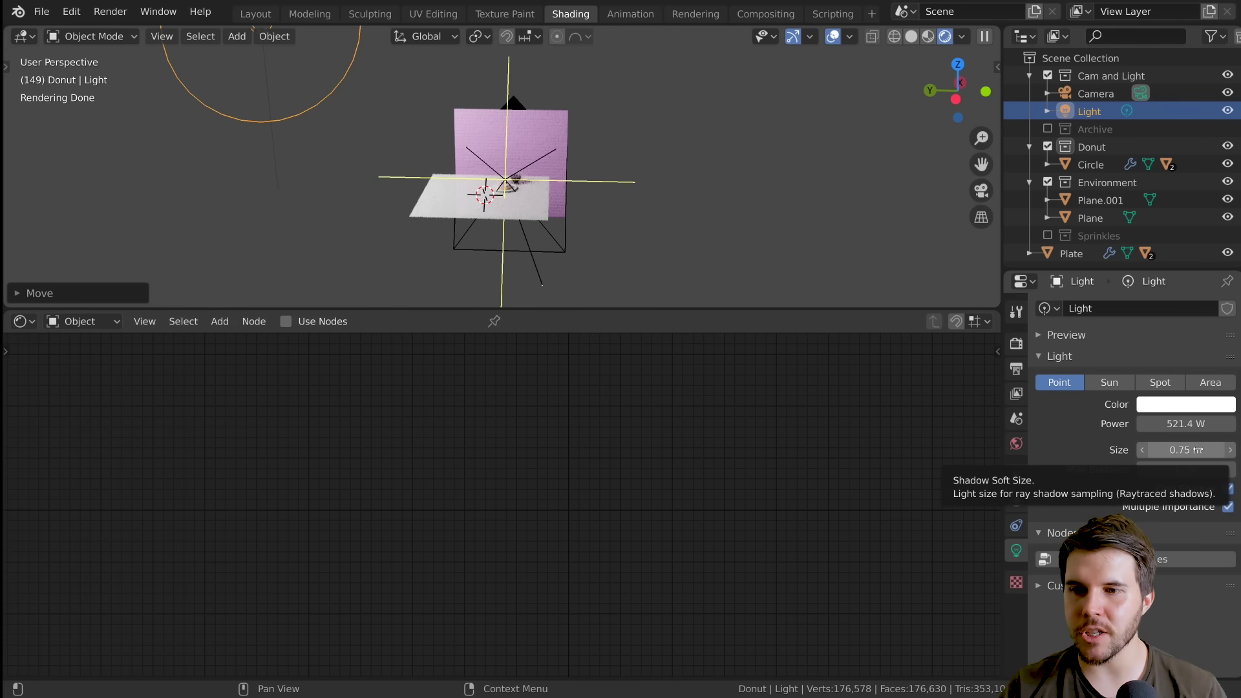
{"action": "mouse_move", "coordinate": [1185, 450]}
{"action": "left_mouse_down"}
{"action": "mouse_move", "coordinate": [1225, 450]}
{"action": "mouse_move", "coordinate": [1150, 450]}
{"action": "mouse_move", "coordinate": [1192, 450]}
{"action": "left_mouse_up"}
Switch to the Layout workspace and show the rendered camera view in the viewport beside the overview of the scene
{"action": "middle_click_drag", "start_coordinate": [515, 184], "coordinate": [602, 272], "text": "shift"}
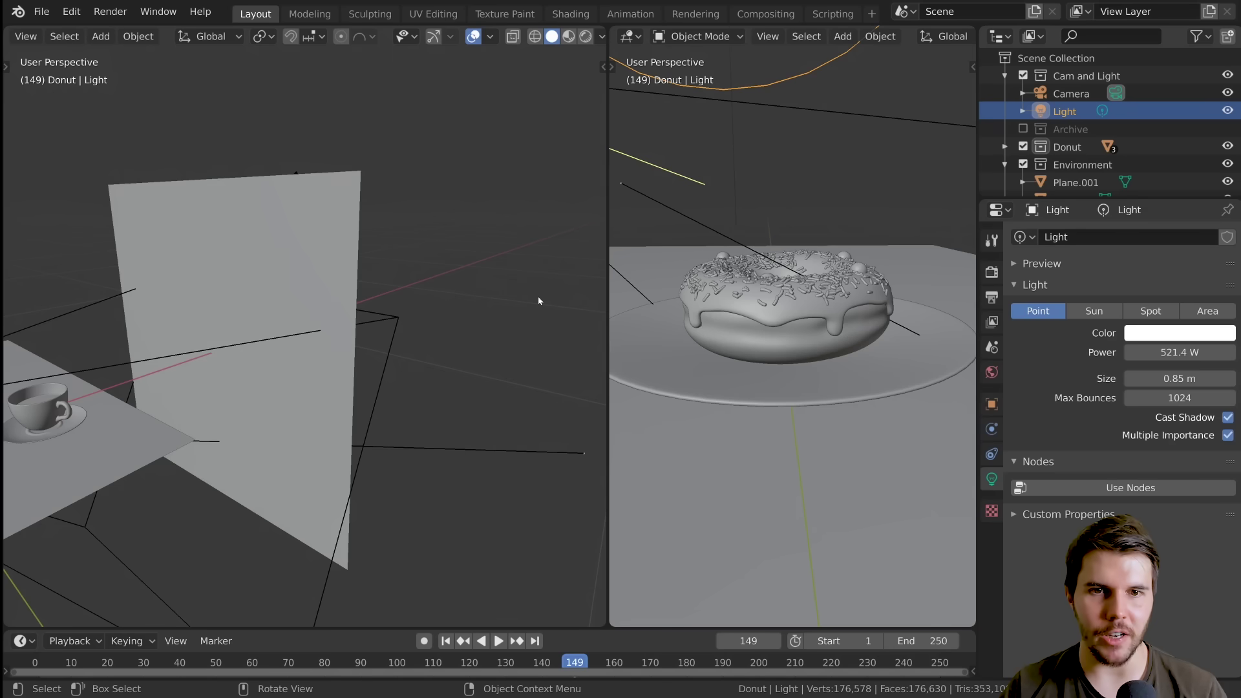
{"action": "scroll", "coordinate": [413, 346], "scroll_direction": "down", "scroll_amount": 6}
{"action": "scroll", "coordinate": [747, 258], "scroll_direction": "down", "scroll_amount": 5}
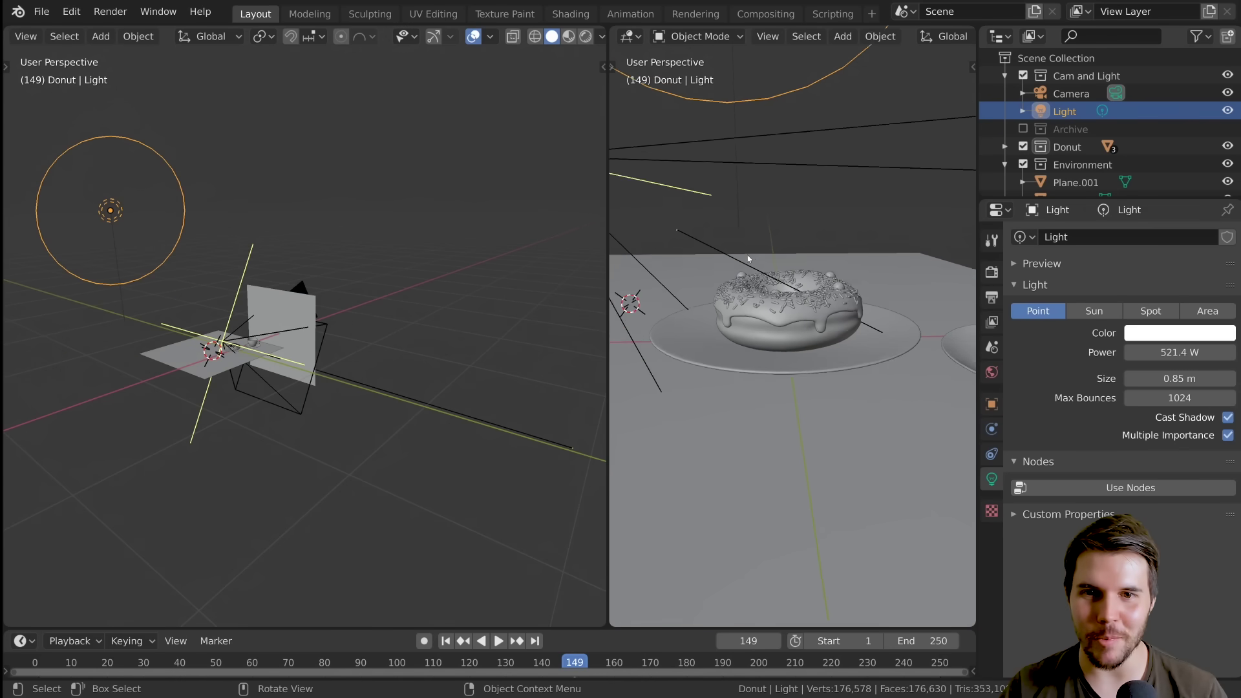
{"action": "scroll", "coordinate": [775, 247], "scroll_direction": "down", "scroll_amount": 8}
{"action": "middle_click_drag", "start_coordinate": [382, 286], "coordinate": [436, 291]}
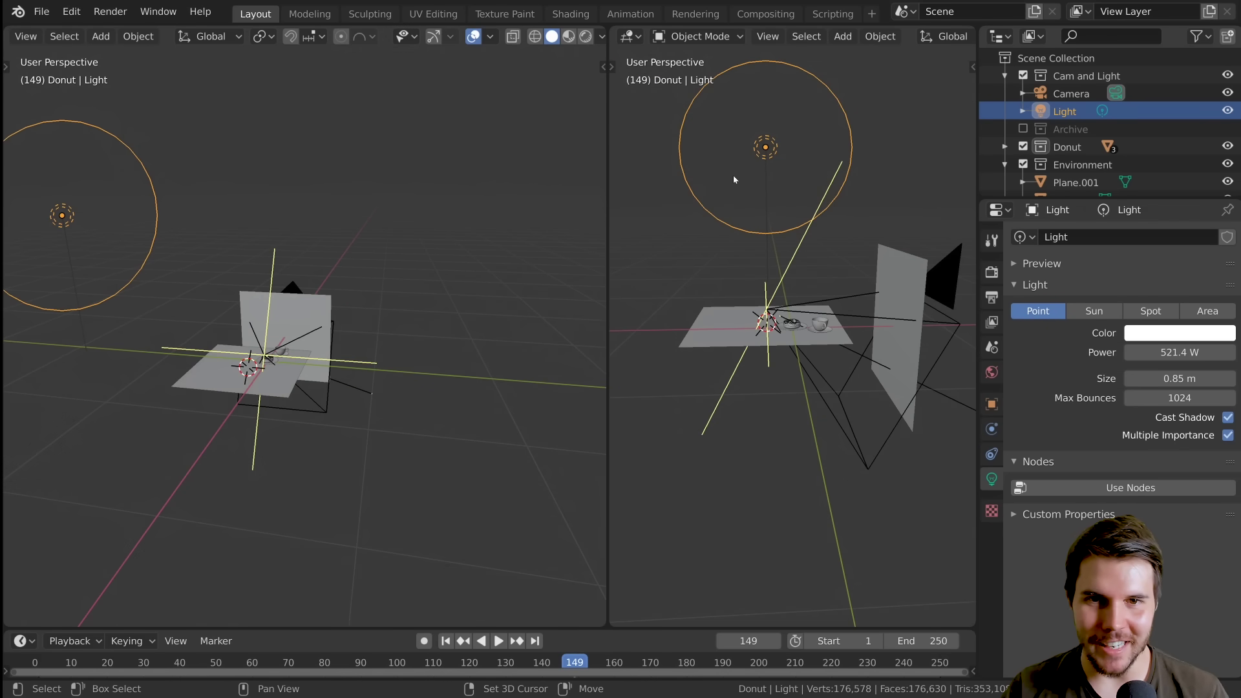
{"action": "mouse_move", "coordinate": [488, 197]}
{"action": "middle_mouse_down", "text": "shift"}
{"action": "mouse_move", "coordinate": [540, 206]}
{"action": "mouse_move", "coordinate": [504, 204]}
{"action": "middle_mouse_up", "text": "shift"}
{"action": "key", "text": "z"}
{"action": "left_click", "coordinate": [800, 98]}
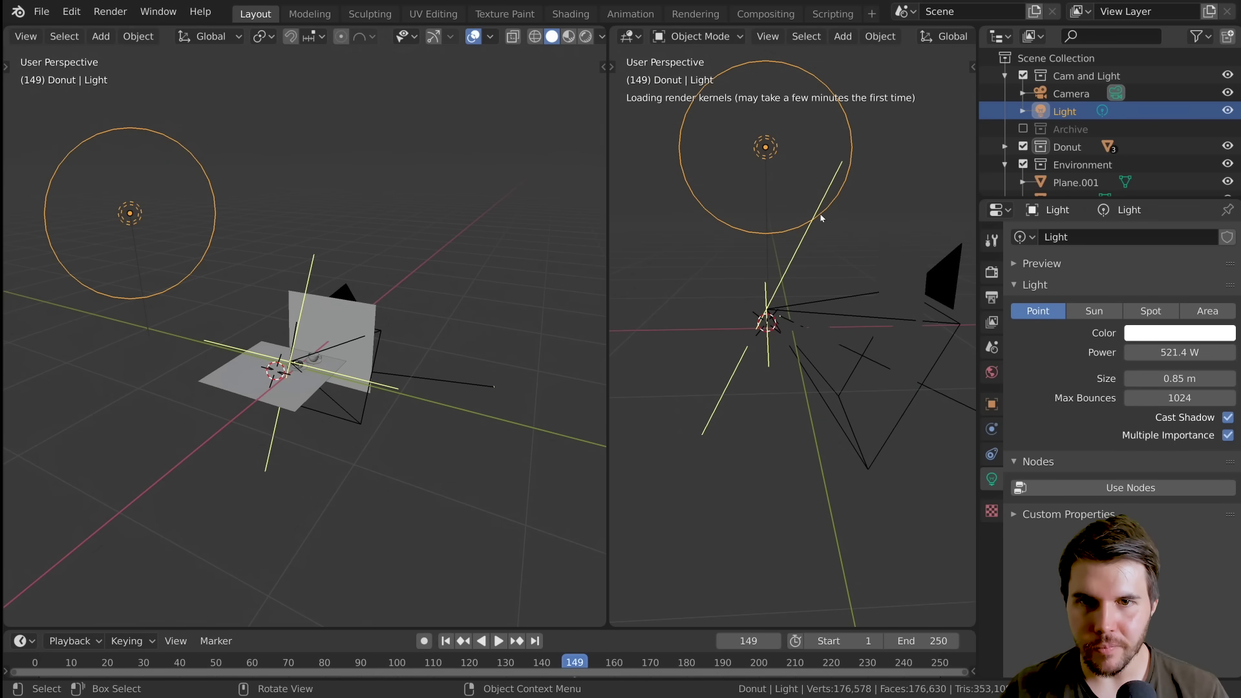
{"action": "key", "text": "KP_0"}
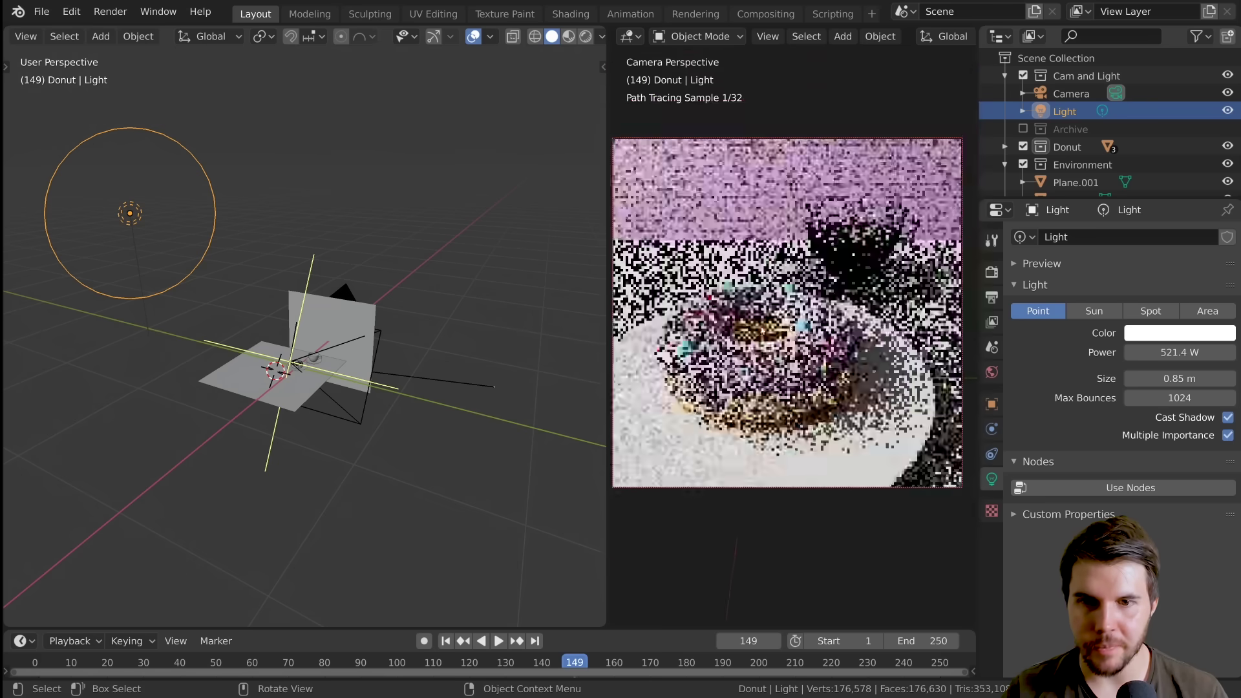
Try the point light at a size of 1.66 m, and set its size to 0.8 m
{"action": "left_click_drag", "start_coordinate": [1179, 378], "coordinate": [1235, 378]}
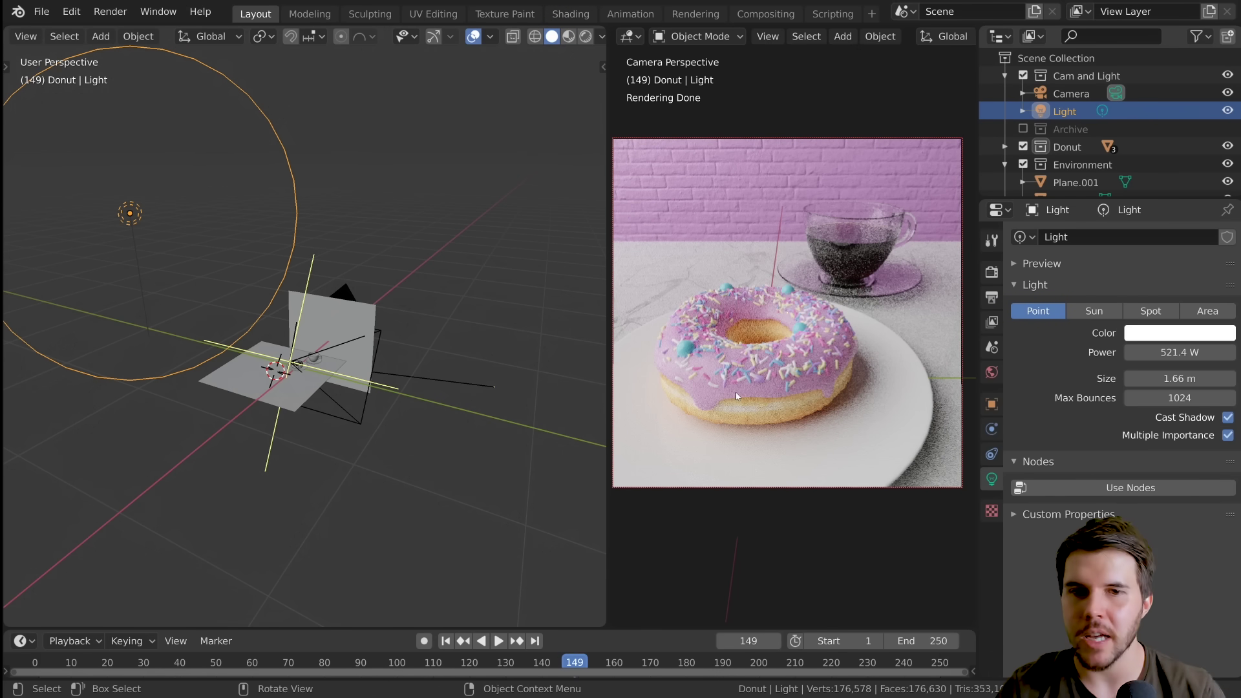
{"action": "middle_click_drag", "start_coordinate": [362, 324], "coordinate": [208, 106]}
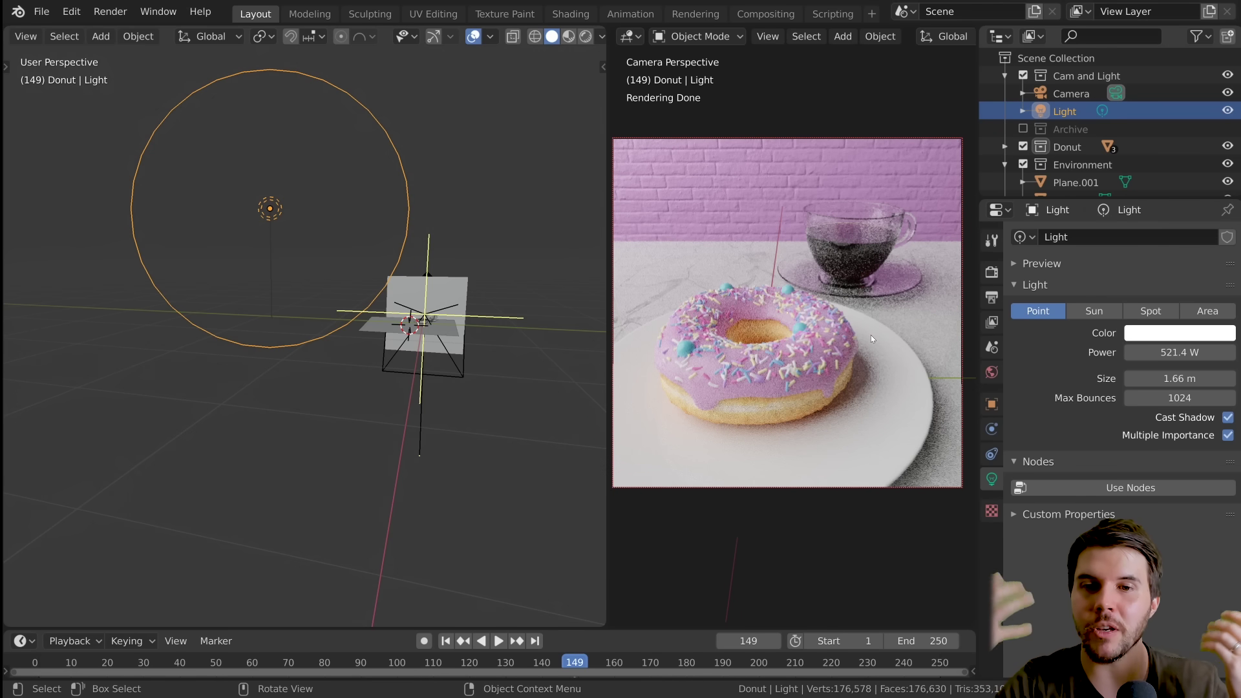
{"action": "left_click_drag", "start_coordinate": [1173, 378], "coordinate": [1134, 379]}
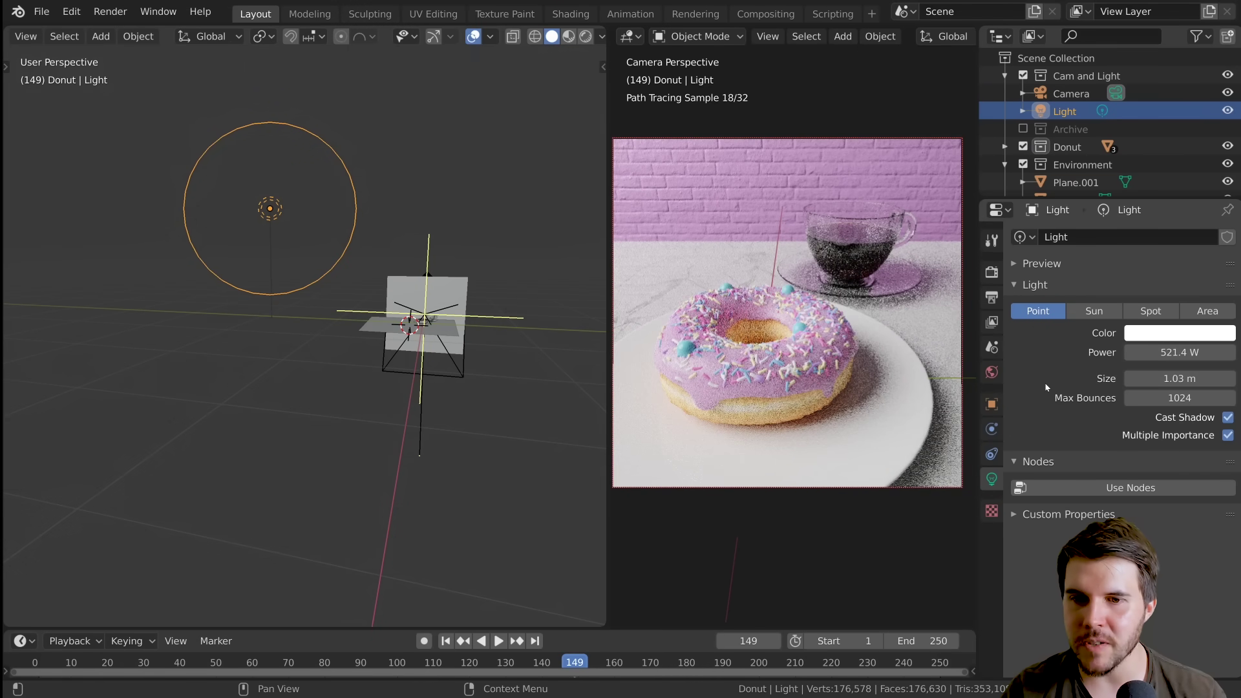
{"action": "left_click_drag", "start_coordinate": [1173, 378], "coordinate": [1158, 378]}
{"action": "left_click", "coordinate": [1172, 378]}
{"action": "key", "text": "Return"}
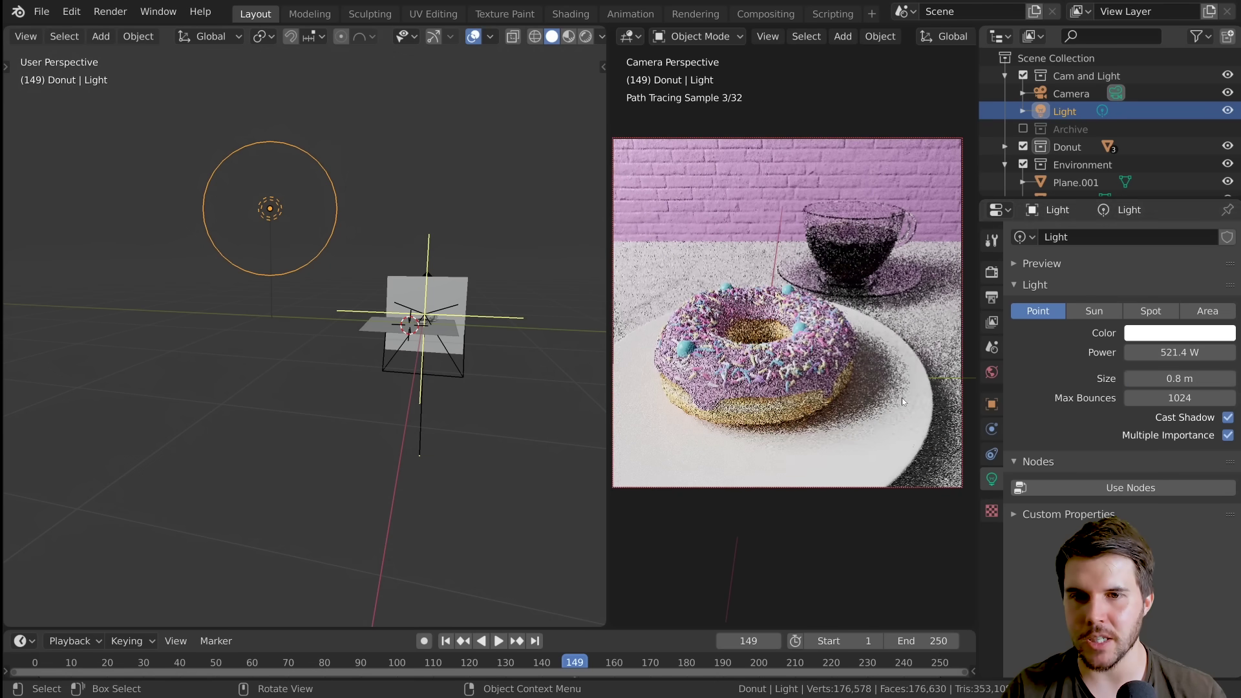
Examine the saucer's shading and the placement of the light, brick wall and countertop from several angles
{"action": "left_click", "coordinate": [893, 278]}
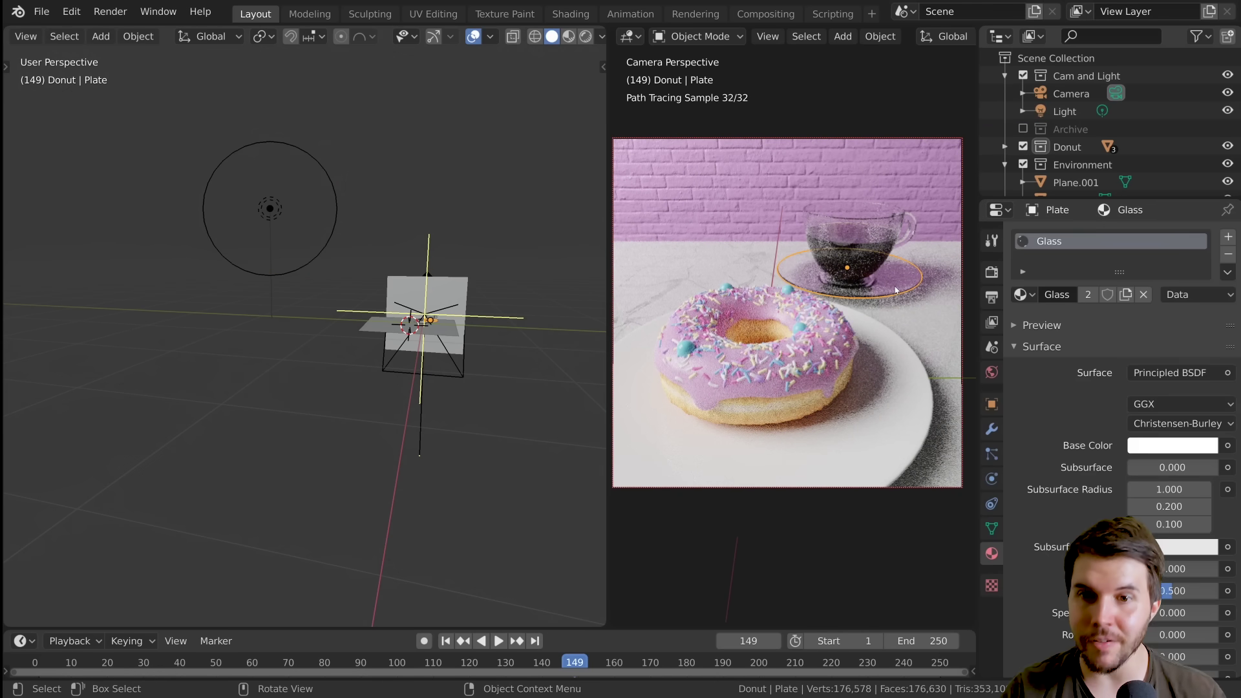
{"action": "left_click", "coordinate": [339, 213]}
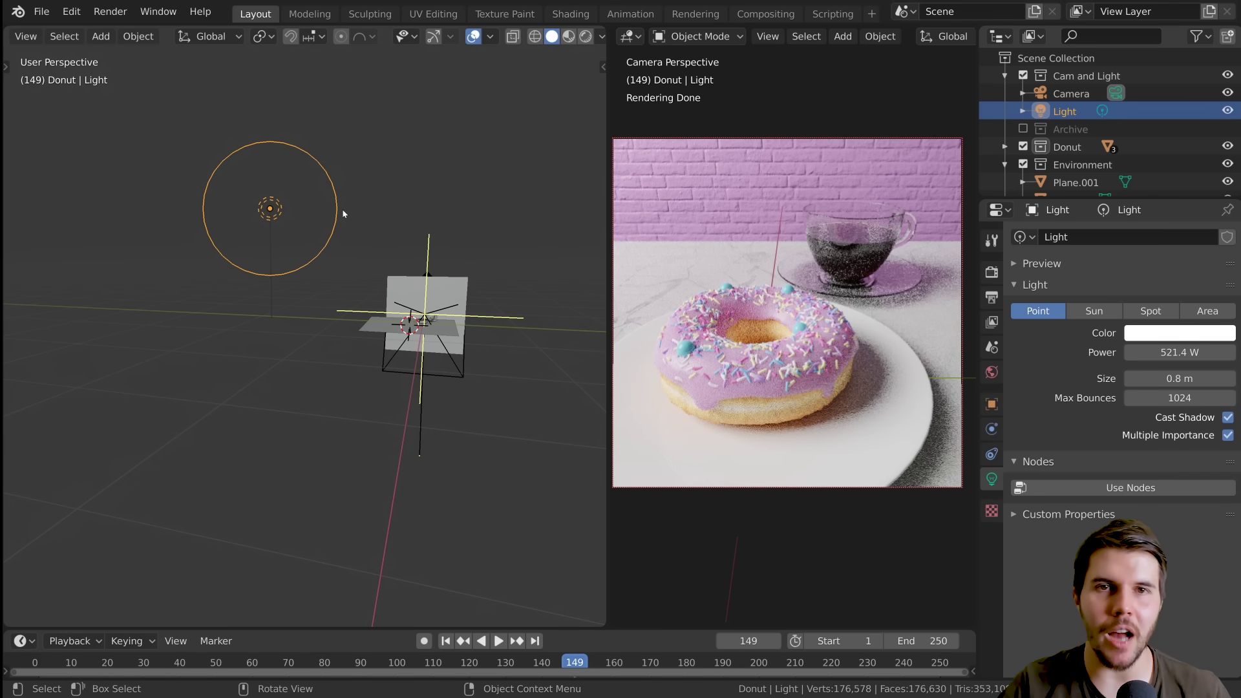
{"action": "middle_click_drag", "start_coordinate": [407, 236], "coordinate": [310, 239]}
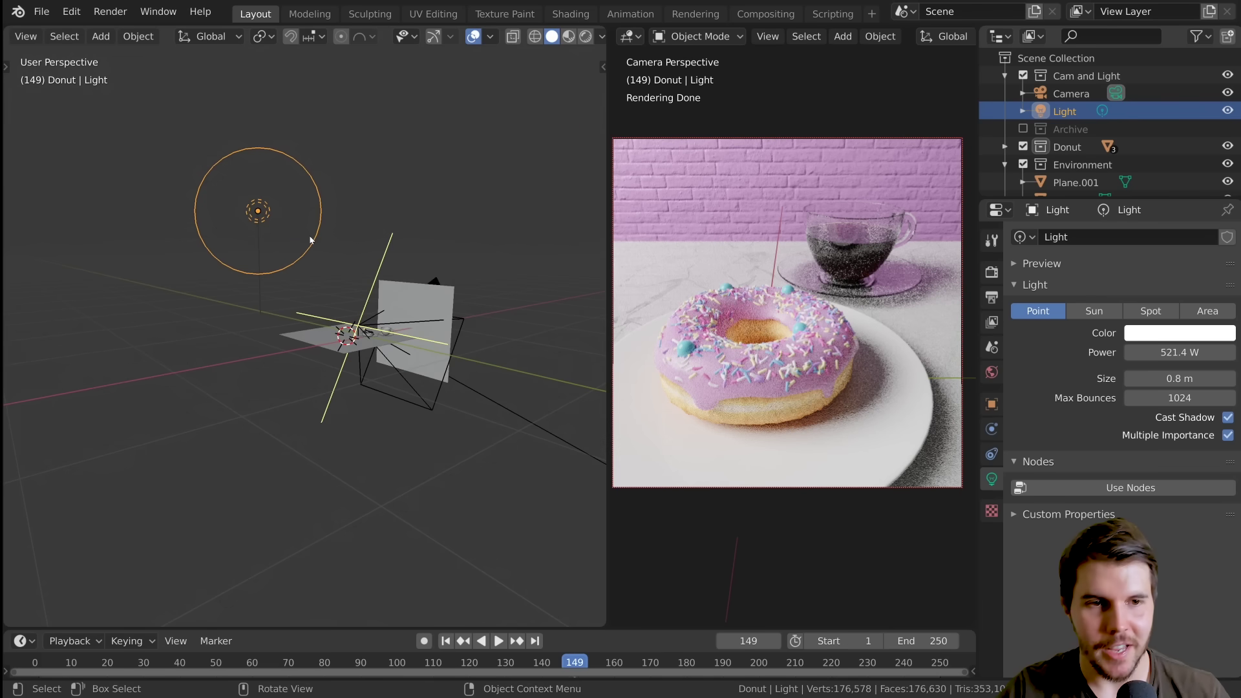
{"action": "middle_click_drag", "start_coordinate": [387, 292], "coordinate": [335, 288]}
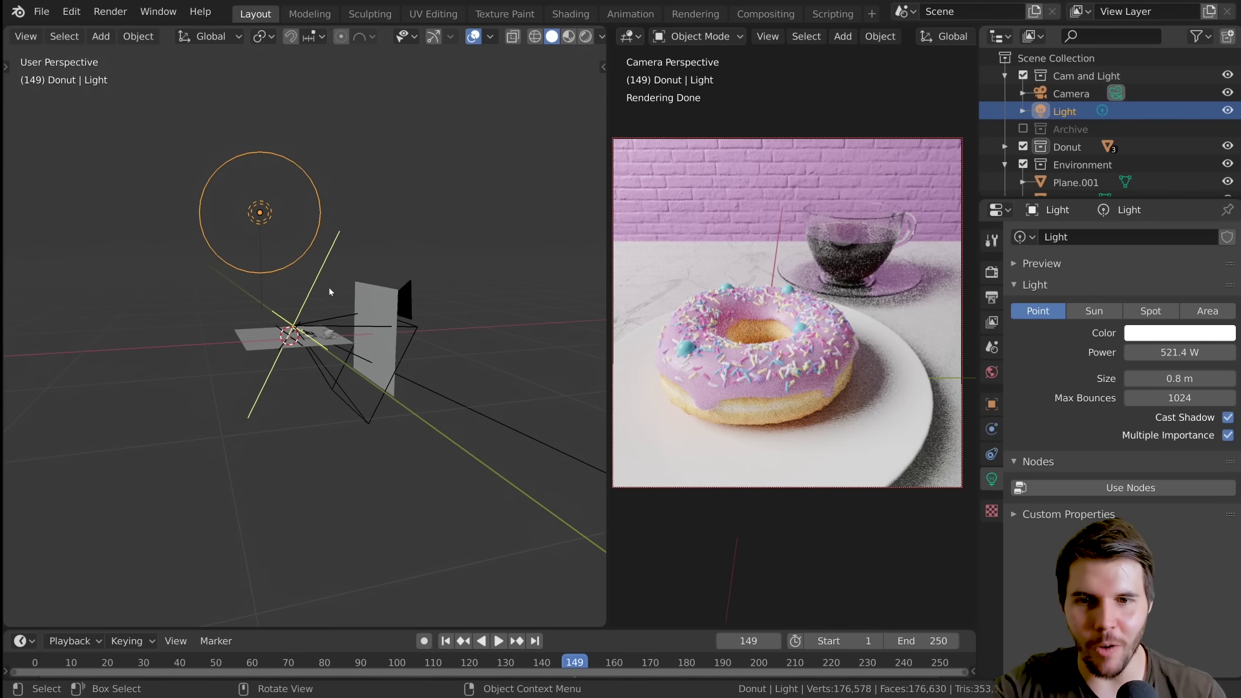
{"action": "middle_click_drag", "start_coordinate": [387, 343], "coordinate": [423, 345]}
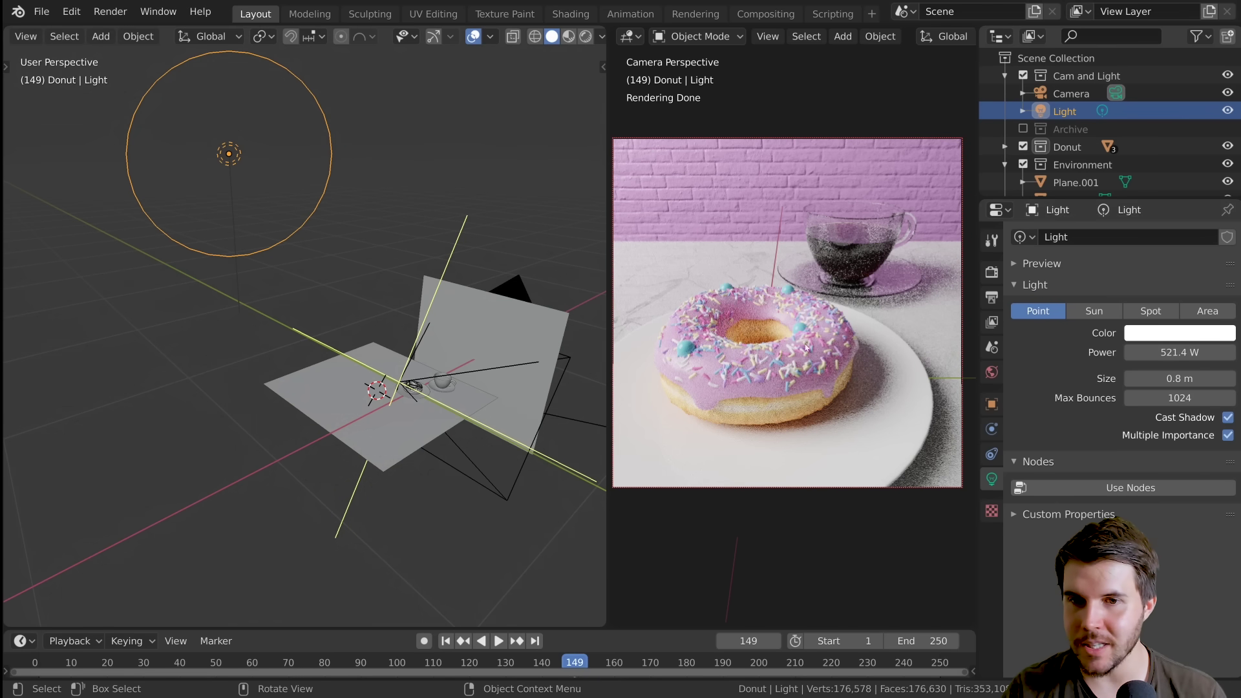
{"action": "left_click", "coordinate": [530, 309]}
{"action": "middle_click_drag", "start_coordinate": [530, 309], "coordinate": [425, 373]}
{"action": "left_click", "coordinate": [425, 373]}
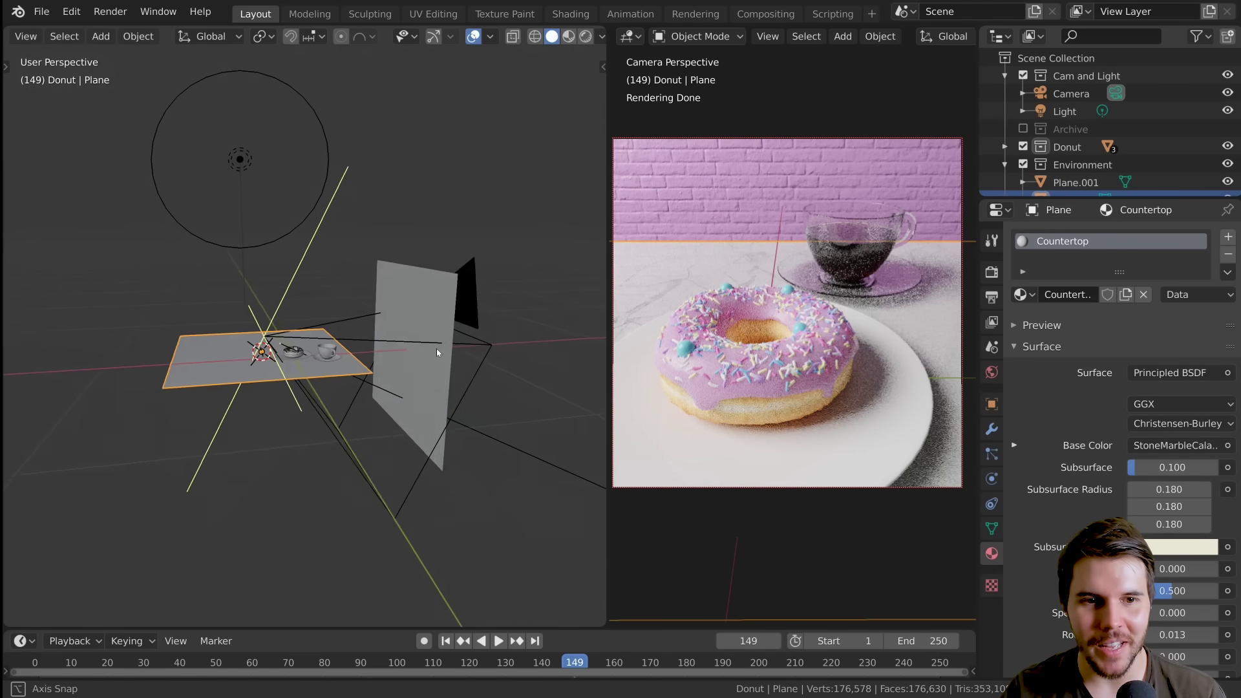
Move the brick wall plane about 0.45 m toward the donut along the global X axis and inspect the camera render
{"action": "scroll", "coordinate": [436, 348], "scroll_direction": "up", "scroll_amount": 4}
{"action": "left_click", "coordinate": [436, 348]}
{"action": "key", "text": "g"}
{"action": "key", "text": "x"}
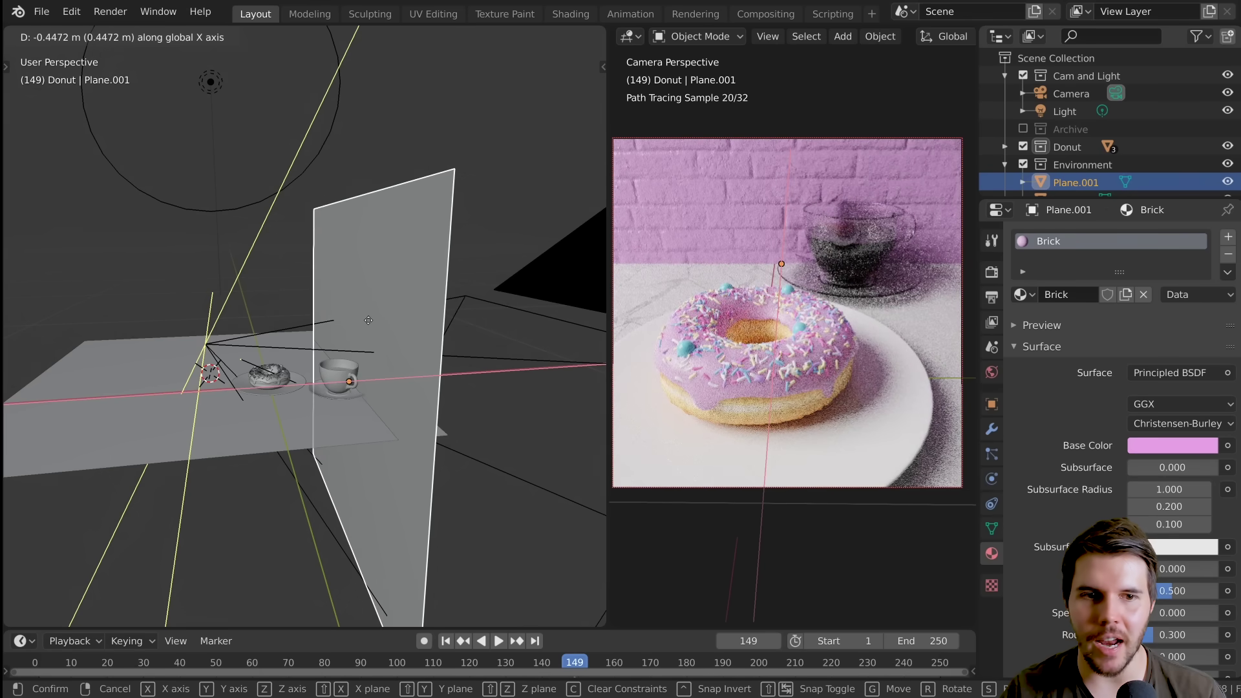
{"action": "left_click", "coordinate": [367, 320]}
{"action": "scroll", "coordinate": [409, 393], "scroll_direction": "up", "scroll_amount": 3}
{"action": "scroll", "coordinate": [375, 356], "scroll_direction": "down", "scroll_amount": 6}
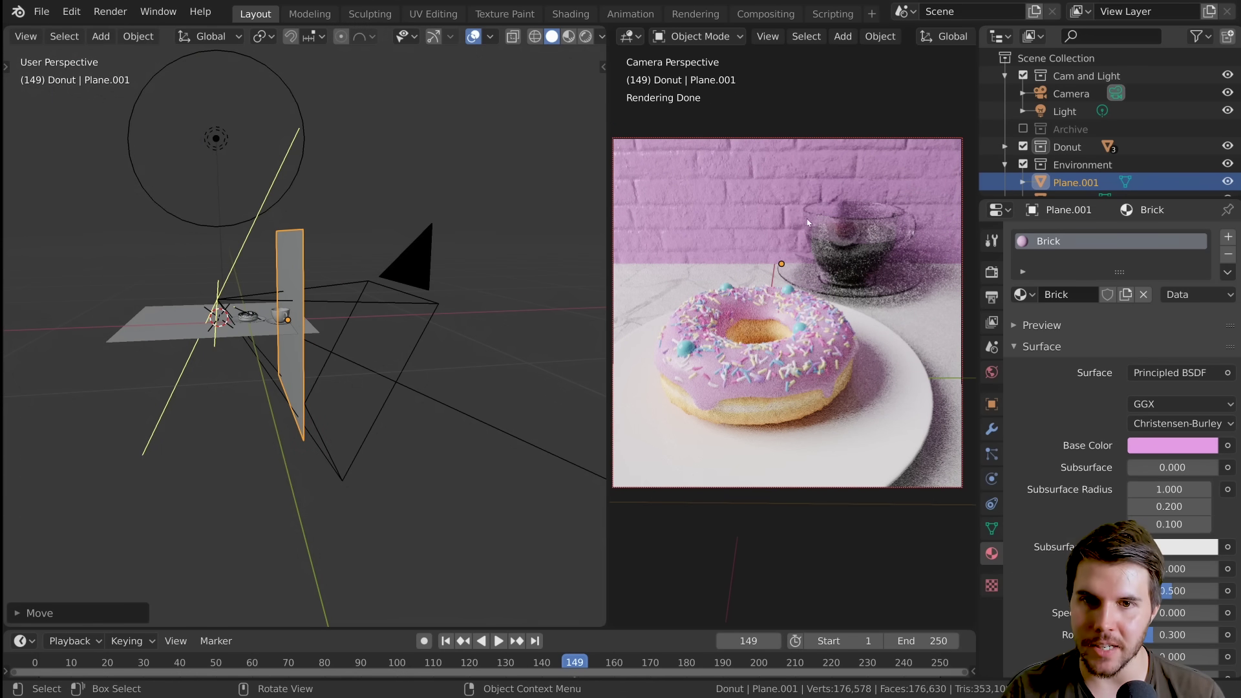
{"action": "scroll", "coordinate": [801, 206], "scroll_direction": "up", "scroll_amount": 1}
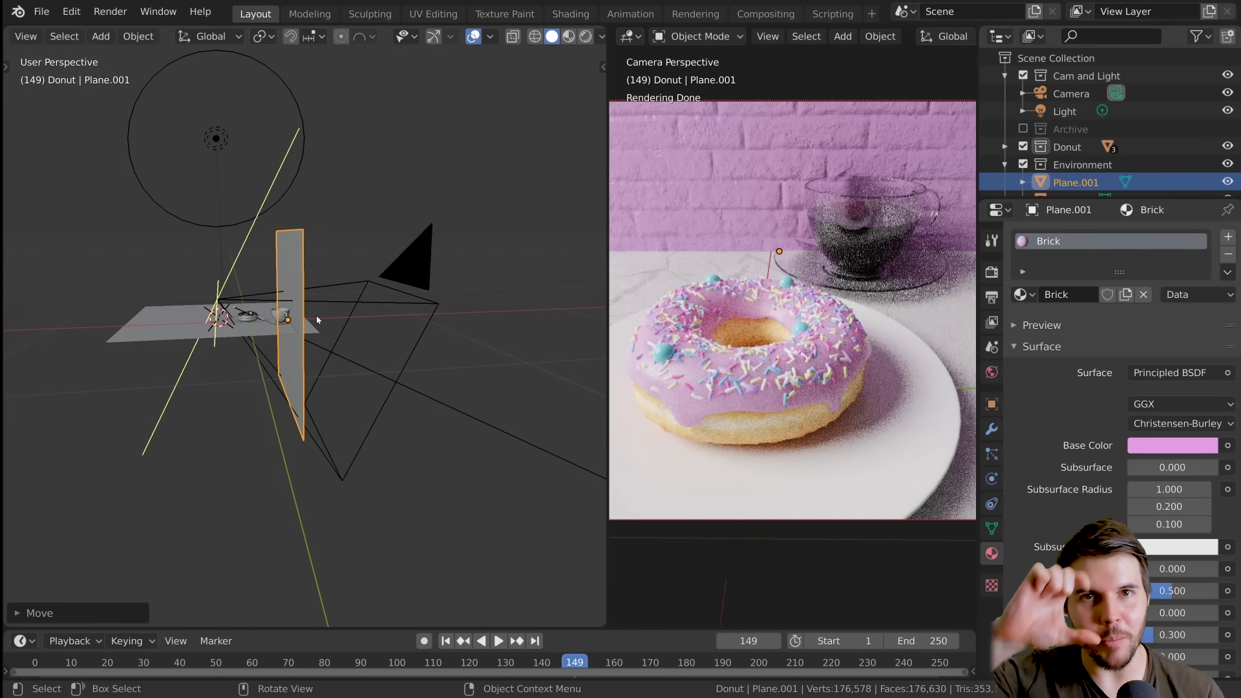
Show the viewport sidebar and scale the brick wall plane up by a factor of 2
{"action": "middle_click_drag", "start_coordinate": [339, 318], "coordinate": [460, 342]}
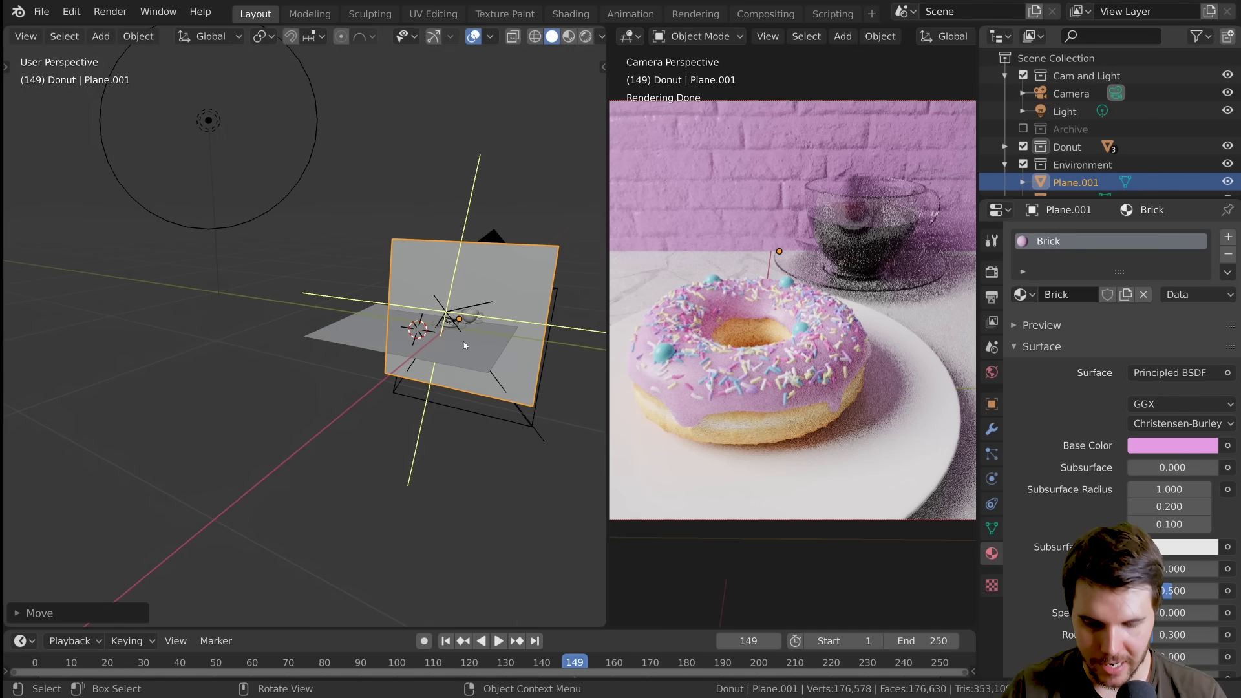
{"action": "key", "text": "n"}
{"action": "middle_click_drag", "start_coordinate": [391, 370], "coordinate": [337, 345], "text": "shift"}
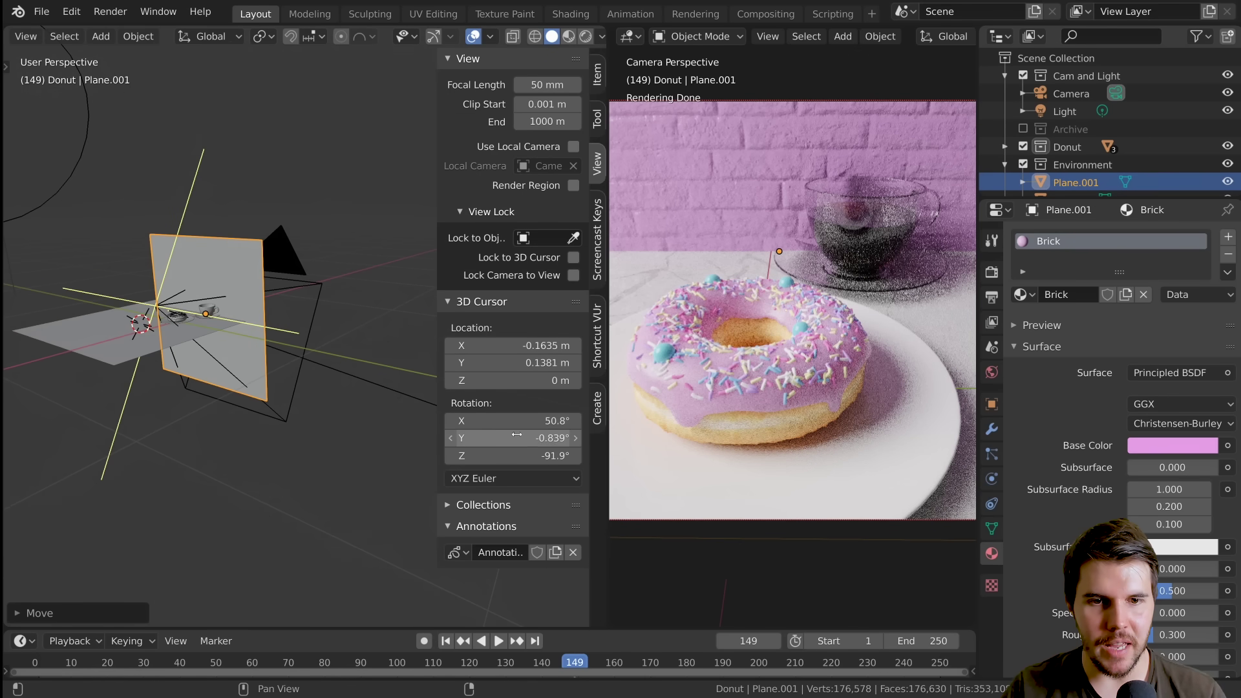
{"action": "key", "text": "s"}
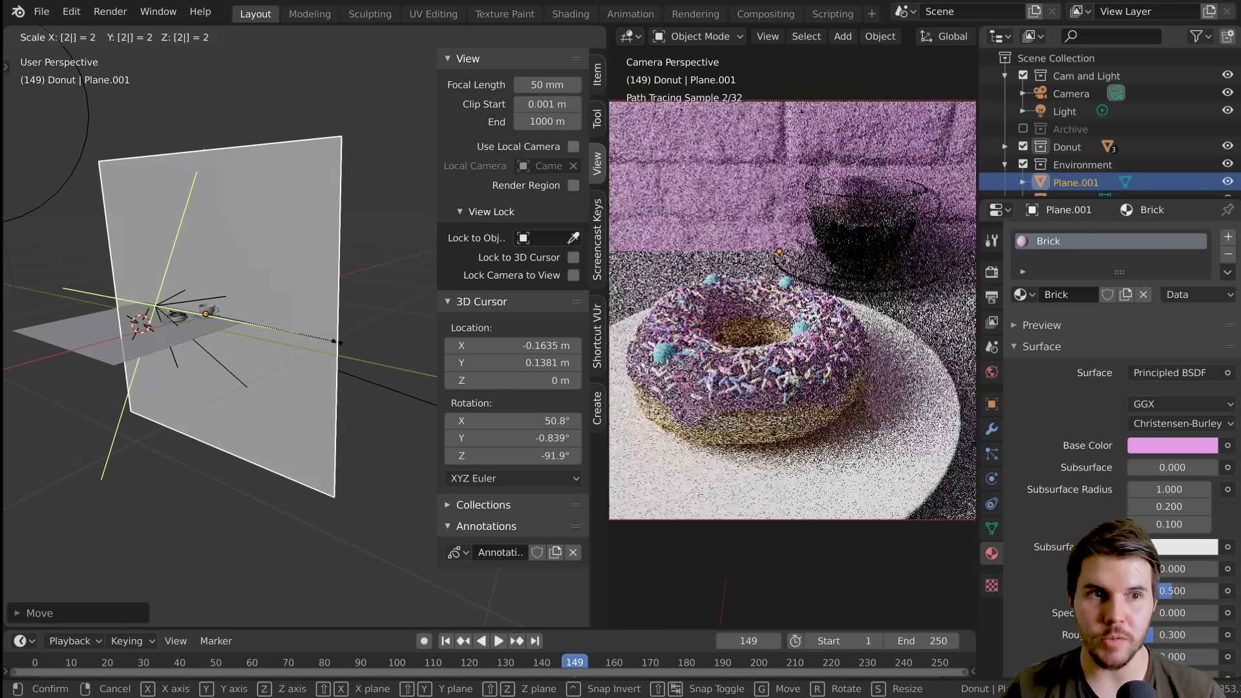
{"action": "left_click", "coordinate": [305, 293]}
{"action": "middle_click_drag", "start_coordinate": [305, 294], "coordinate": [452, 279]}
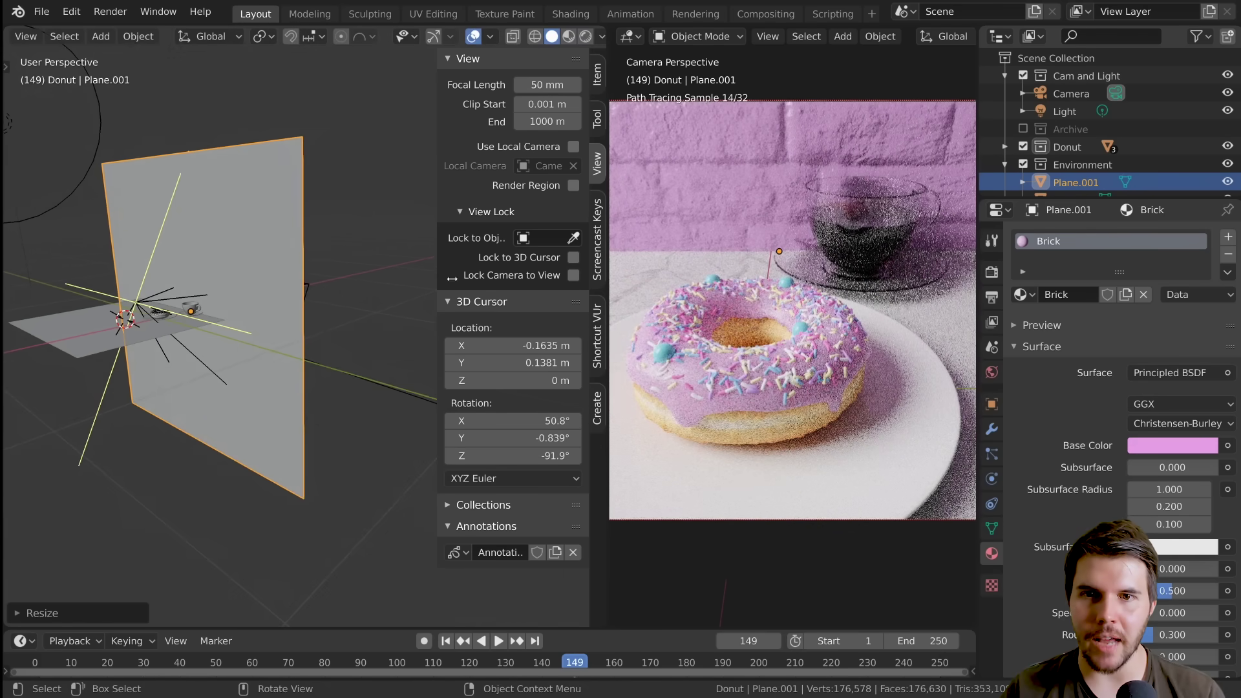
Move the enlarged brick wall well back behind the countertop along the global X axis and deselect it
{"action": "mouse_move", "coordinate": [336, 336]}
{"action": "middle_mouse_down"}
{"action": "mouse_move", "coordinate": [277, 352]}
{"action": "mouse_move", "coordinate": [319, 324]}
{"action": "middle_mouse_up"}
{"action": "key", "text": "g"}
{"action": "key", "text": "x"}
{"action": "left_click", "coordinate": [344, 326]}
{"action": "key", "text": "g"}
{"action": "key", "text": "x"}
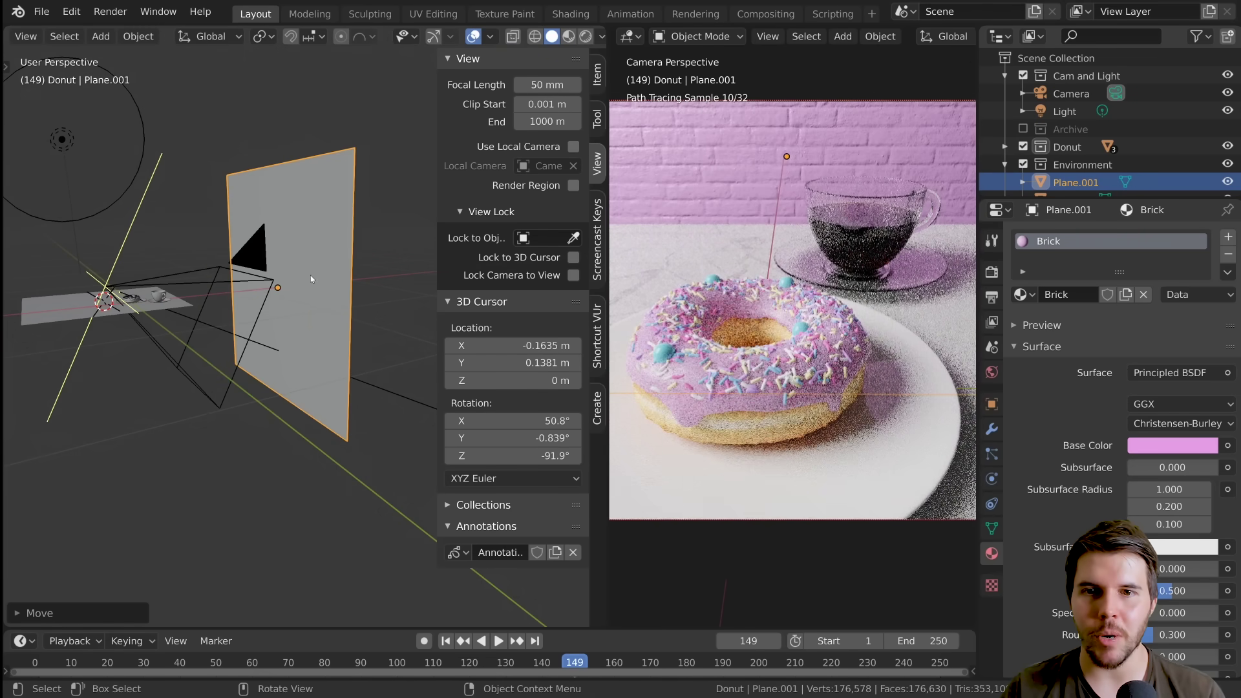
{"action": "left_click", "coordinate": [331, 269]}
{"action": "key", "text": "alt+a"}
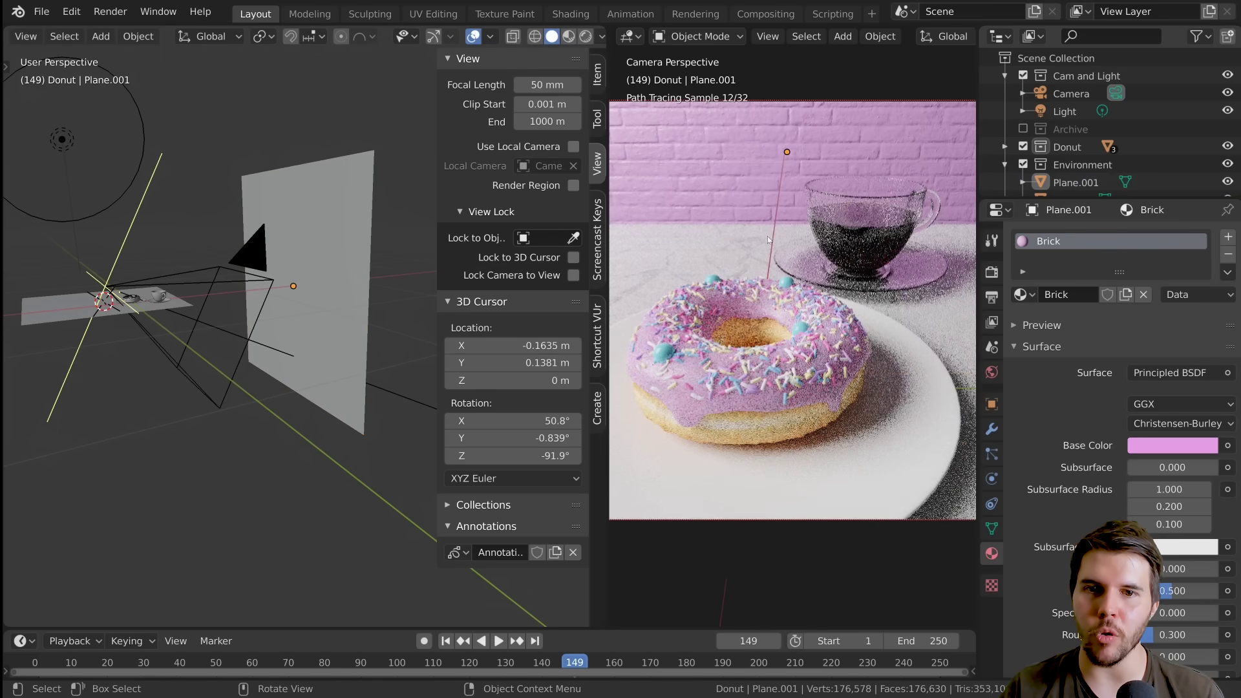
Hide the viewport sidebar, look through the camera in the solid-shaded viewport and leave nothing selected
{"action": "scroll", "coordinate": [771, 249], "scroll_direction": "down", "scroll_amount": 1}
{"action": "scroll", "coordinate": [735, 226], "scroll_direction": "down", "scroll_amount": 1}
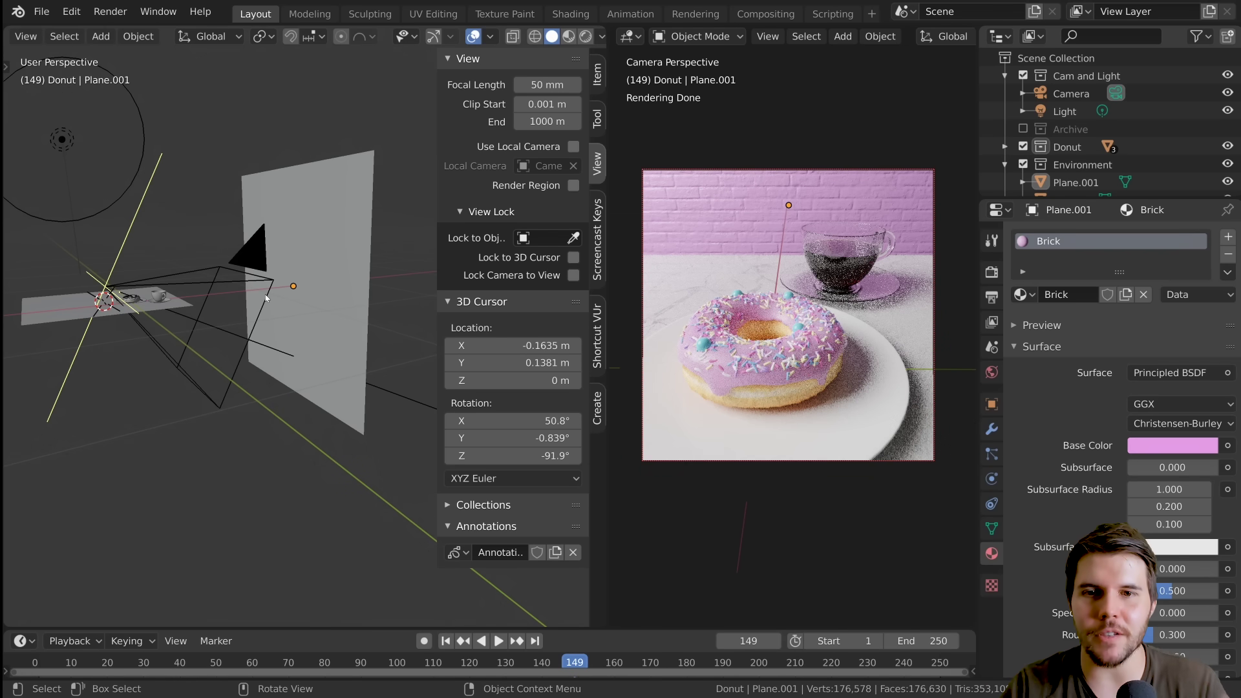
{"action": "left_click", "coordinate": [343, 295]}
{"action": "key", "text": "n"}
{"action": "scroll", "coordinate": [354, 369], "scroll_direction": "up", "scroll_amount": 5}
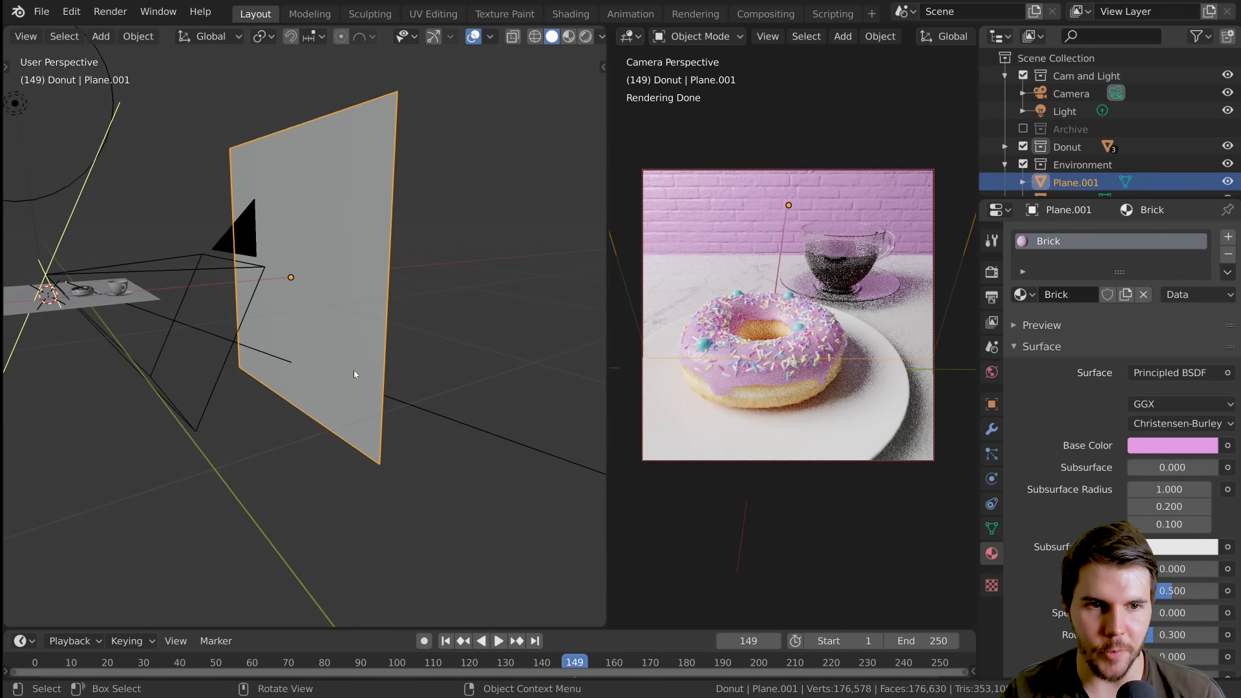
{"action": "key", "text": "KP_0"}
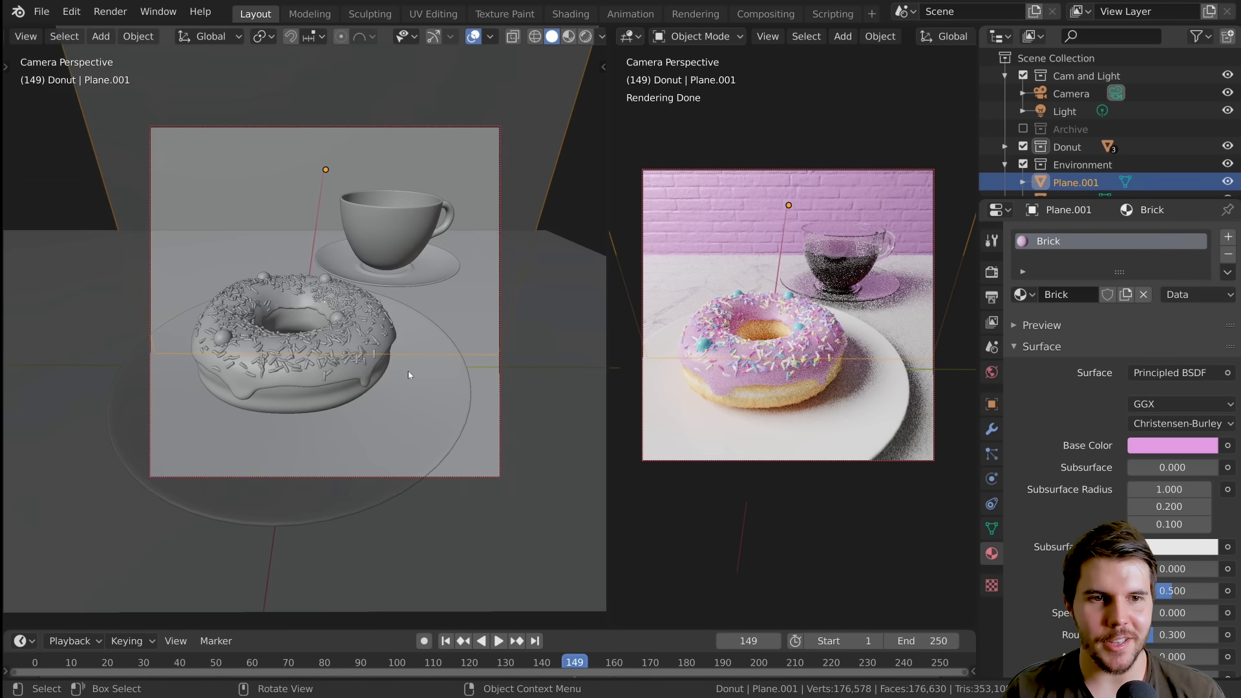
{"action": "key", "text": "alt+a"}
{"action": "middle_click_drag", "start_coordinate": [419, 360], "coordinate": [409, 374], "text": "shift"}
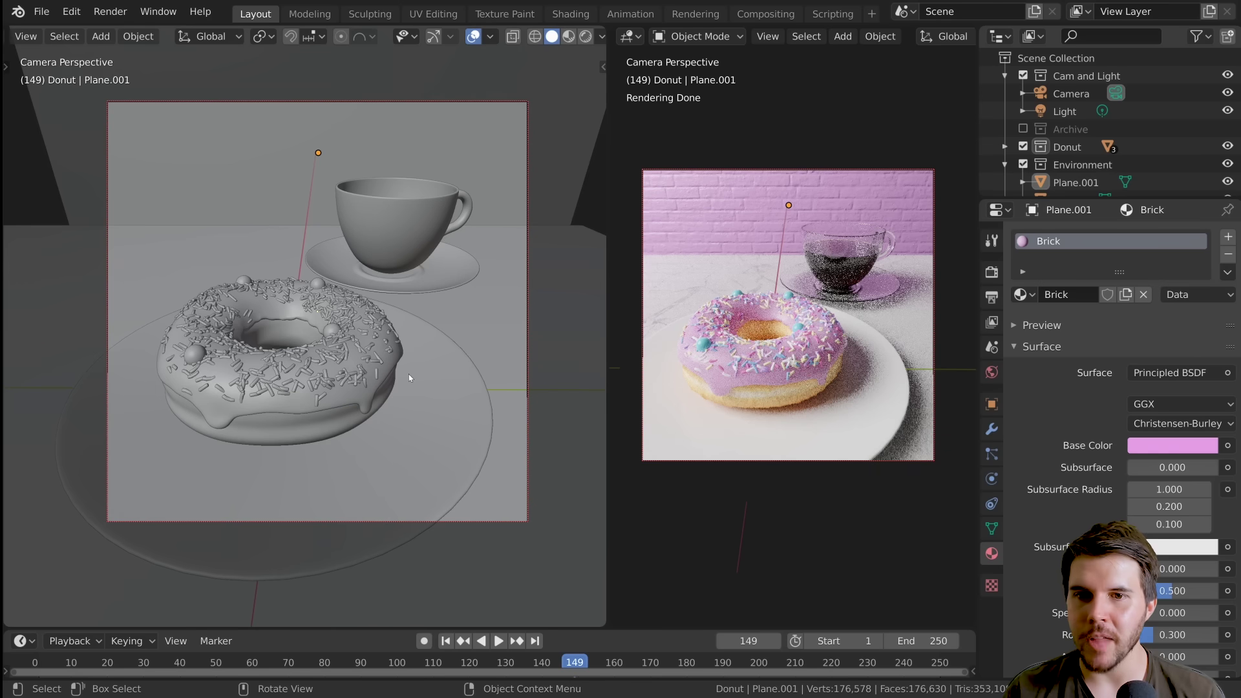